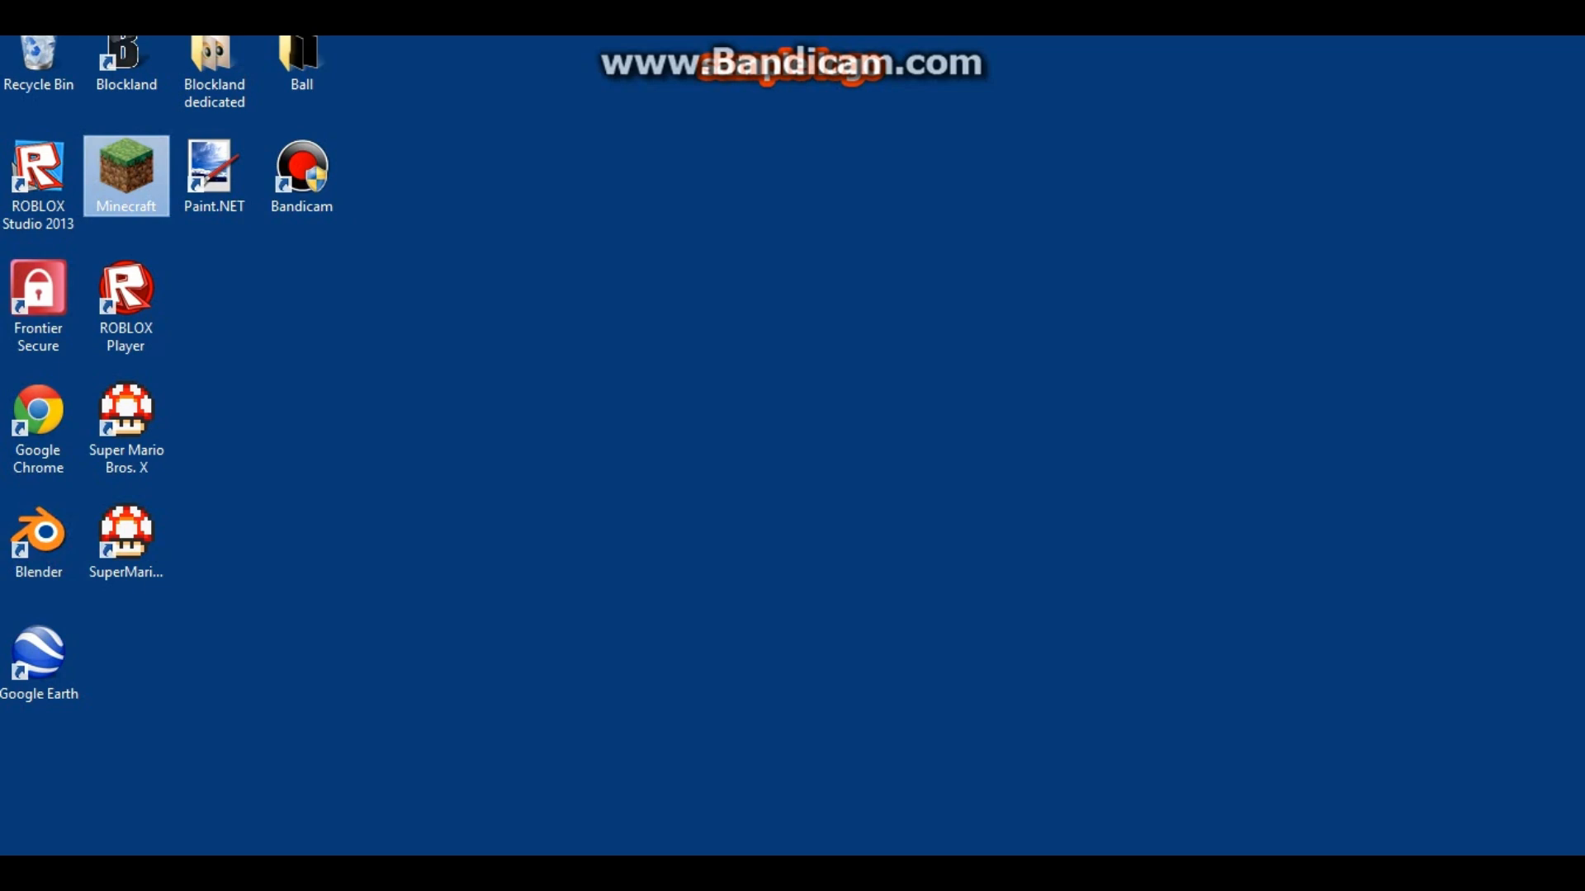
Step: Launch Minecraft from the desktop and start setting up a new singleplayer world
{"action": "key", "text": "Return"}
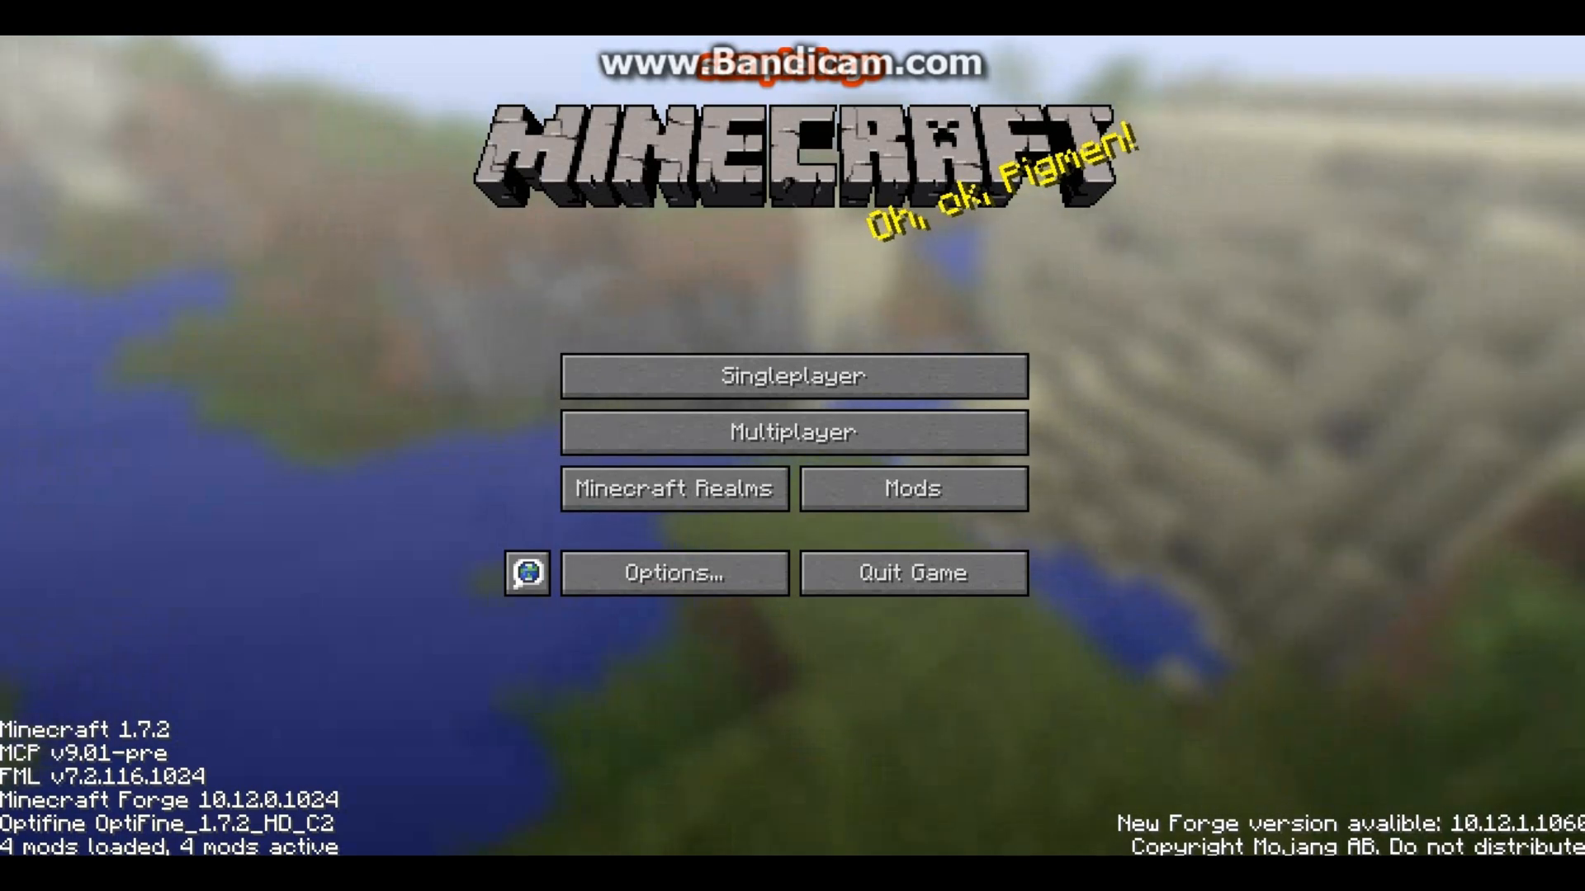
{"action": "left_click", "coordinate": [794, 377]}
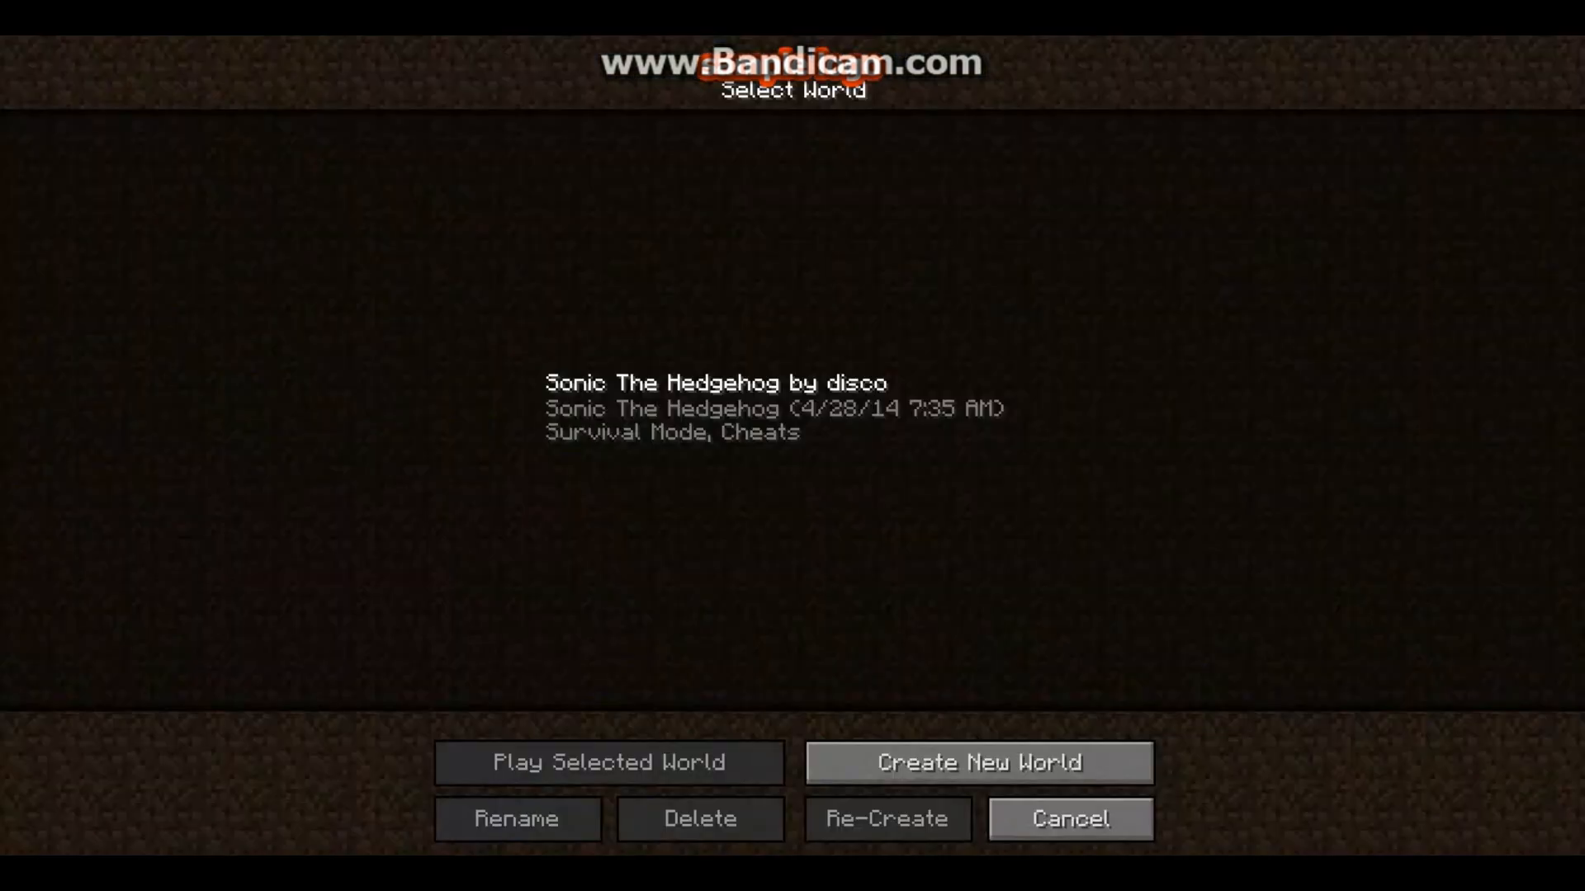
{"action": "left_click", "coordinate": [979, 762]}
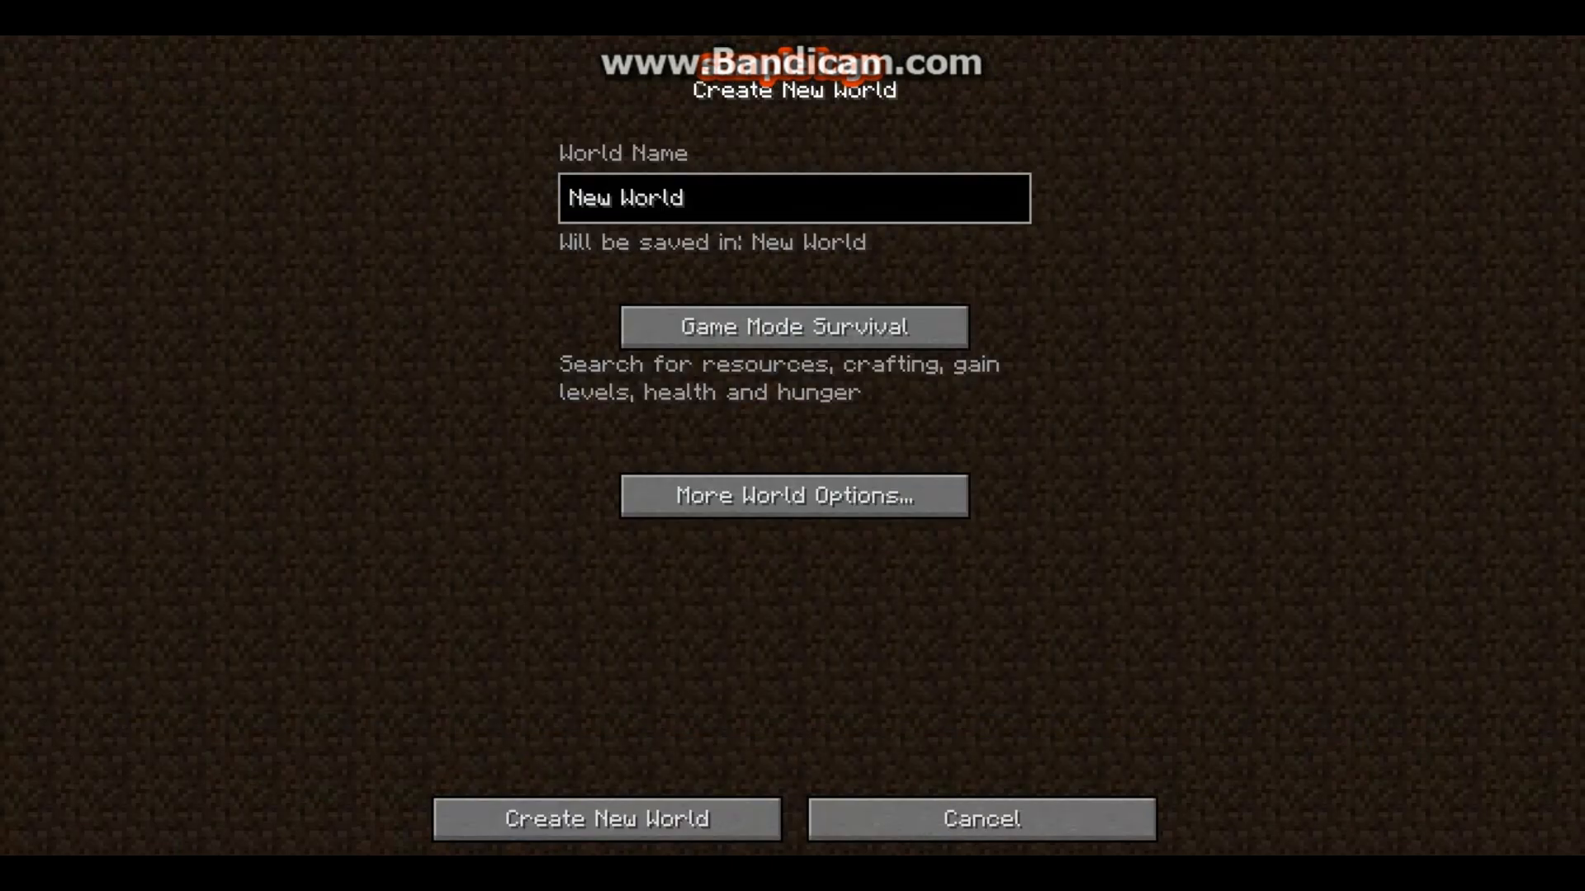
Step: Name the new world Blender and set its game mode to Creative
{"action": "key", "text": "ctrl+a"}
{"action": "key", "text": "BackSpace"}
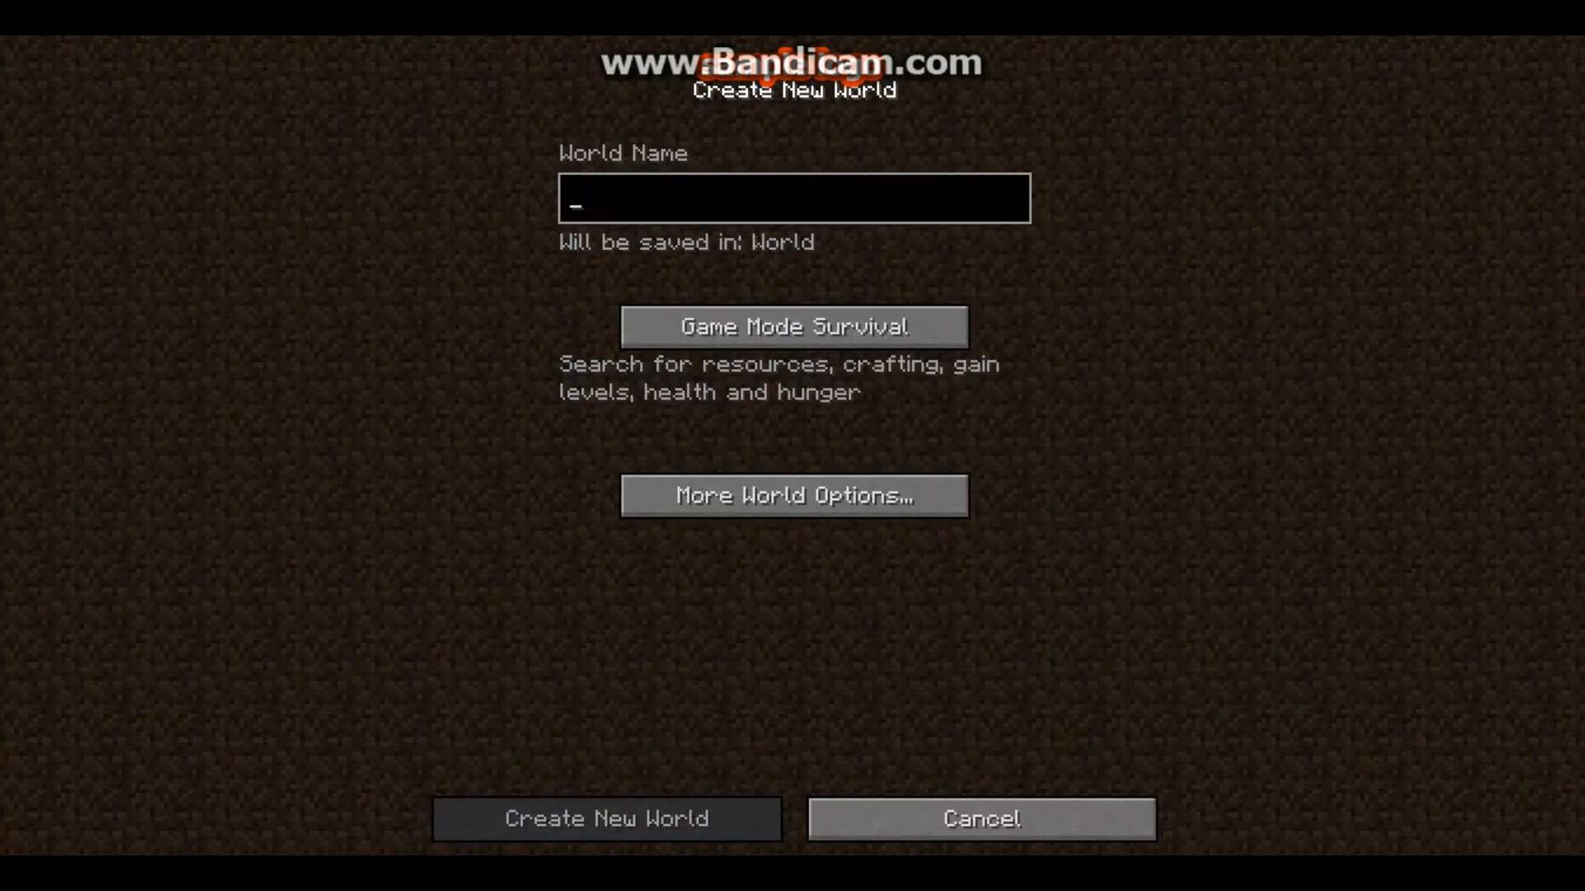
{"action": "type", "text": "Blender"}
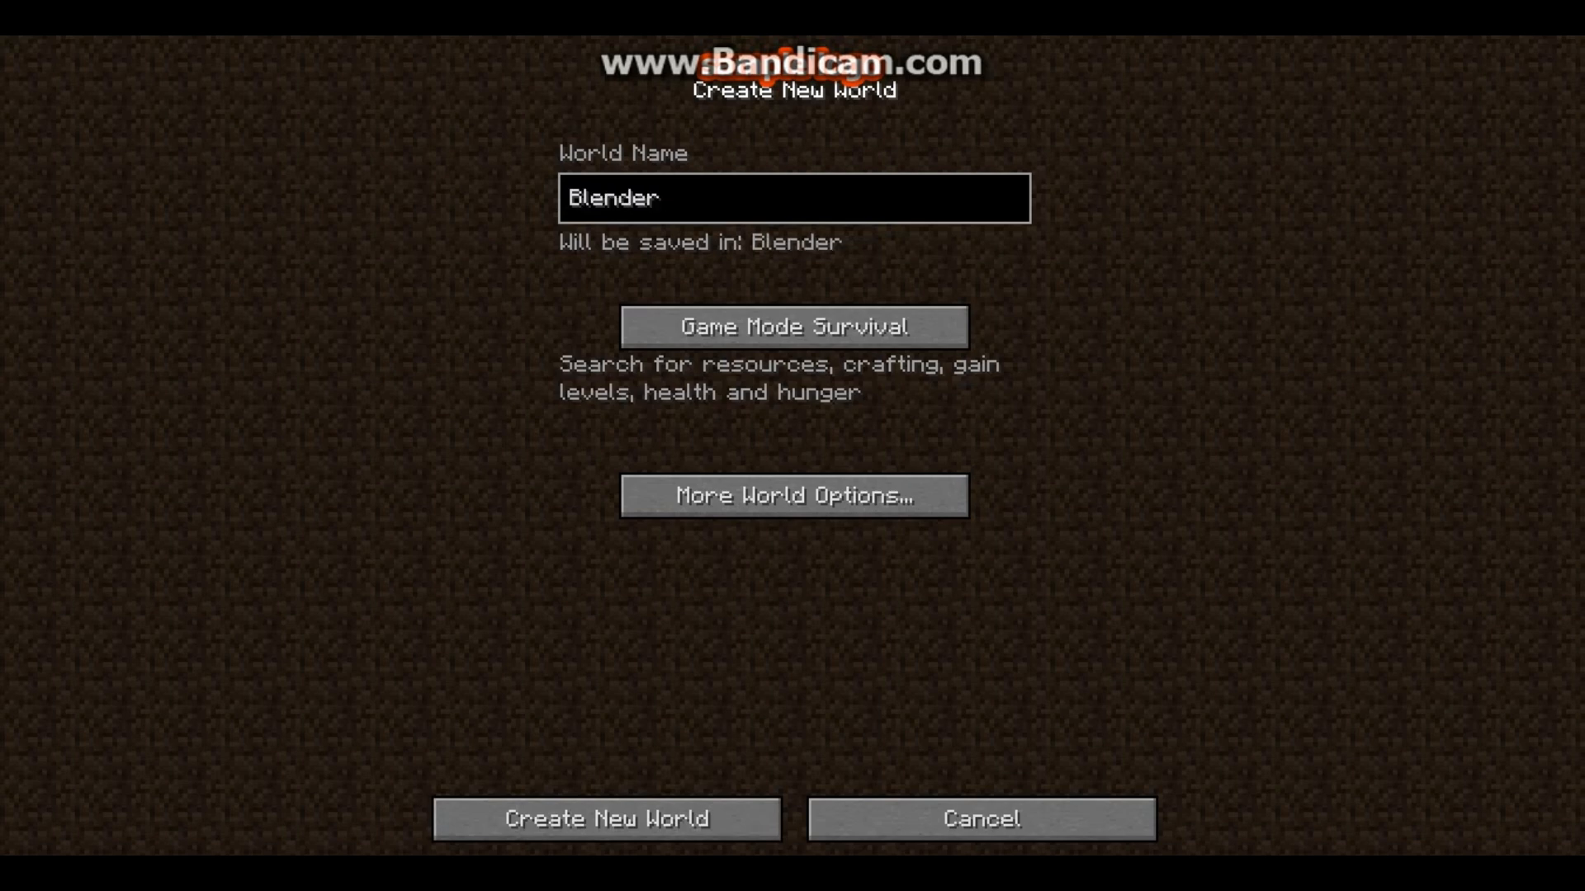
{"action": "left_click", "coordinate": [794, 327]}
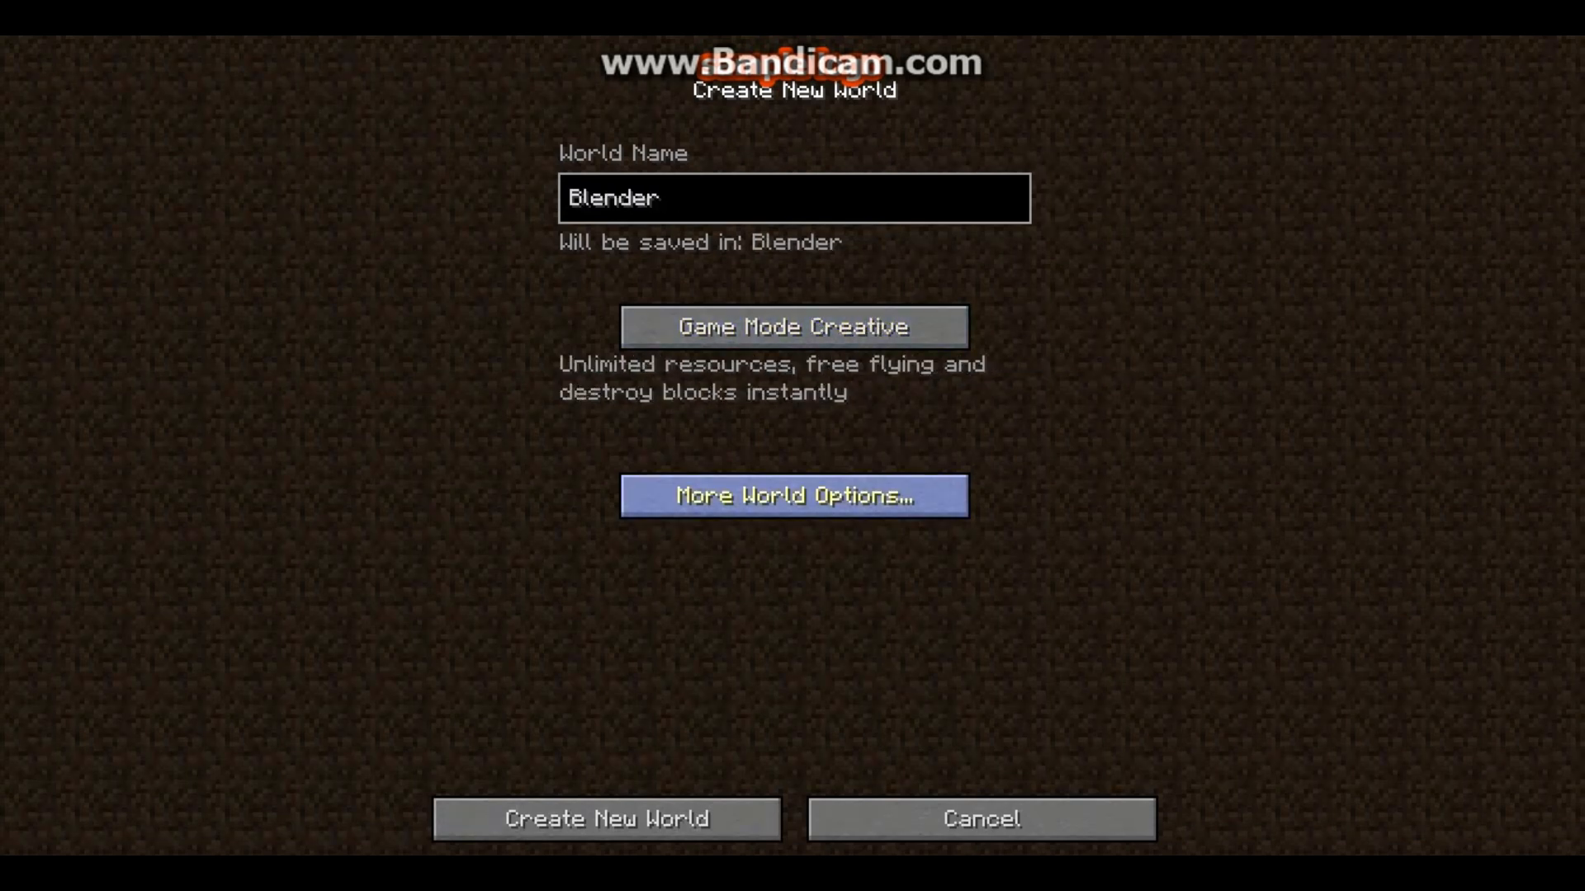
Step: Cycle through the world types back to Default, accept the world options, and create the world
{"action": "left_click", "coordinate": [794, 495]}
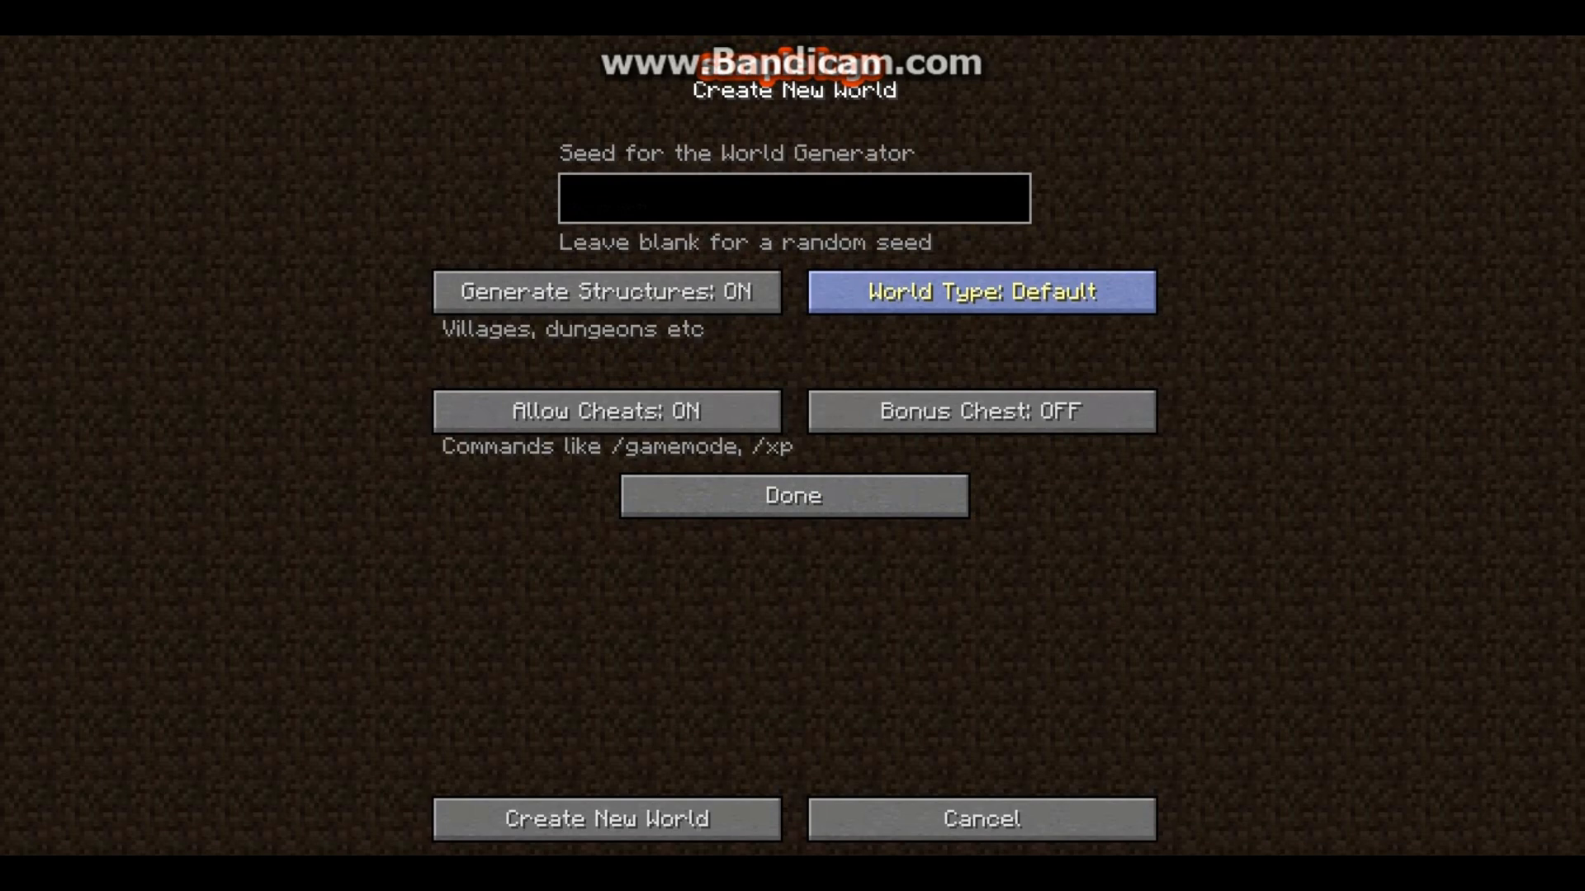
{"action": "left_click", "coordinate": [982, 292]}
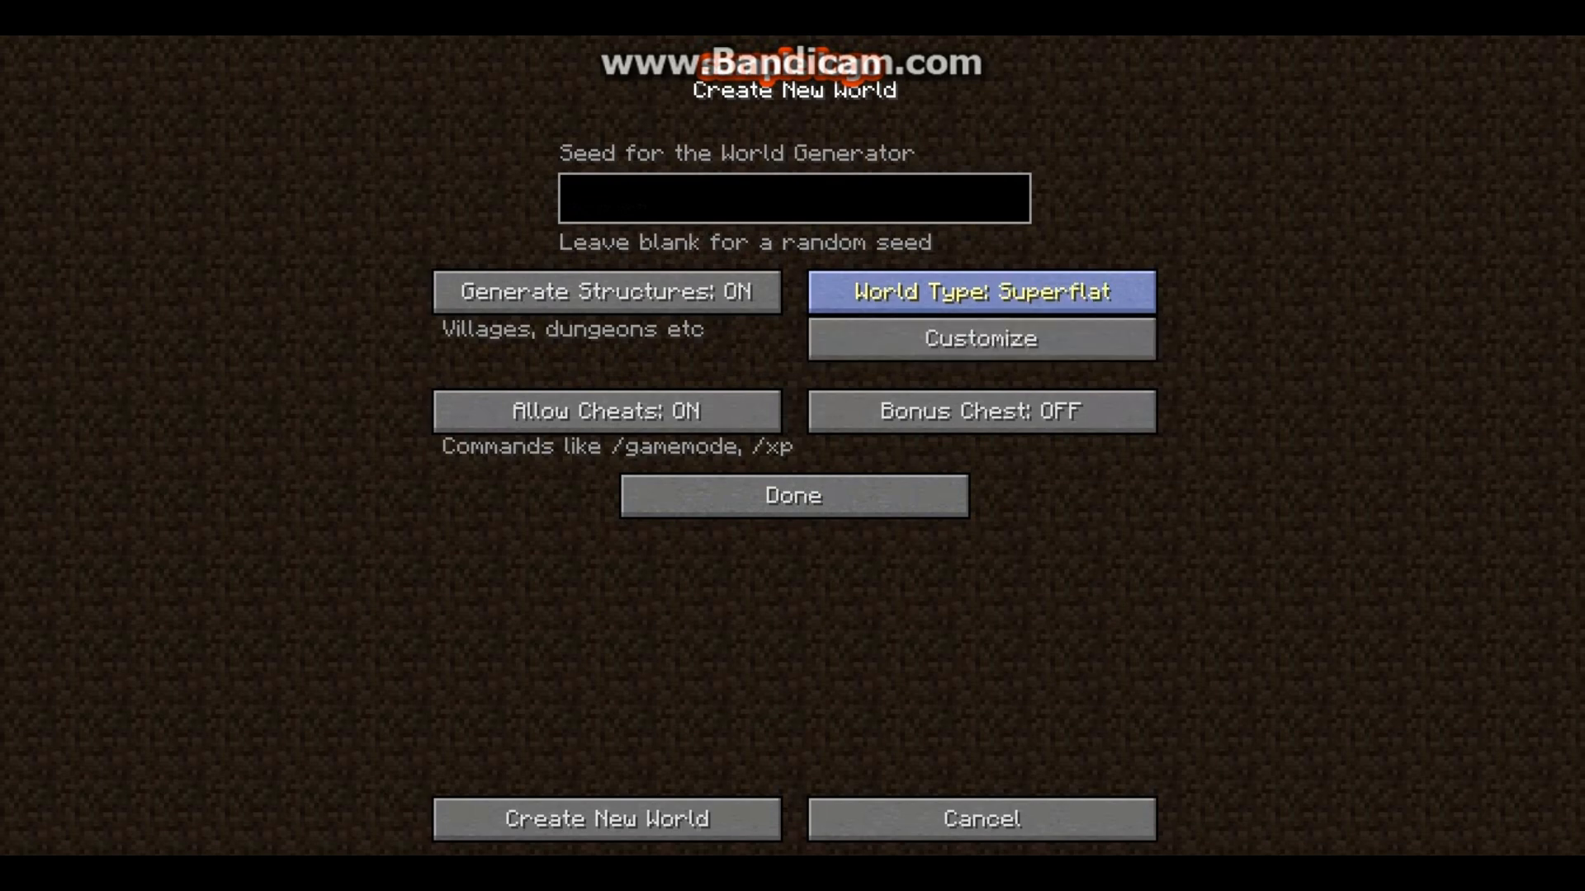
{"action": "left_click", "coordinate": [982, 291]}
{"action": "left_click", "coordinate": [982, 291]}
{"action": "left_click", "coordinate": [982, 291]}
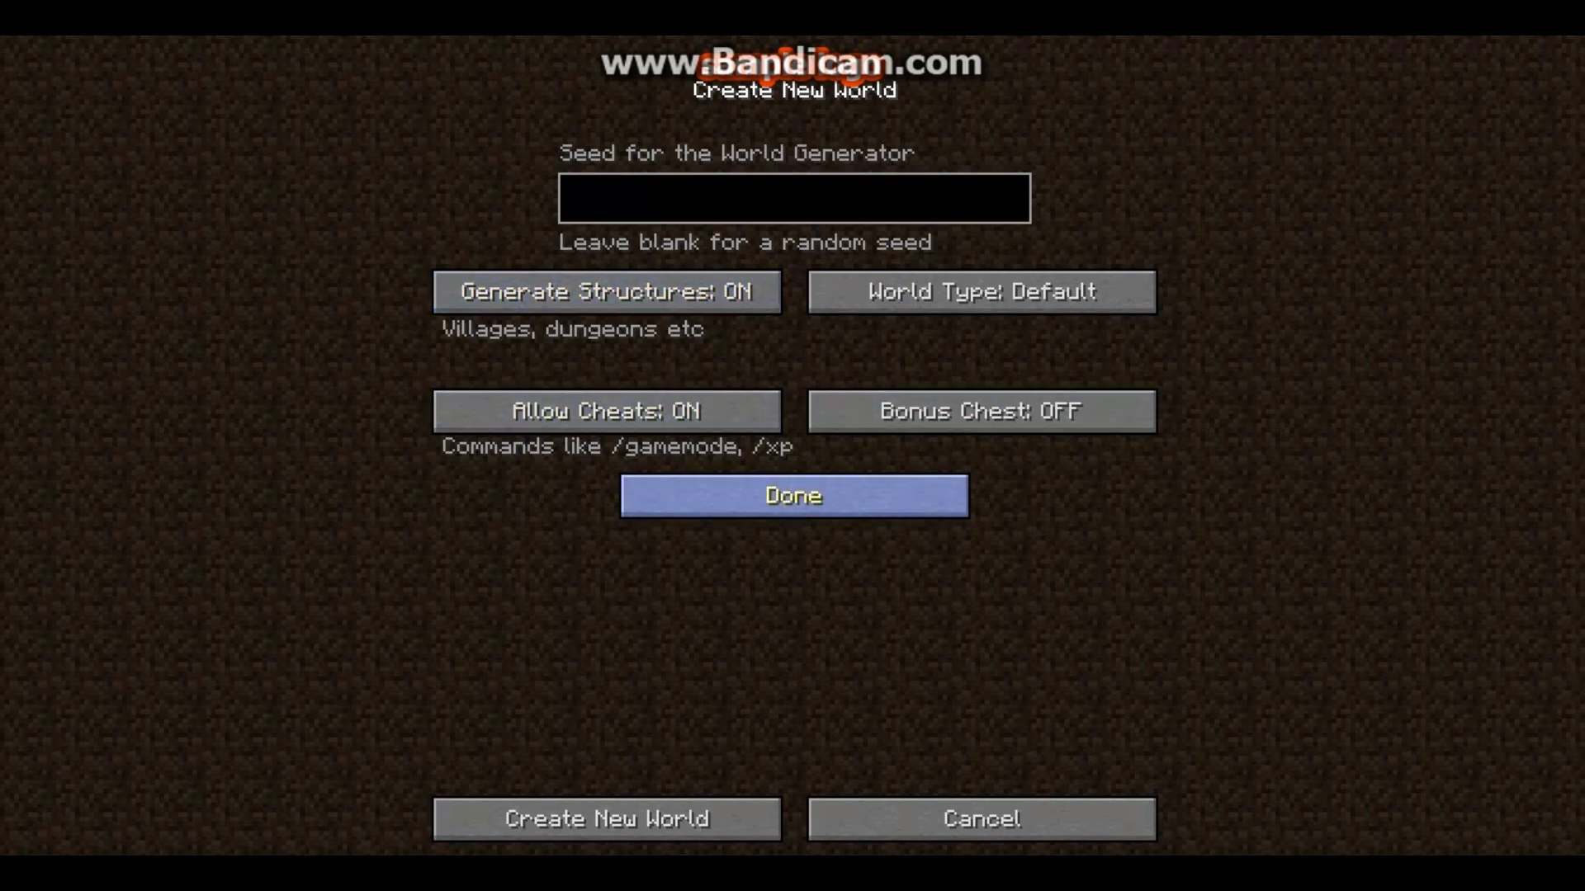
{"action": "left_click", "coordinate": [794, 496]}
{"action": "left_click", "coordinate": [607, 819]}
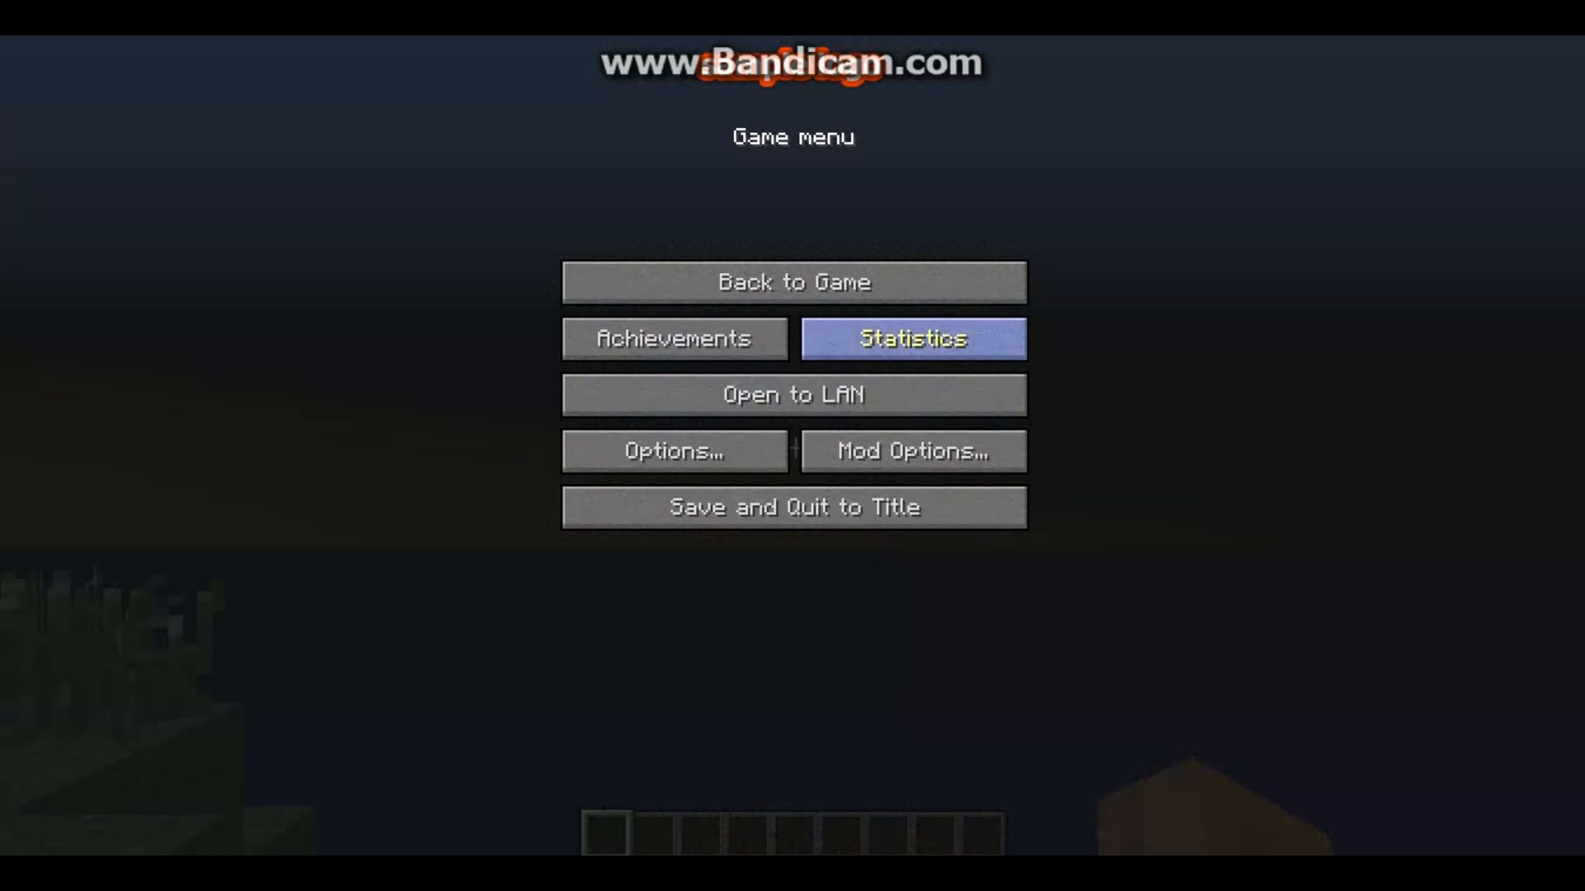
{"action": "left_click", "coordinate": [794, 282]}
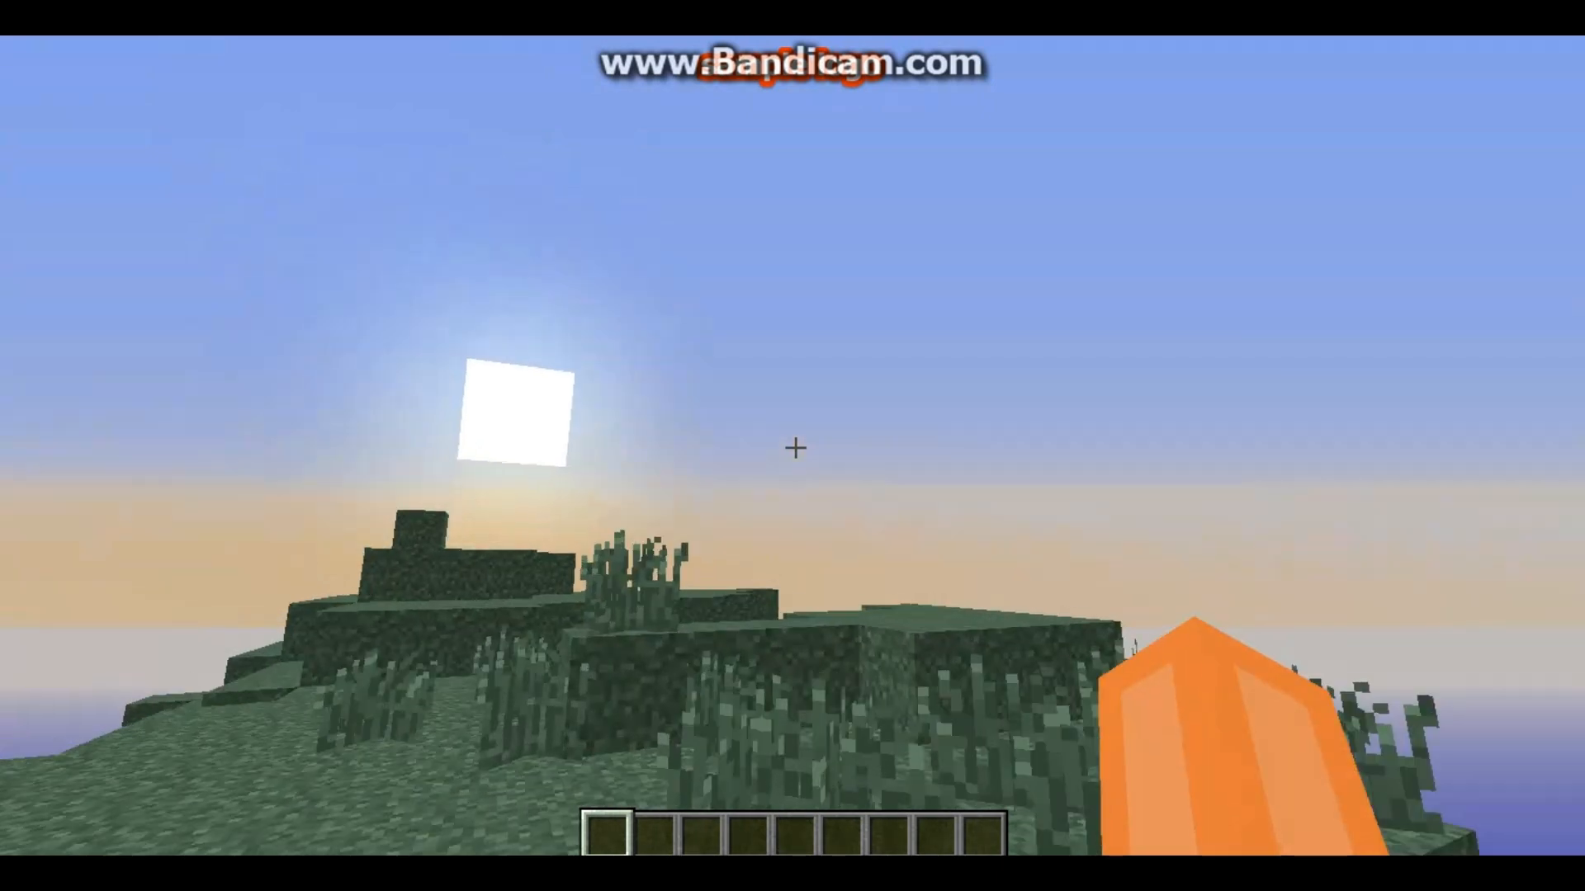
{"action": "key", "text": "w"}
{"action": "key", "text": "w"}
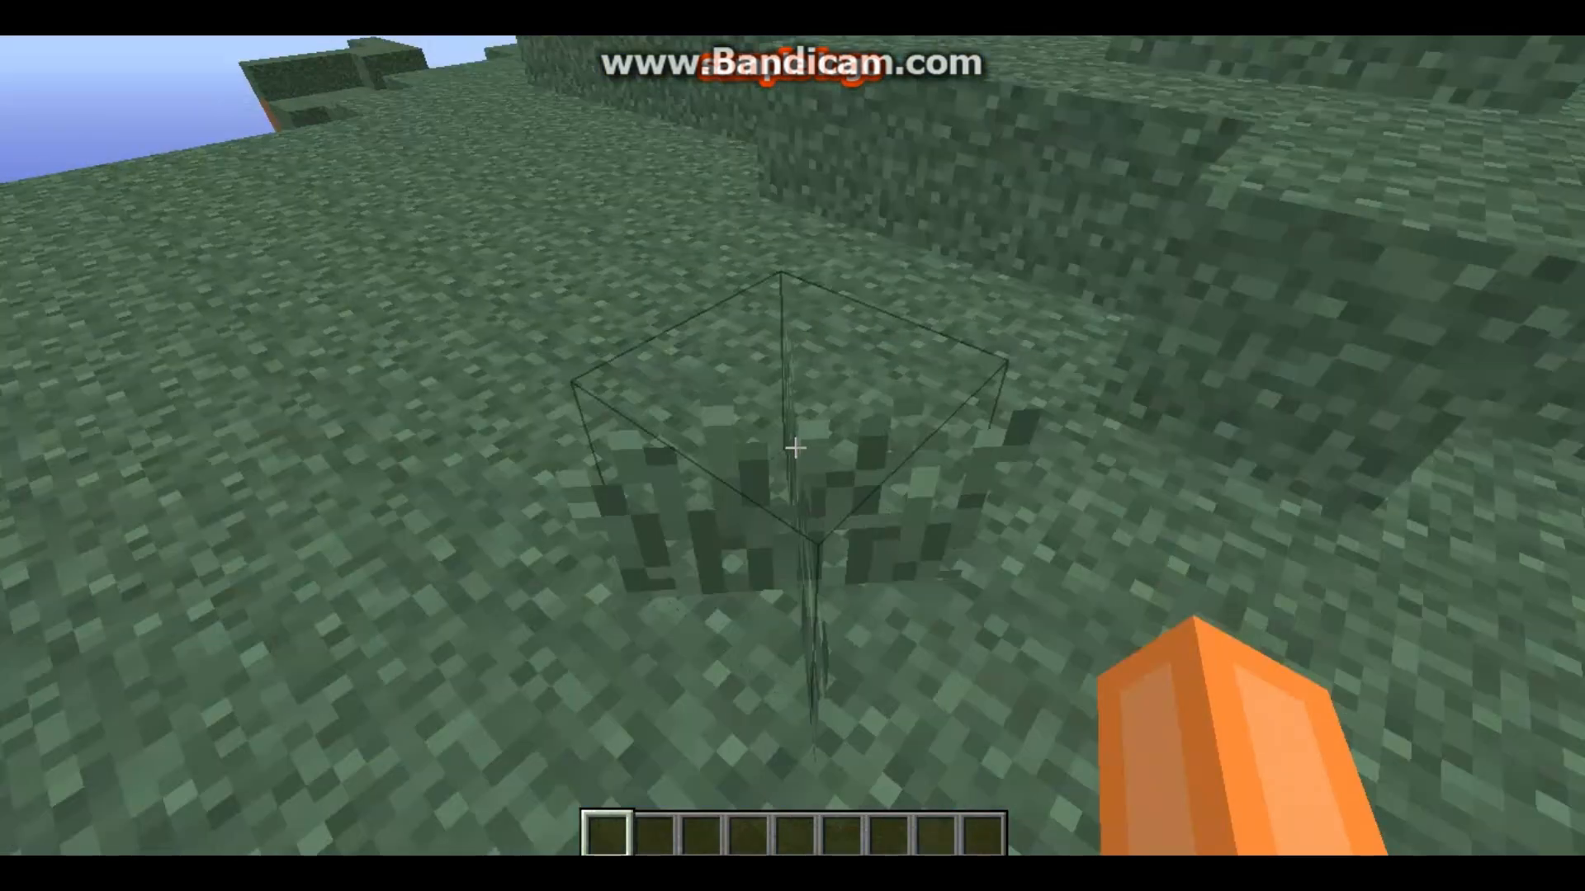
{"action": "key", "text": "Escape"}
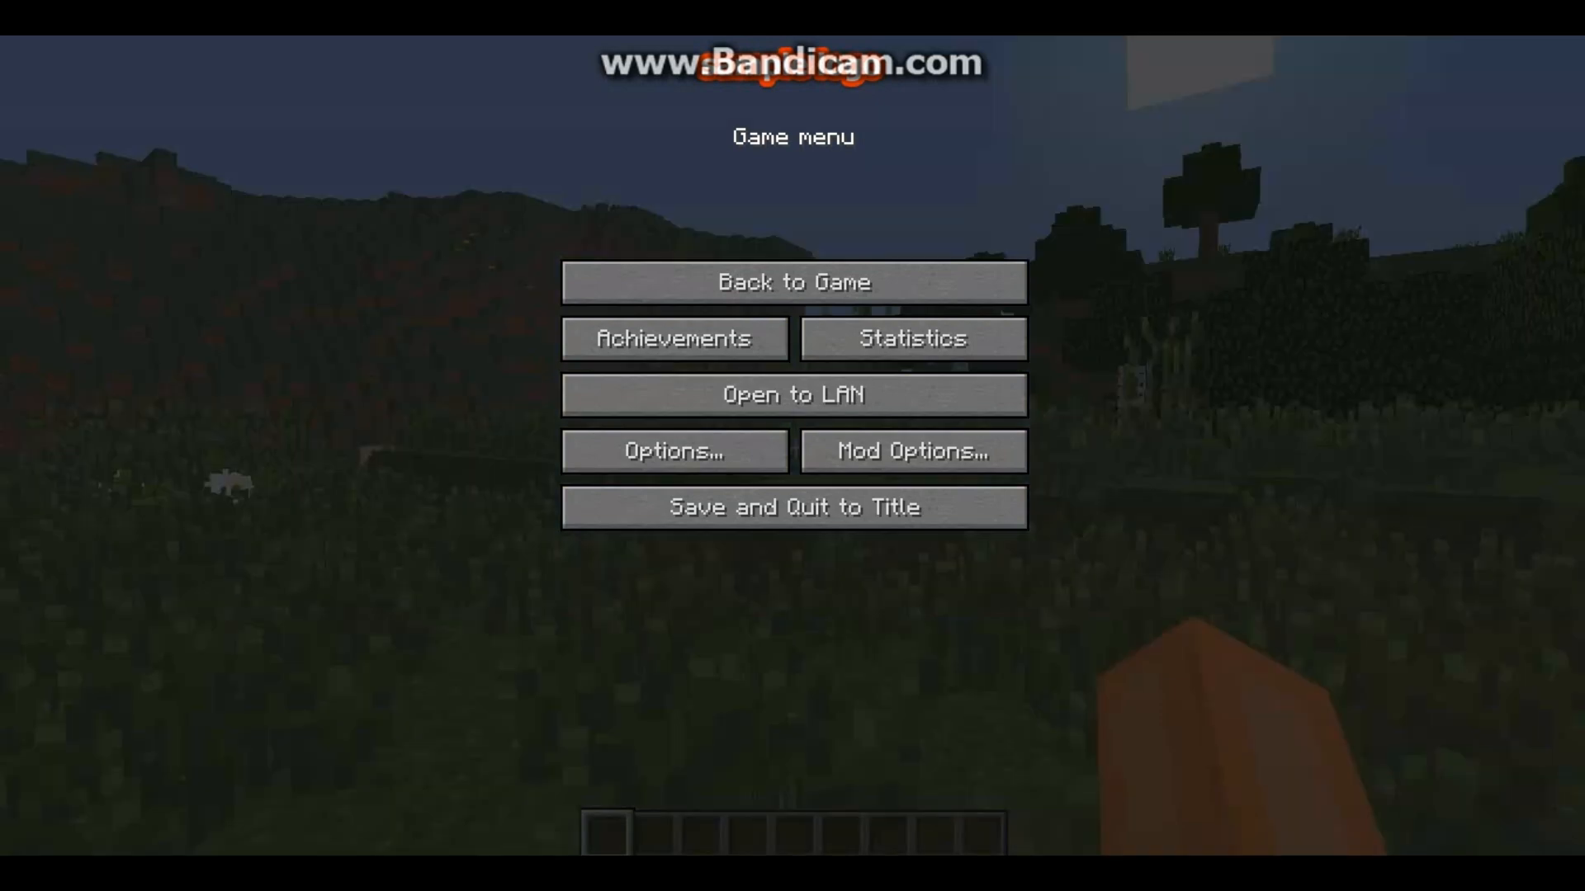
{"action": "left_click", "coordinate": [794, 282]}
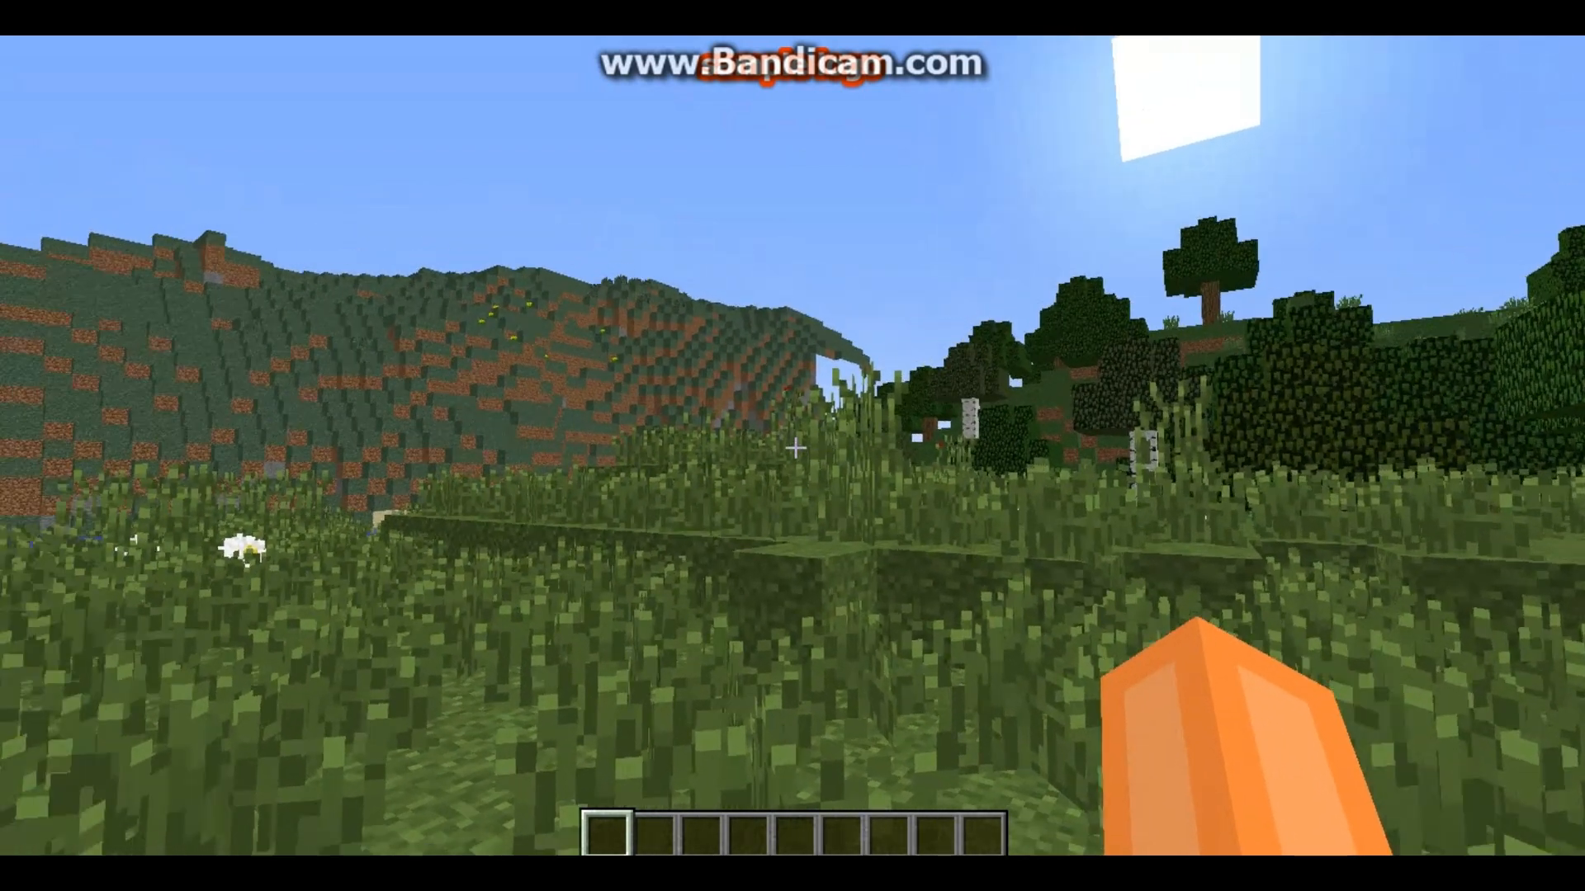
{"action": "key", "text": "Escape"}
{"action": "key", "text": "Escape"}
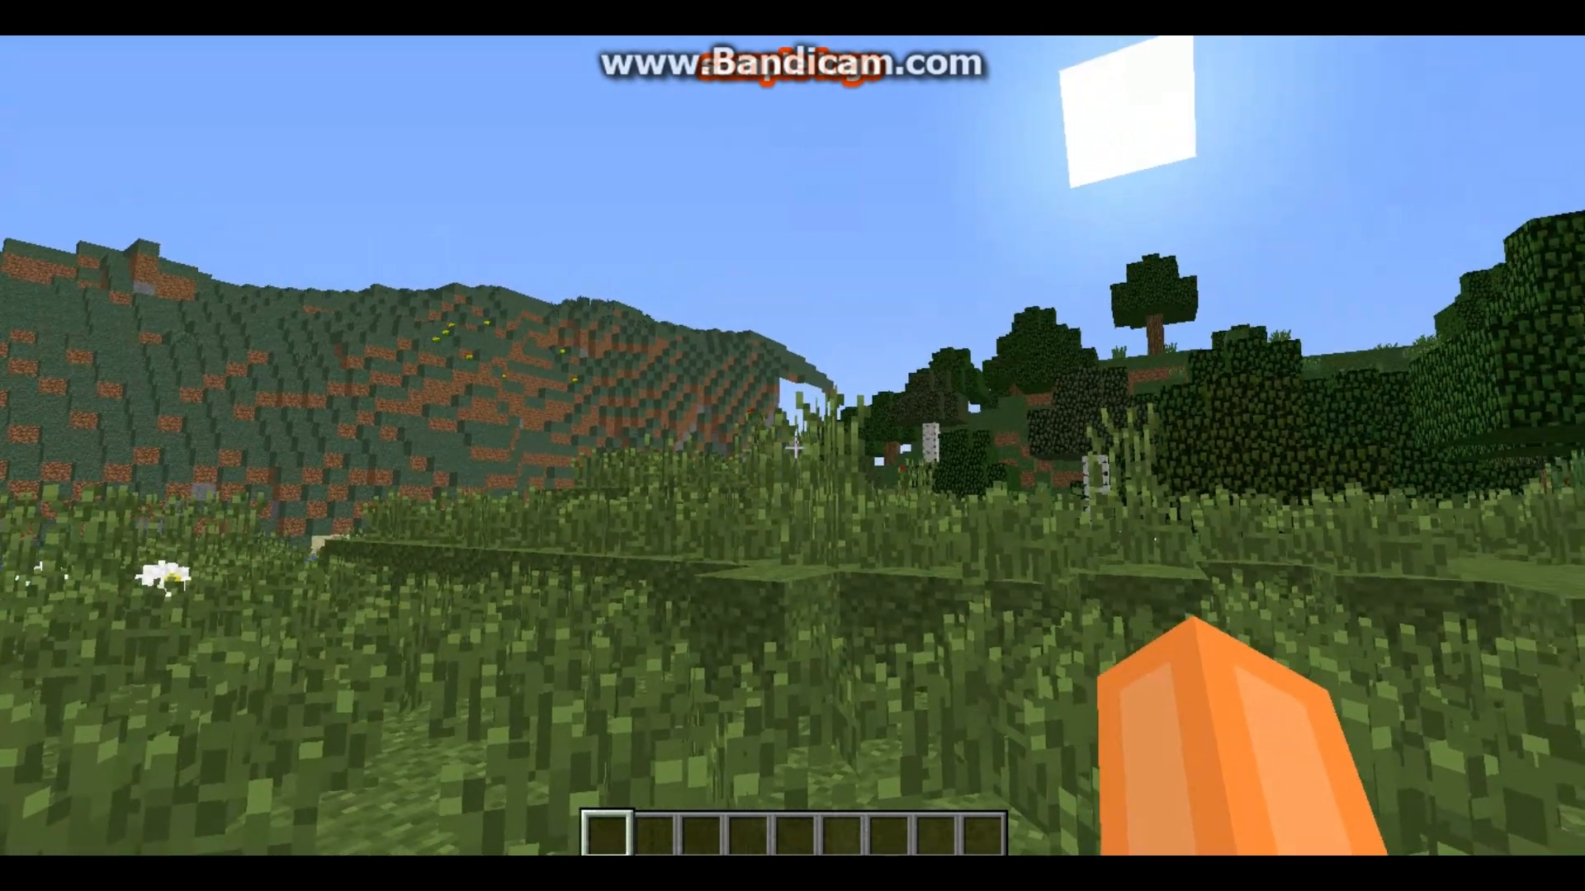
{"action": "key", "text": "Escape"}
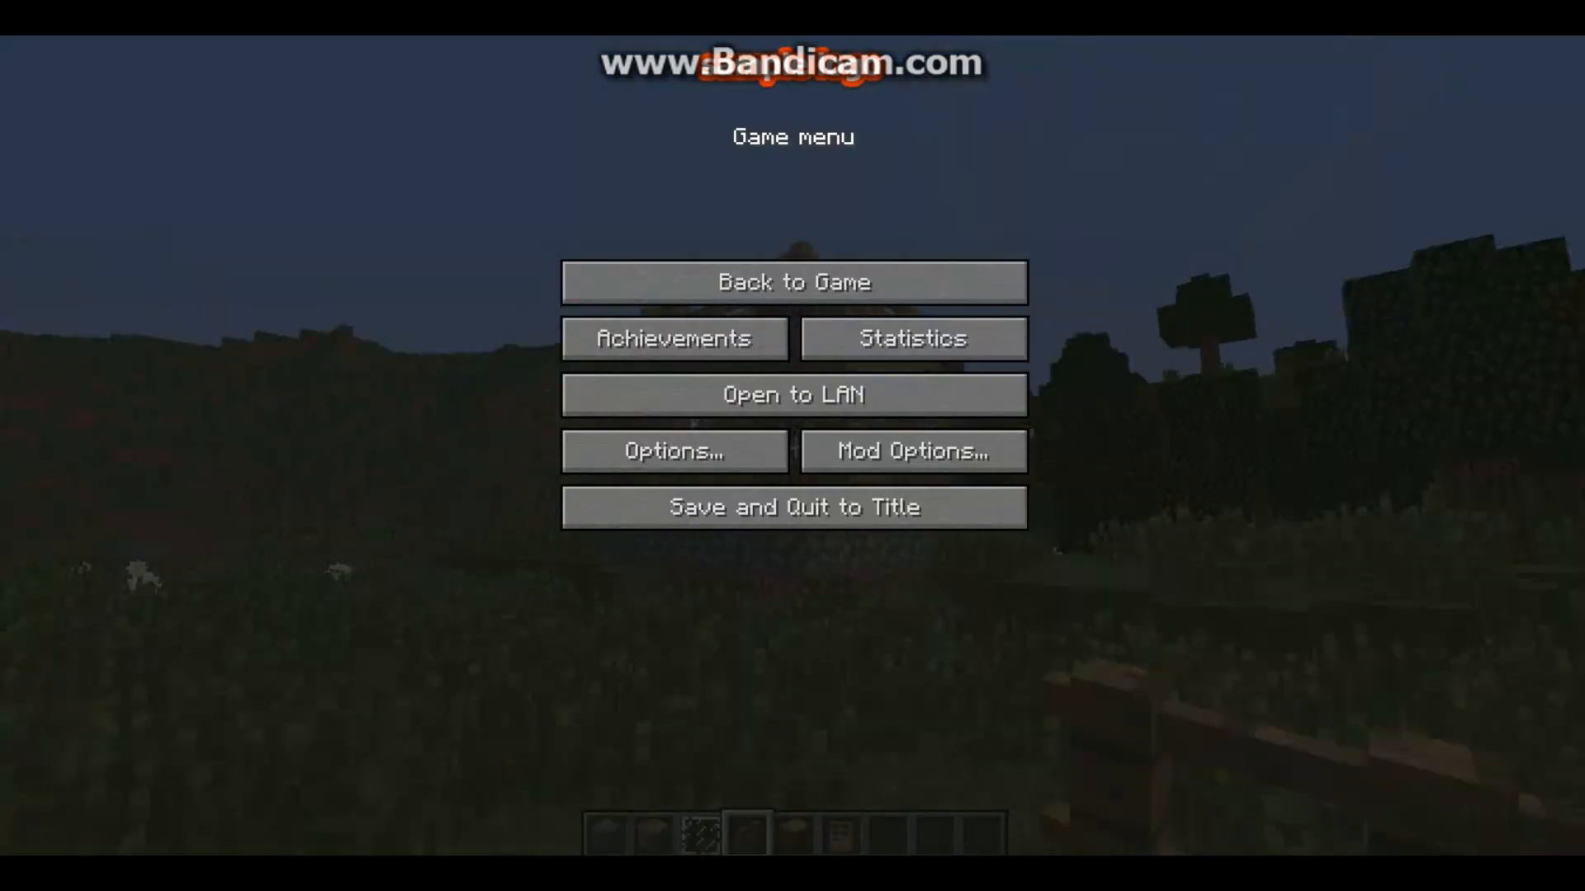
Step: Resume the game and walk around the wooden house to view it from several sides
{"action": "key", "text": "Escape"}
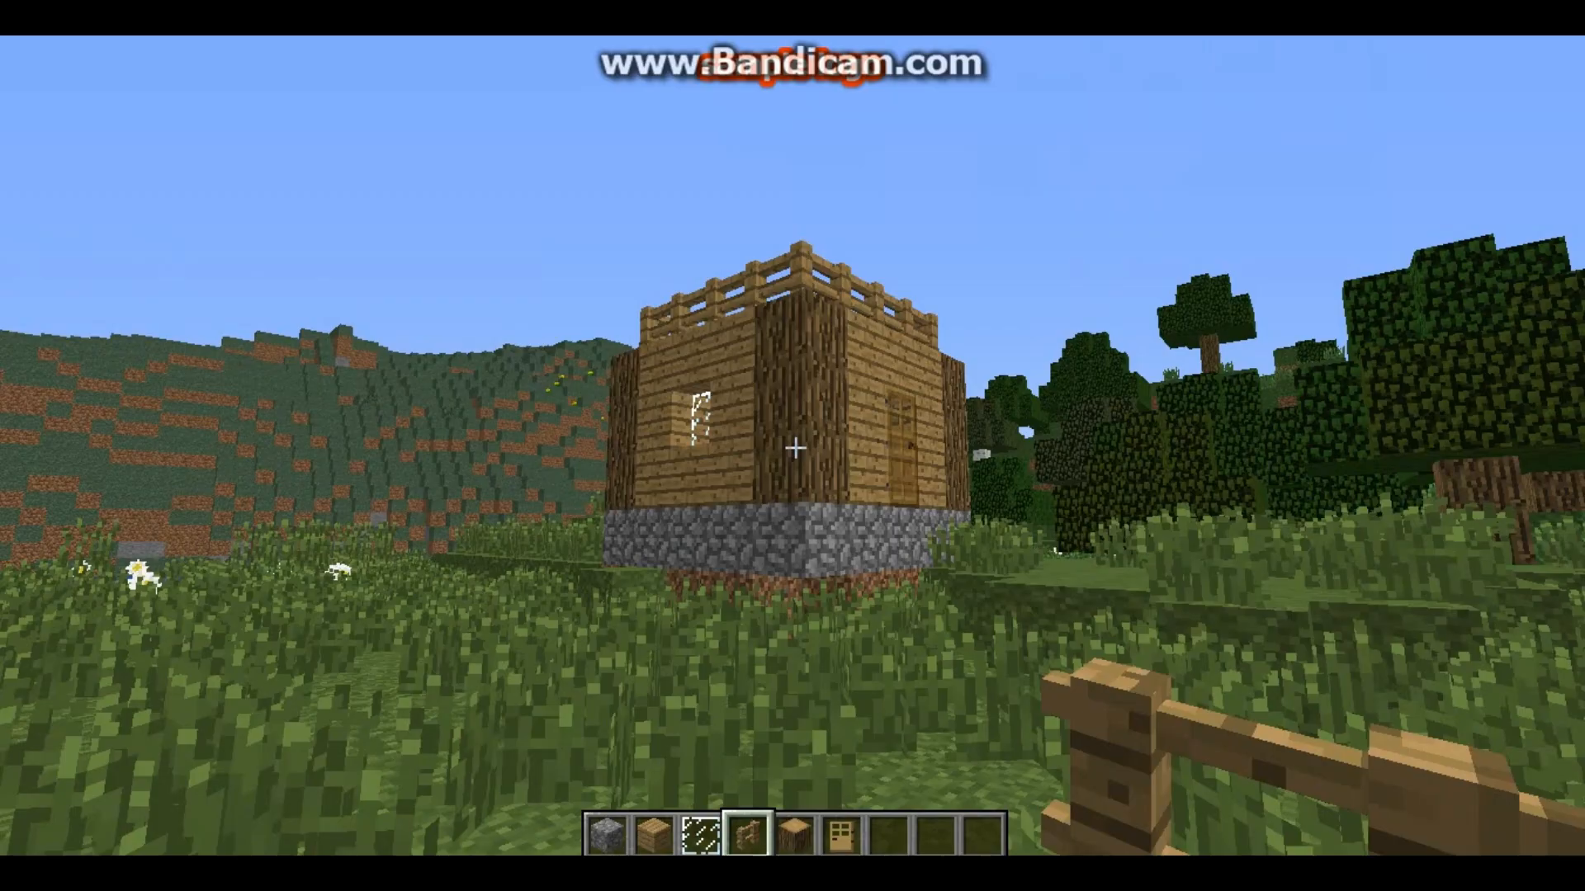
{"action": "key", "text": "s"}
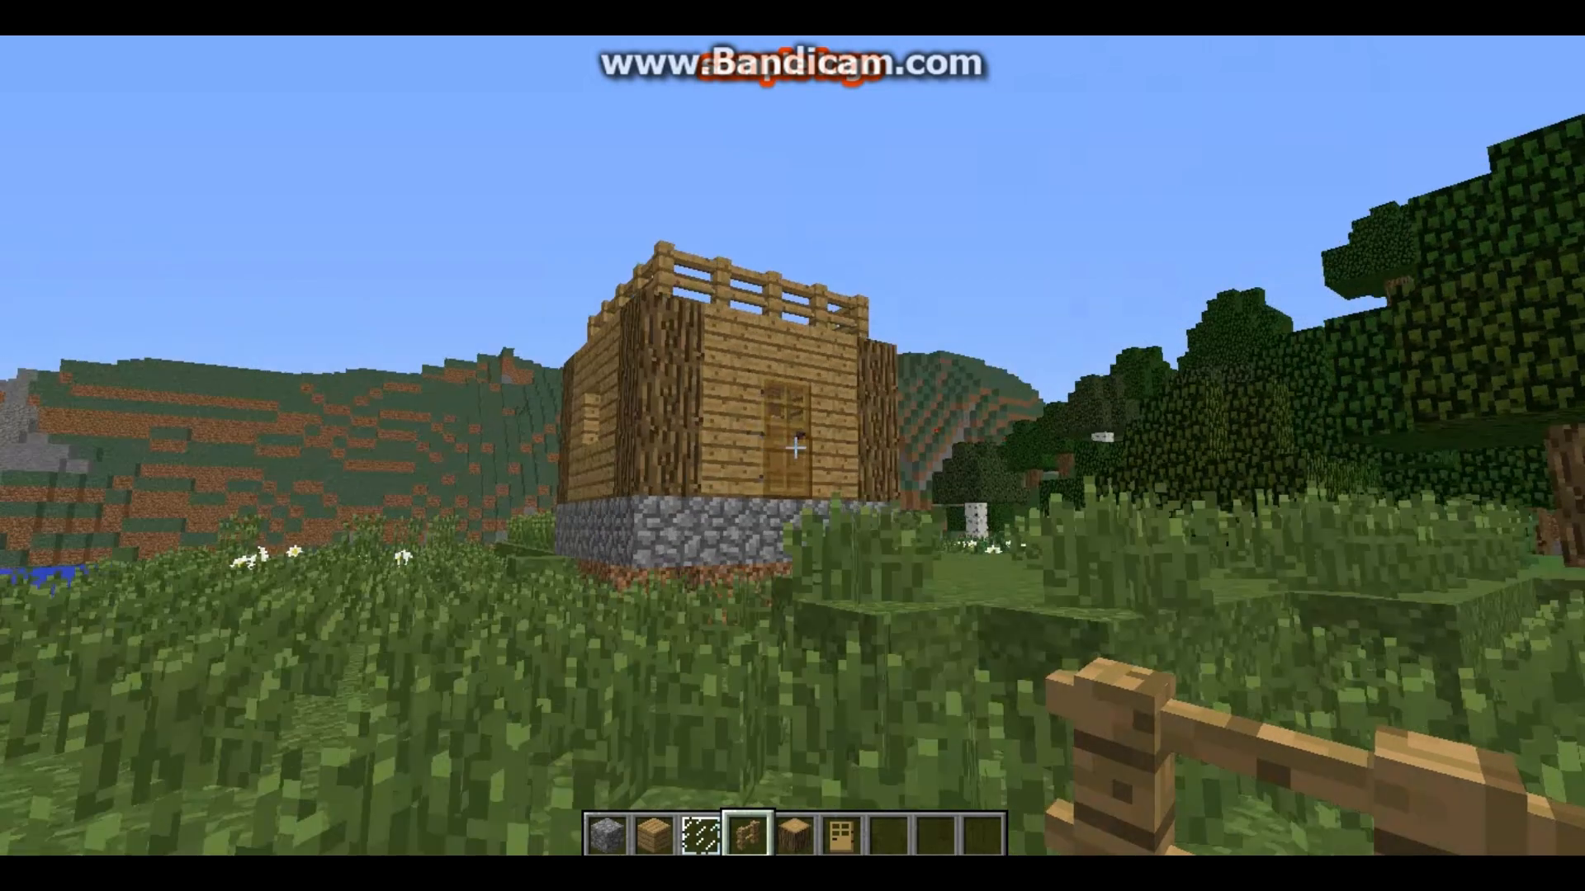
{"action": "key", "text": "d"}
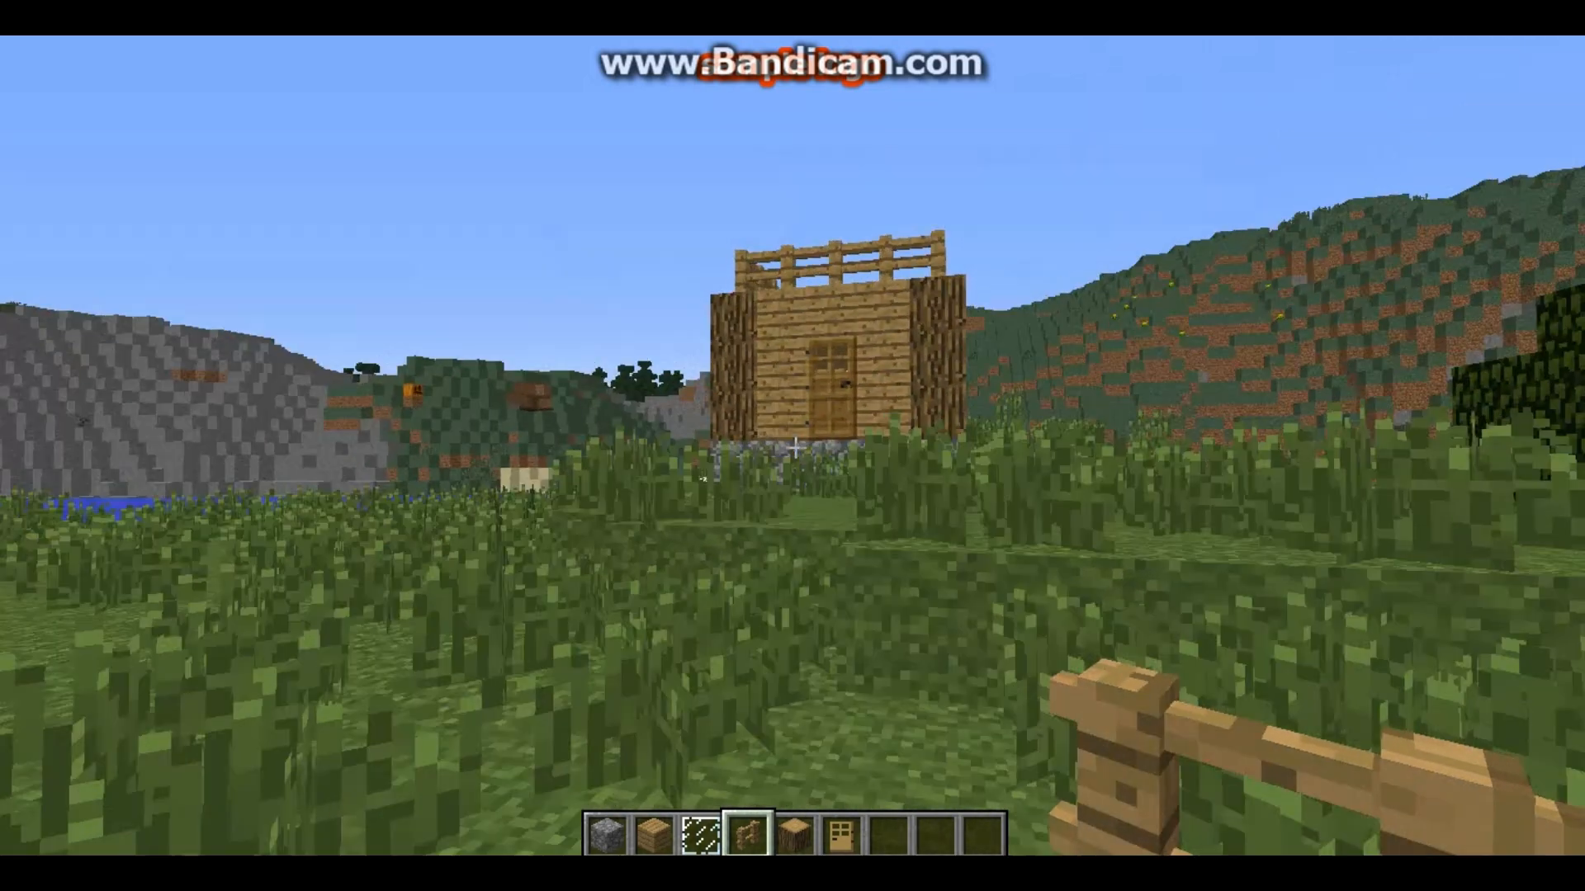
{"action": "key", "text": "d"}
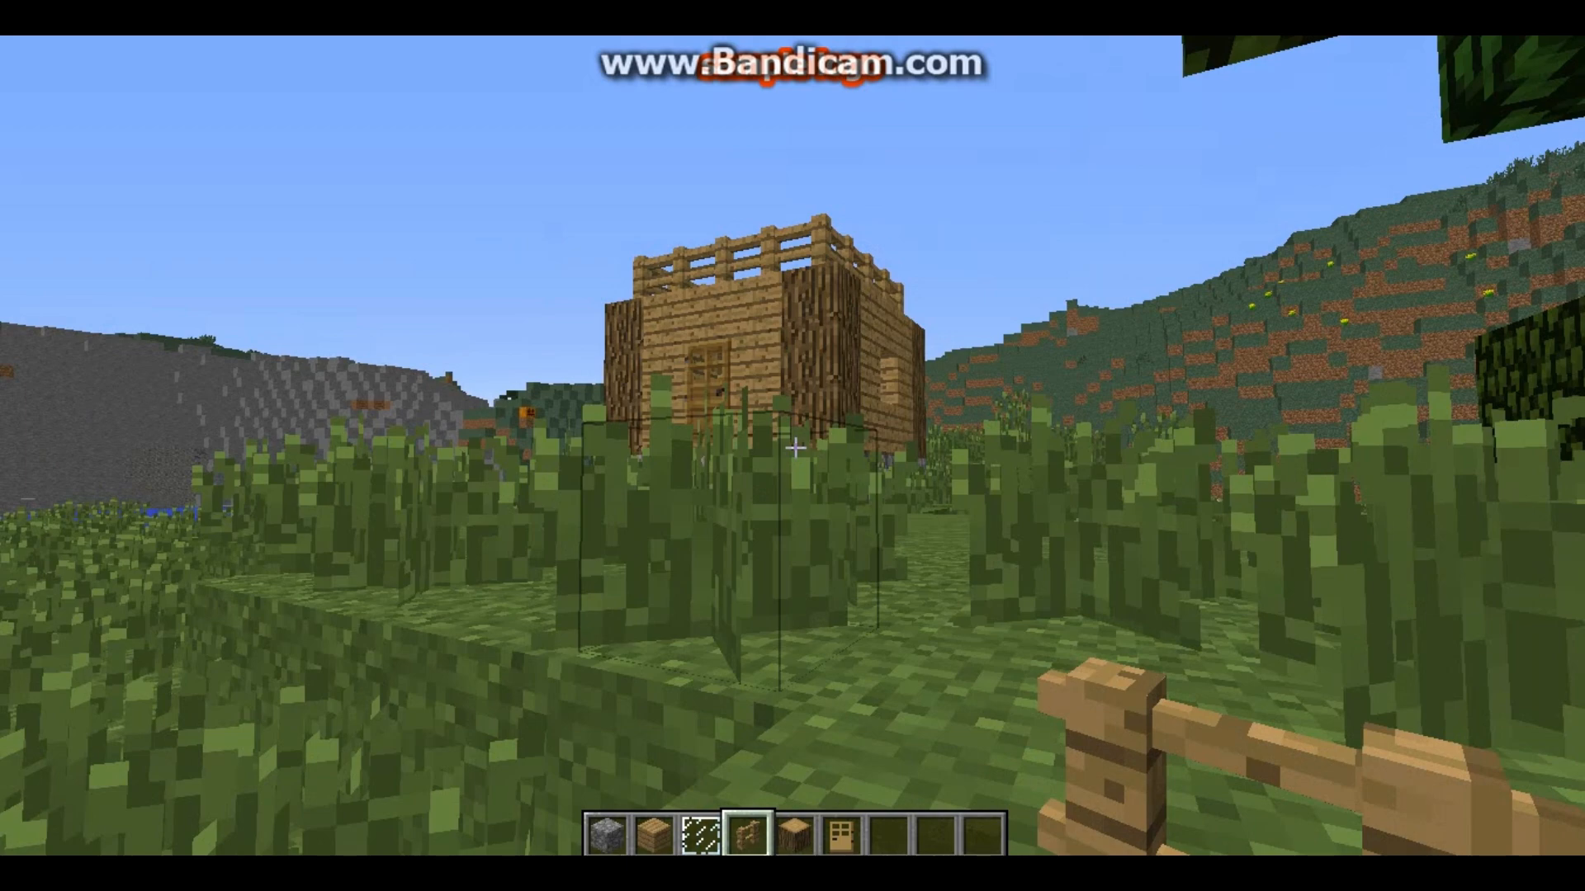
{"action": "key", "text": "s"}
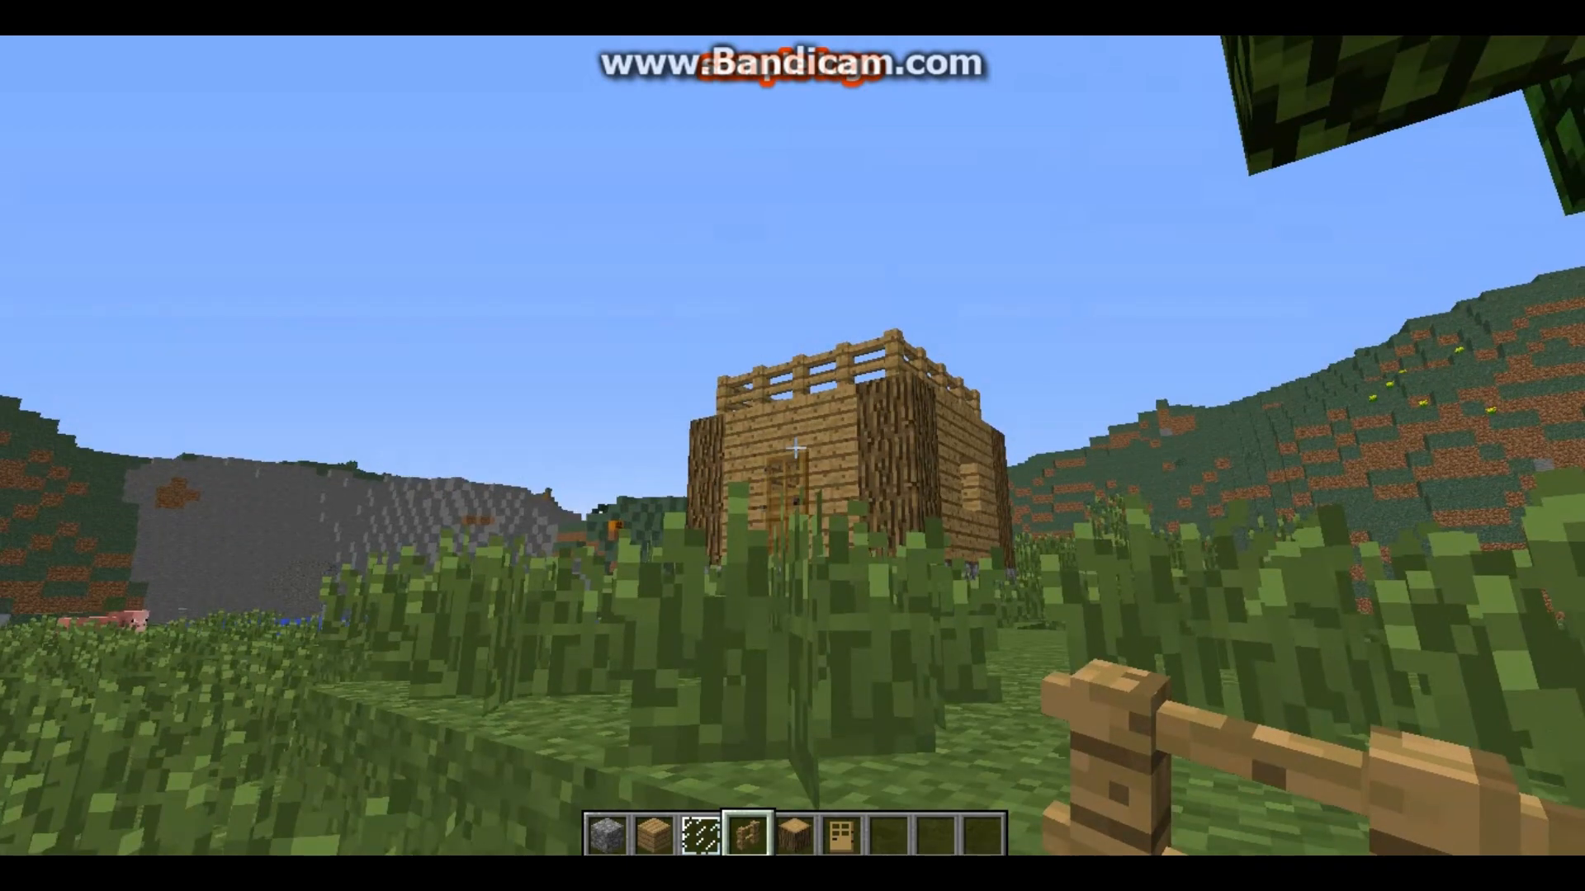
Step: Pause the game, switch to the mineways download folder, and launch Mineways, moving its window over the folder
{"action": "key", "text": "Escape"}
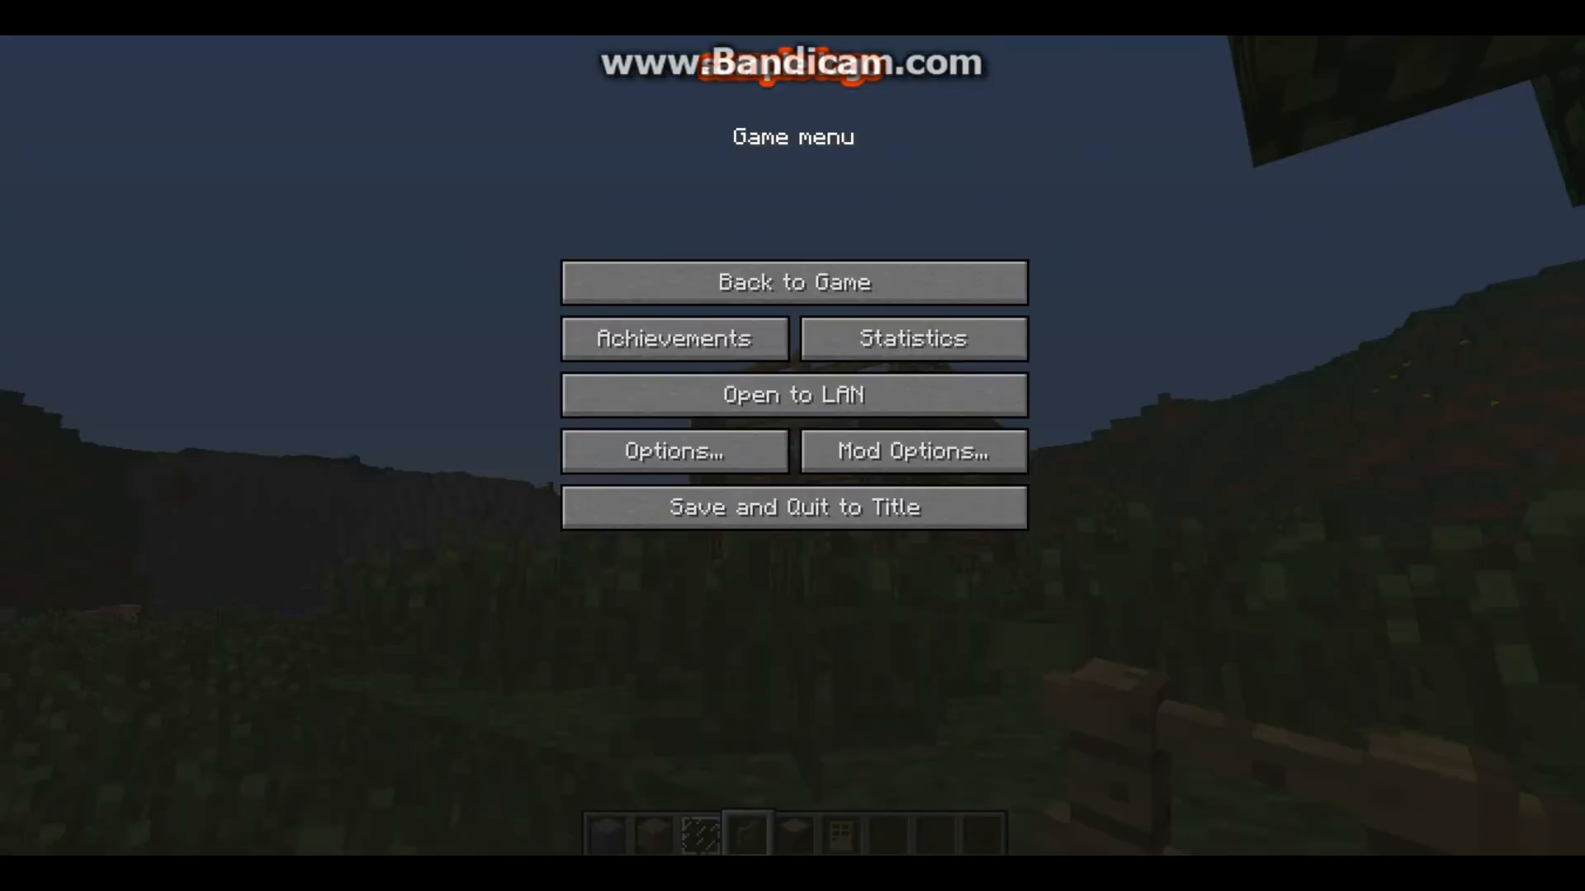
{"action": "key", "text": "alt+Tab"}
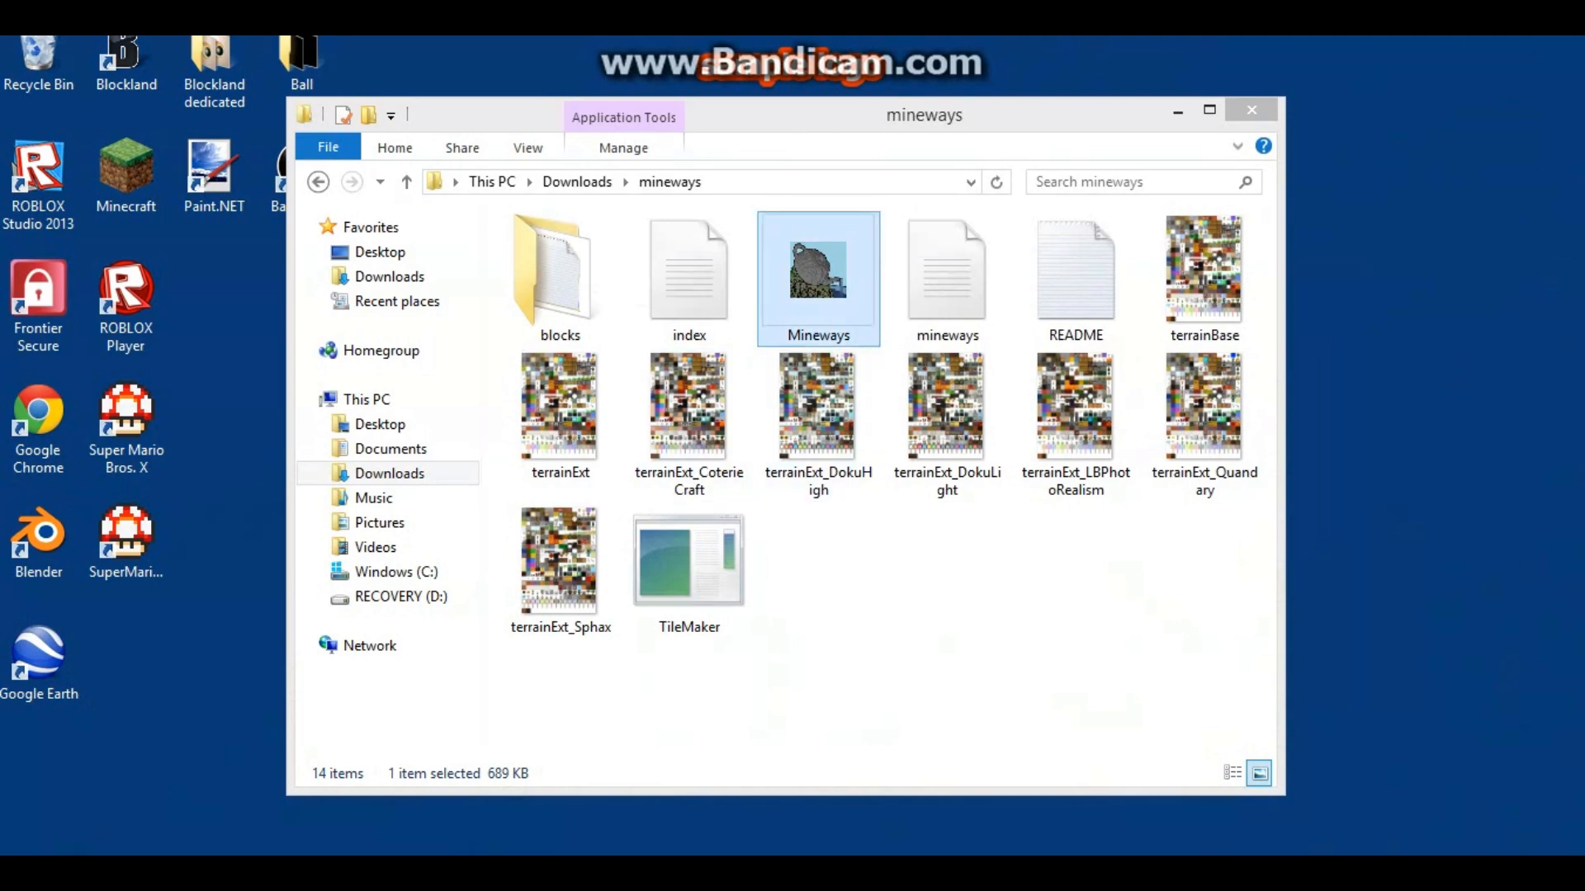
{"action": "left_click", "coordinate": [818, 280]}
{"action": "double_click", "coordinate": [818, 281]}
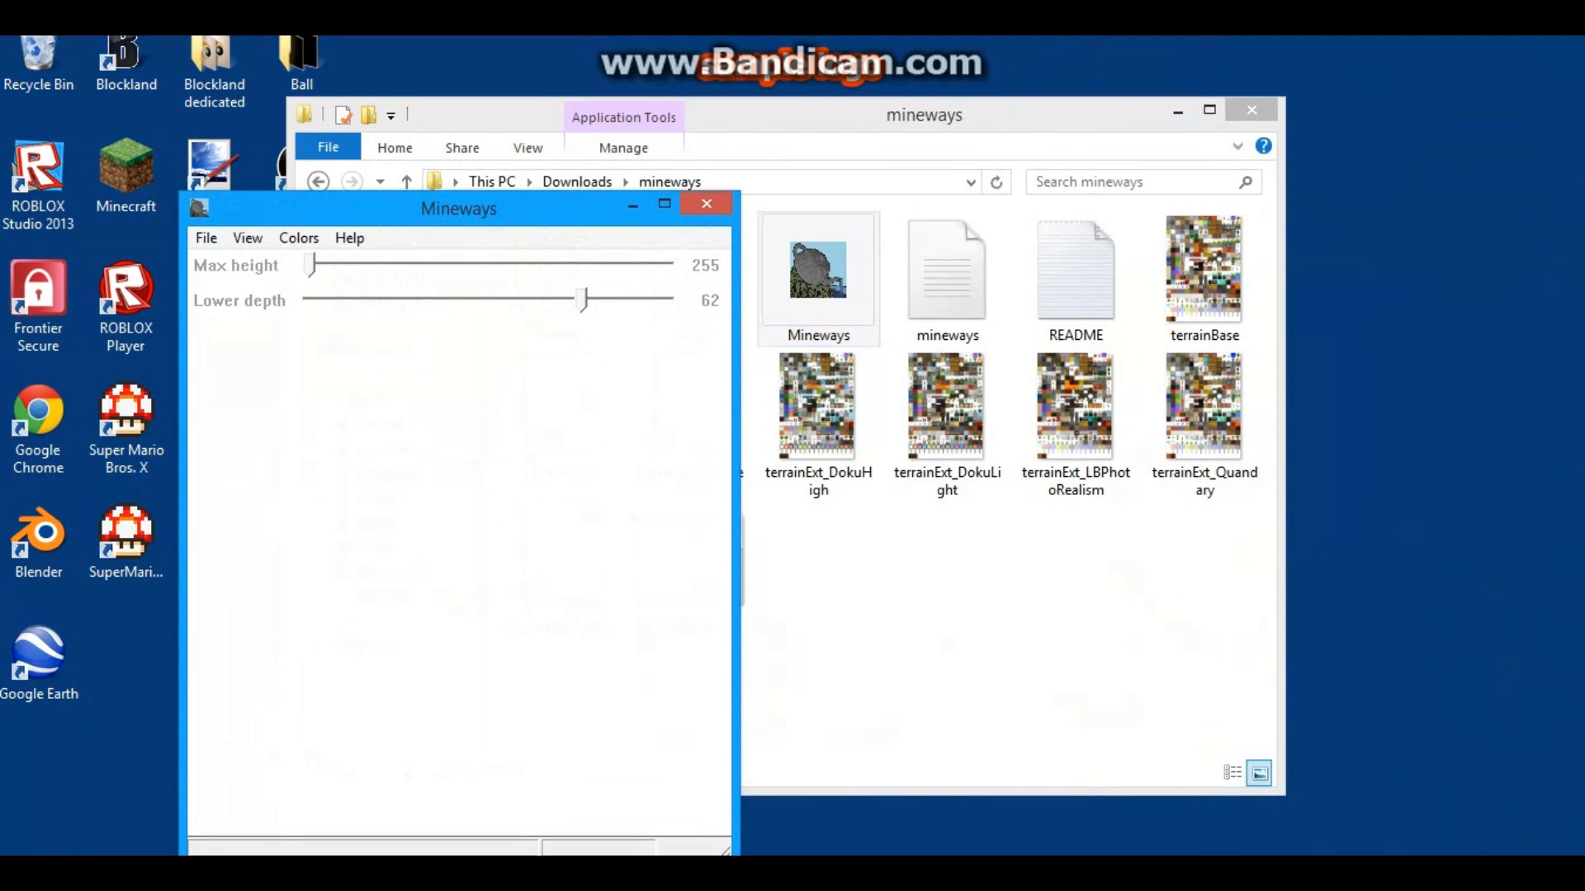
{"action": "left_click_drag", "start_coordinate": [446, 207], "coordinate": [807, 128]}
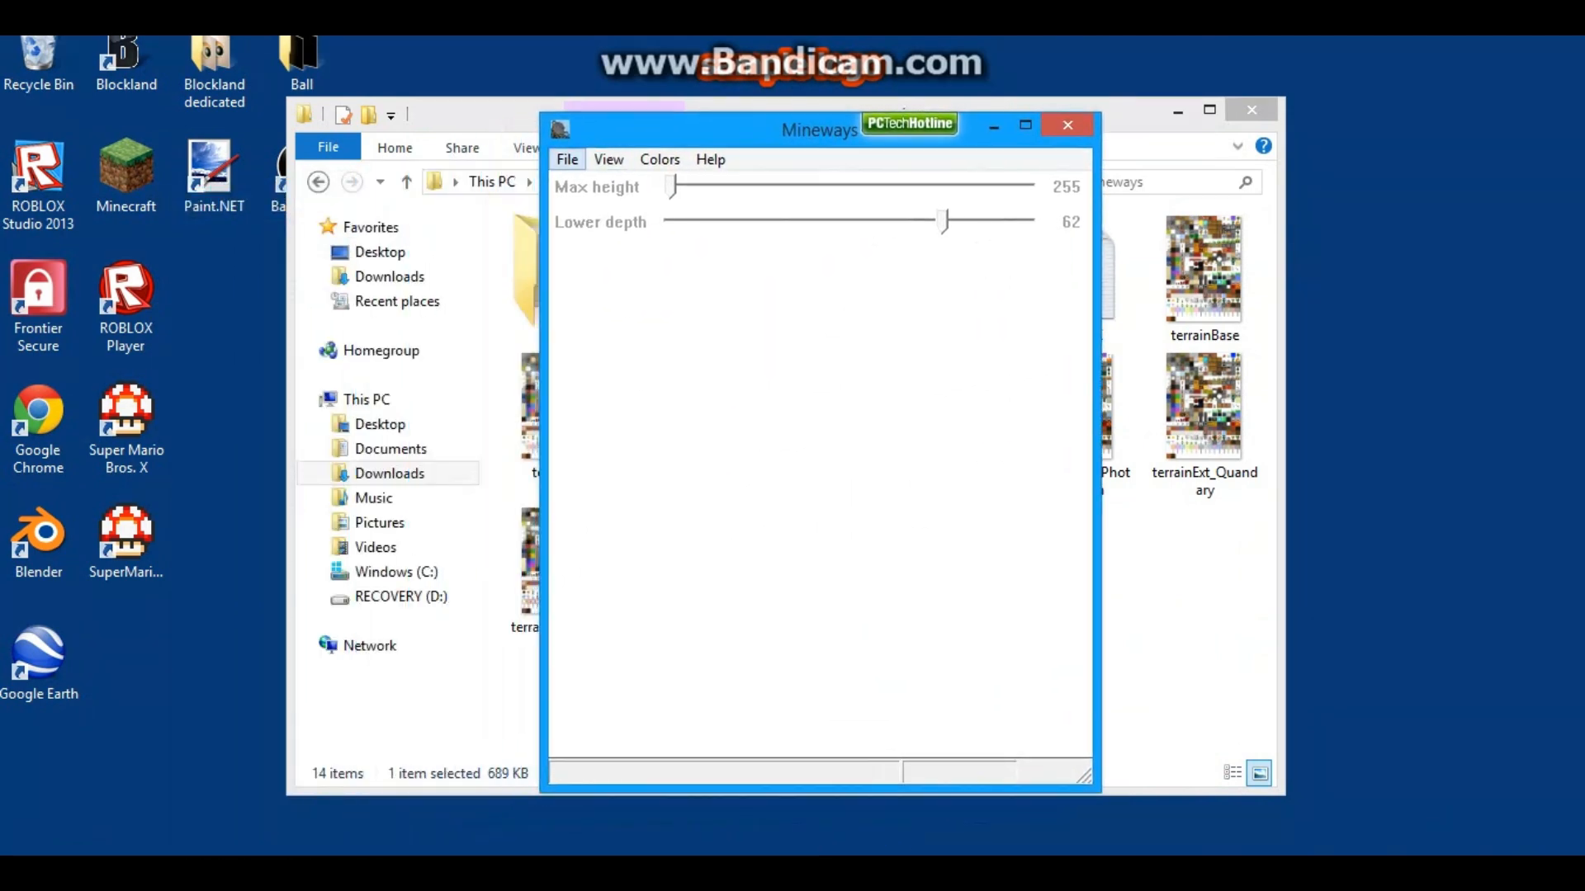
{"action": "left_click", "coordinate": [567, 158]}
{"action": "mouse_move", "coordinate": [628, 186]}
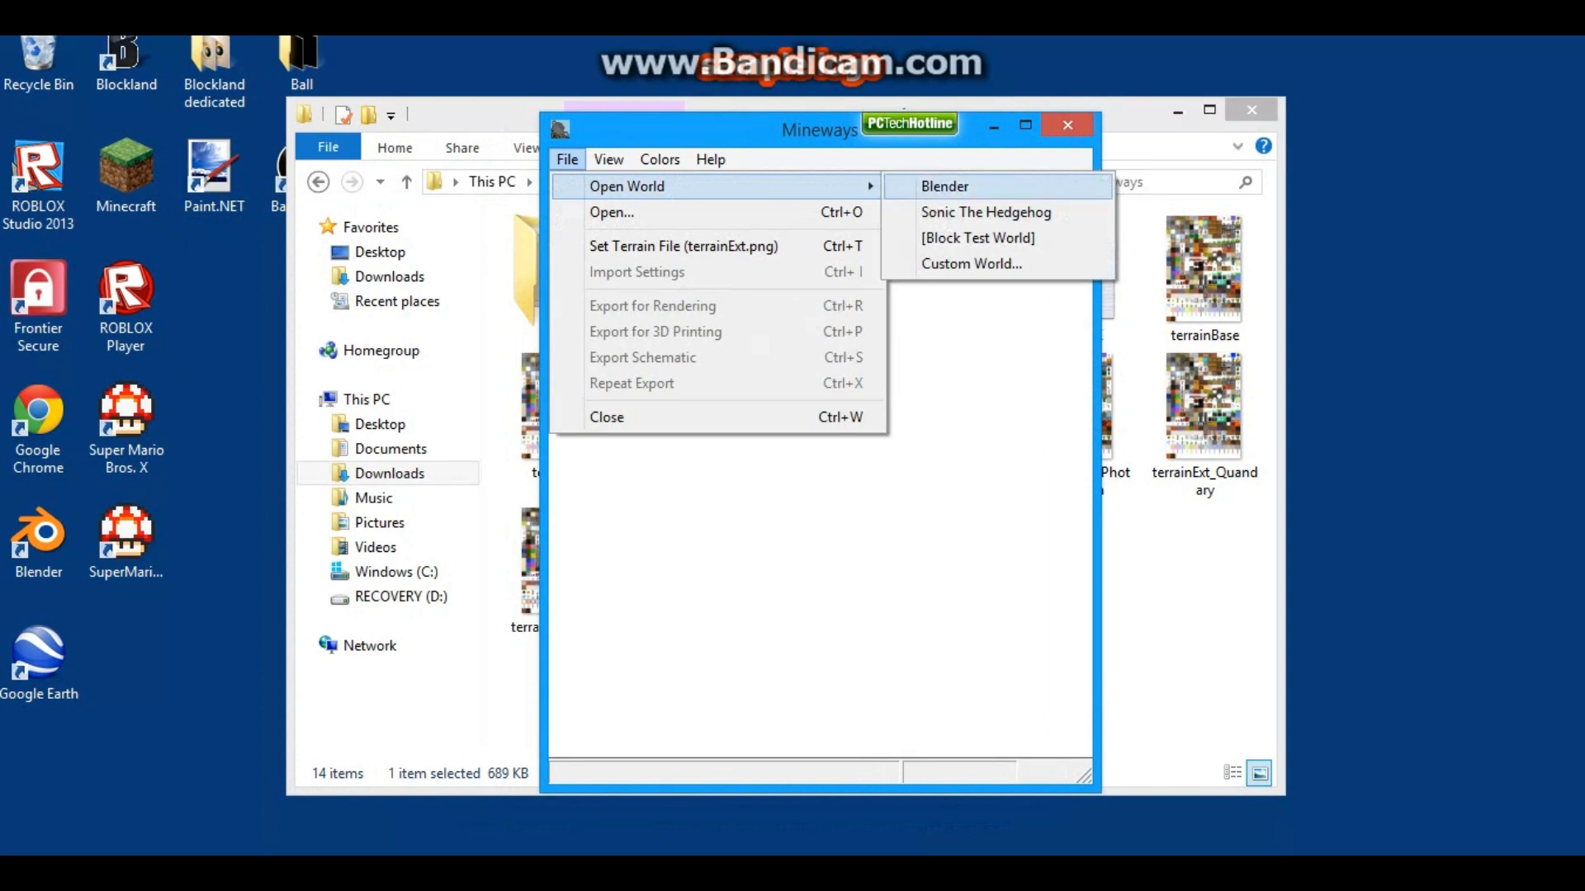
{"action": "left_click", "coordinate": [1443, 458]}
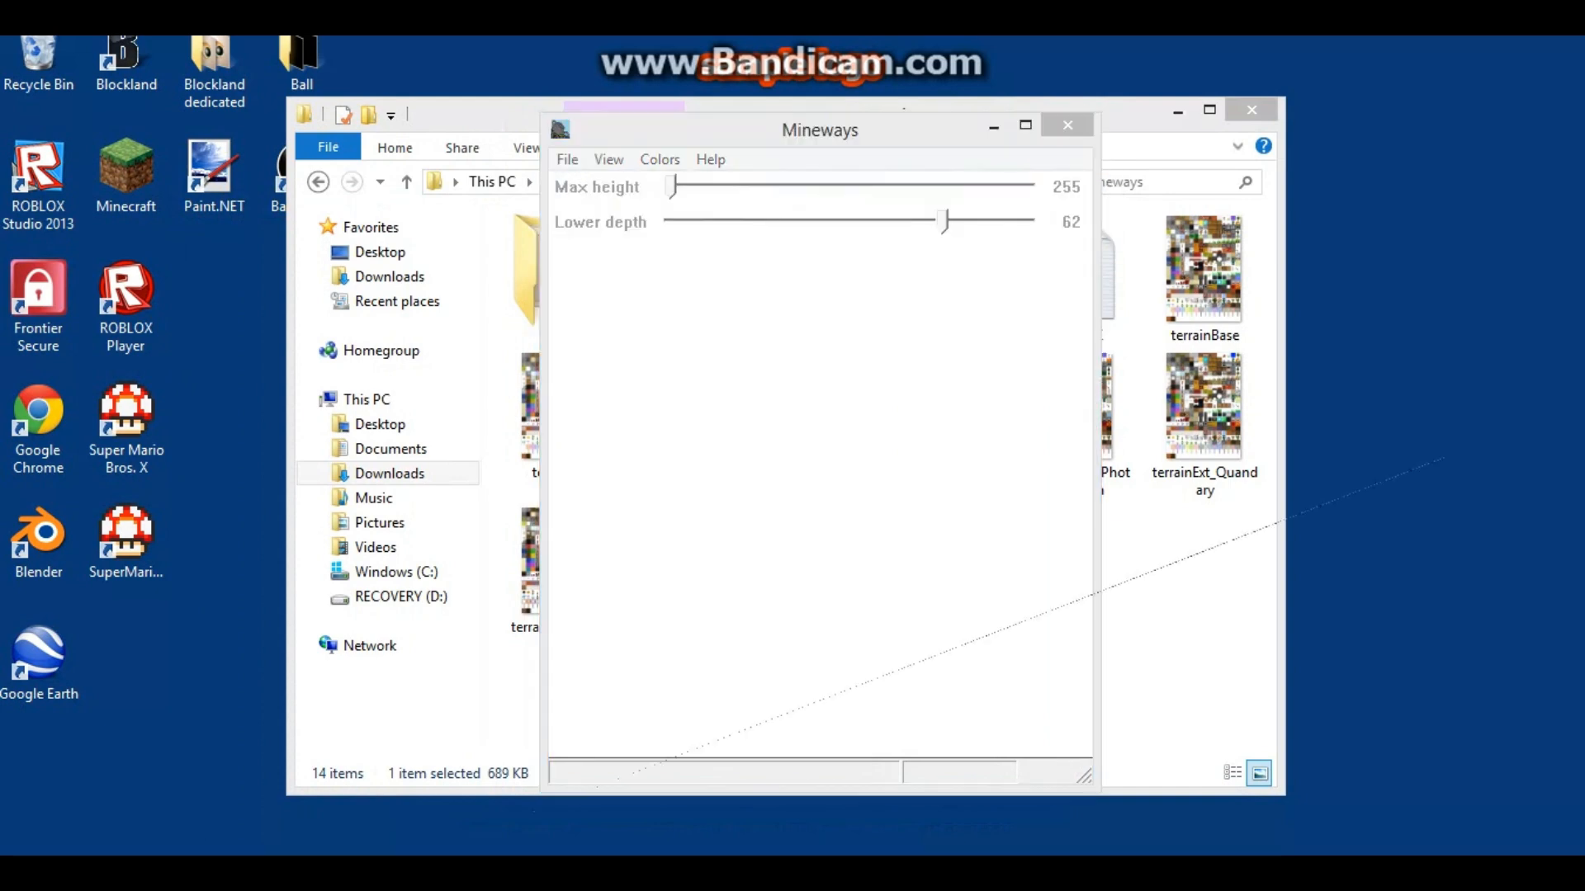
Step: Load the Blender world into Mineways
{"action": "left_click", "coordinate": [567, 160]}
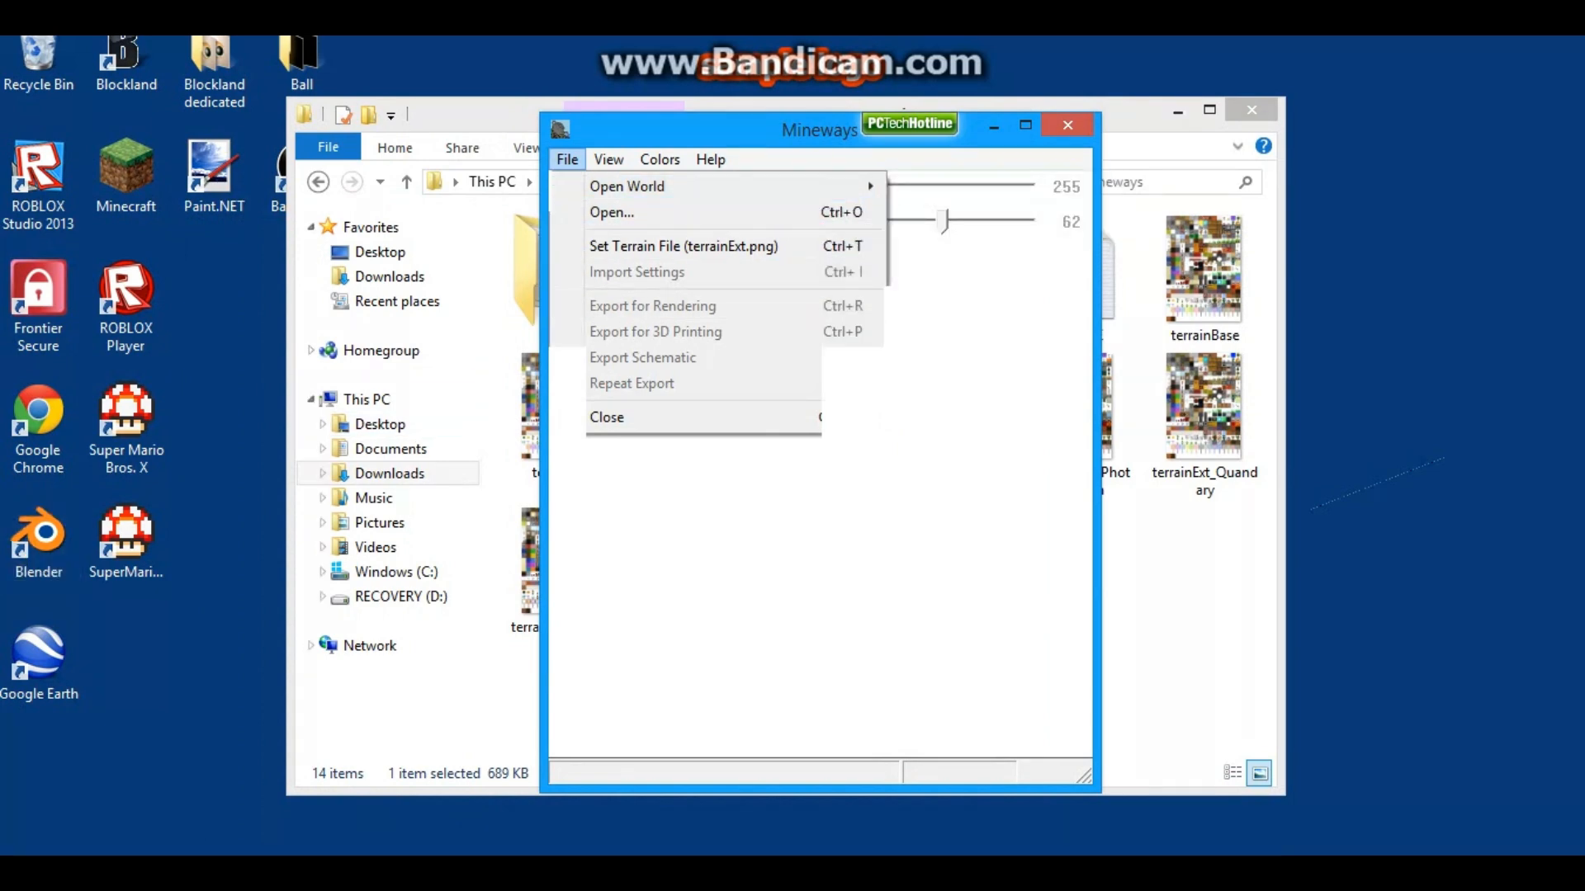
{"action": "left_click", "coordinate": [567, 159]}
{"action": "left_click", "coordinate": [567, 159]}
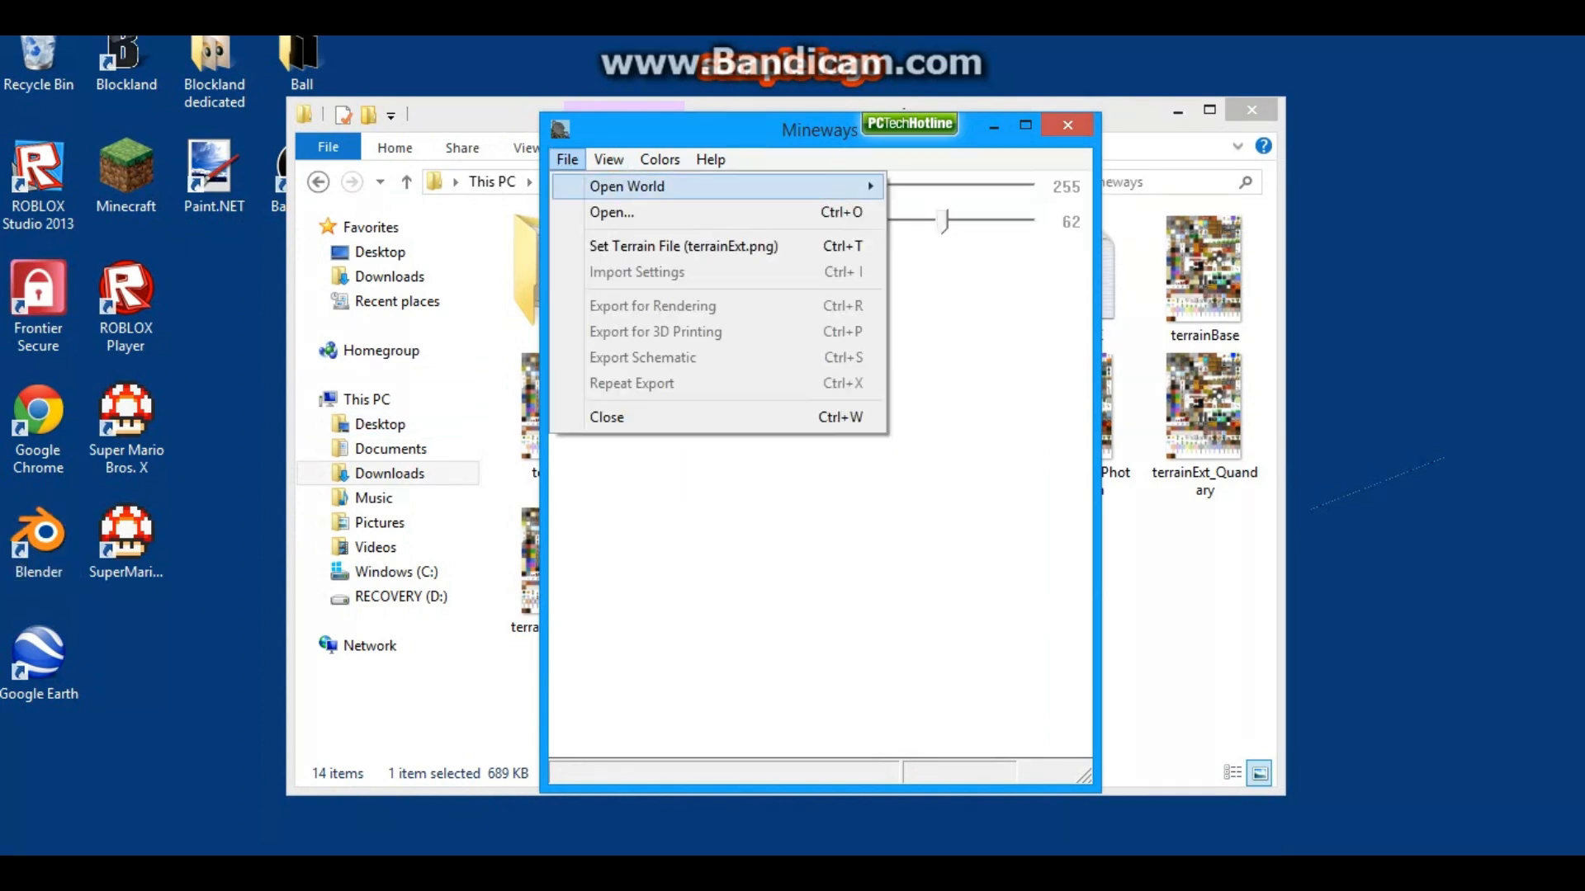
{"action": "mouse_move", "coordinate": [627, 187]}
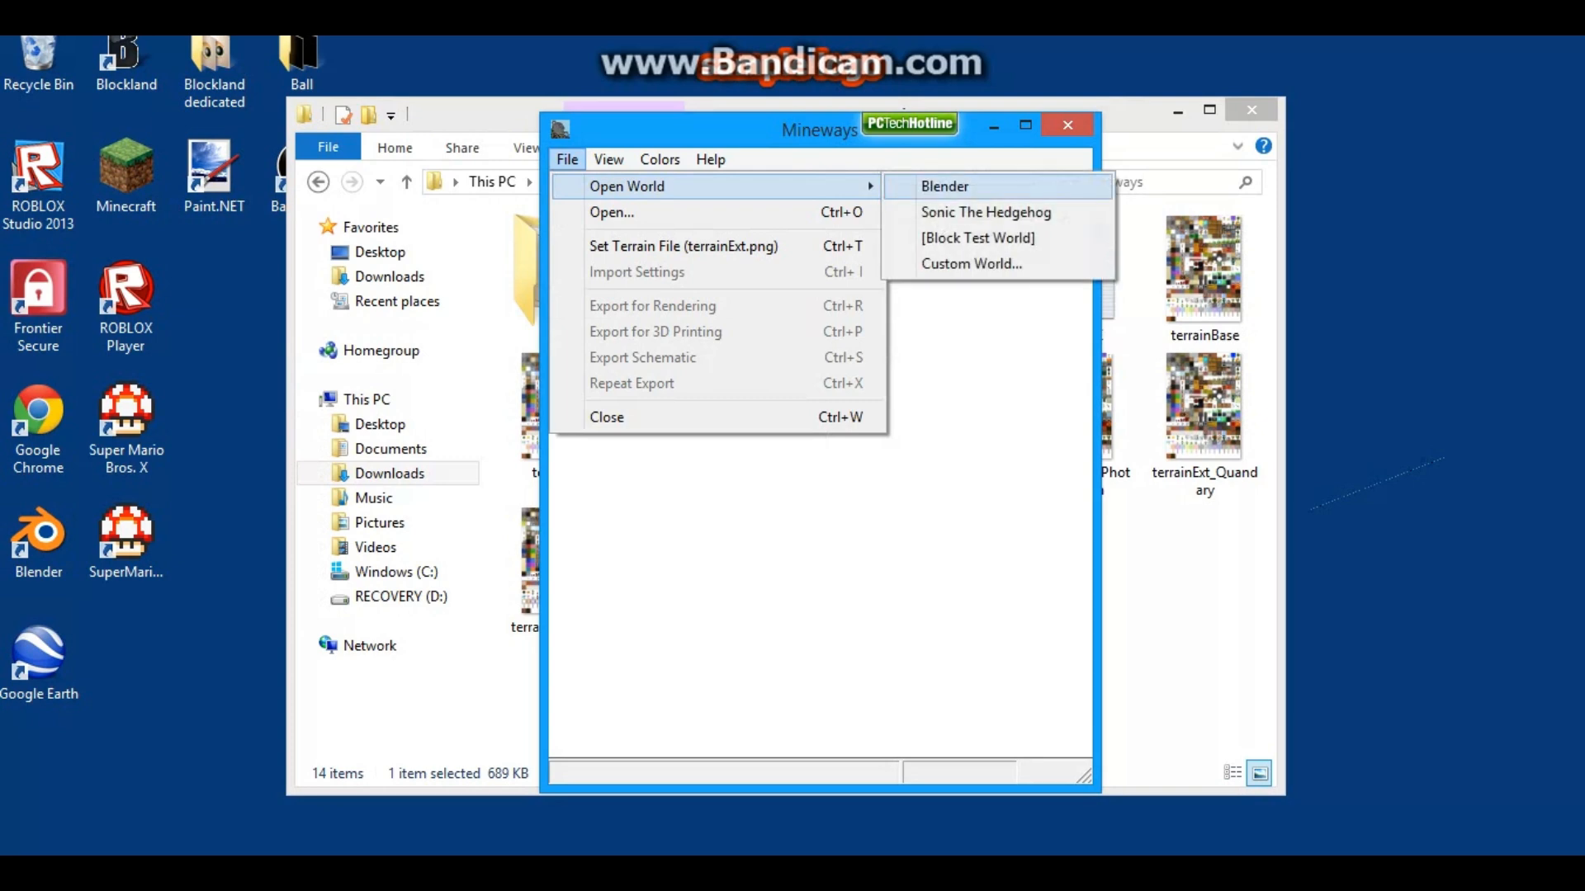
{"action": "left_click", "coordinate": [946, 187]}
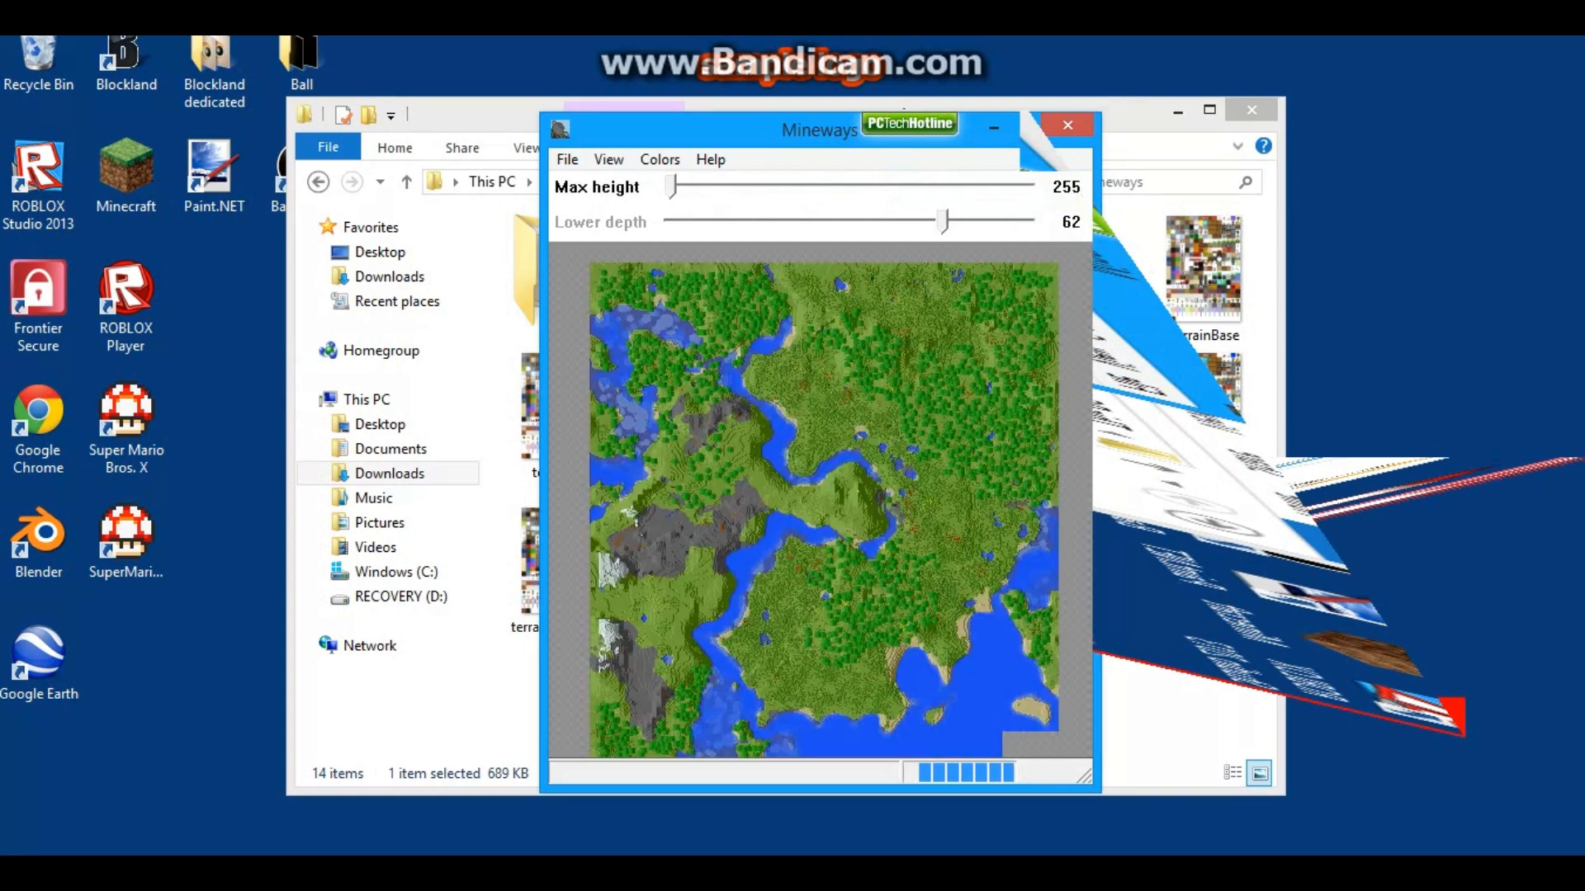
Step: Try a tall, narrow selection on the world map, and search the terrain for the wooden house
{"action": "right_click_drag", "start_coordinate": [980, 590], "coordinate": [969, 318]}
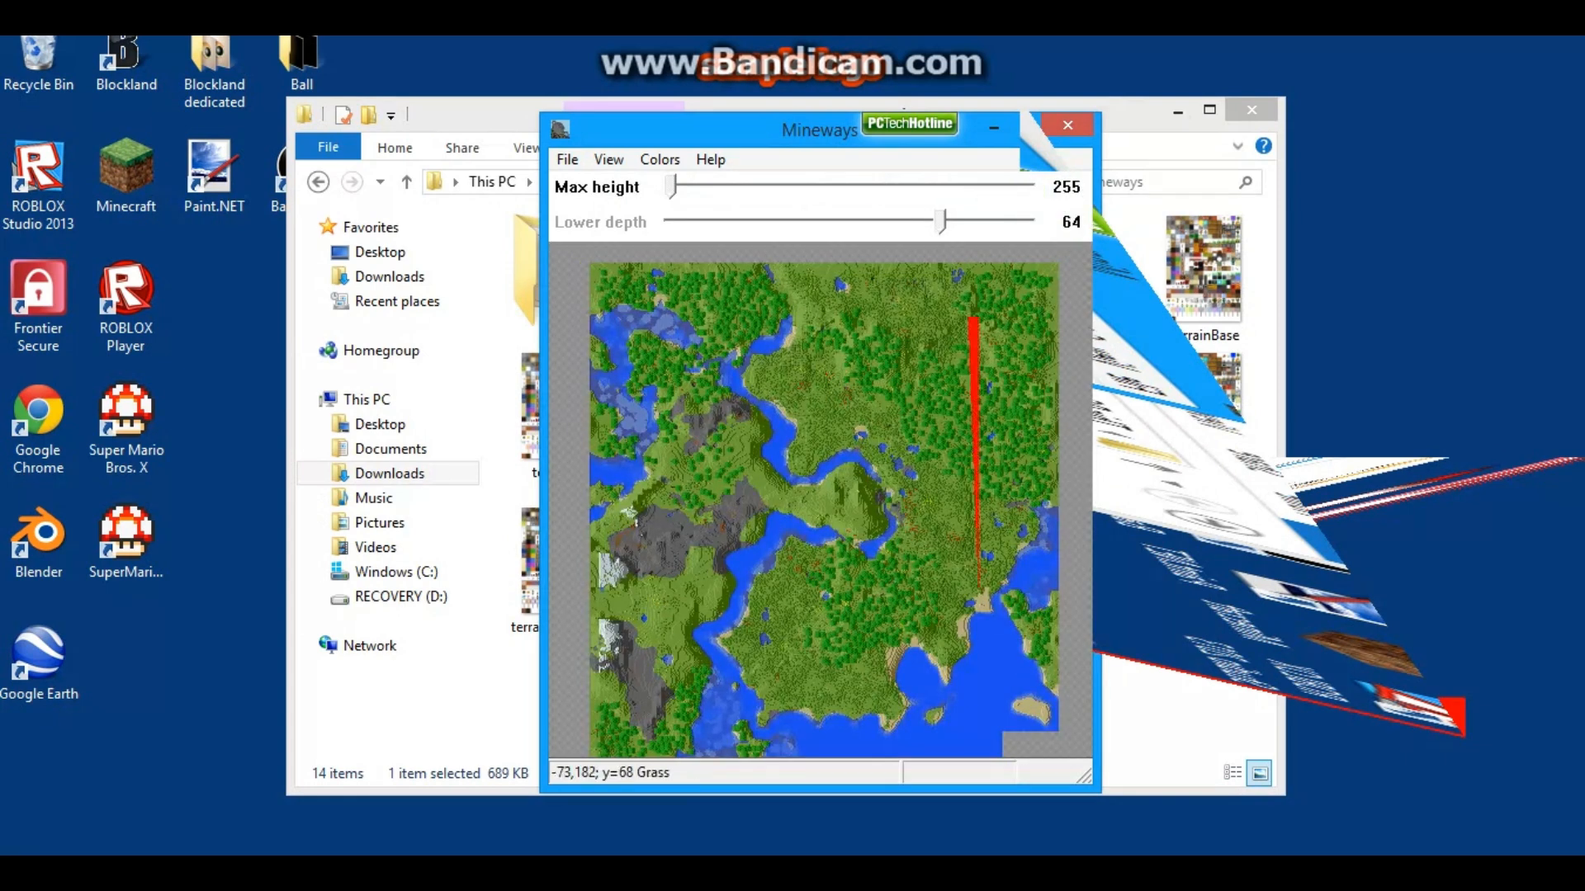
{"action": "left_click_drag", "start_coordinate": [1003, 404], "coordinate": [994, 480]}
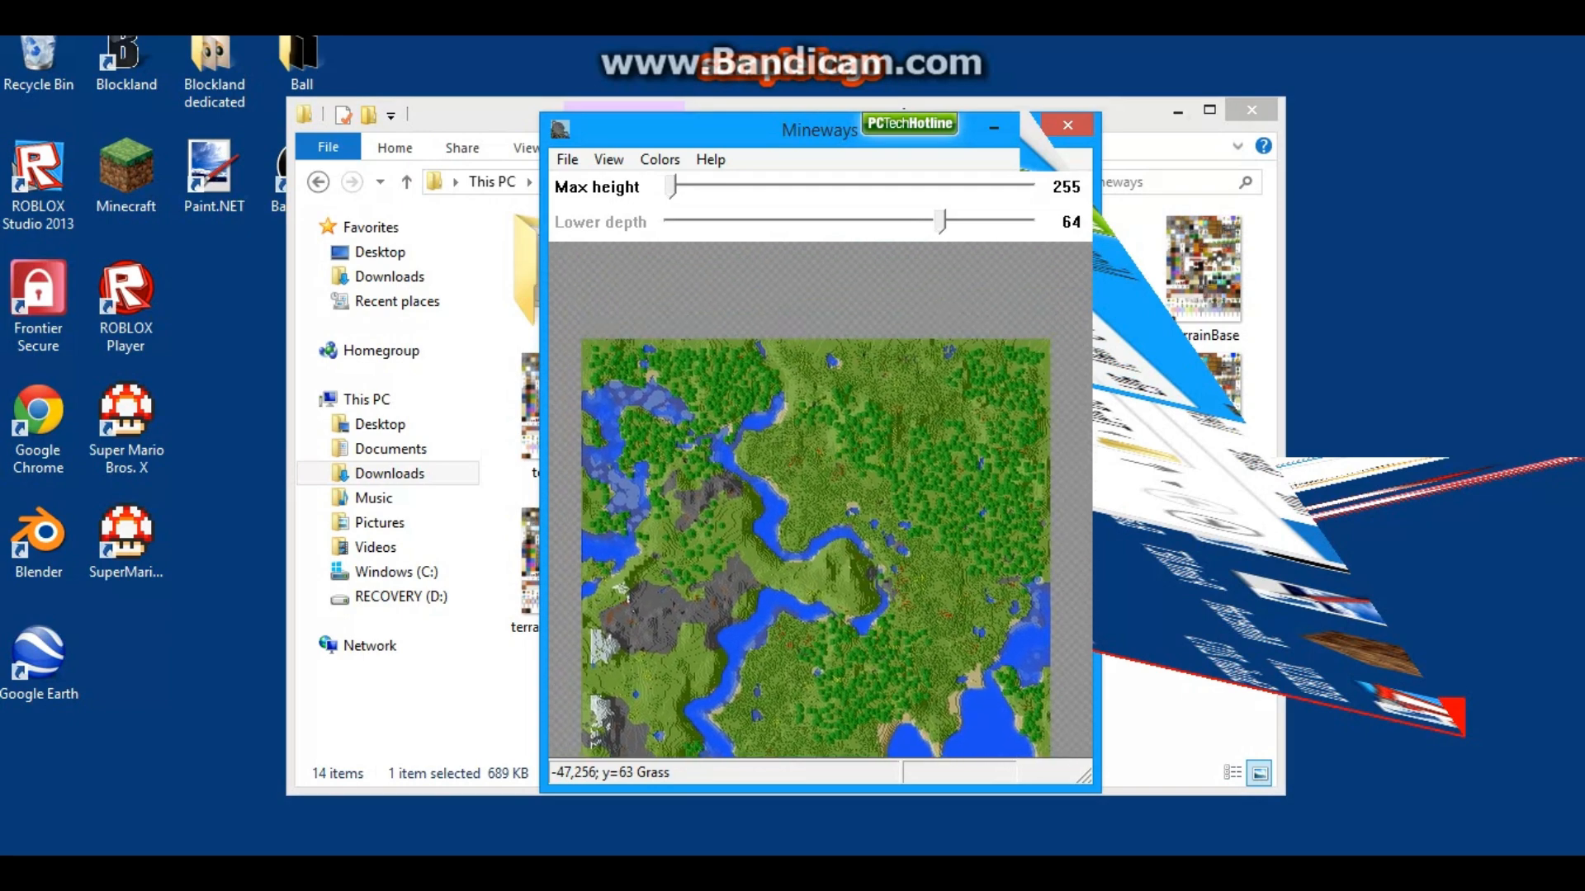
{"action": "left_click_drag", "start_coordinate": [795, 472], "coordinate": [736, 477]}
{"action": "scroll", "coordinate": [859, 437], "scroll_direction": "up", "scroll_amount": 3}
{"action": "middle_click", "coordinate": [827, 411]}
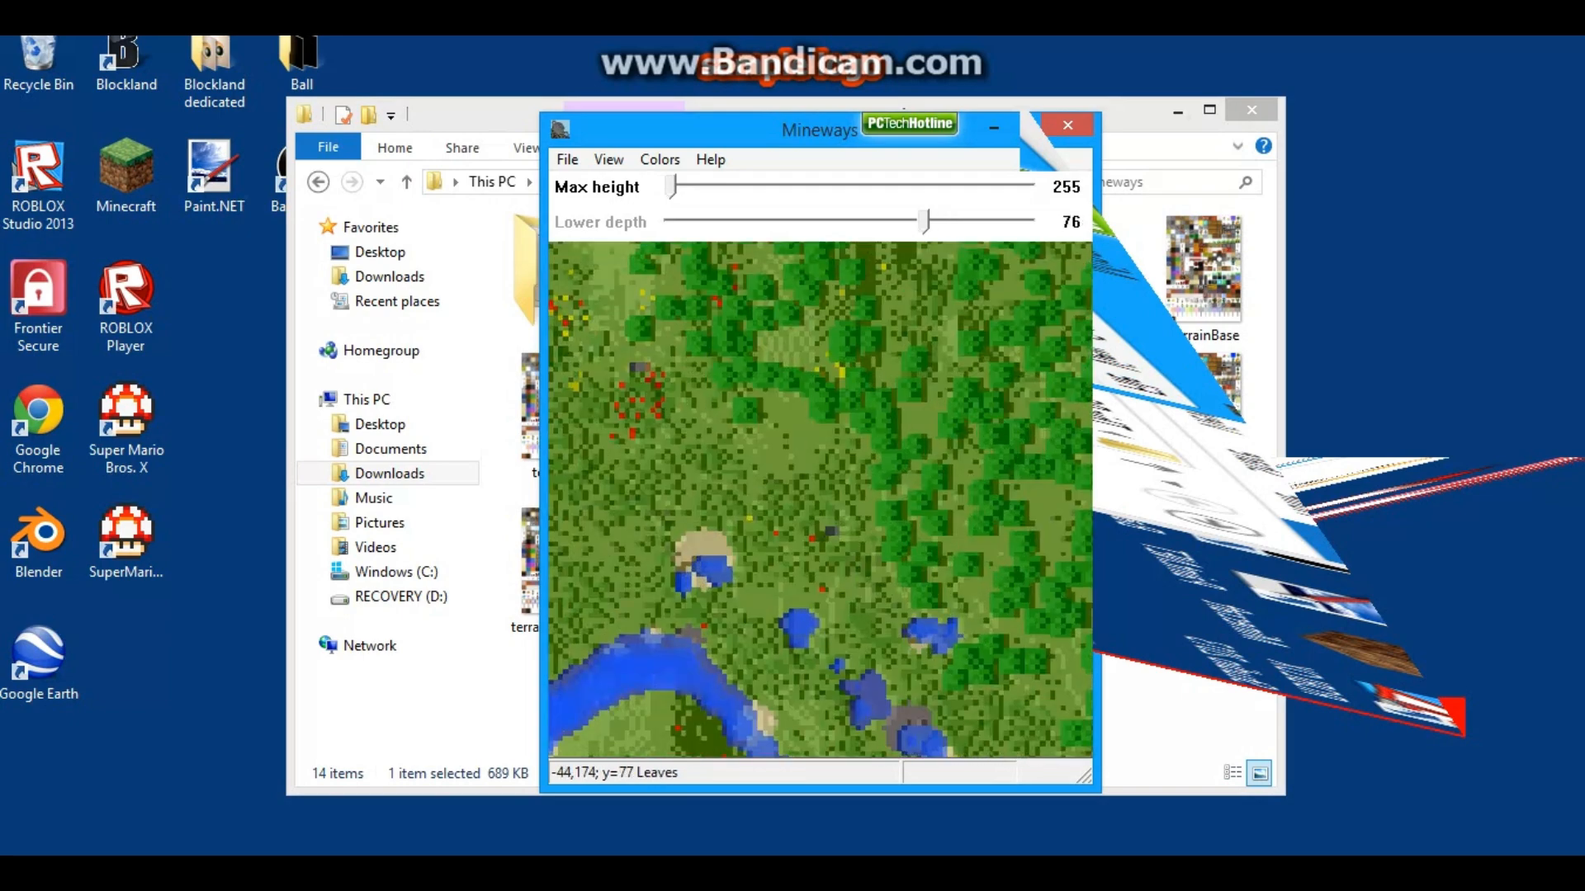
{"action": "left_click_drag", "start_coordinate": [826, 320], "coordinate": [813, 488]}
{"action": "left_click_drag", "start_coordinate": [863, 363], "coordinate": [598, 652]}
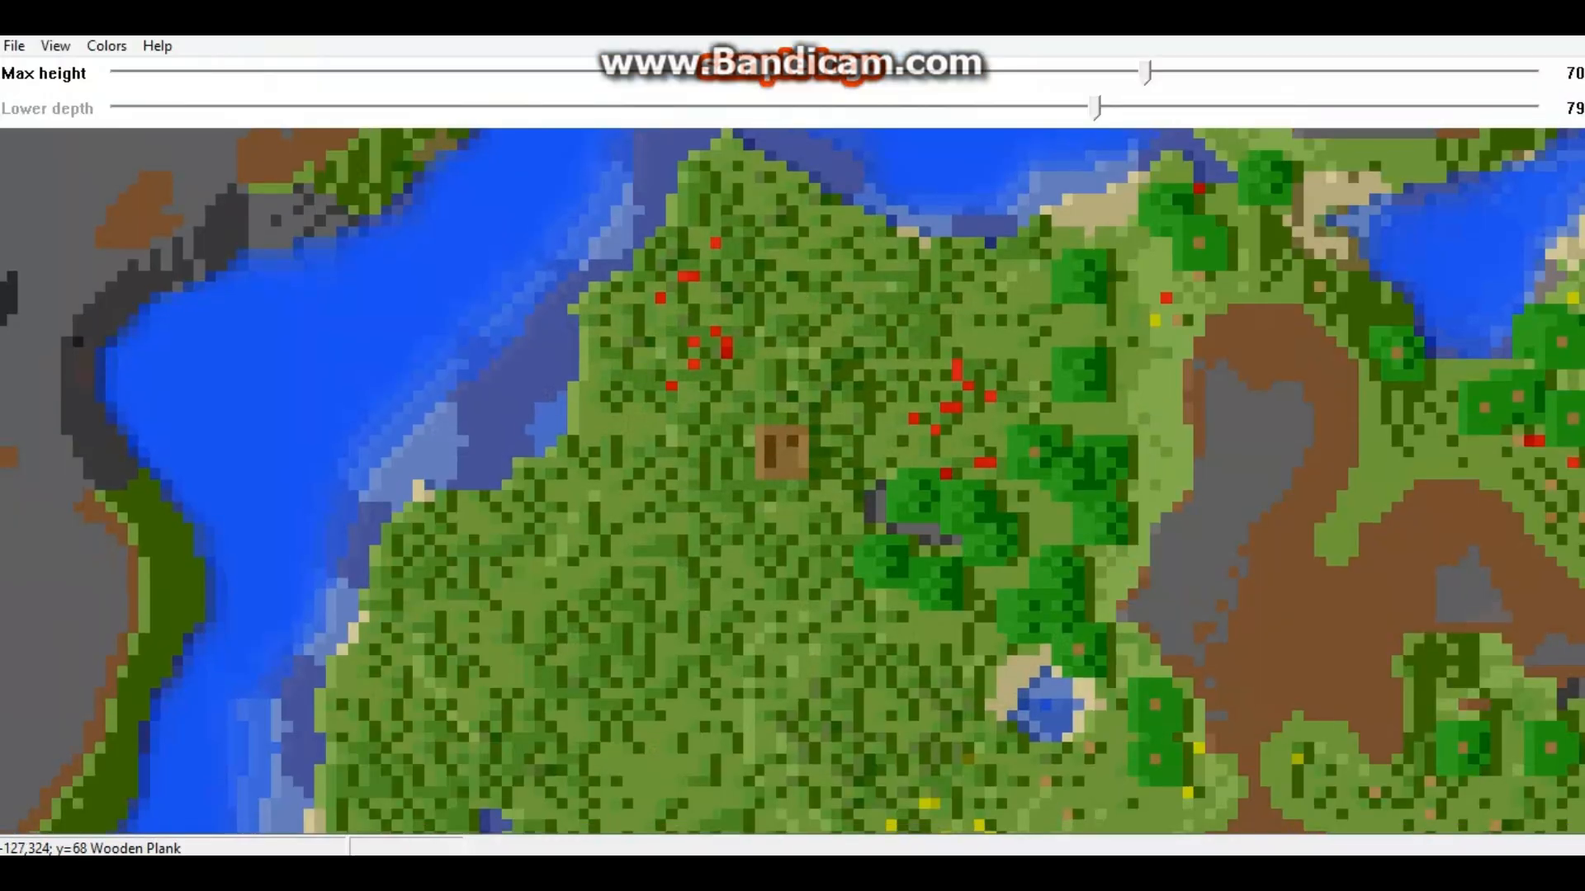
Step: Select a rectangular map area around the wooden house and export it for rendering as Shack in absolute Wavefront OBJ format, keeping the offered export settings
{"action": "left_click_drag", "start_coordinate": [793, 458], "coordinate": [790, 469]}
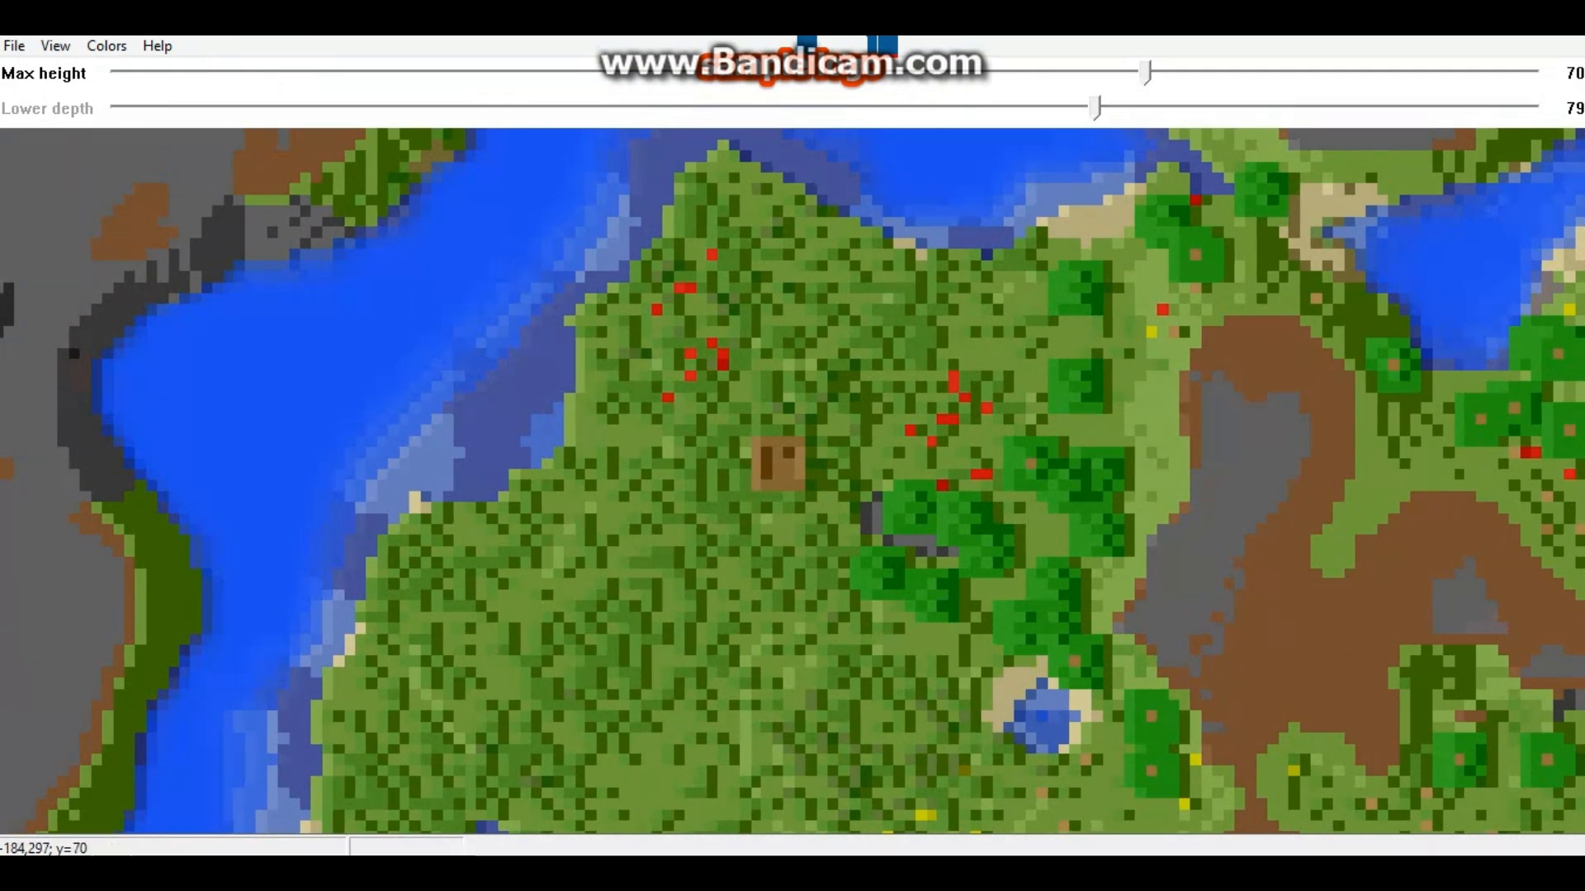
{"action": "right_click_drag", "start_coordinate": [526, 272], "coordinate": [1140, 737]}
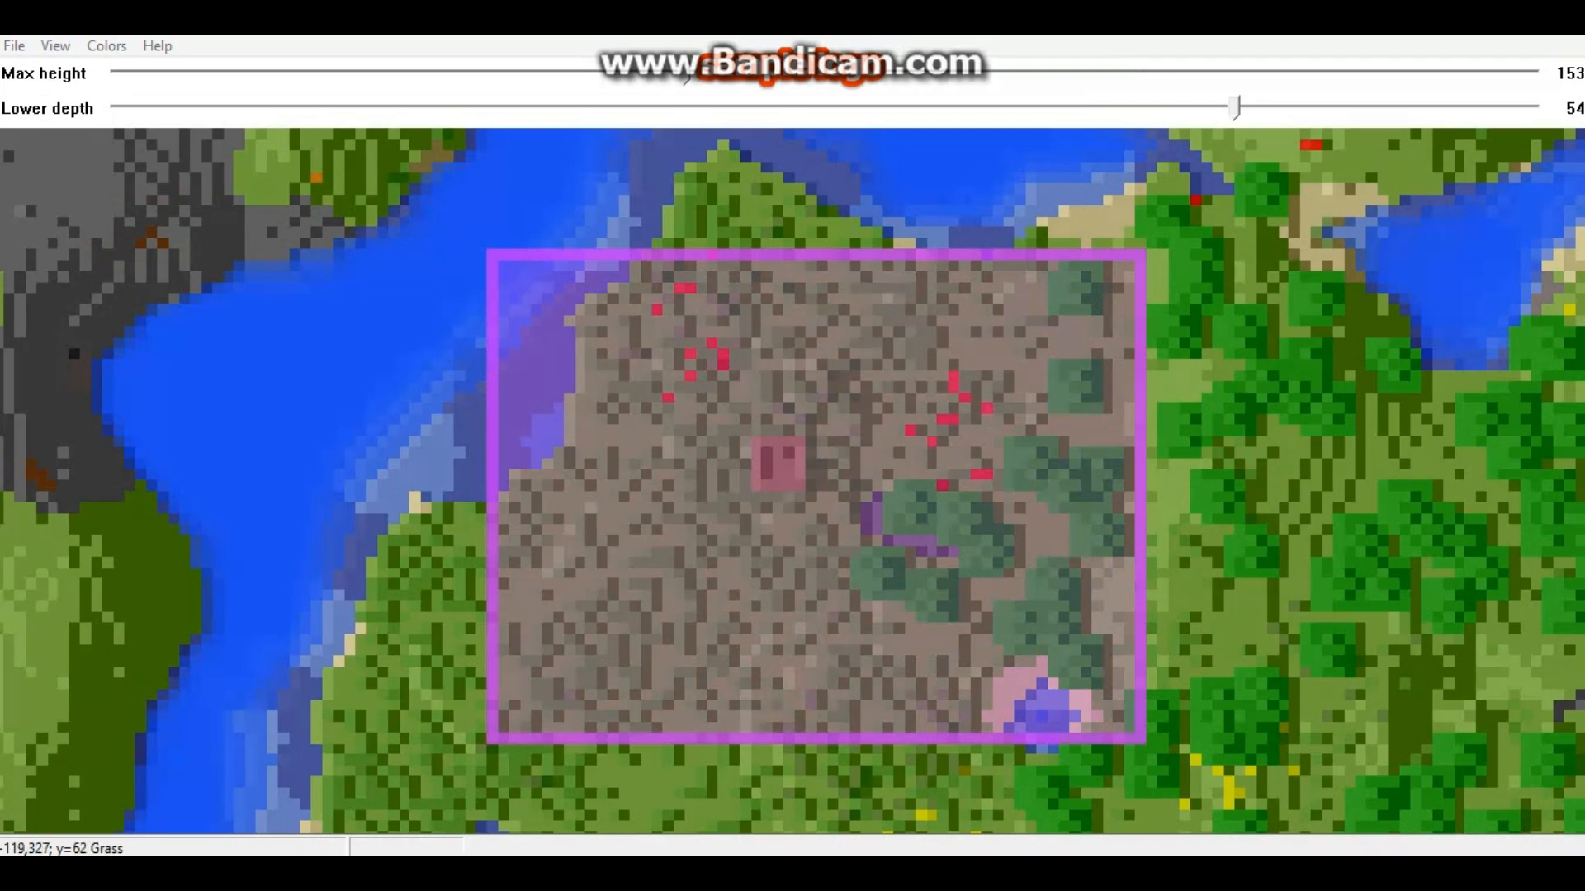
{"action": "left_click", "coordinate": [14, 46]}
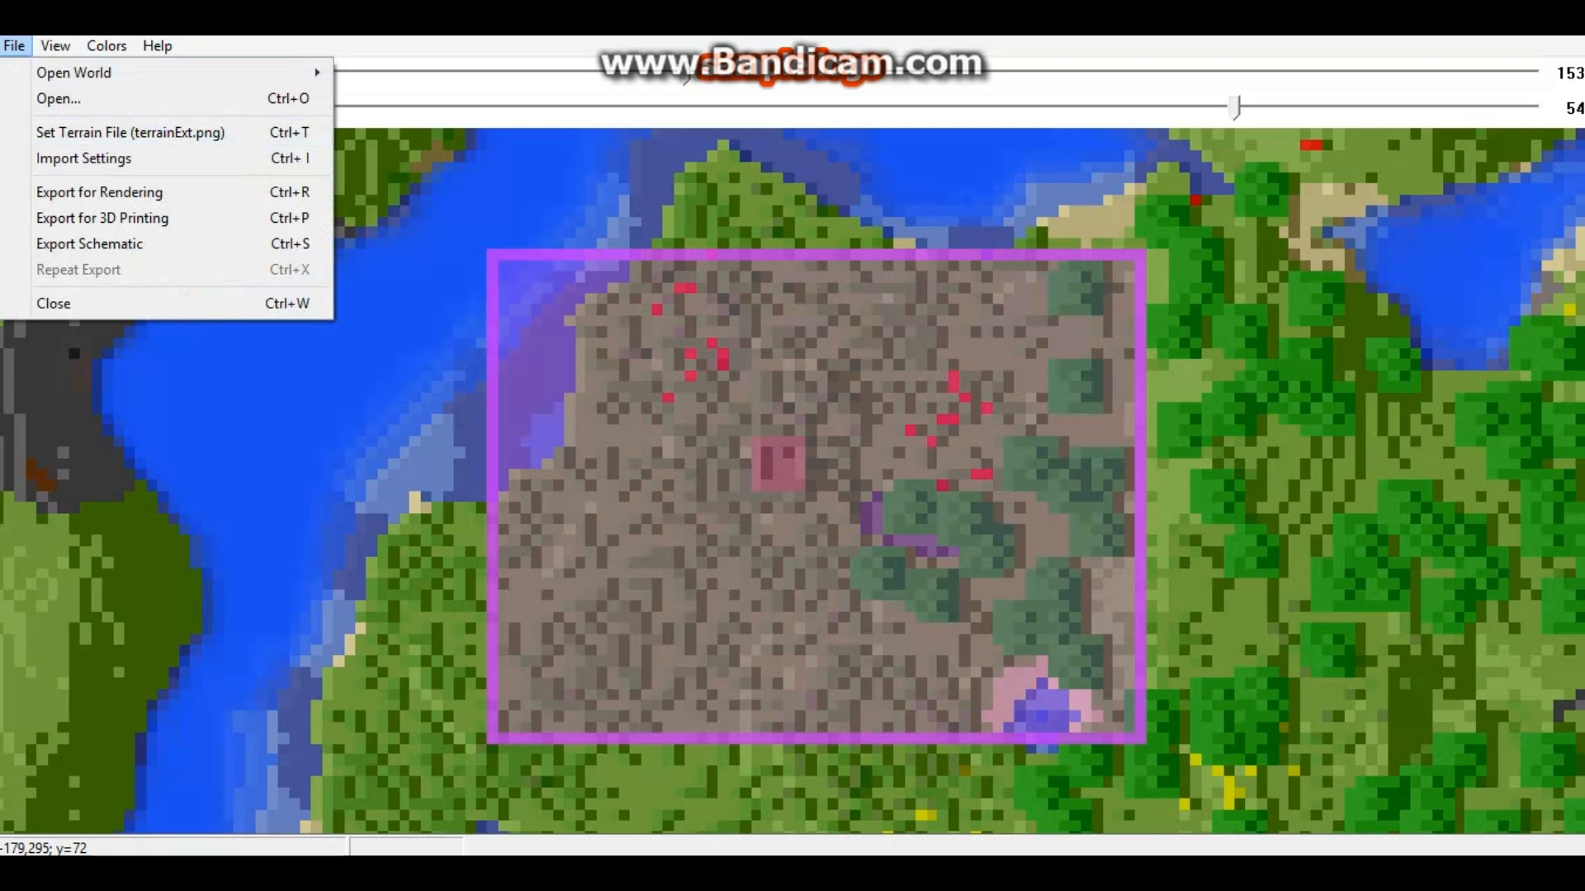
{"action": "left_click", "coordinate": [99, 193]}
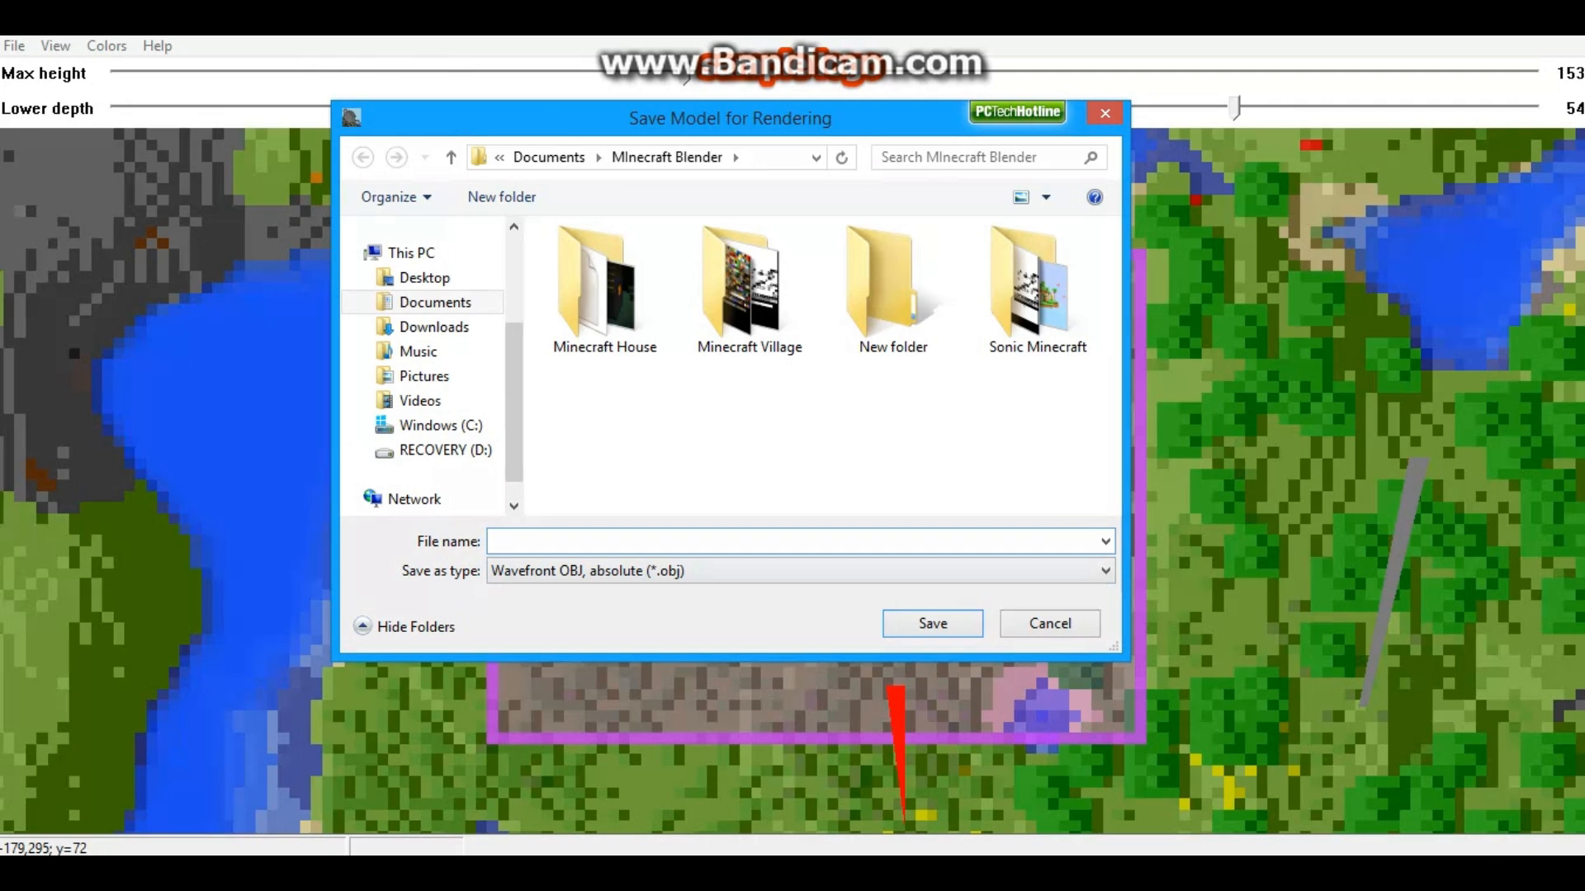
{"action": "type", "text": "Shack"}
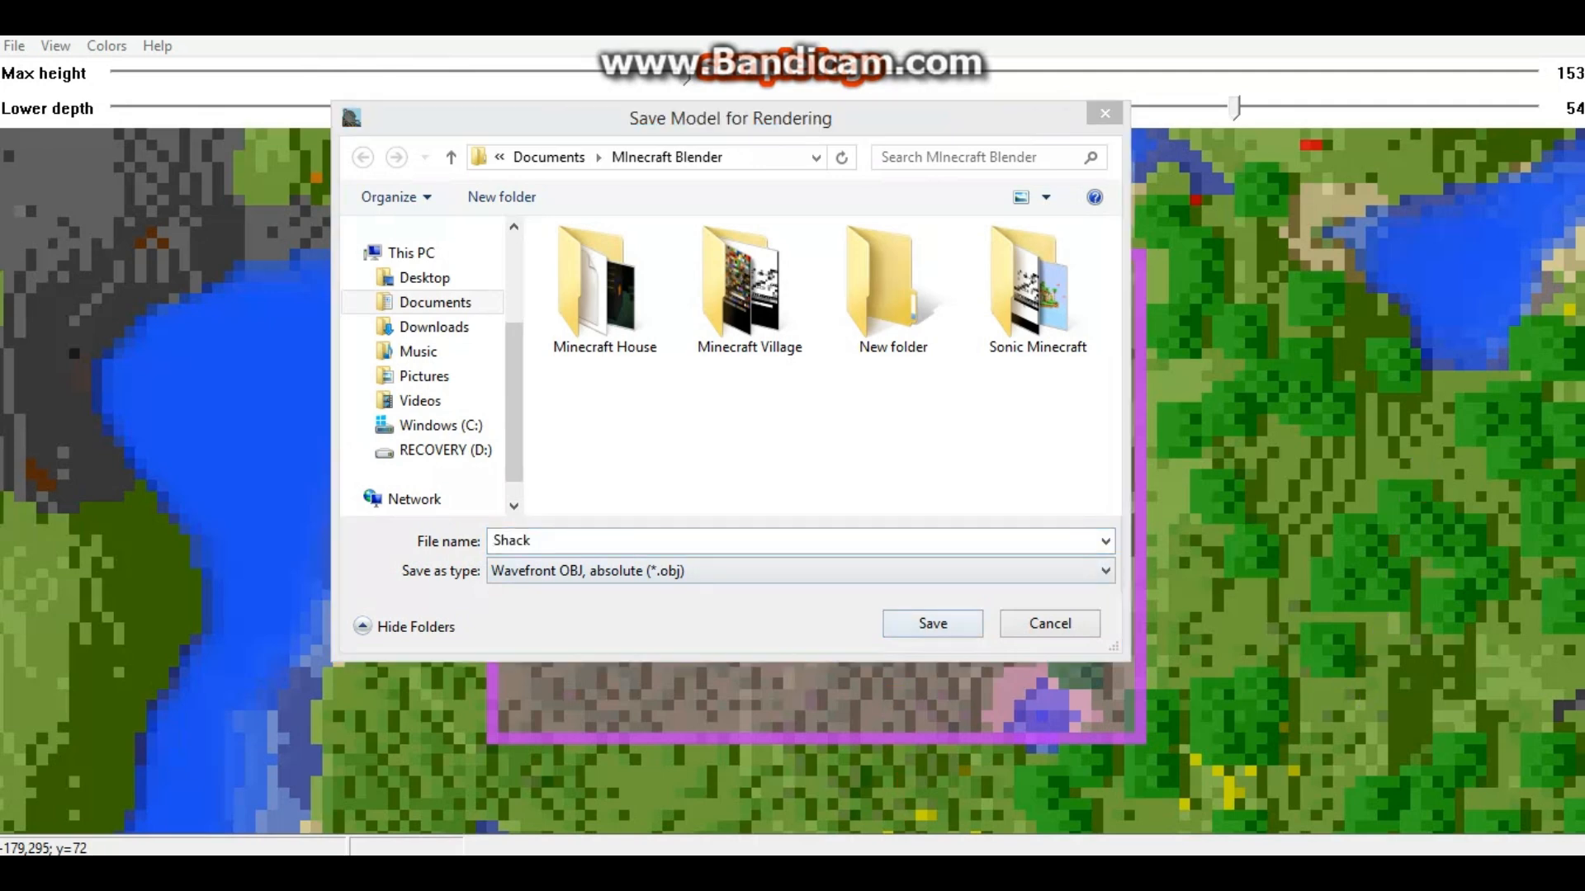
{"action": "key", "text": "Return"}
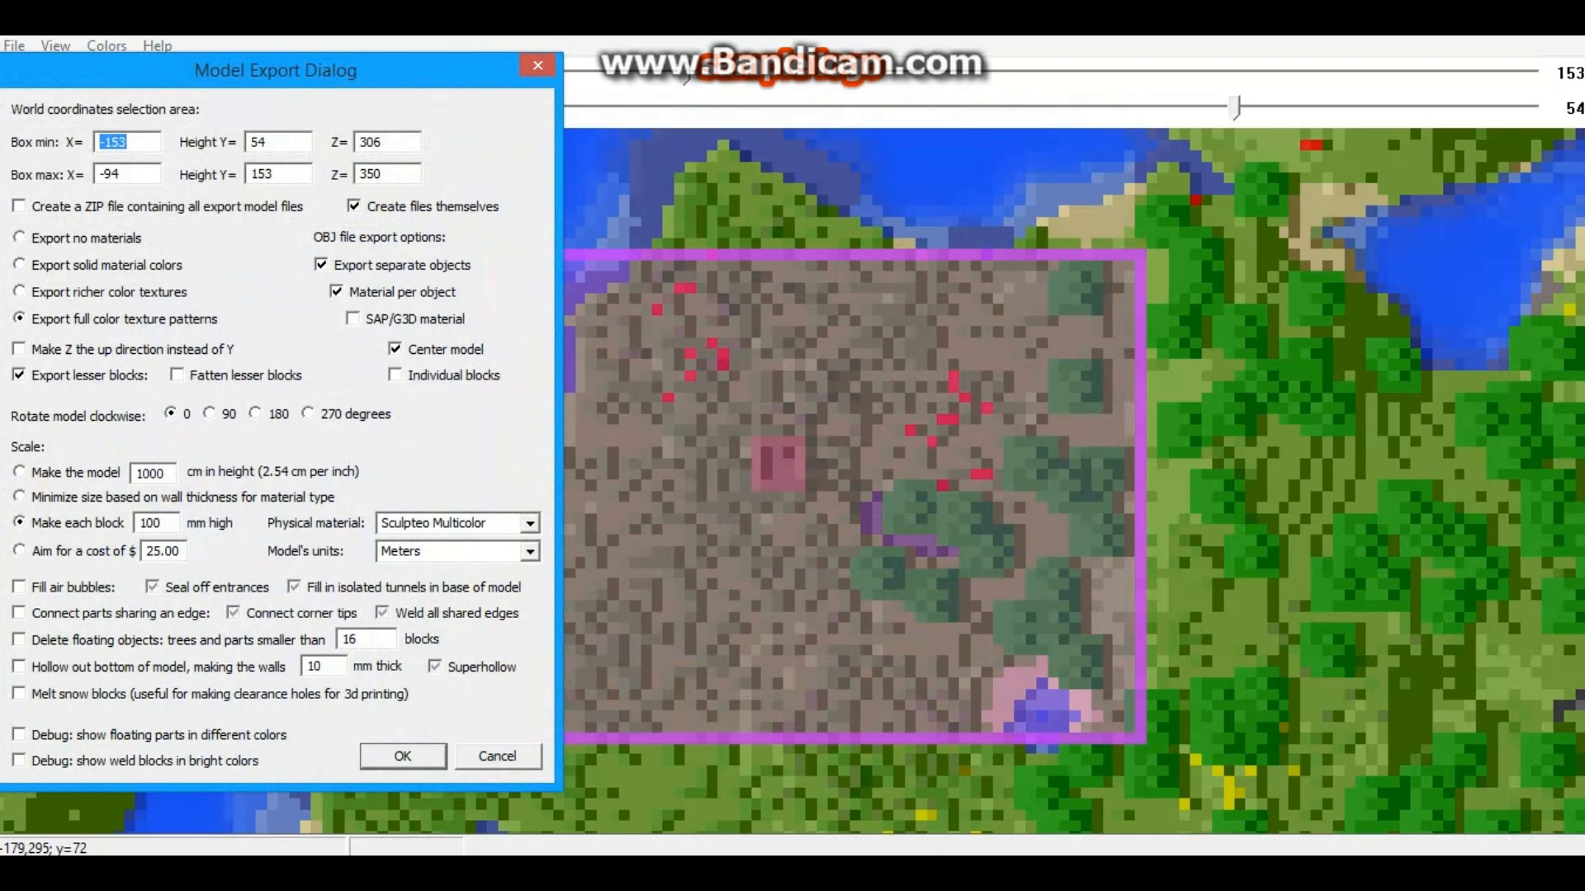
{"action": "left_click_drag", "start_coordinate": [281, 70], "coordinate": [681, 68]}
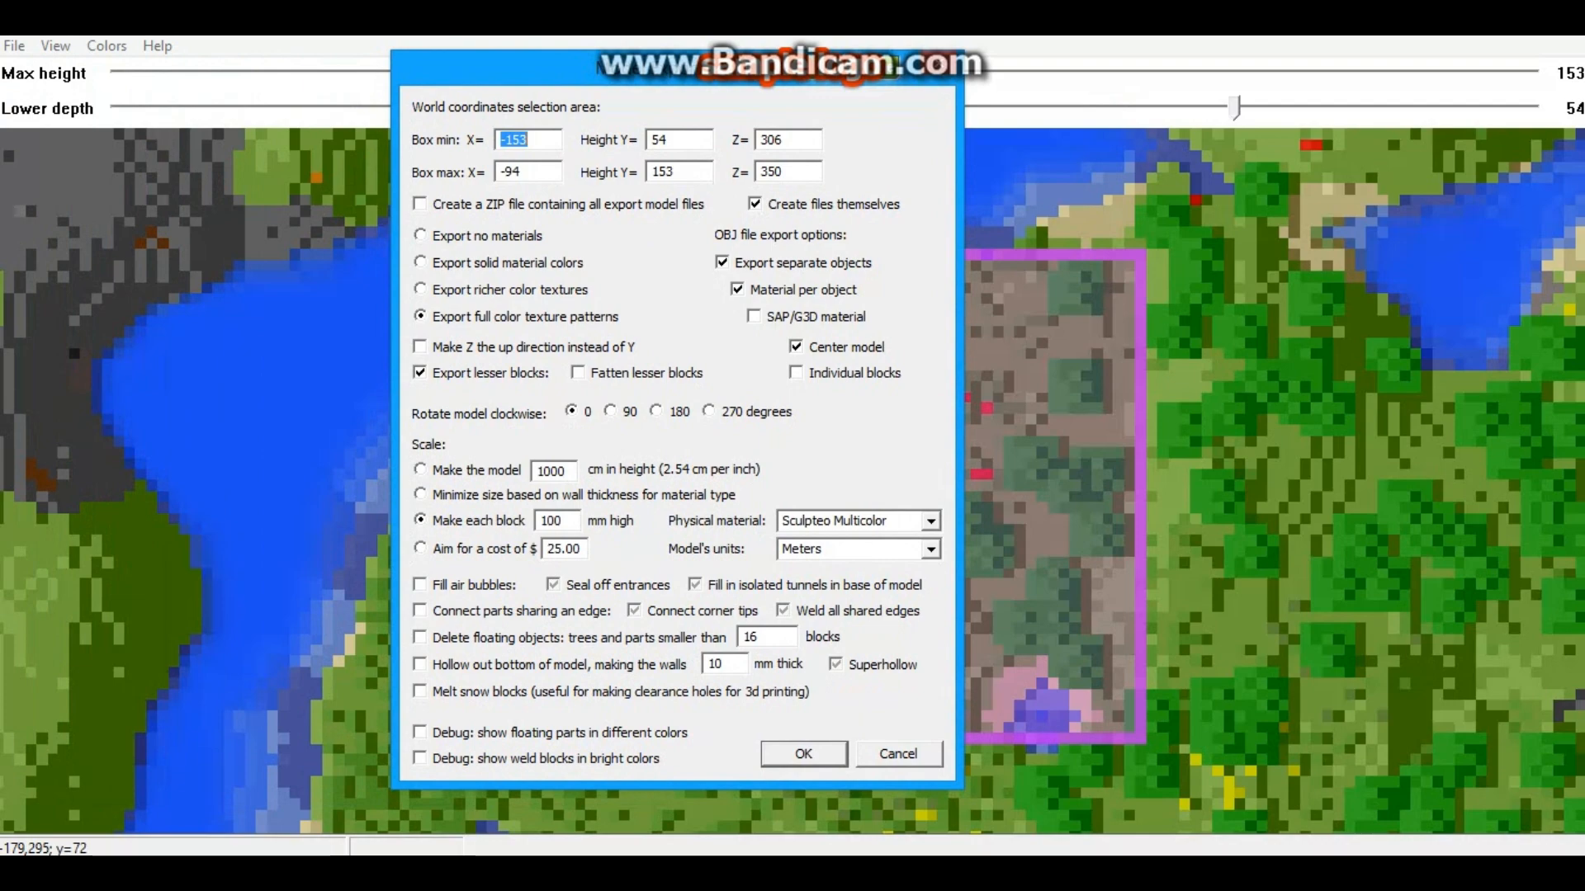
{"action": "key", "text": "Return"}
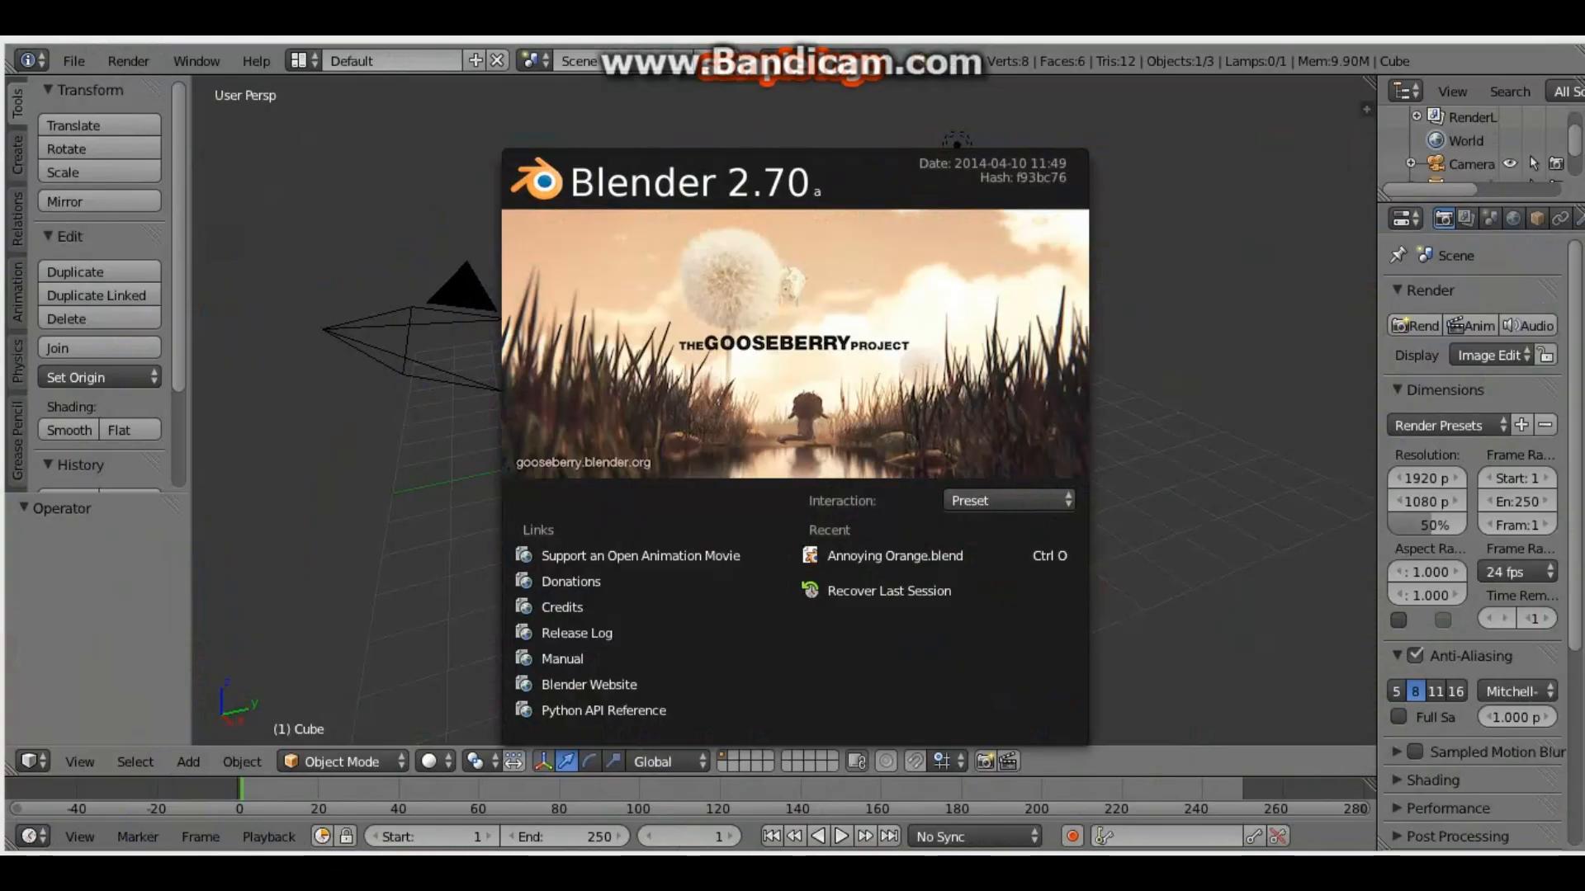
Step: Switch to Blender, dismiss the splash screen, and delete all the default objects from the scene
{"action": "key", "text": "Escape"}
{"action": "middle_click_drag", "start_coordinate": [784, 413], "coordinate": [802, 441]}
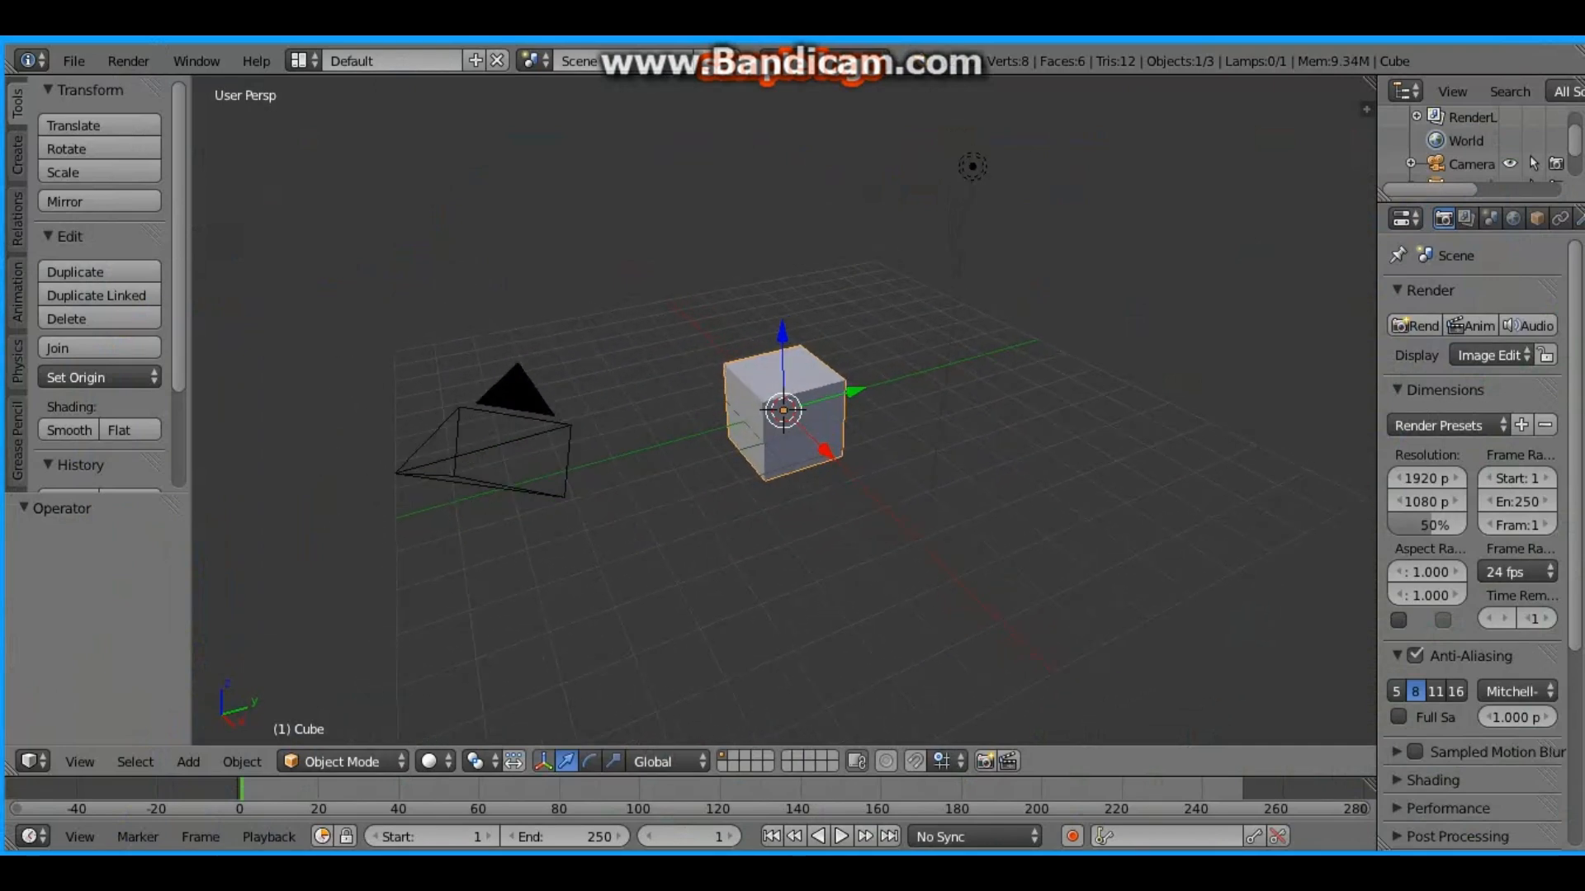
{"action": "key", "text": "a"}
{"action": "key", "text": "a"}
{"action": "key", "text": "x"}
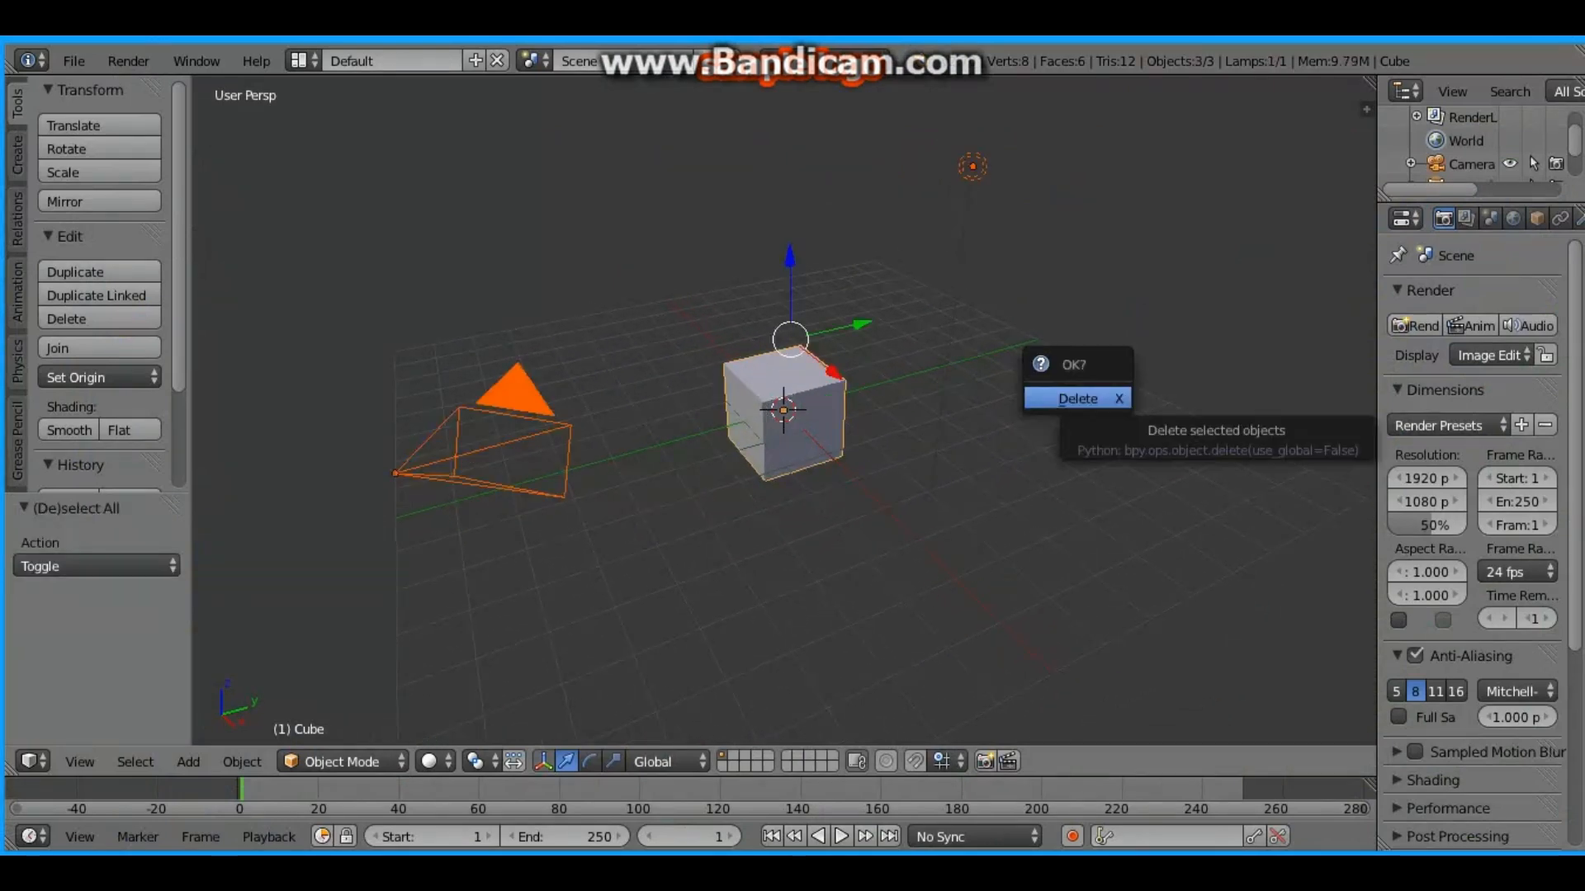
{"action": "key", "text": "Return"}
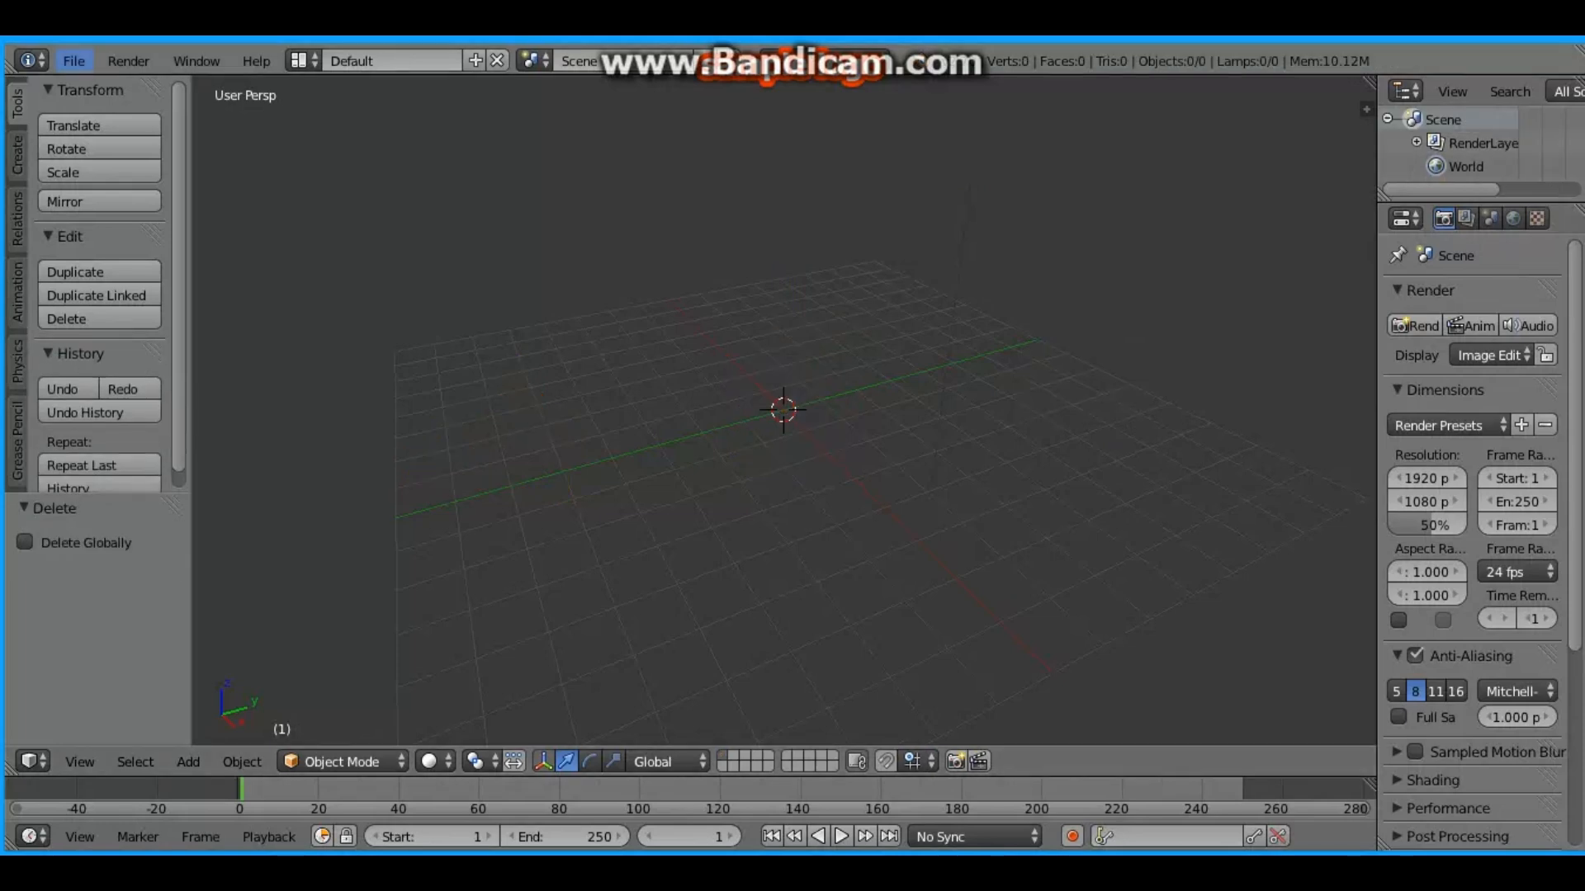
Step: Import the Wavefront file Shack.obj from the MInecraft Blender folder in Documents
{"action": "left_click", "coordinate": [74, 61]}
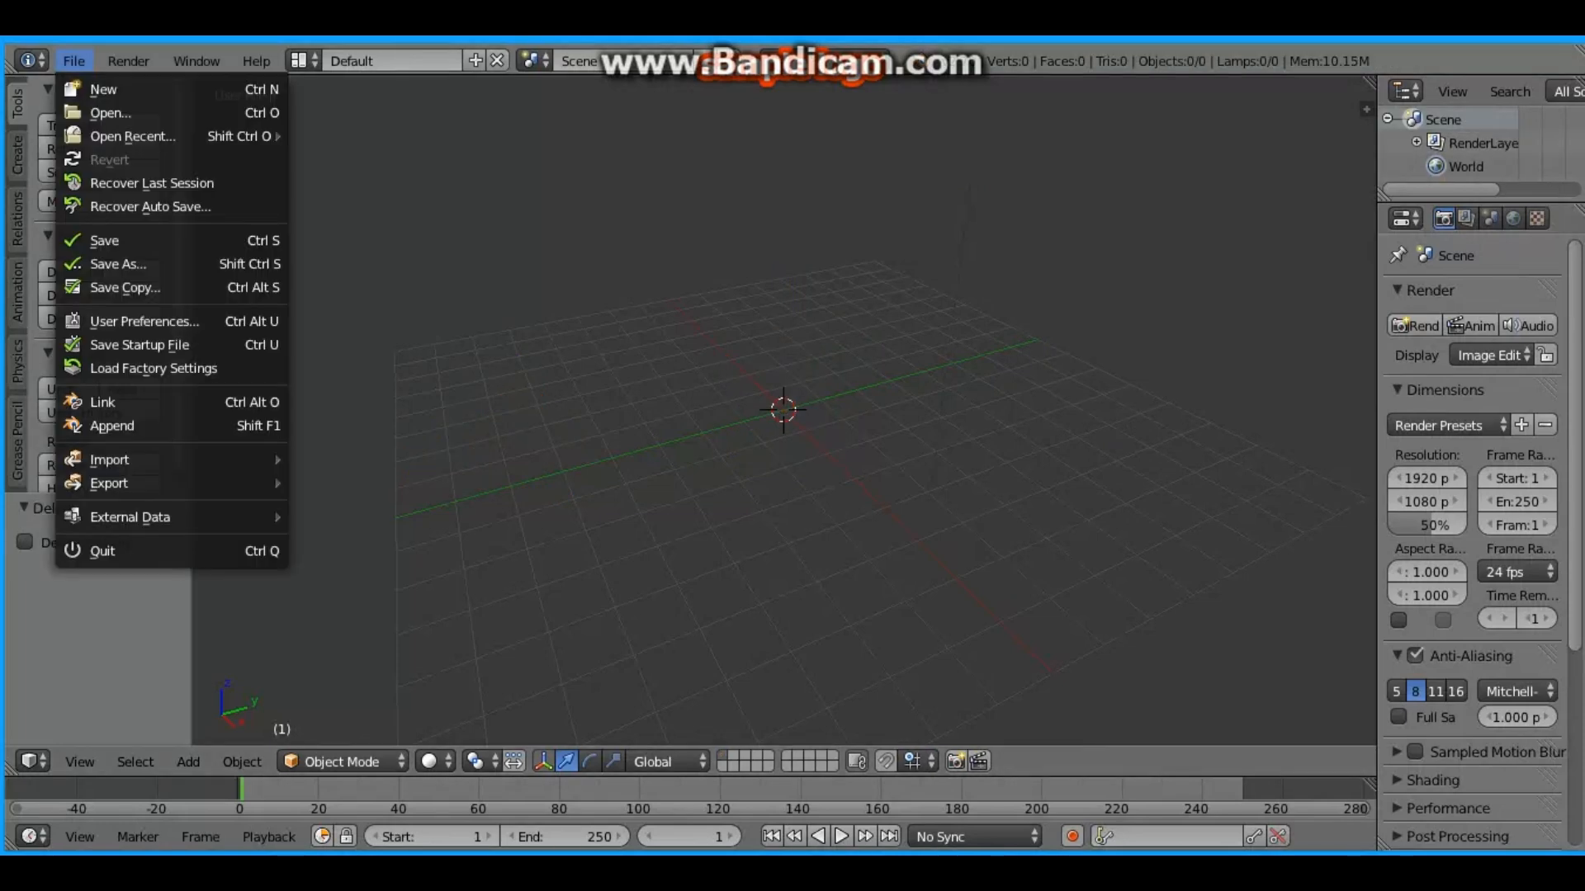
{"action": "mouse_move", "coordinate": [115, 459]}
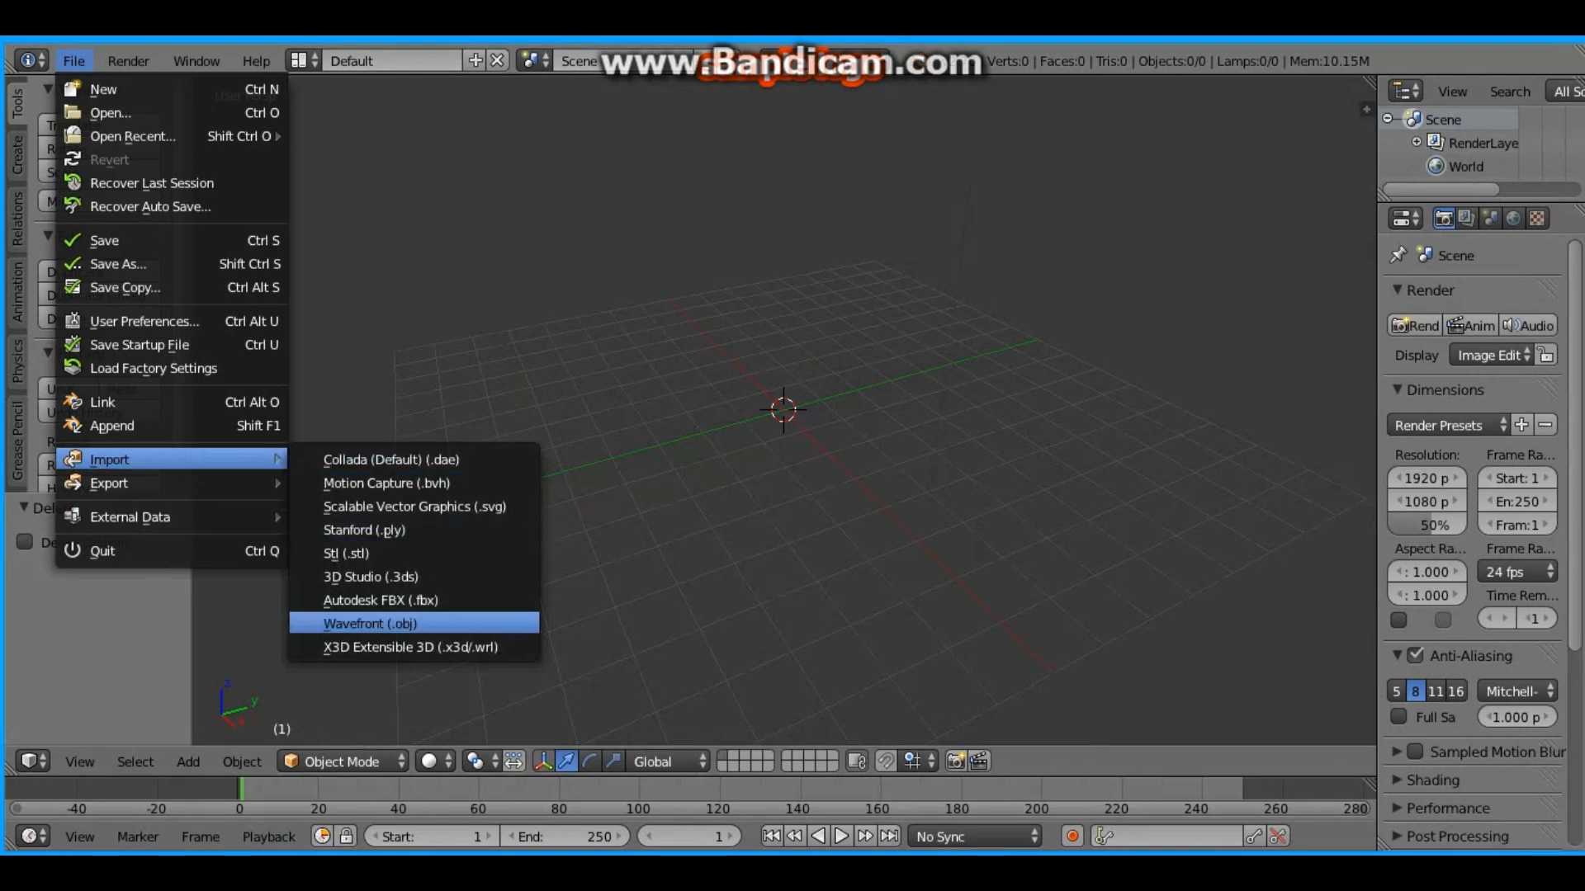
{"action": "left_click", "coordinate": [388, 623]}
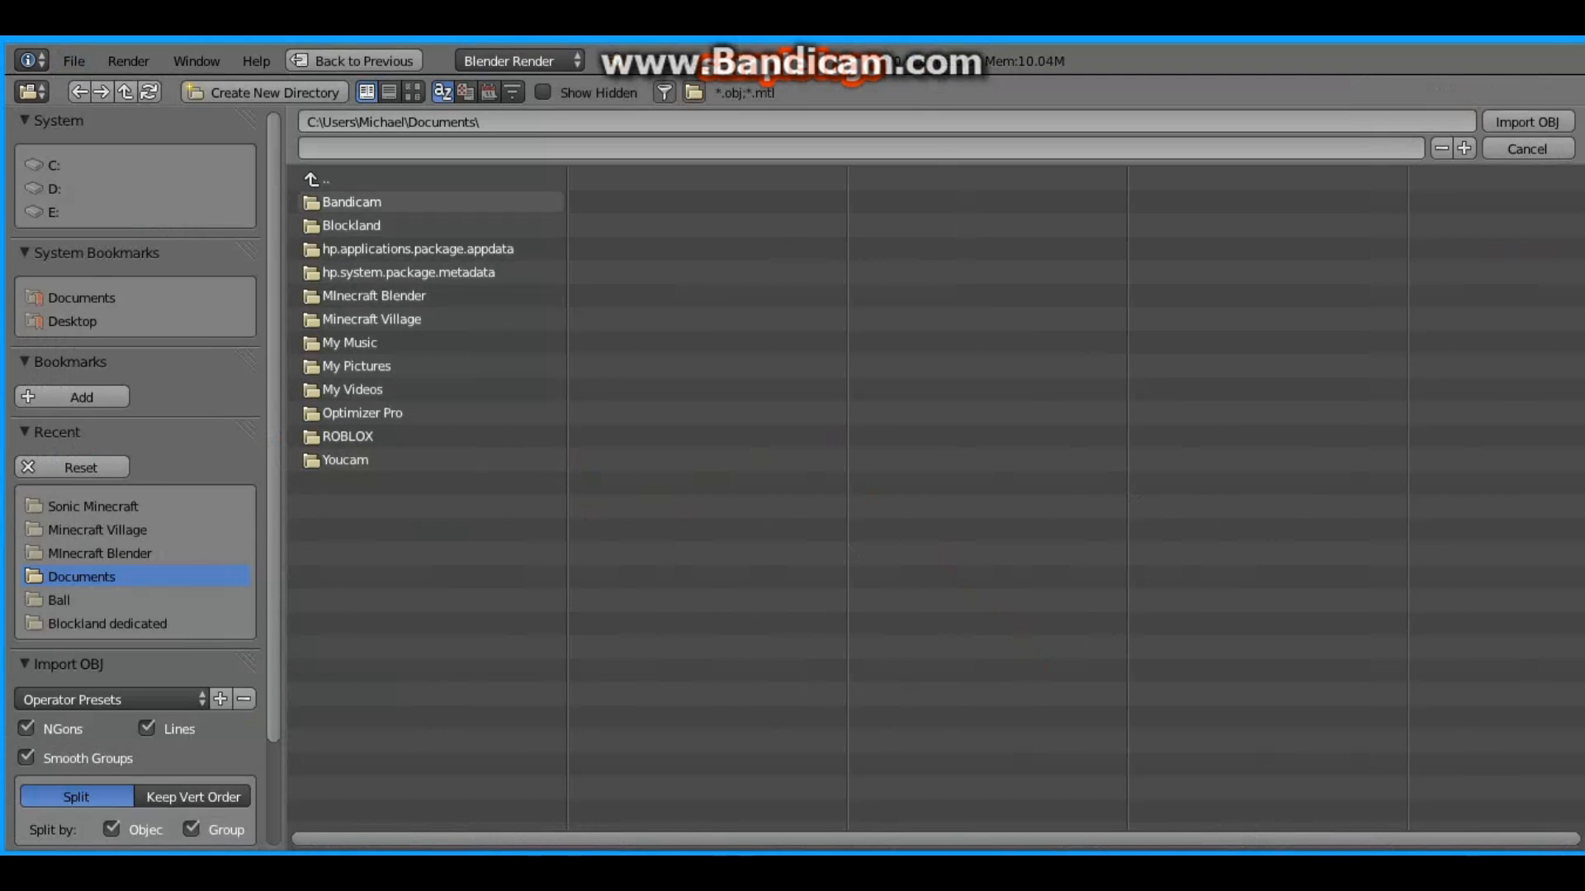
{"action": "left_click", "coordinate": [374, 296]}
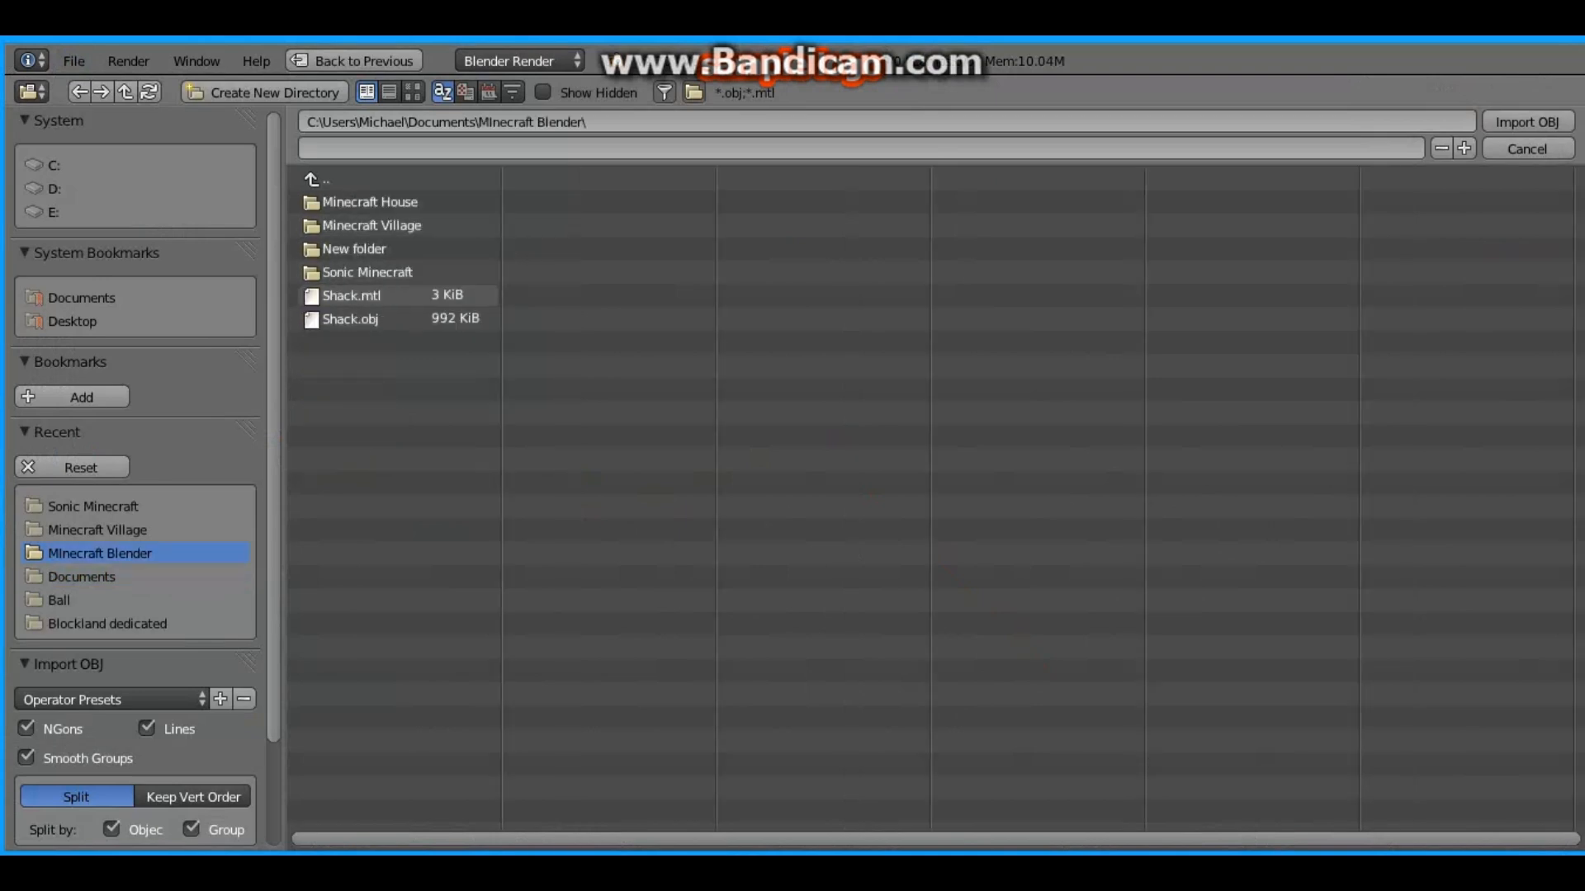
{"action": "left_click", "coordinate": [388, 320]}
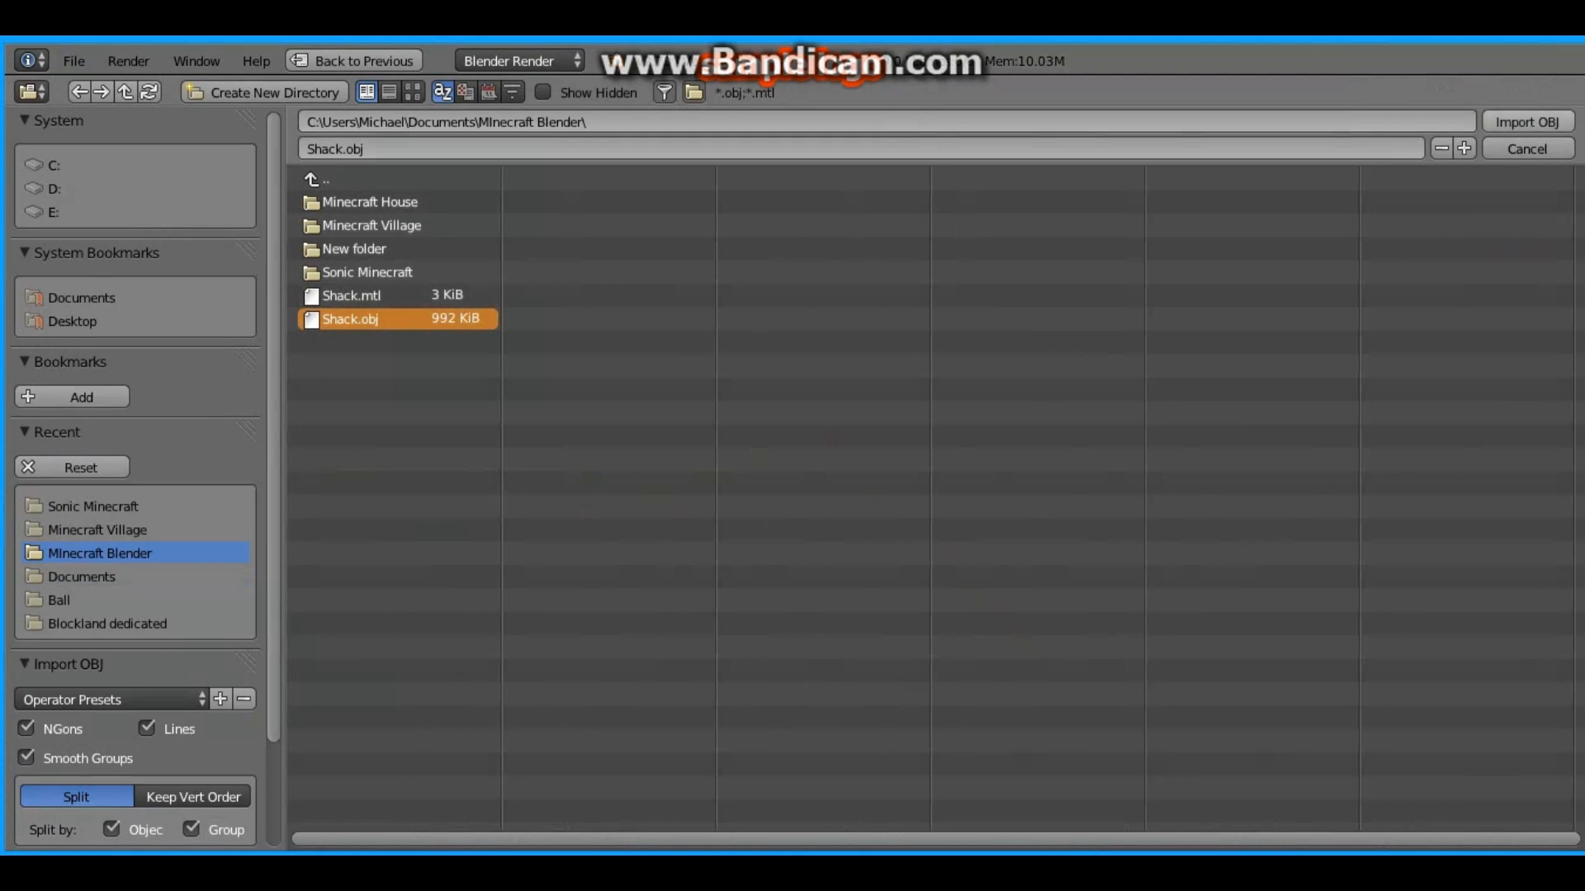
{"action": "left_click", "coordinate": [1527, 121]}
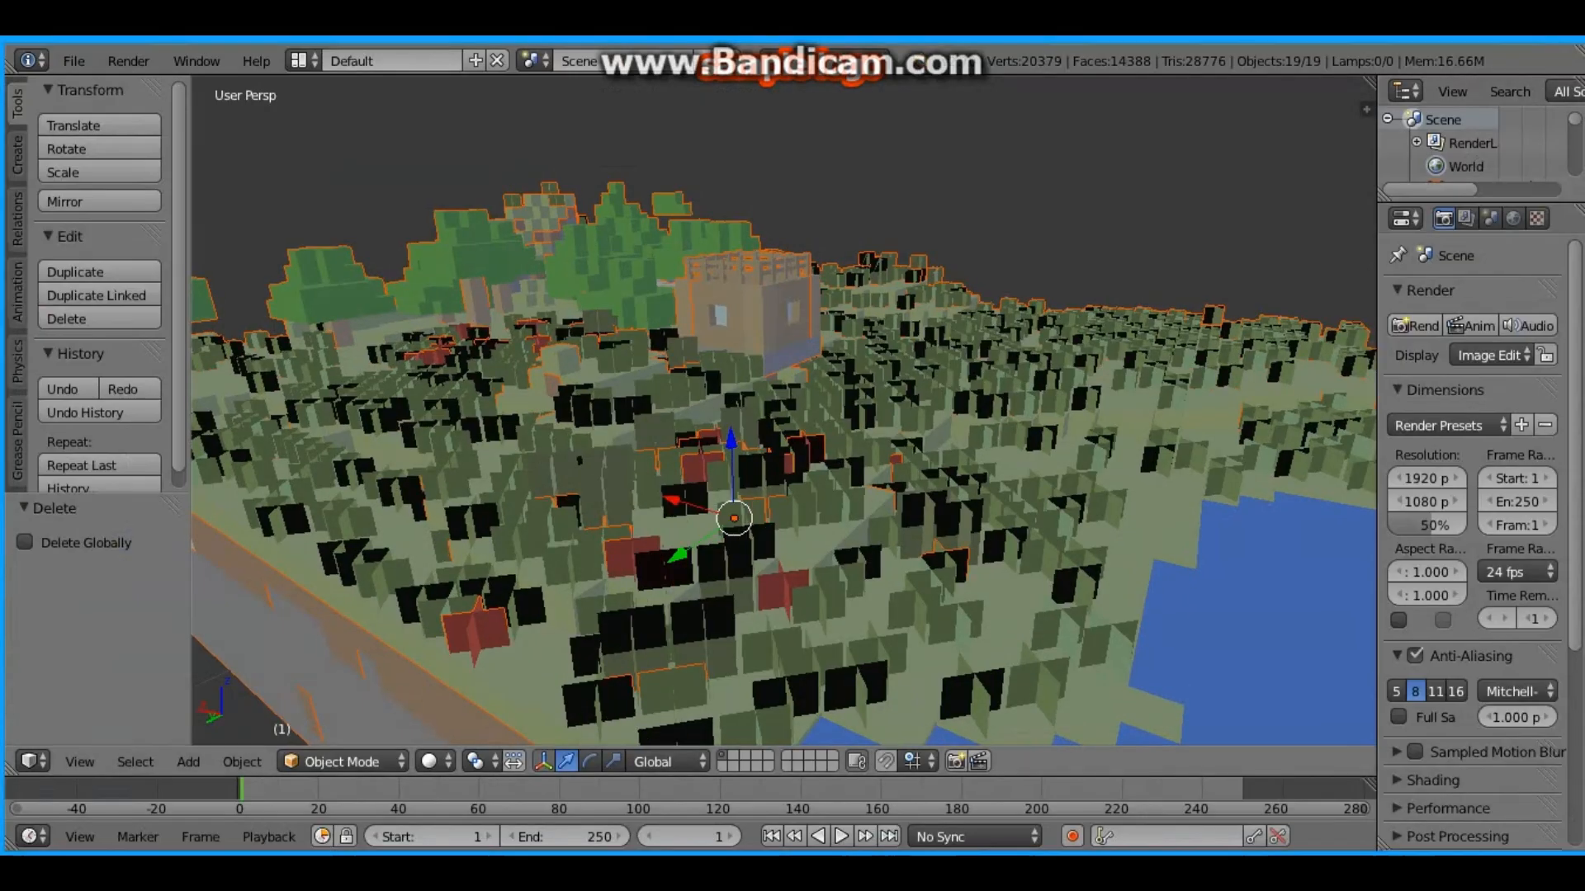
Step: Deselect everything and examine the imported house and terrain from another angle, both close up and farther away
{"action": "middle_click_drag", "start_coordinate": [784, 412], "coordinate": [1146, 467]}
{"action": "key", "text": "a"}
{"action": "scroll", "coordinate": [731, 483], "scroll_direction": "up", "scroll_amount": 5}
{"action": "scroll", "coordinate": [731, 483], "scroll_direction": "down", "scroll_amount": 5}
{"action": "scroll", "coordinate": [731, 483], "scroll_direction": "up", "scroll_amount": 2}
{"action": "scroll", "coordinate": [763, 466], "scroll_direction": "down", "scroll_amount": 2}
{"action": "scroll", "coordinate": [1143, 495], "scroll_direction": "up", "scroll_amount": 2}
{"action": "scroll", "coordinate": [1143, 495], "scroll_direction": "down", "scroll_amount": 1}
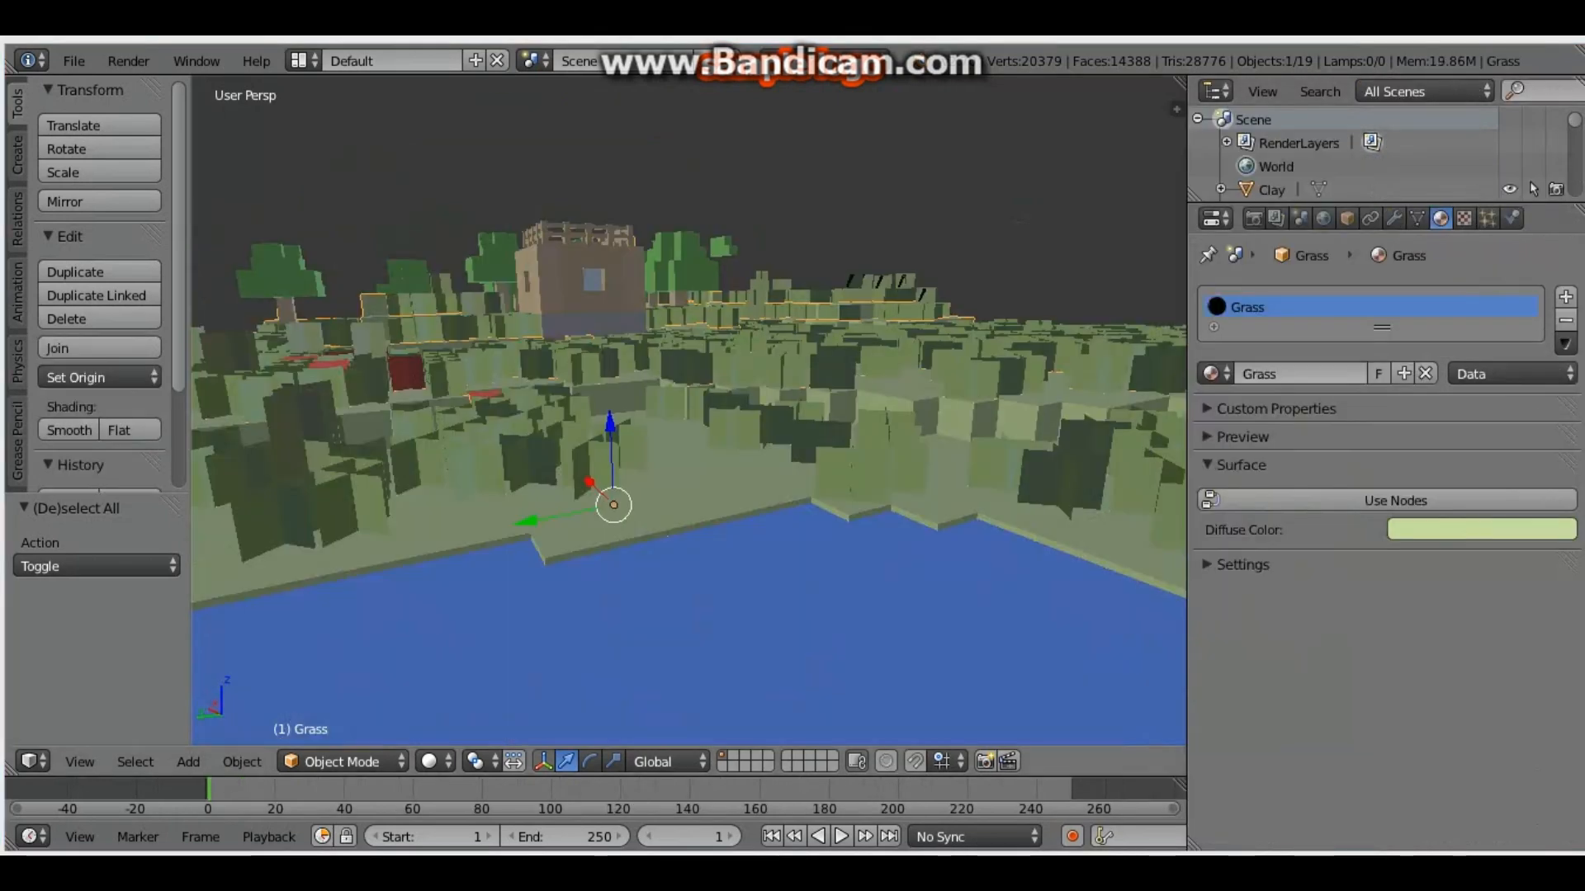
Step: Enable nodes on the Grass material, use Shack-RGB.png.002 as its color image texture, and display the viewport with textured shading
{"action": "left_click", "coordinate": [838, 61]}
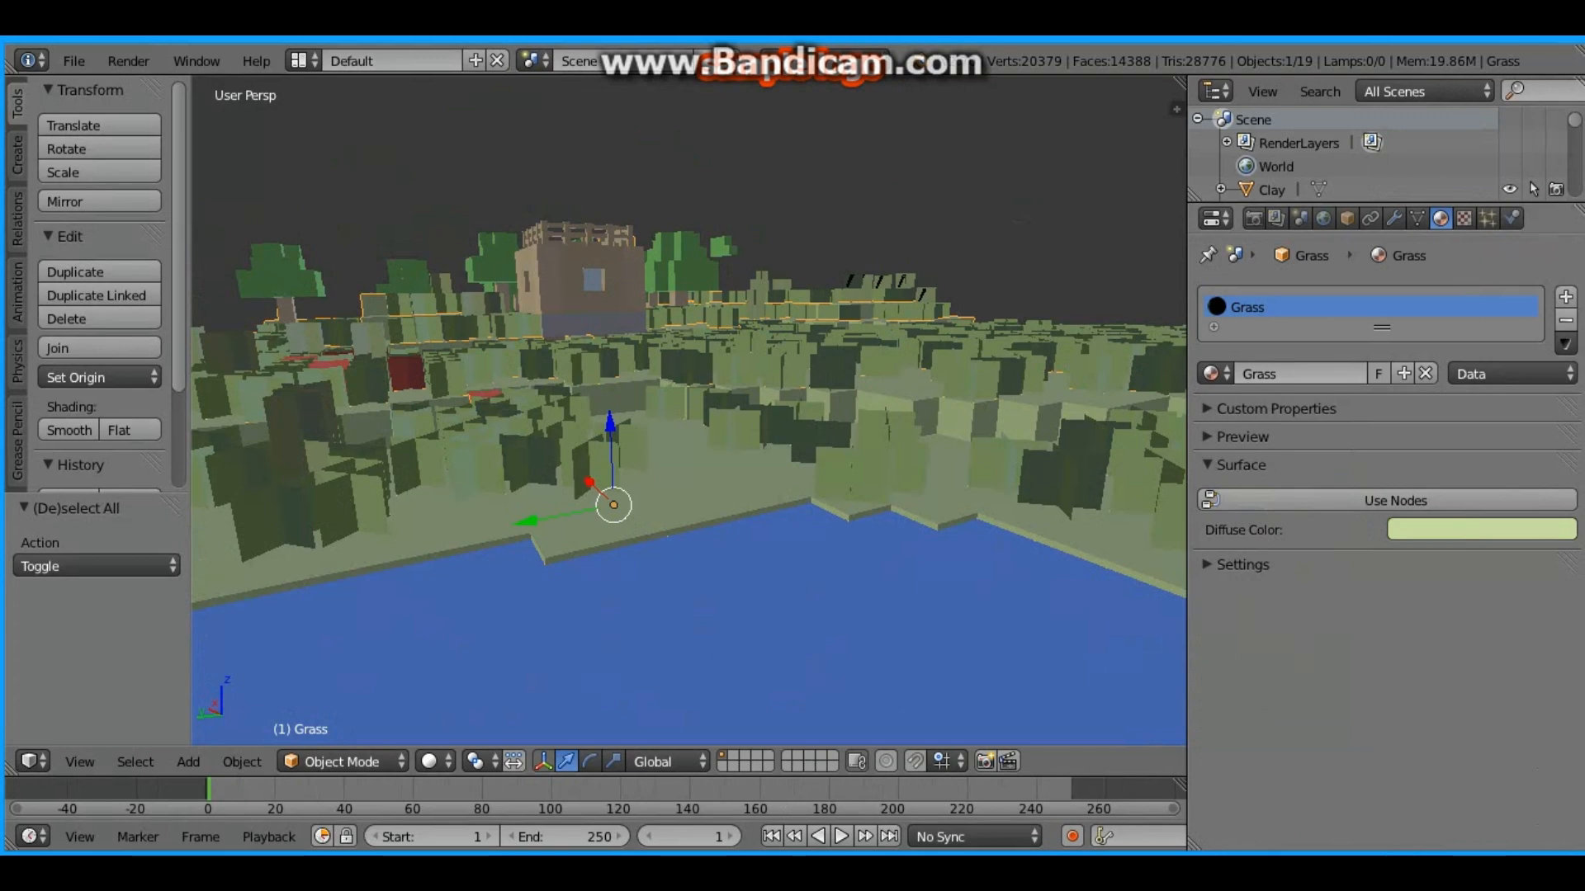
{"action": "left_click", "coordinate": [1395, 500]}
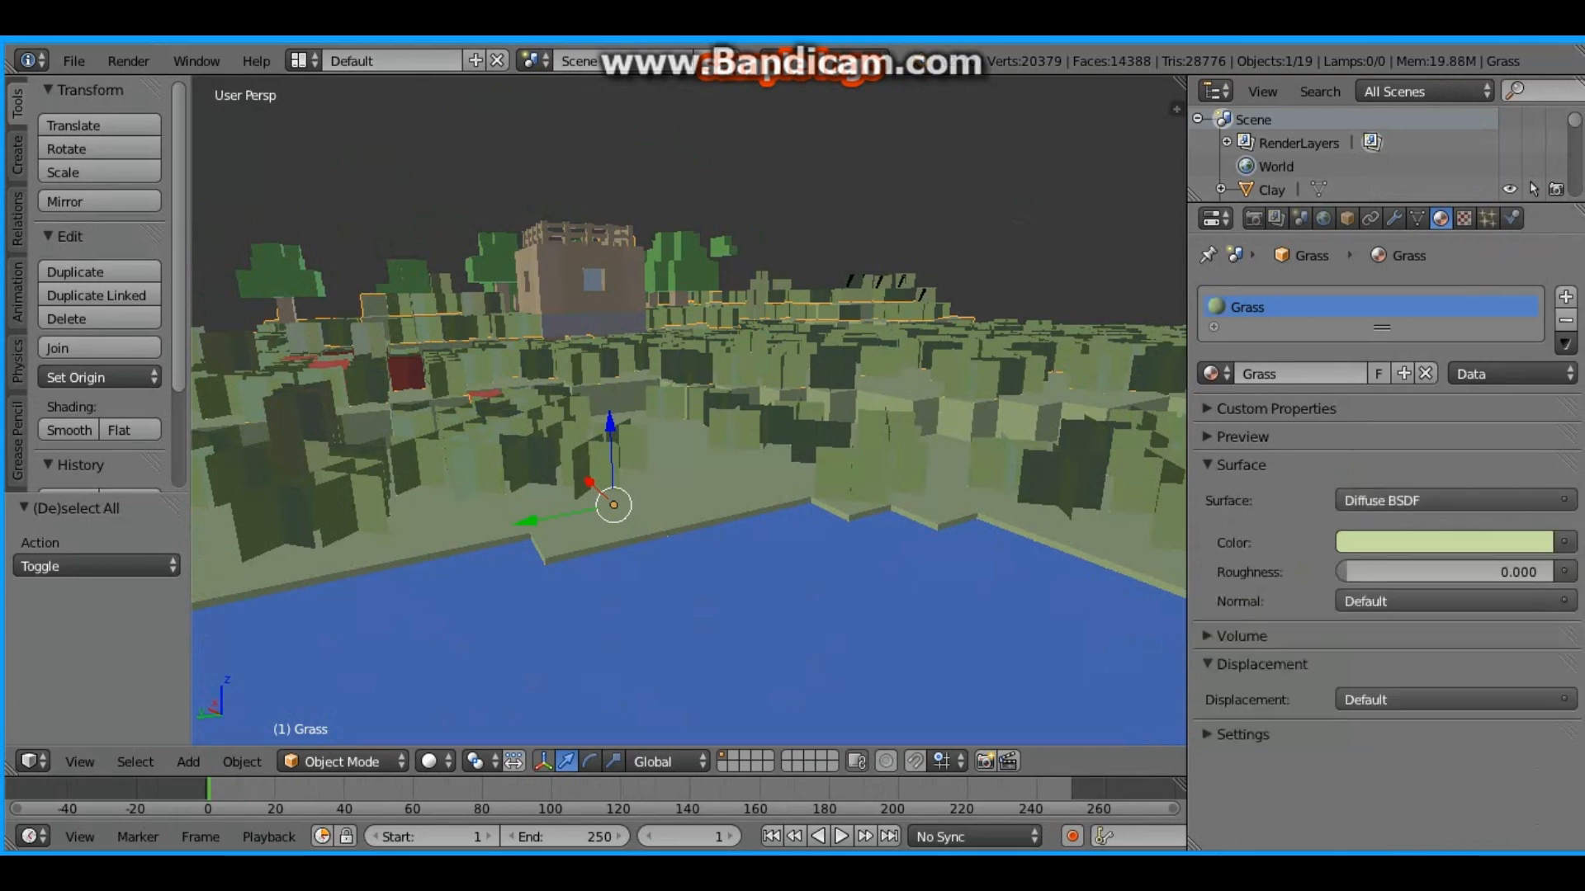
{"action": "left_click", "coordinate": [1564, 541]}
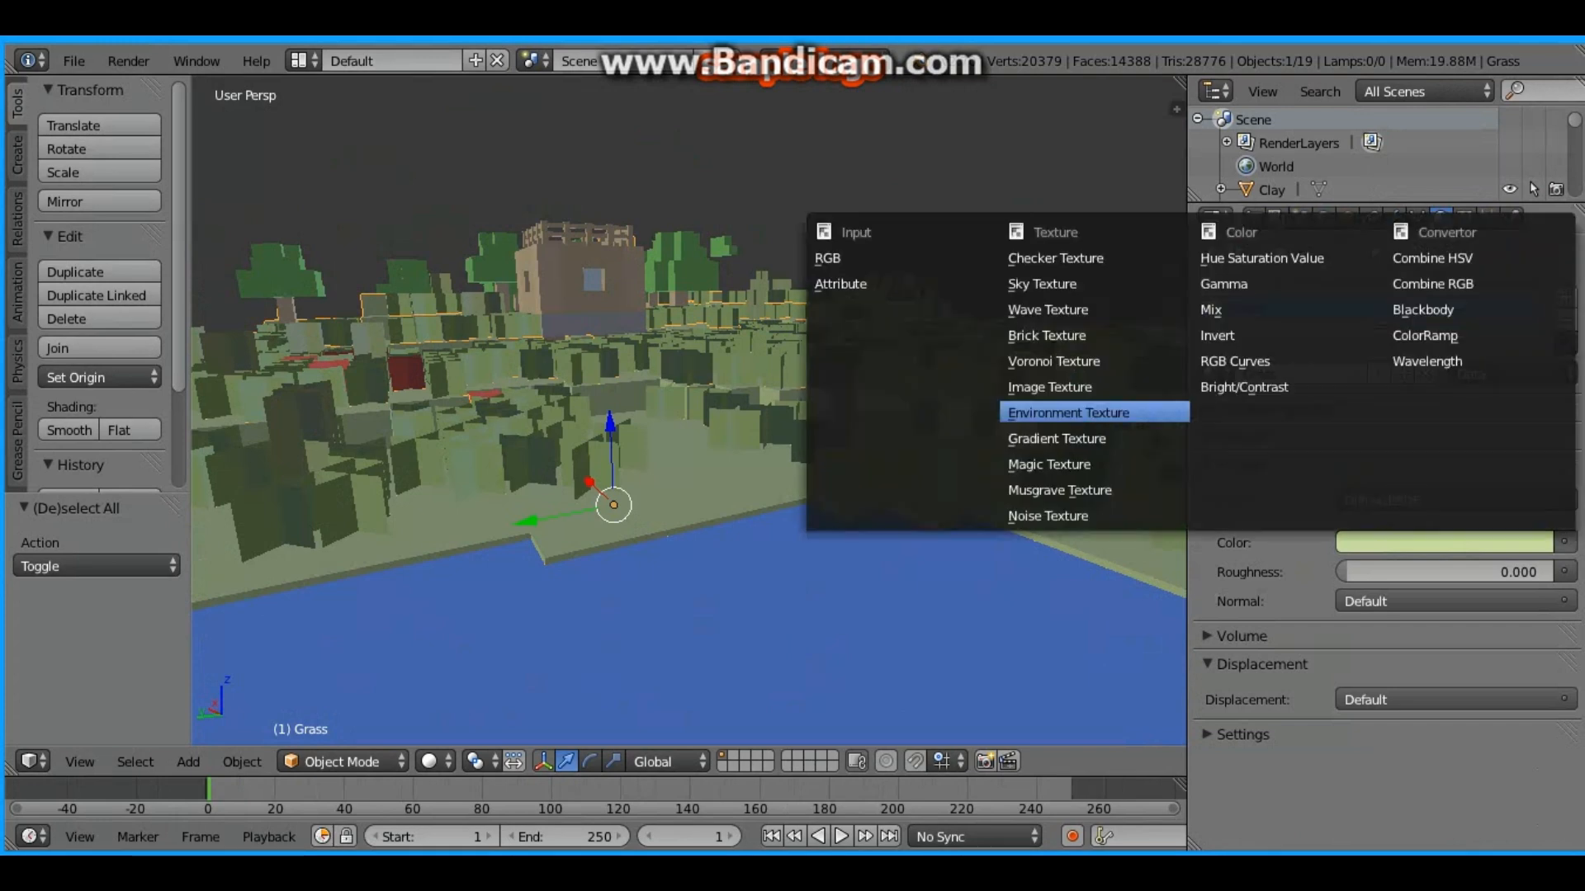
{"action": "left_click", "coordinate": [1049, 387]}
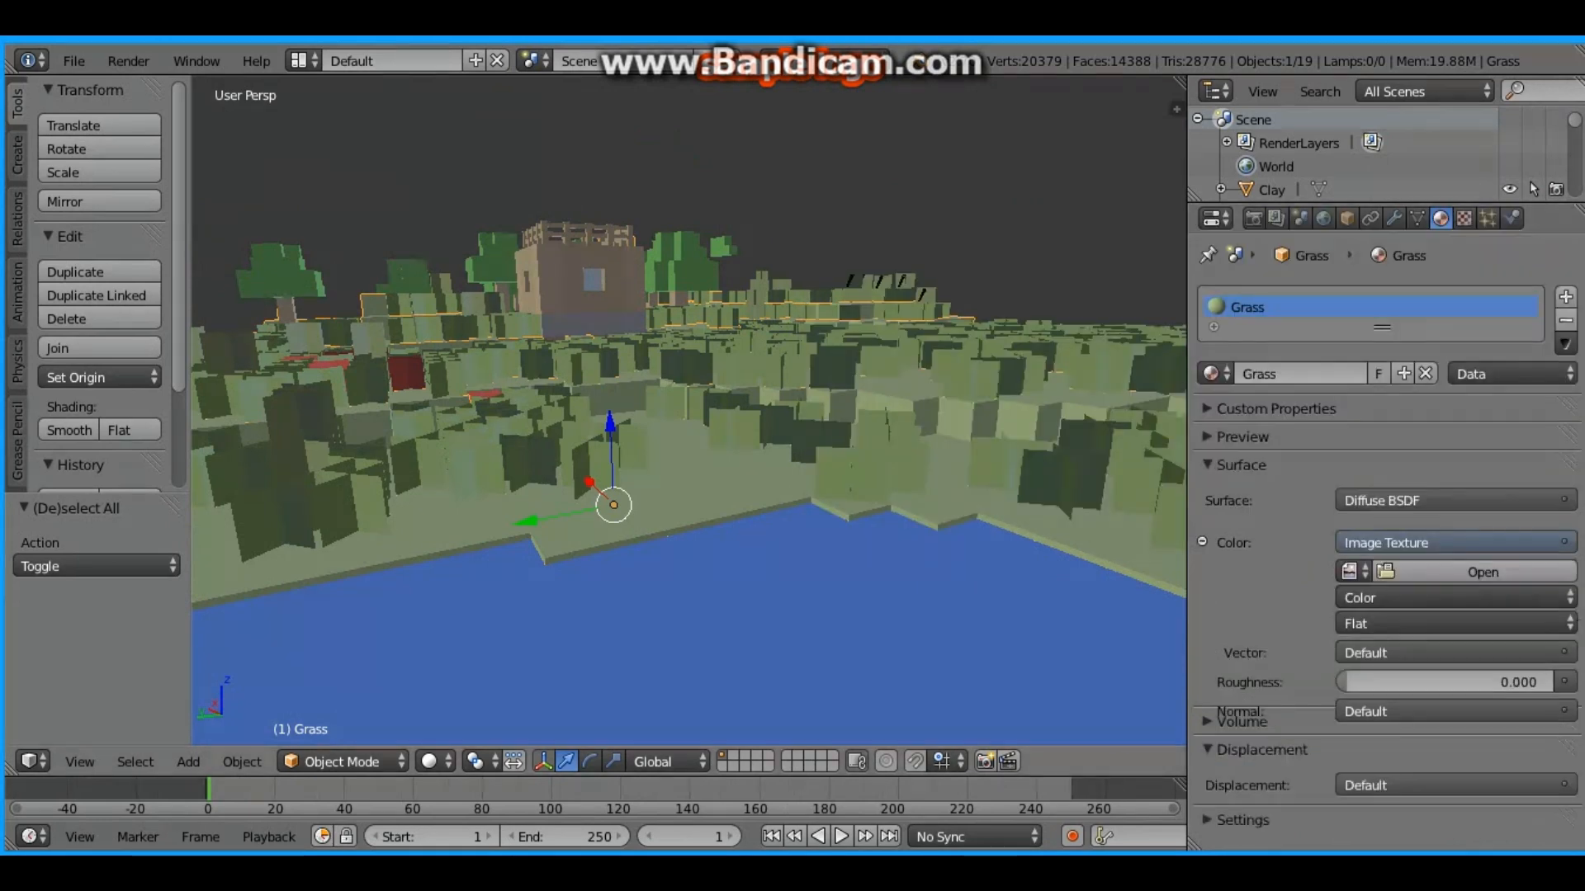
{"action": "left_click", "coordinate": [1343, 572]}
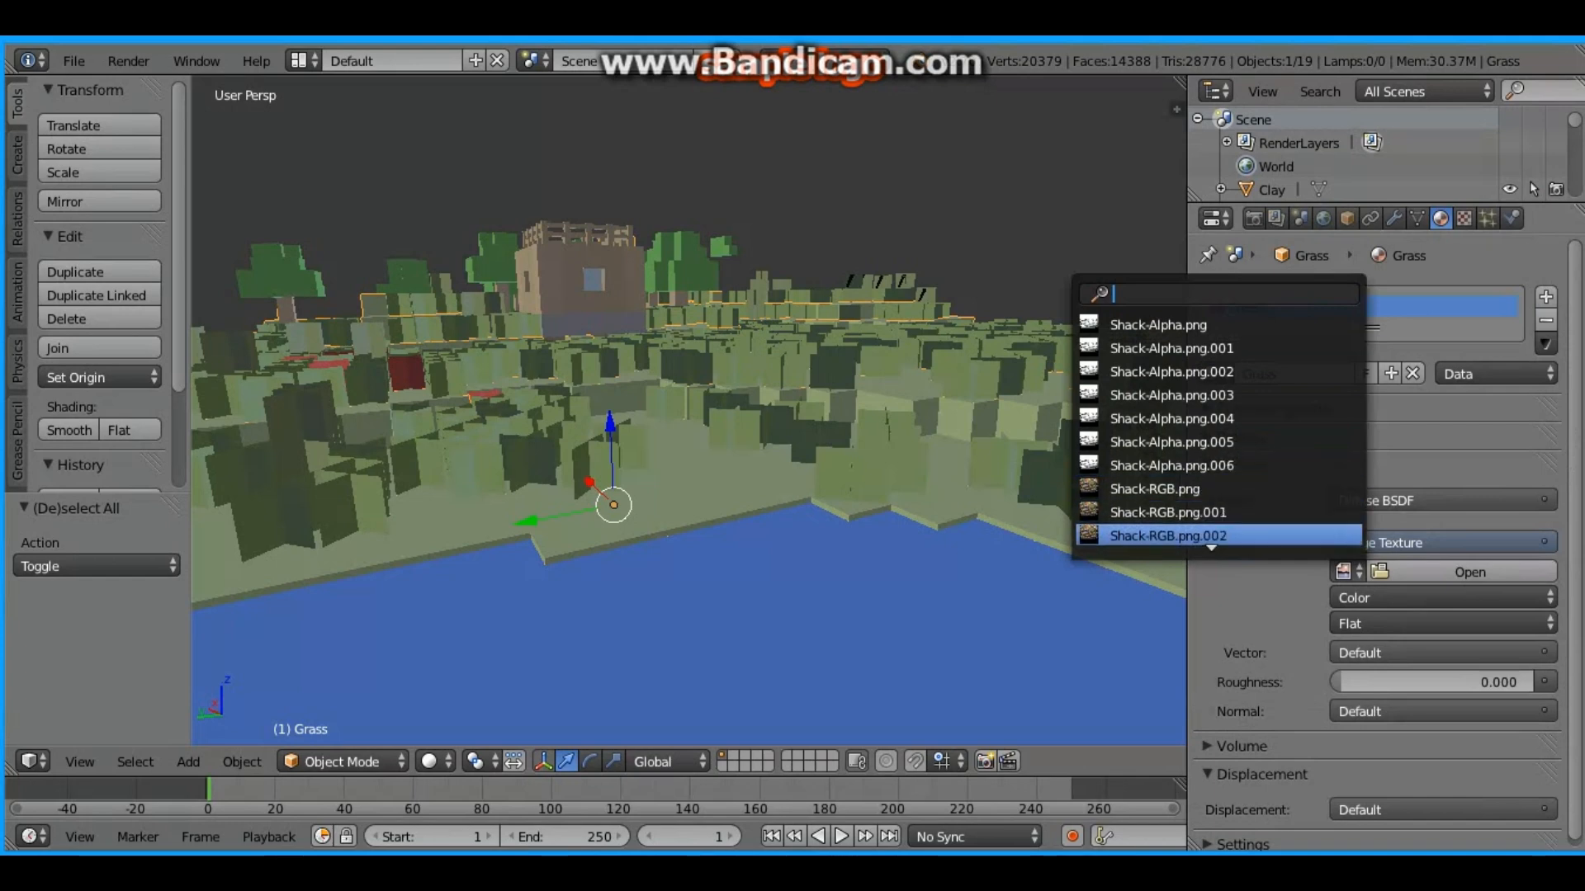
{"action": "left_click", "coordinate": [1168, 535]}
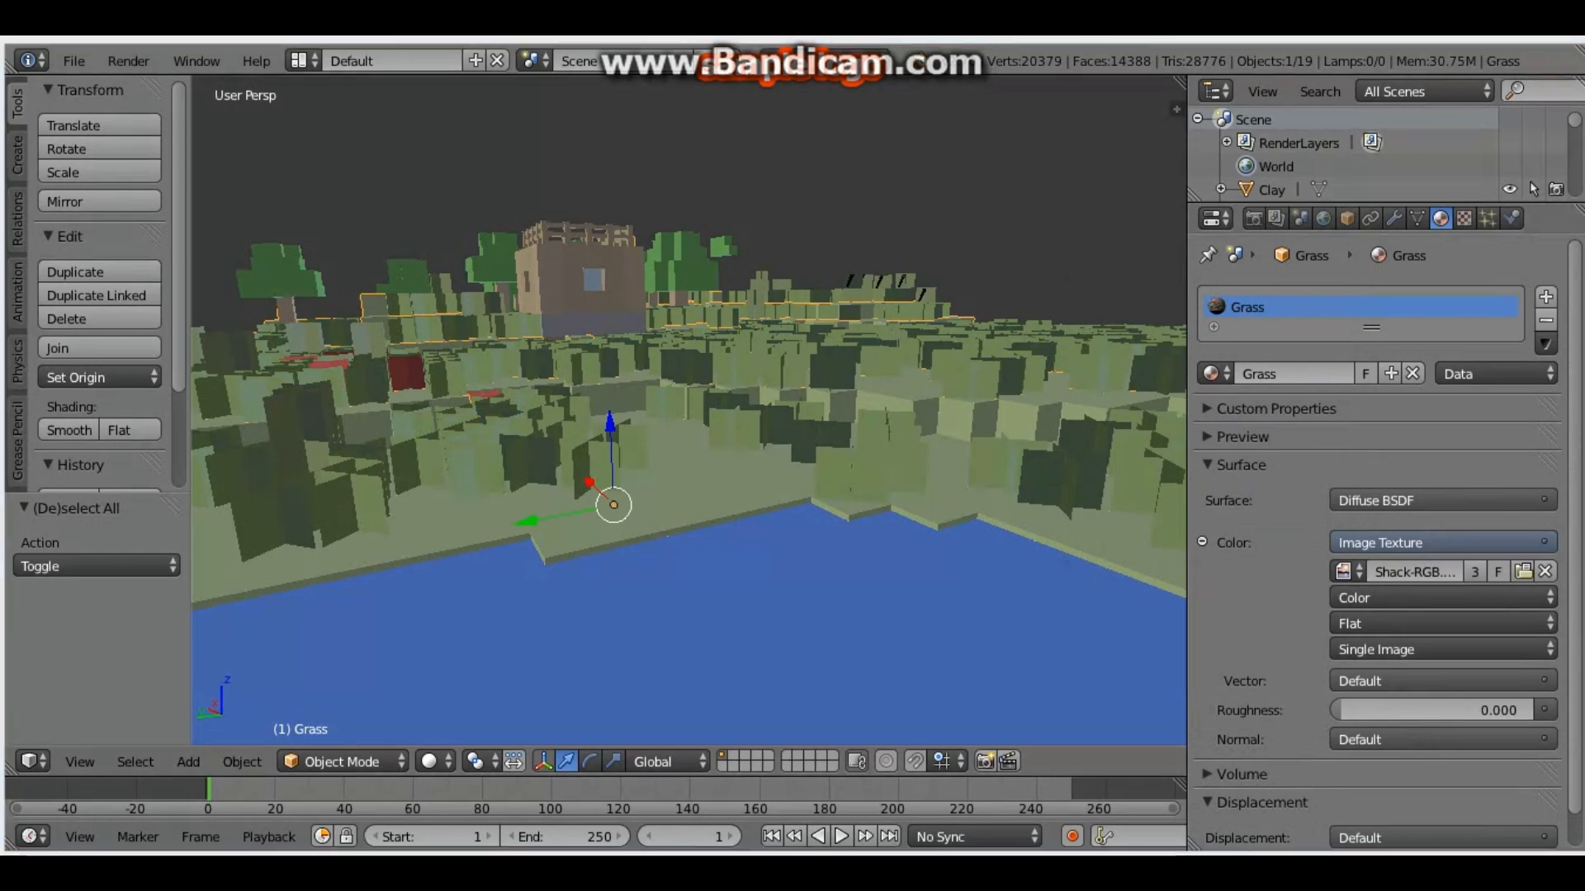
{"action": "key", "text": "alt+z"}
Step: Enable nodes on the Dirt material and use Shack-RGB.png as its color image texture
{"action": "middle_click_drag", "start_coordinate": [628, 412], "coordinate": [892, 418]}
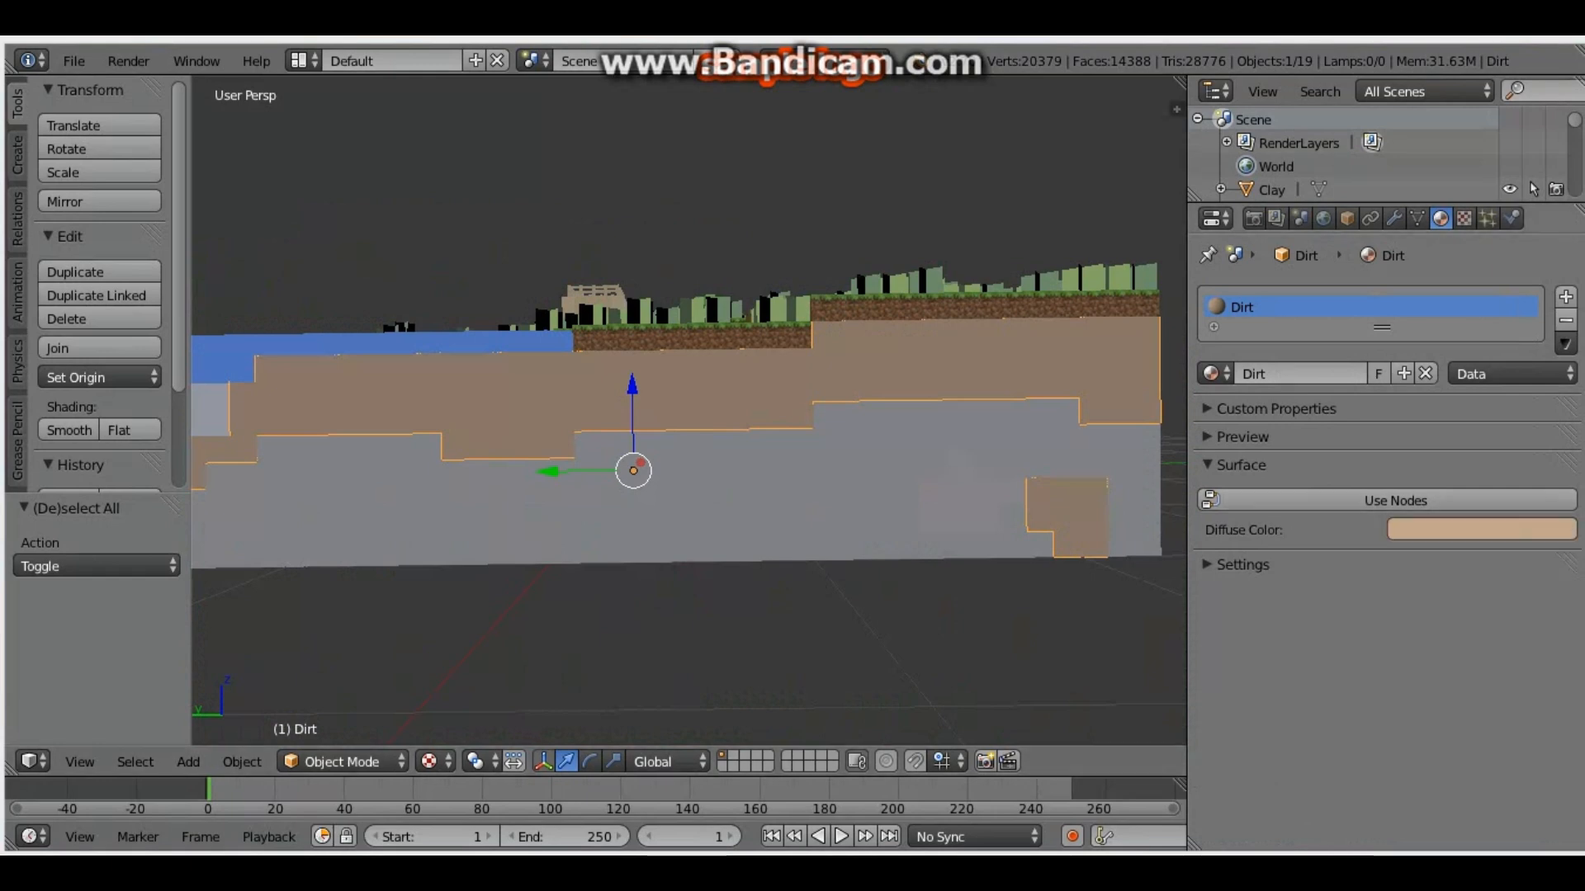
{"action": "left_click", "coordinate": [1395, 500]}
{"action": "left_click", "coordinate": [1565, 542]}
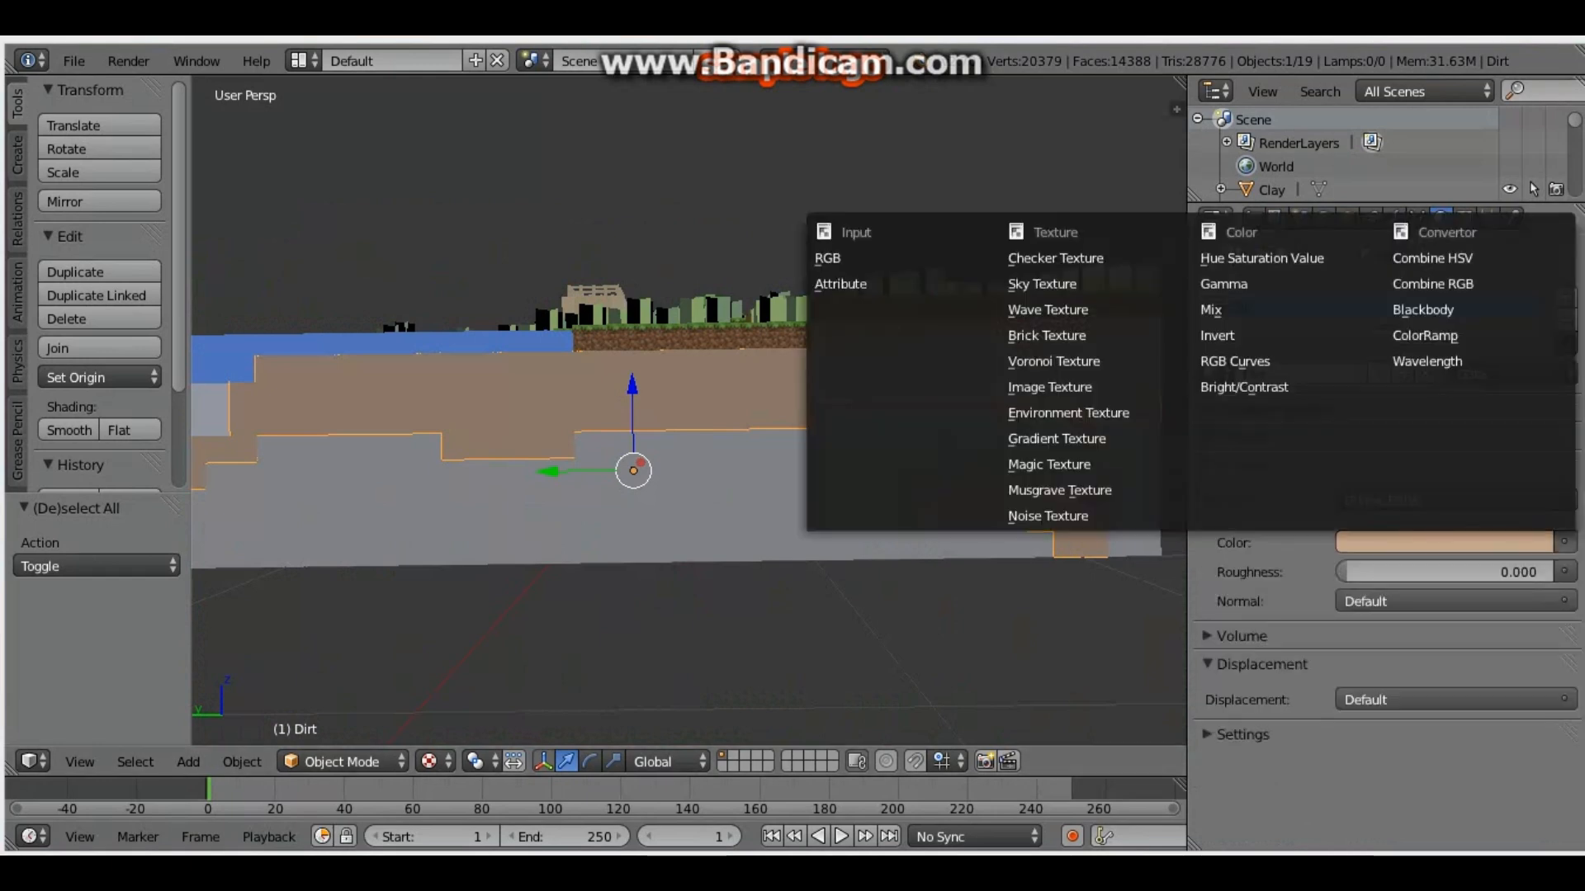
{"action": "left_click", "coordinate": [1049, 386]}
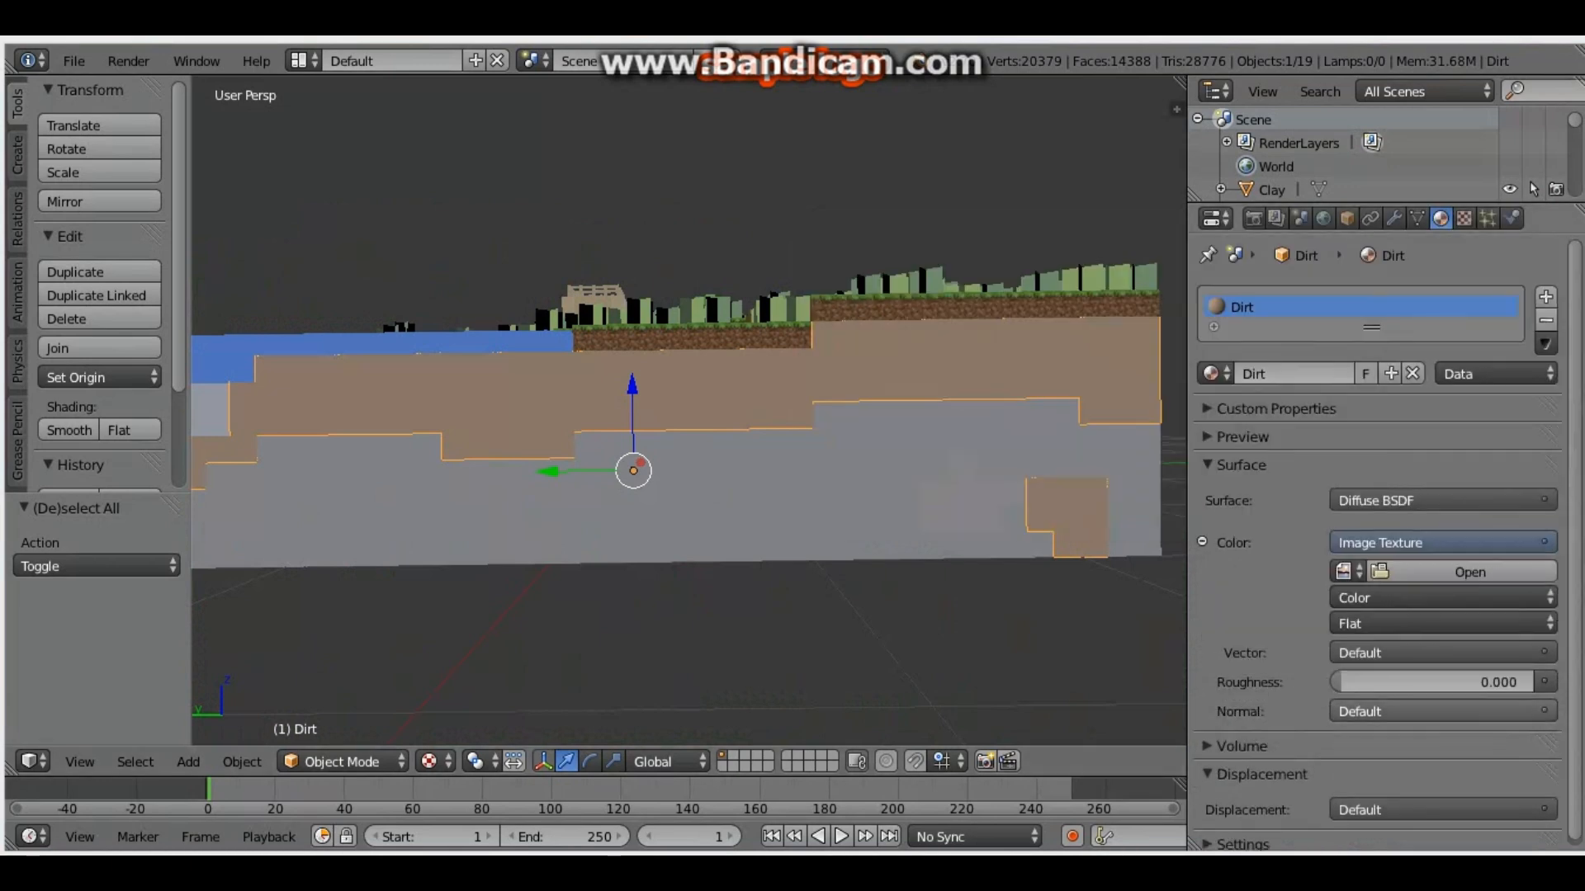
{"action": "left_click", "coordinate": [1343, 571]}
{"action": "left_click", "coordinate": [1154, 488]}
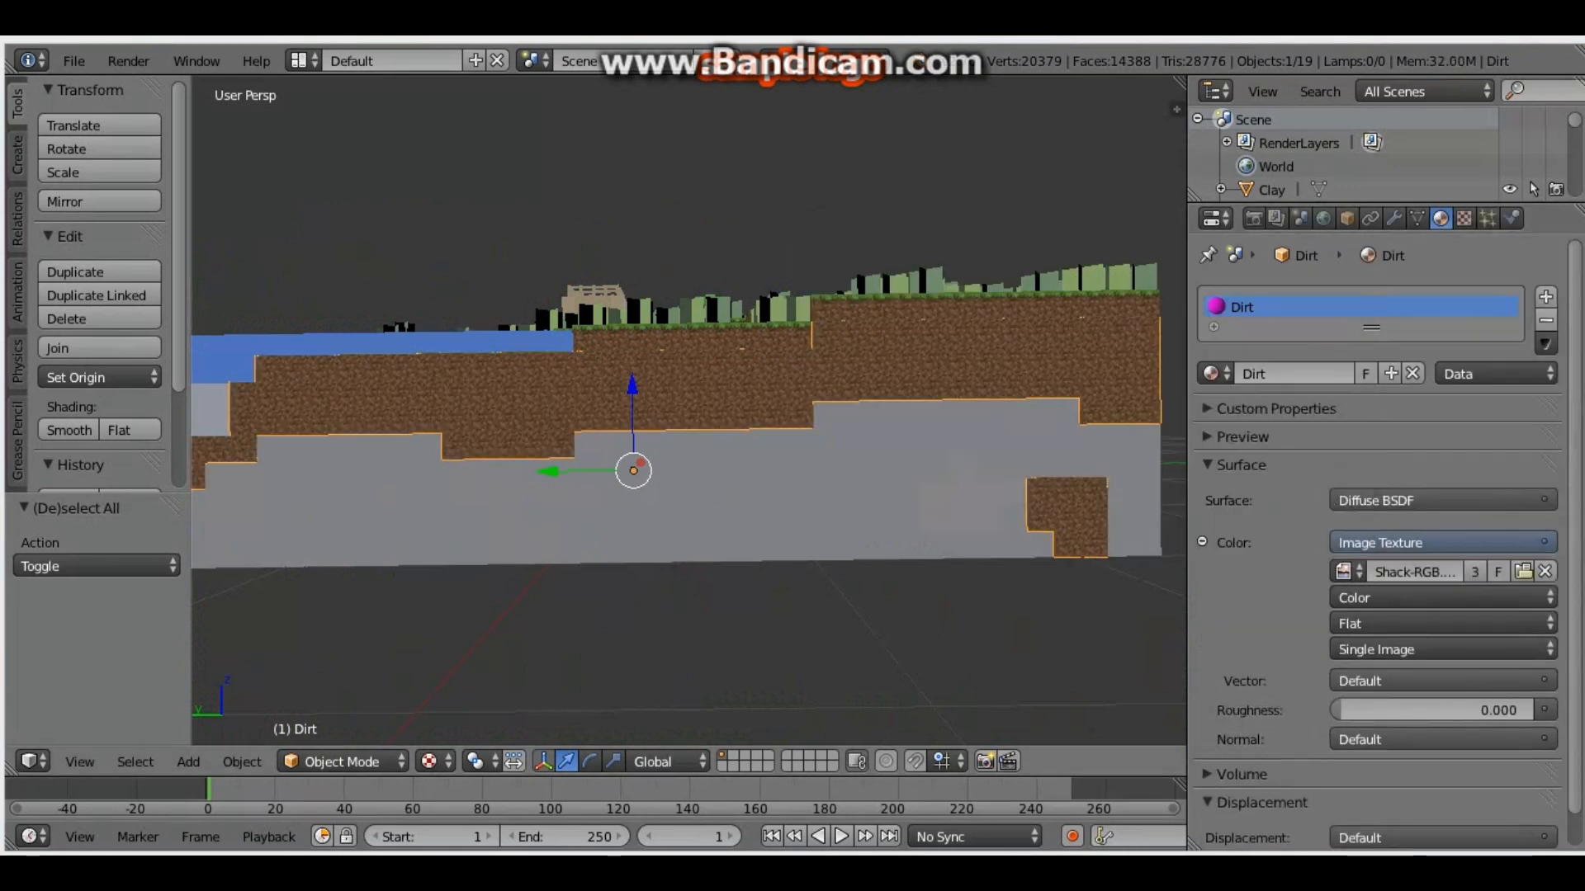
Step: Select the stone layer, enable nodes on its material, and use Shack-RGB.png as its color image texture
{"action": "right_click", "coordinate": [983, 475]}
{"action": "left_click", "coordinate": [1390, 500]}
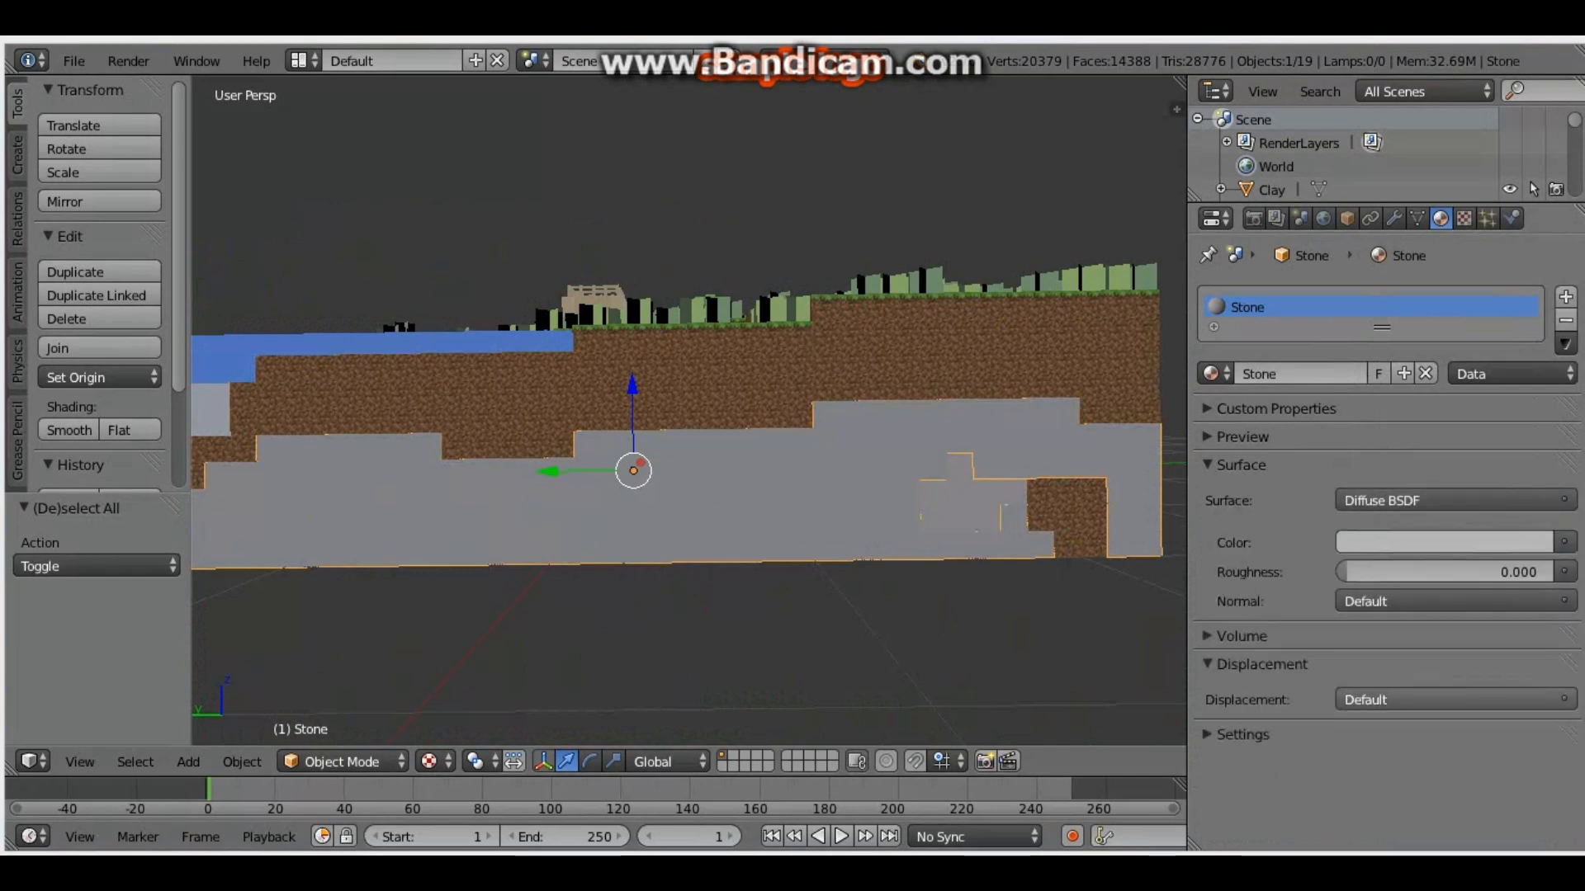
{"action": "left_click", "coordinate": [1565, 542]}
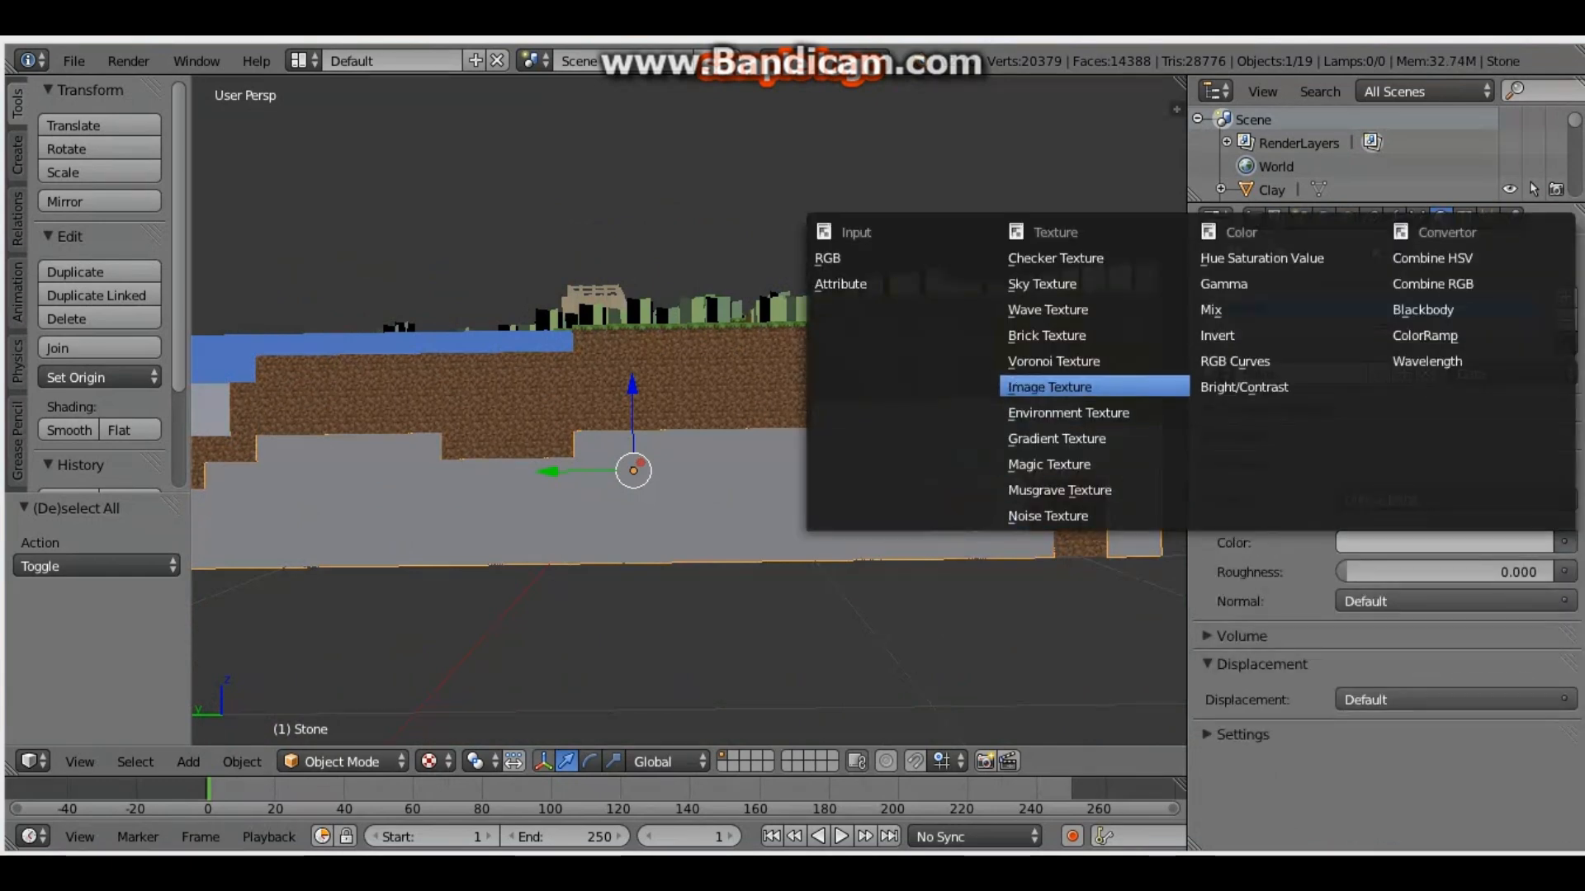
{"action": "left_click", "coordinate": [1056, 386]}
{"action": "left_click", "coordinate": [1352, 571]}
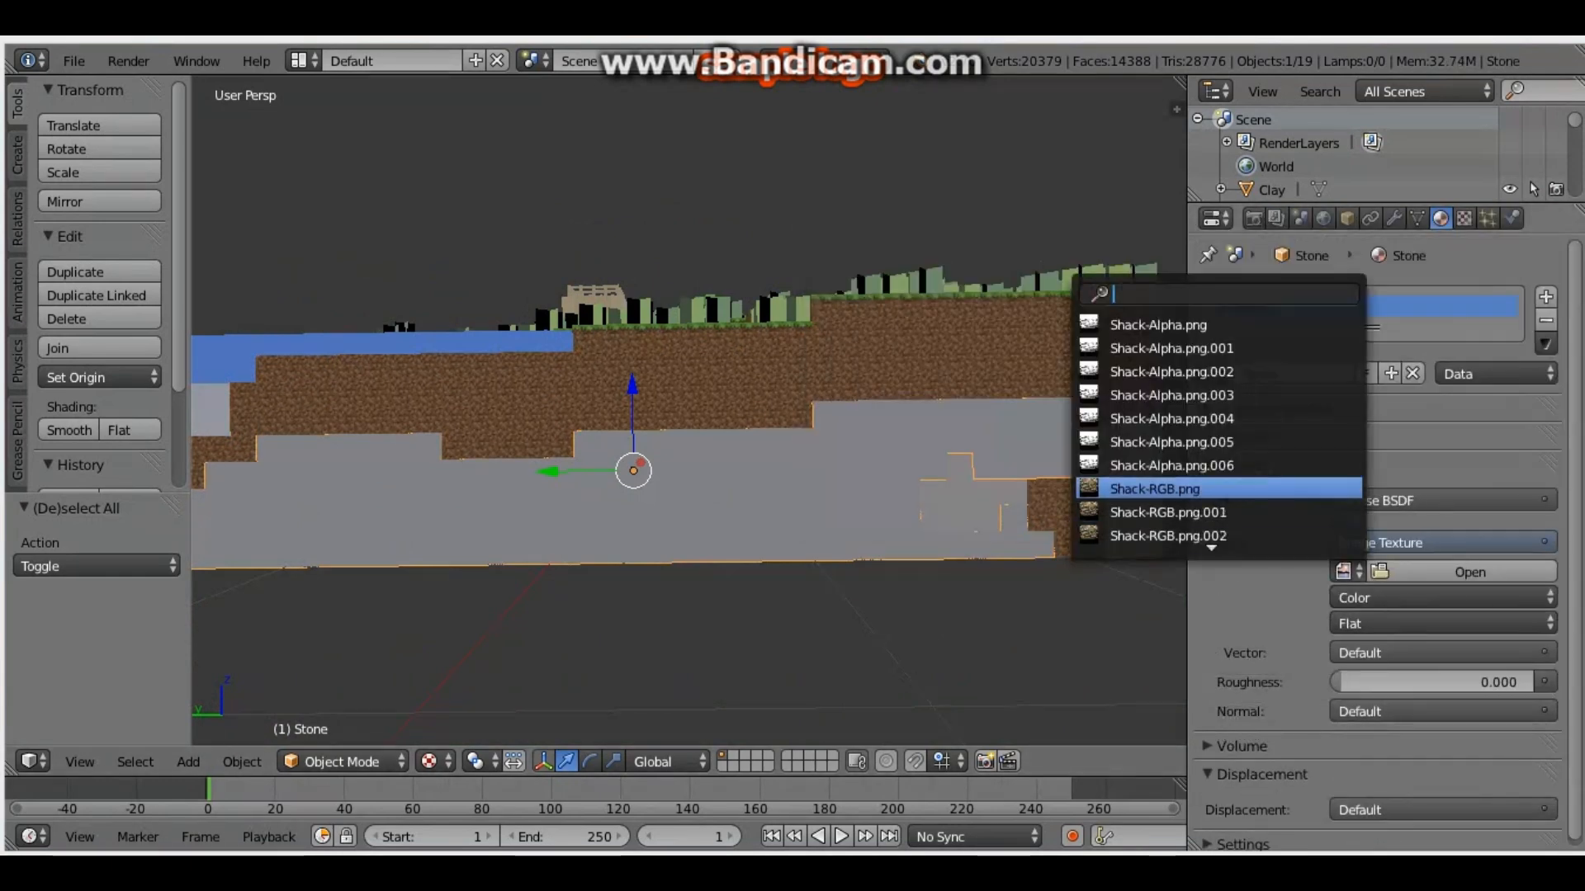
{"action": "left_click", "coordinate": [1154, 489]}
Step: Select the gravel patch, enable nodes on its material, and use Shack-RGB.png as its color image texture
{"action": "middle_click_drag", "start_coordinate": [974, 487], "coordinate": [916, 516]}
{"action": "right_click", "coordinate": [910, 524]}
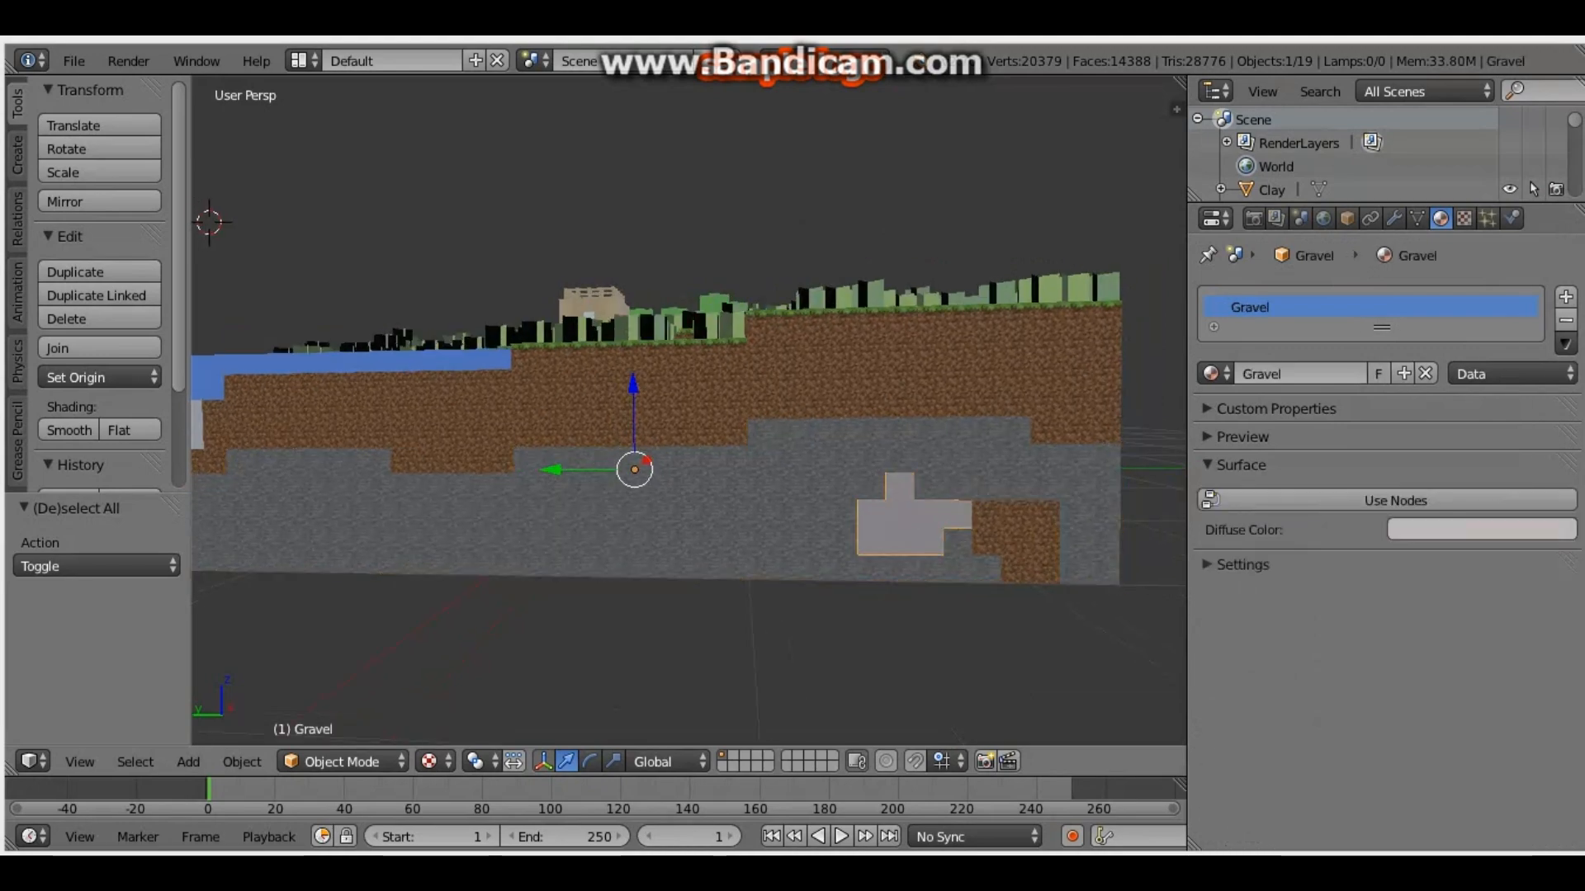
{"action": "left_click", "coordinate": [1395, 501]}
{"action": "left_click", "coordinate": [1564, 542]}
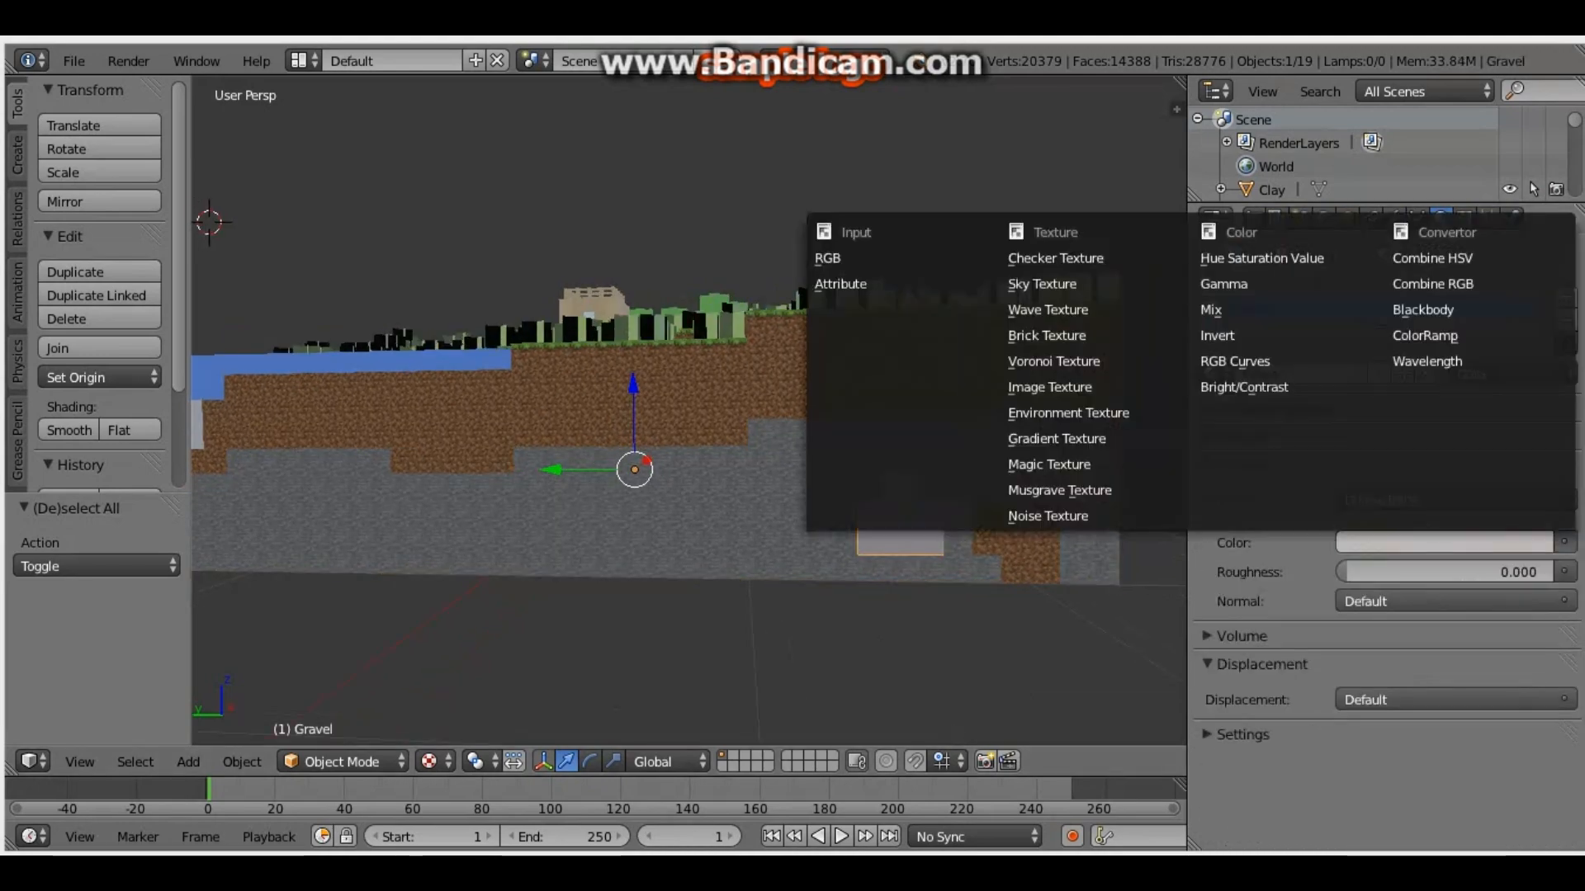
{"action": "left_click", "coordinate": [1057, 387]}
{"action": "left_click", "coordinate": [1564, 542]}
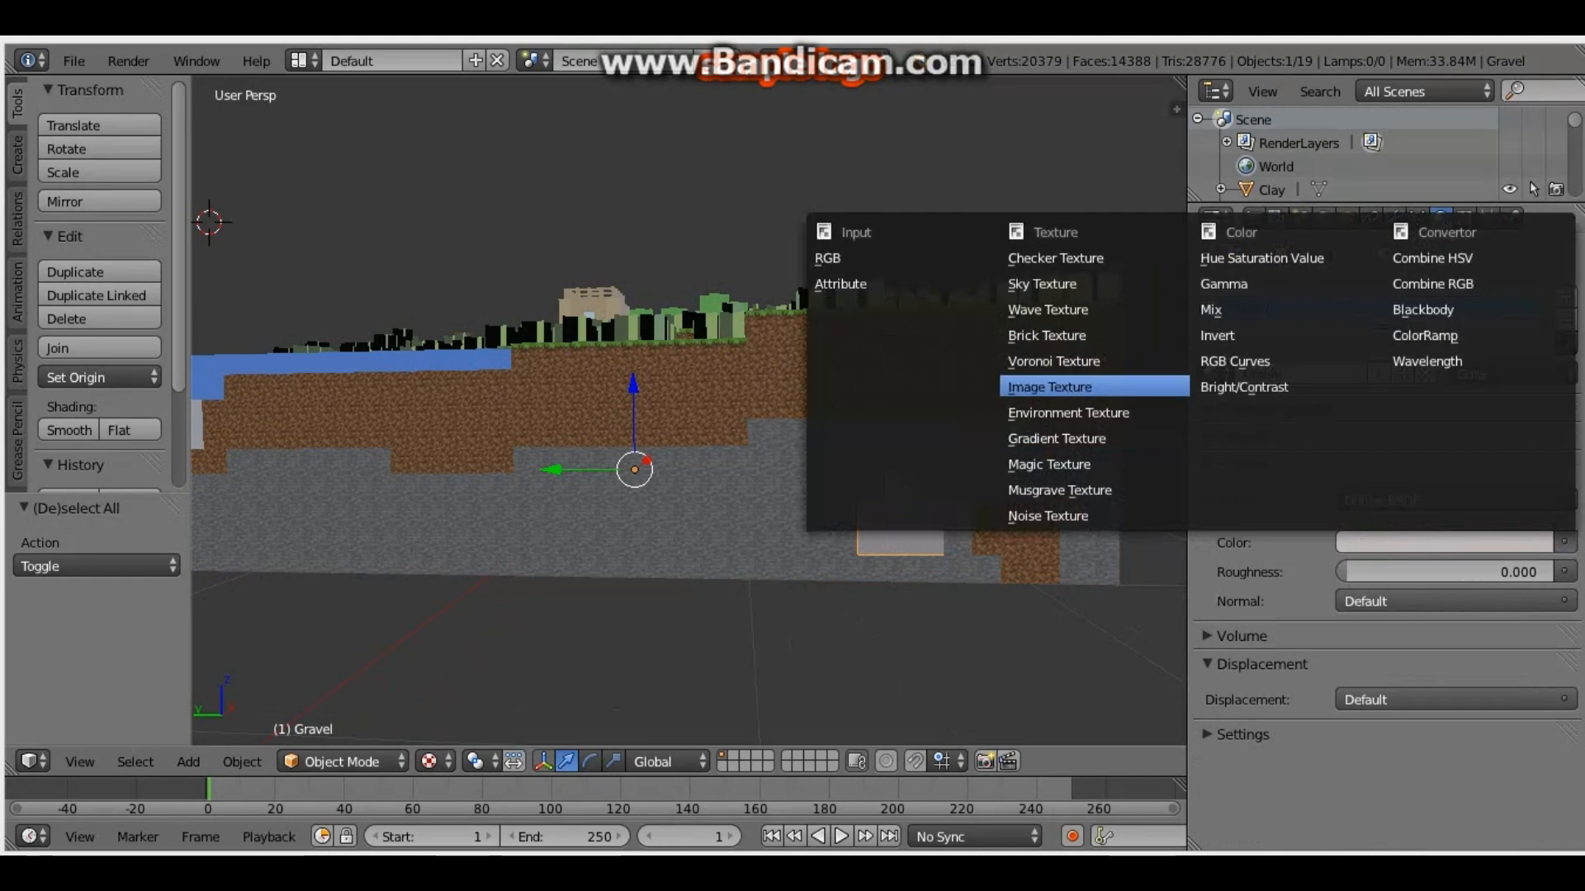
{"action": "left_click", "coordinate": [1073, 387]}
{"action": "left_click", "coordinate": [1343, 571]}
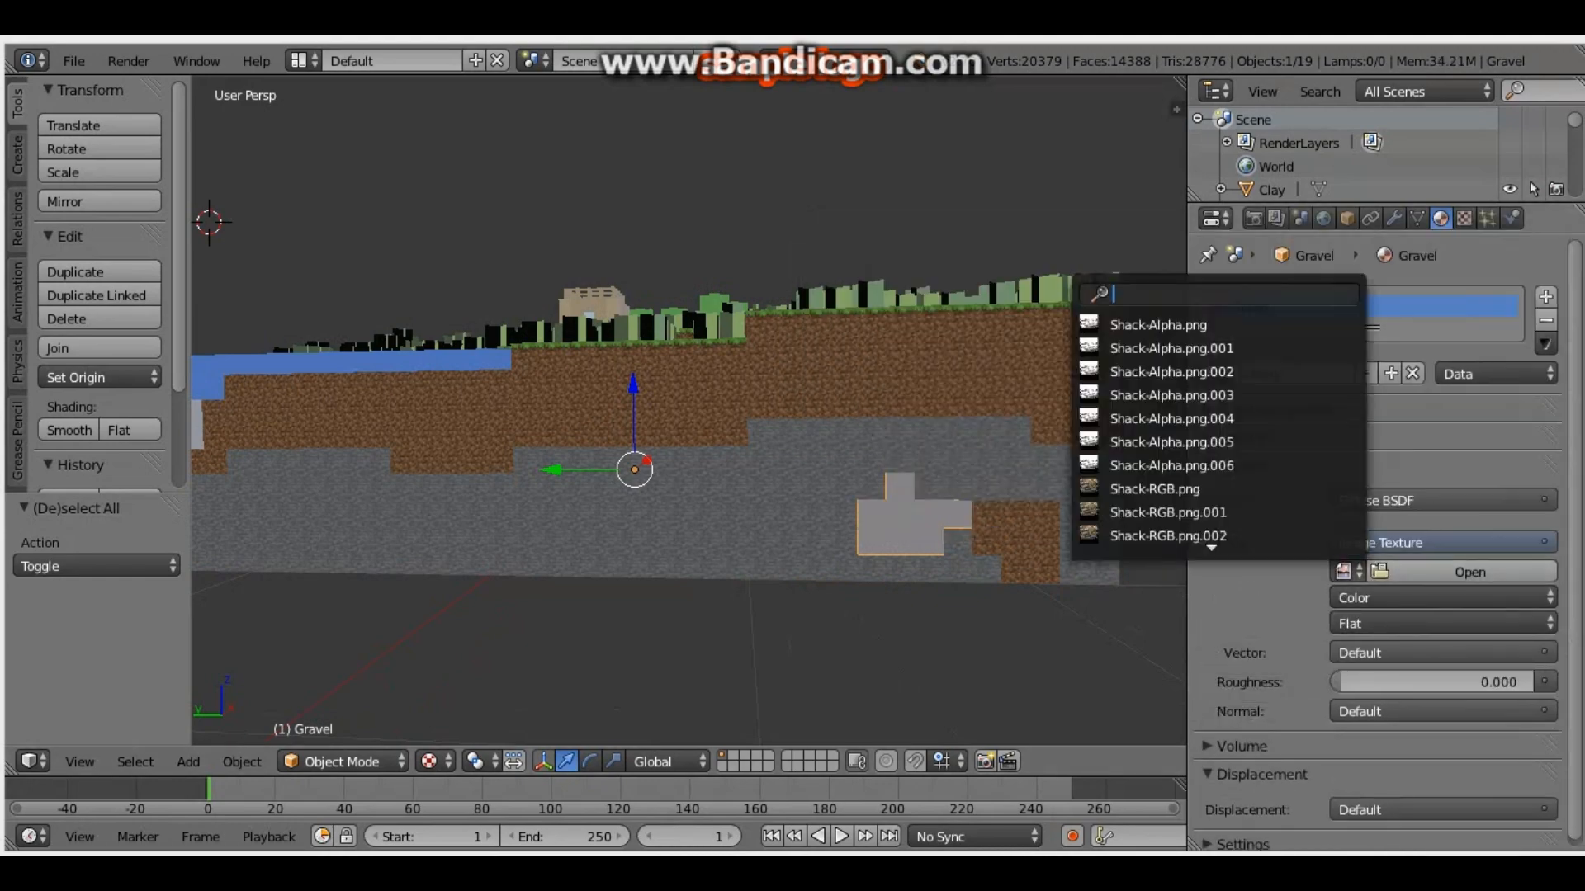
{"action": "left_click", "coordinate": [1172, 489]}
Step: Select the tree leaves, enable nodes on the Leaves material, and use Shack-RGB.png as its color image texture
{"action": "middle_click_drag", "start_coordinate": [627, 413], "coordinate": [793, 479]}
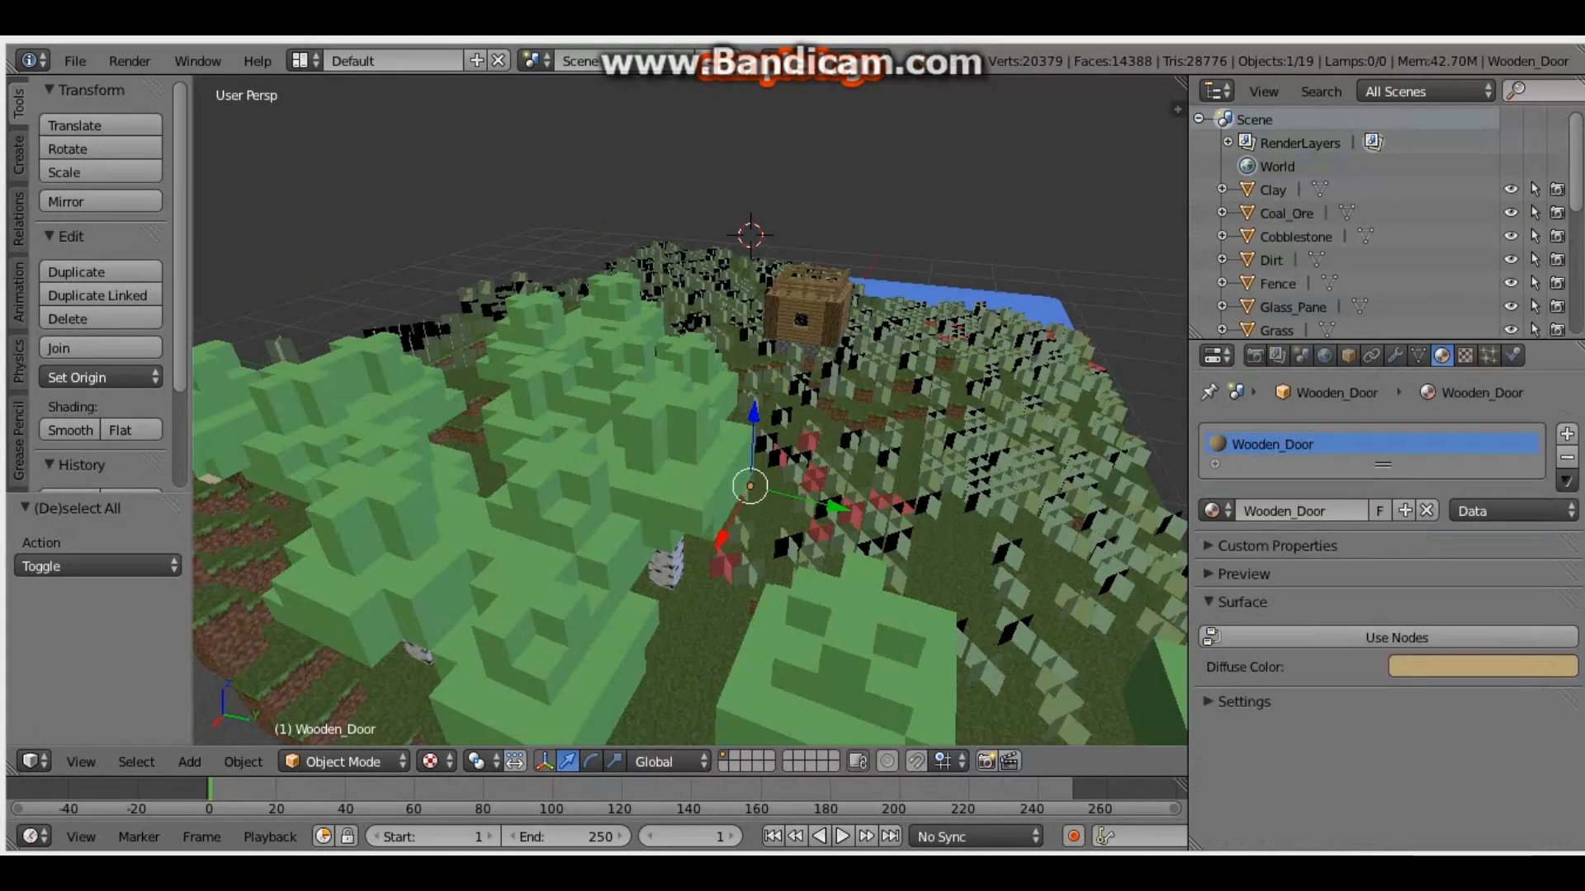
{"action": "middle_click_drag", "start_coordinate": [863, 469], "coordinate": [786, 472]}
{"action": "right_click", "coordinate": [786, 473]}
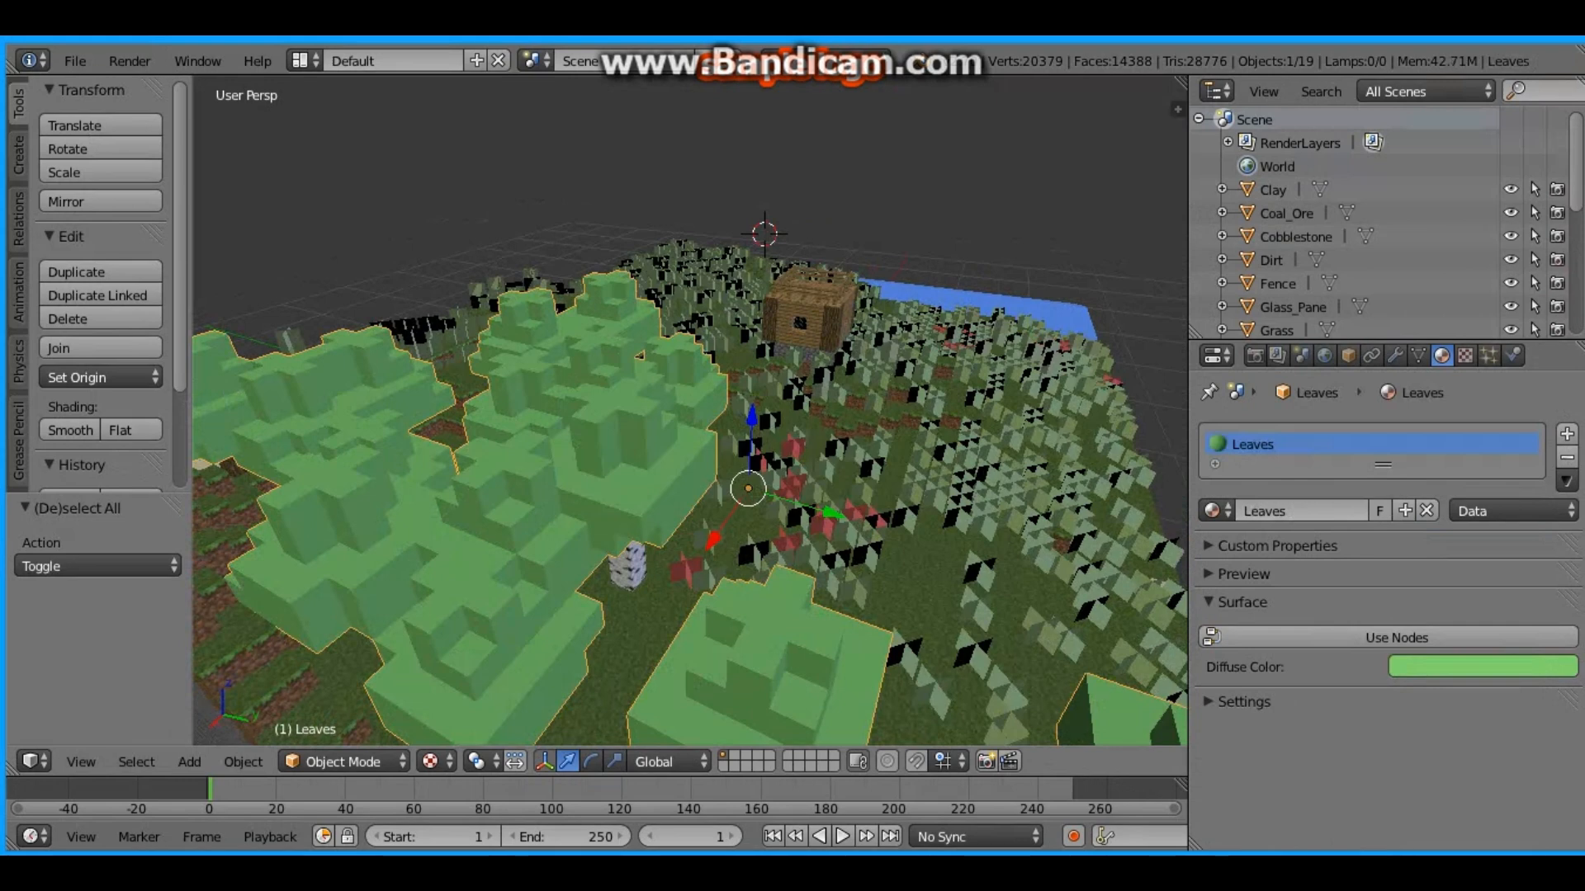
{"action": "left_click", "coordinate": [1397, 637]}
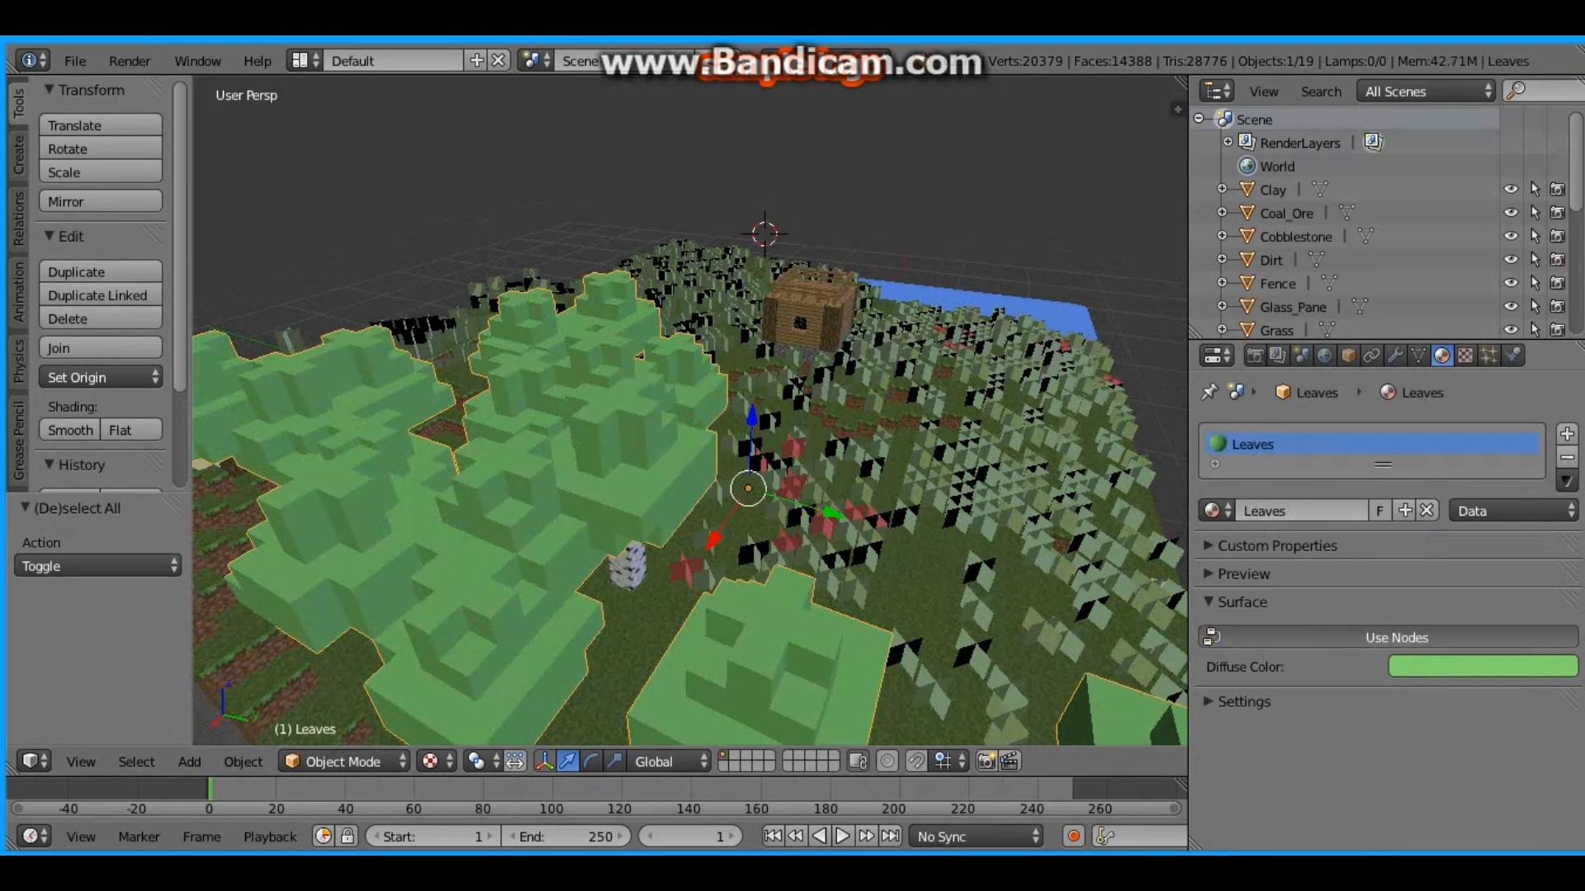
{"action": "scroll", "coordinate": [1396, 638], "scroll_direction": "down", "scroll_amount": 1}
{"action": "left_click", "coordinate": [1545, 645]}
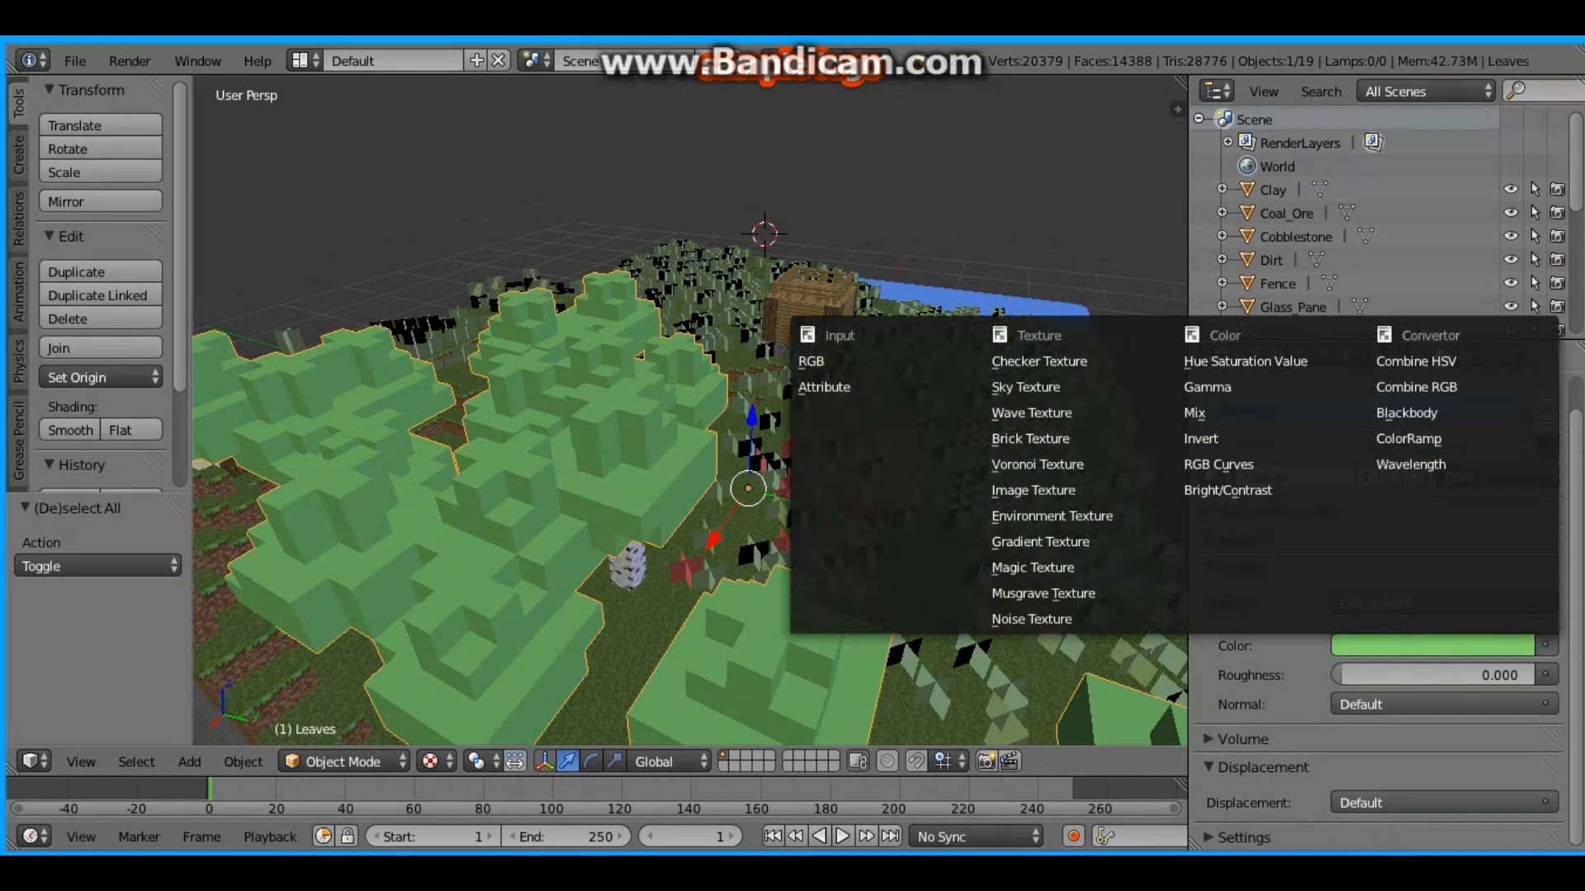
{"action": "left_click", "coordinate": [1032, 491]}
{"action": "scroll", "coordinate": [1388, 610], "scroll_direction": "down", "scroll_amount": 3}
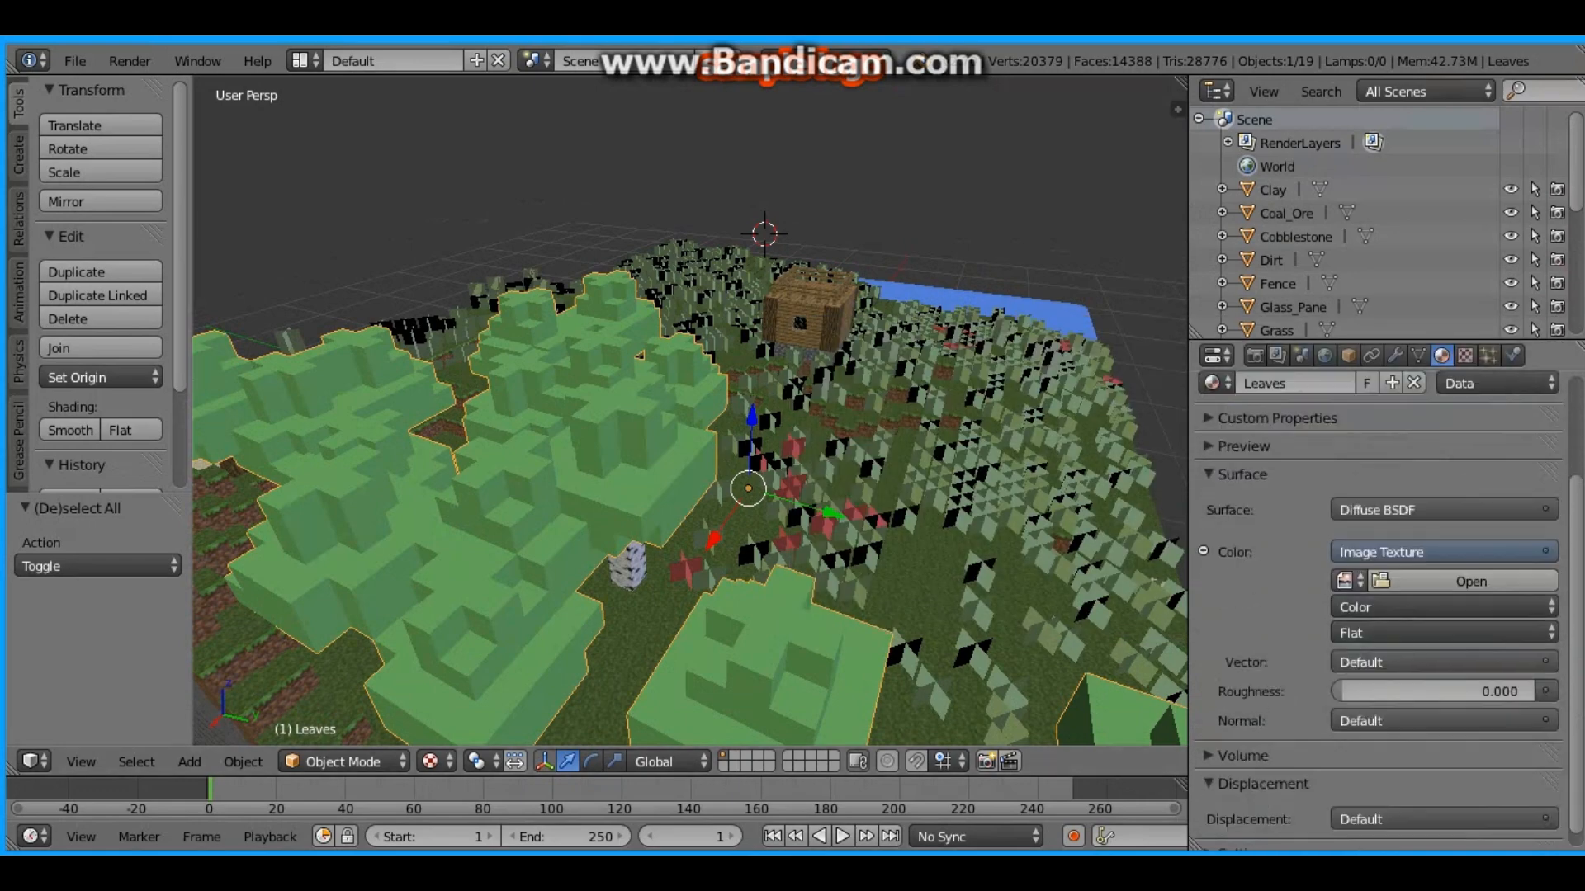
{"action": "left_click", "coordinate": [1344, 581]}
{"action": "left_click", "coordinate": [1205, 499]}
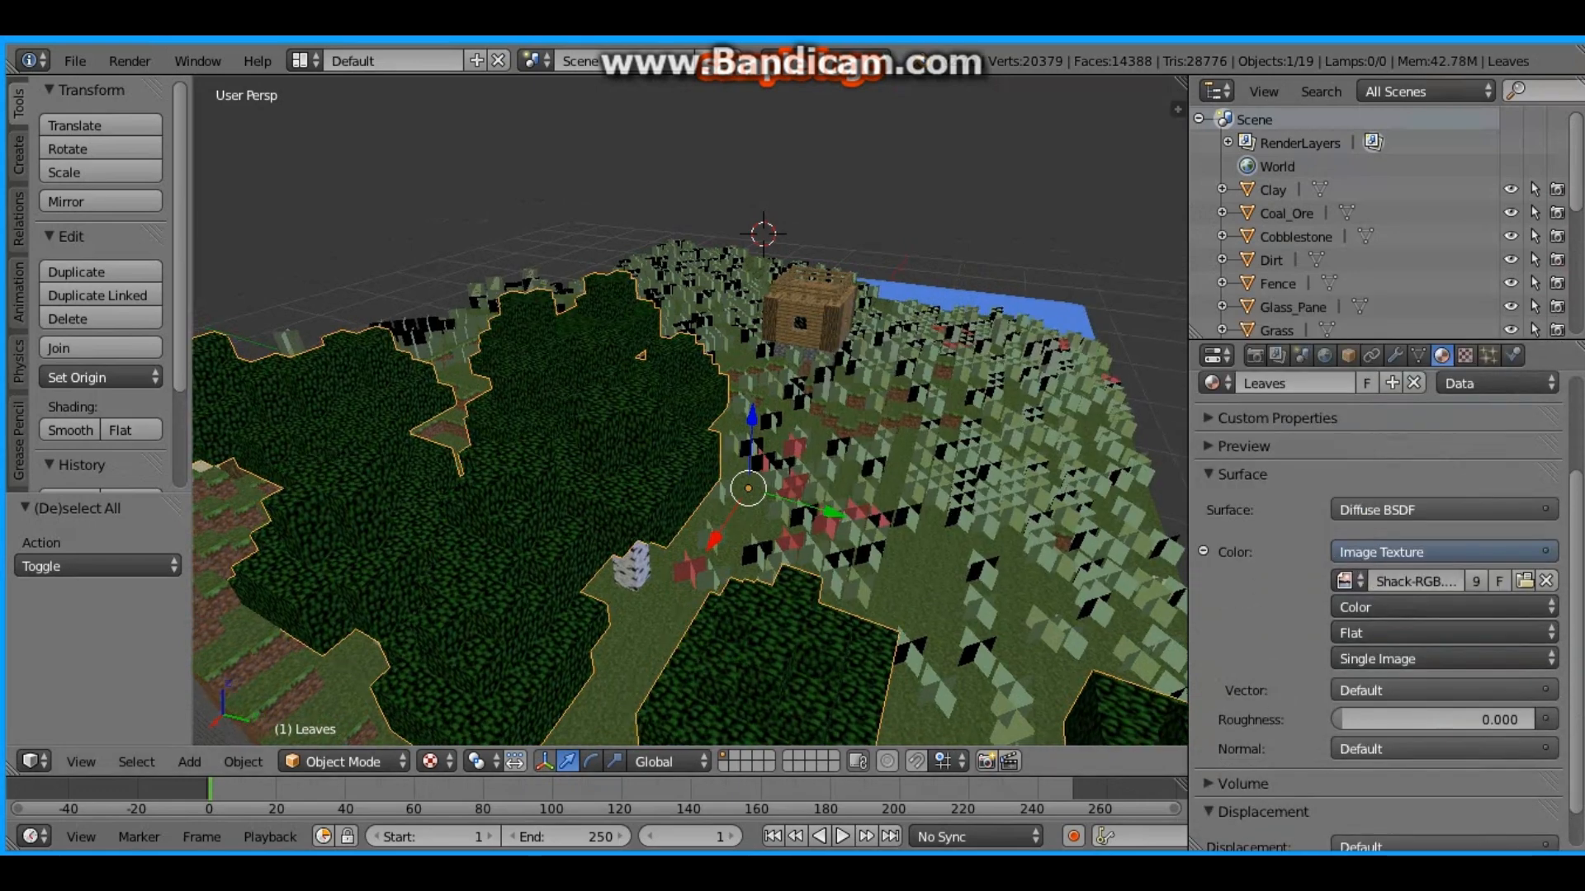
Step: Inspect the textured leaves, enlarge the info area above the 3D view, and turn it into a Node Editor
{"action": "scroll", "coordinate": [689, 412], "scroll_direction": "up", "scroll_amount": 6}
{"action": "scroll", "coordinate": [689, 412], "scroll_direction": "up", "scroll_amount": 1}
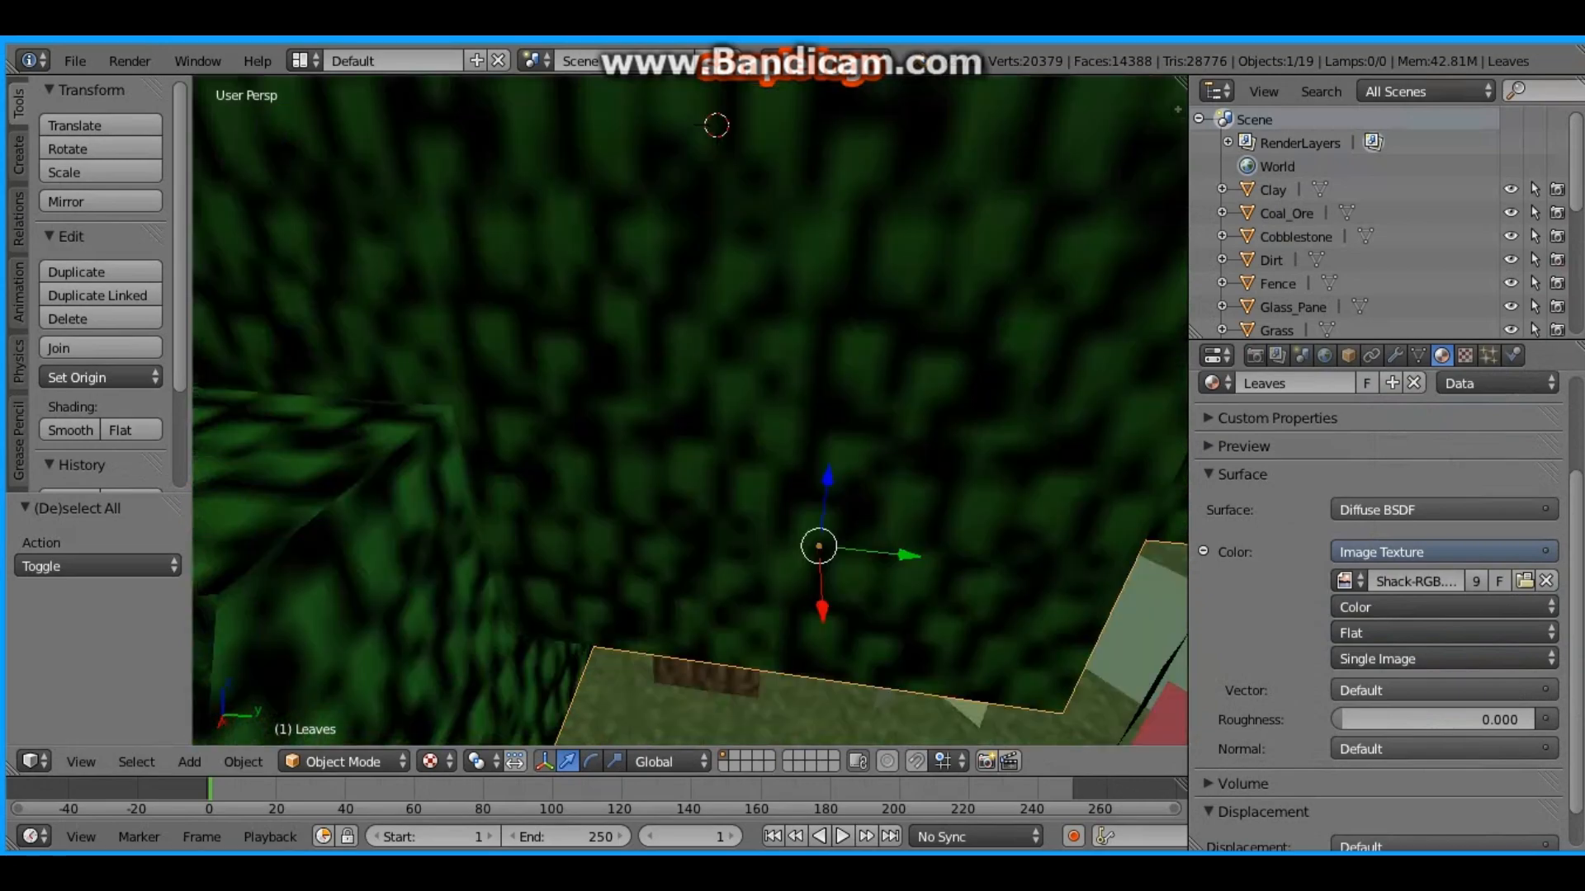
{"action": "scroll", "coordinate": [689, 413], "scroll_direction": "down", "scroll_amount": 1}
{"action": "middle_click_drag", "start_coordinate": [689, 413], "coordinate": [677, 483]}
{"action": "scroll", "coordinate": [689, 412], "scroll_direction": "down", "scroll_amount": 3}
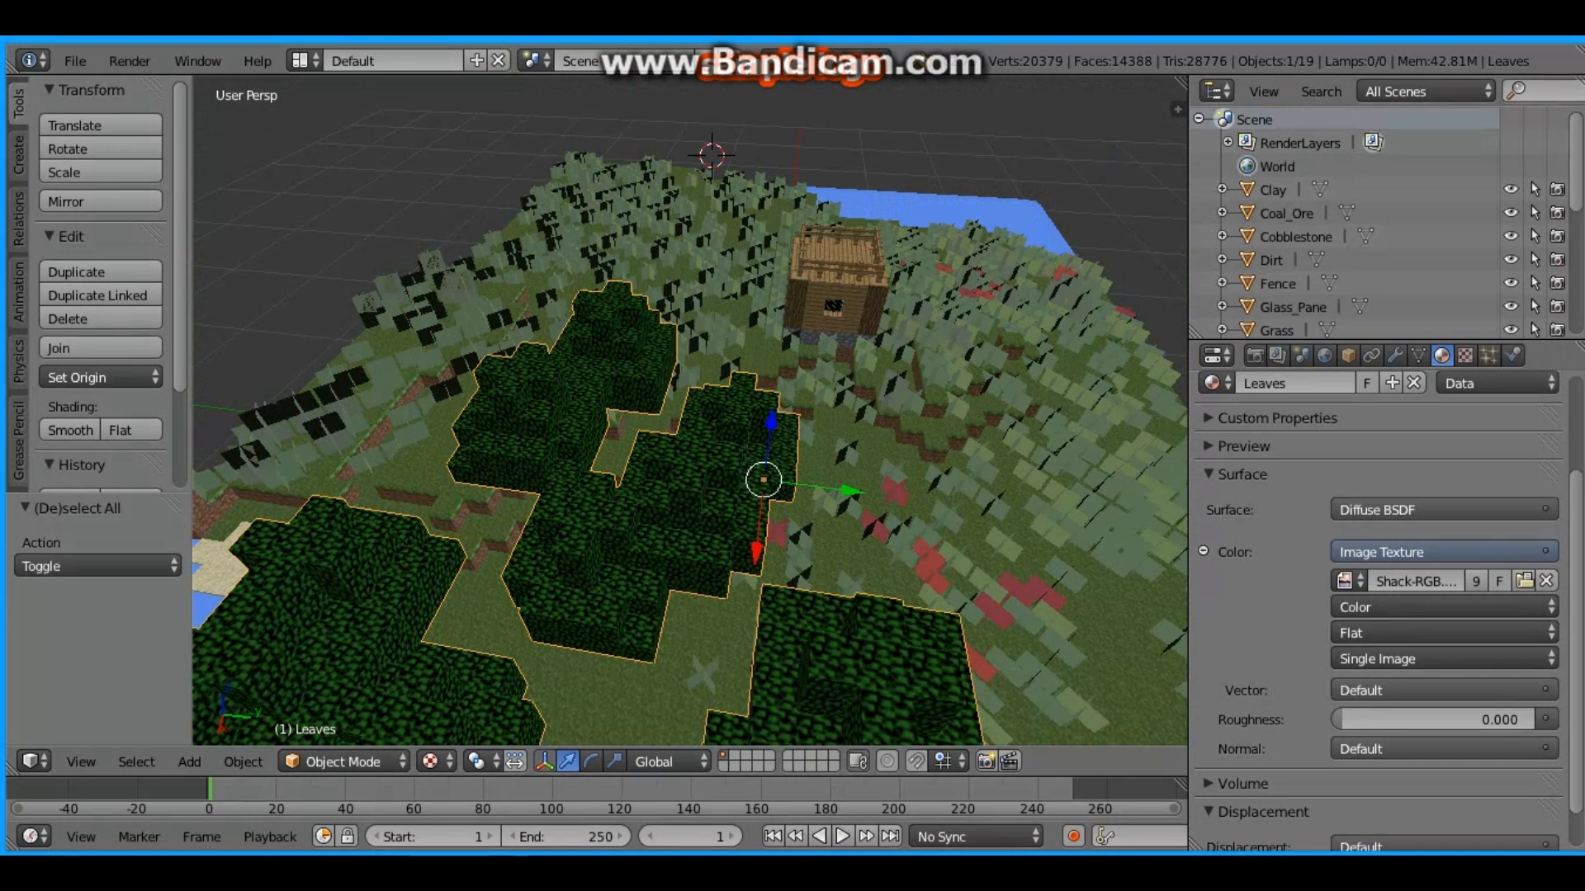
{"action": "left_click_drag", "start_coordinate": [1312, 76], "coordinate": [1313, 303]}
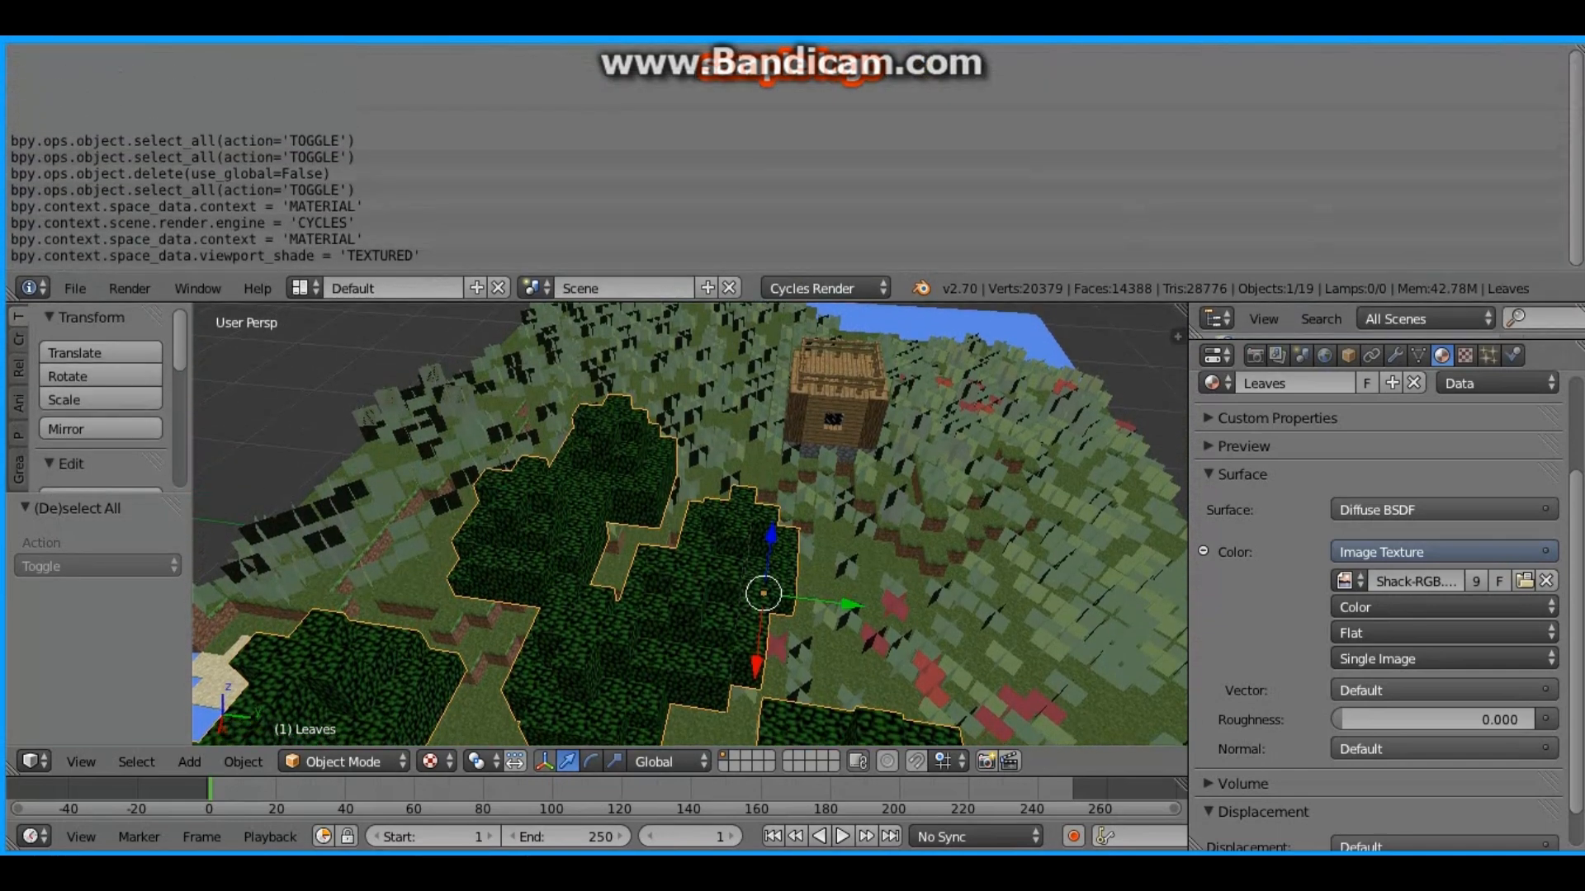
{"action": "left_click", "coordinate": [33, 288]}
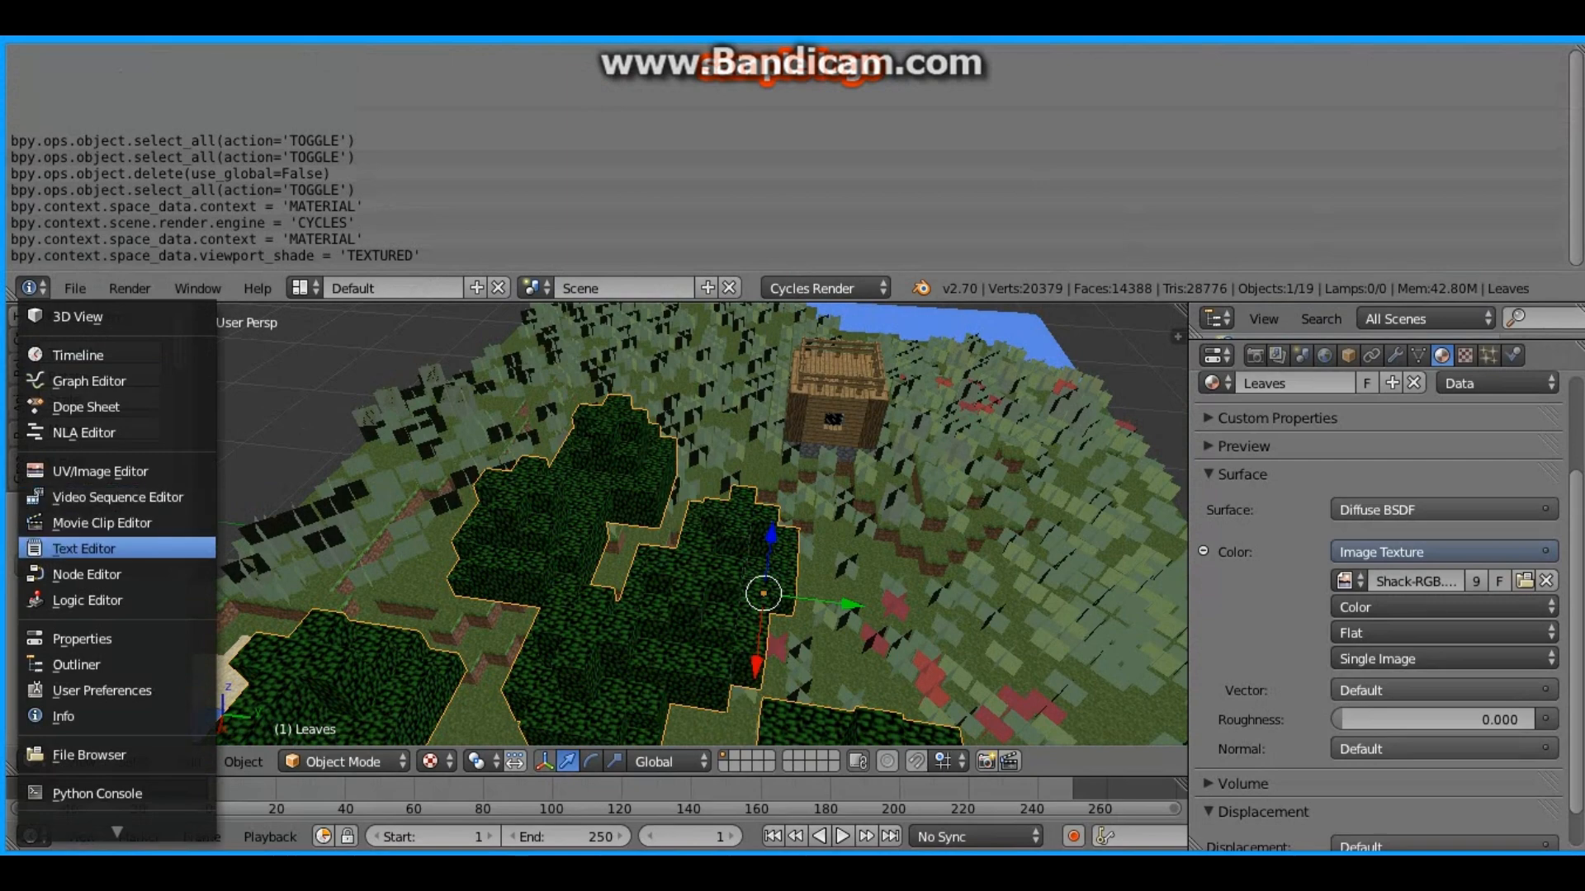
{"action": "left_click", "coordinate": [87, 574]}
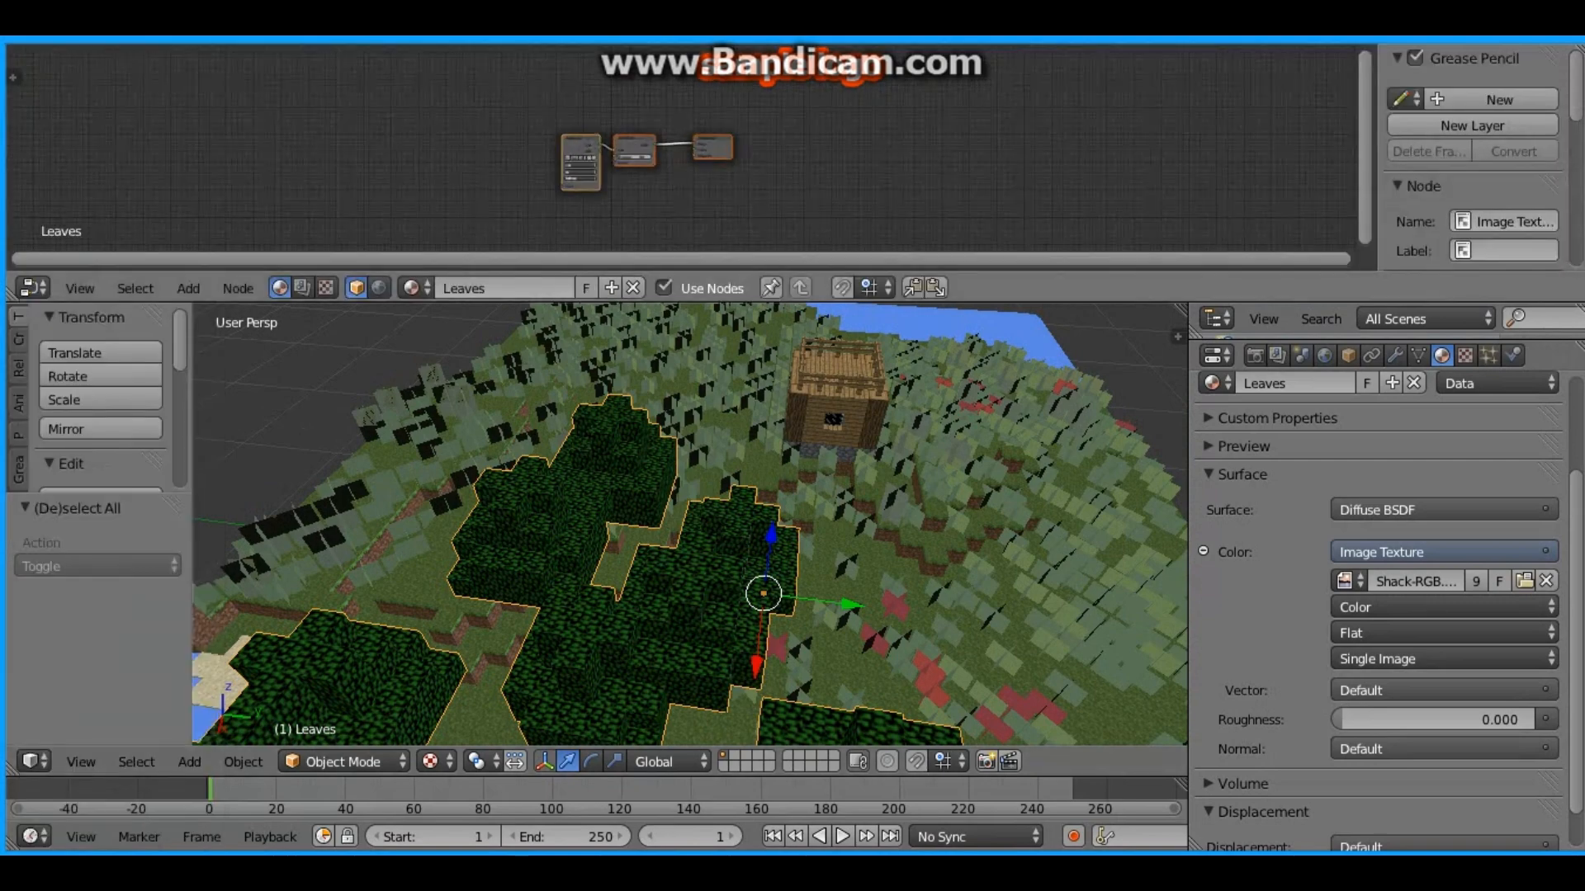
Step: Spread out the Image Texture, Diffuse BSDF and Material Output nodes of the Leaves material to make room between them
{"action": "scroll", "coordinate": [682, 149], "scroll_direction": "up", "scroll_amount": 4}
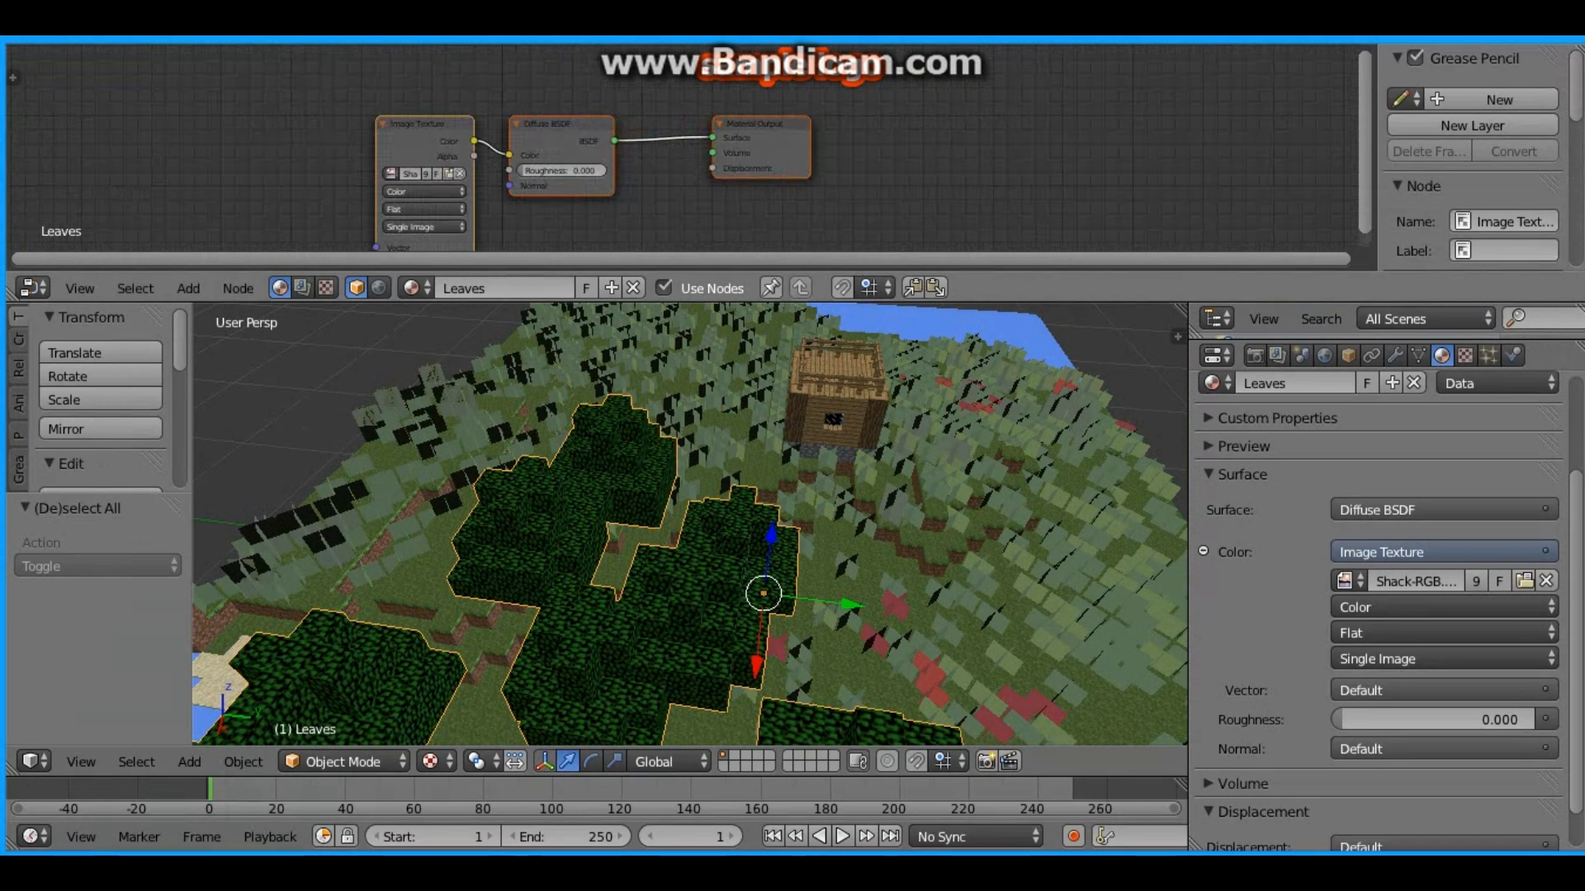
{"action": "middle_click_drag", "start_coordinate": [682, 148], "coordinate": [761, 115]}
{"action": "left_click_drag", "start_coordinate": [487, 91], "coordinate": [297, 83]}
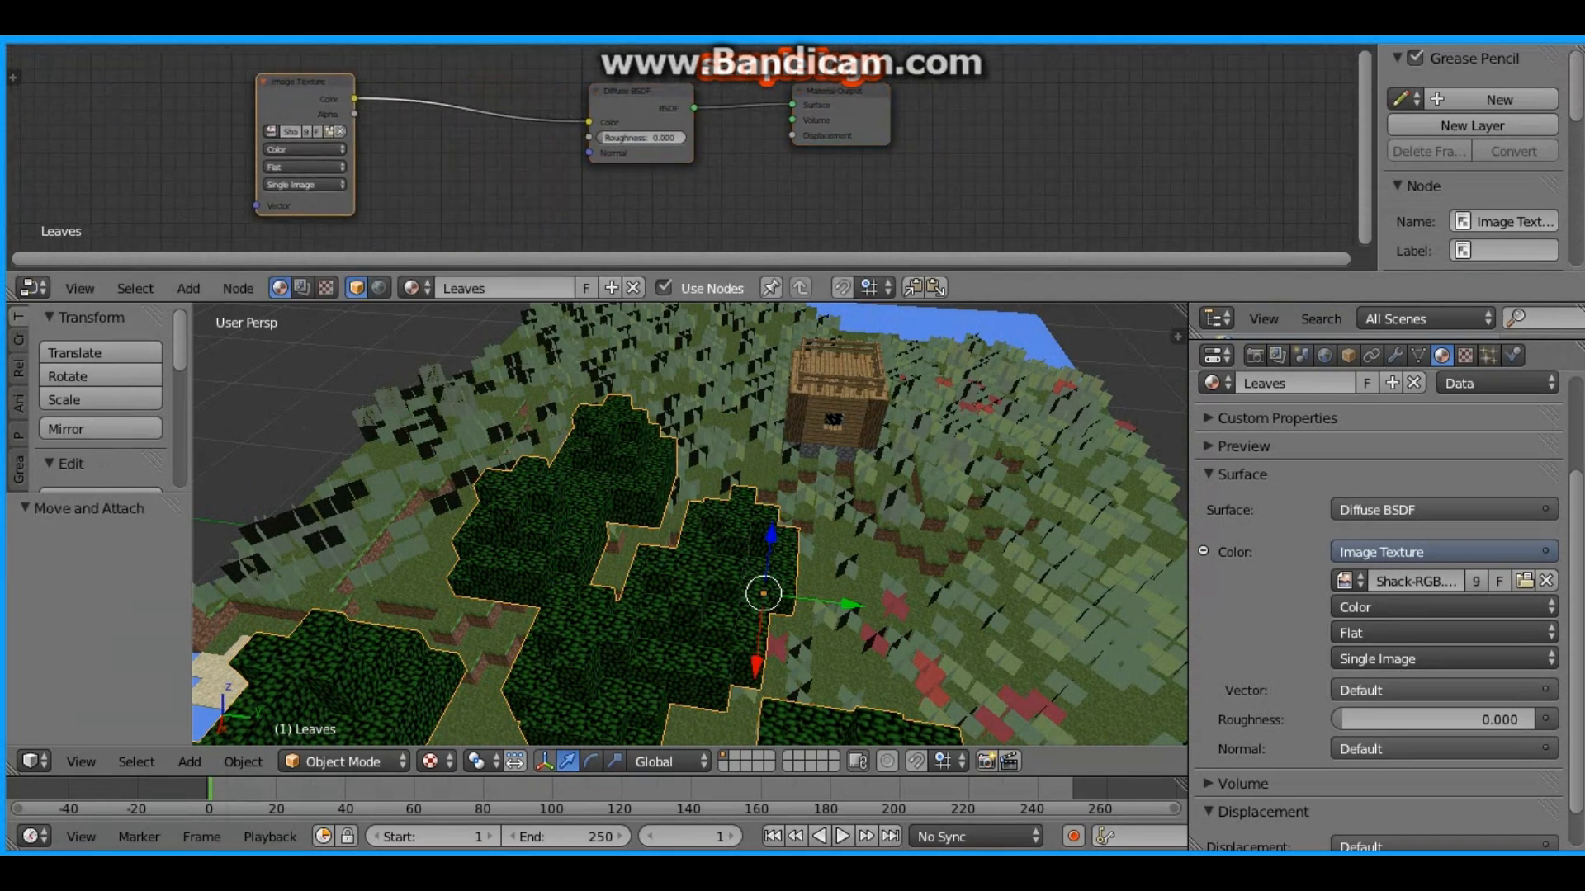
{"action": "left_click", "coordinate": [842, 97]}
{"action": "left_click_drag", "start_coordinate": [842, 98], "coordinate": [1103, 94]}
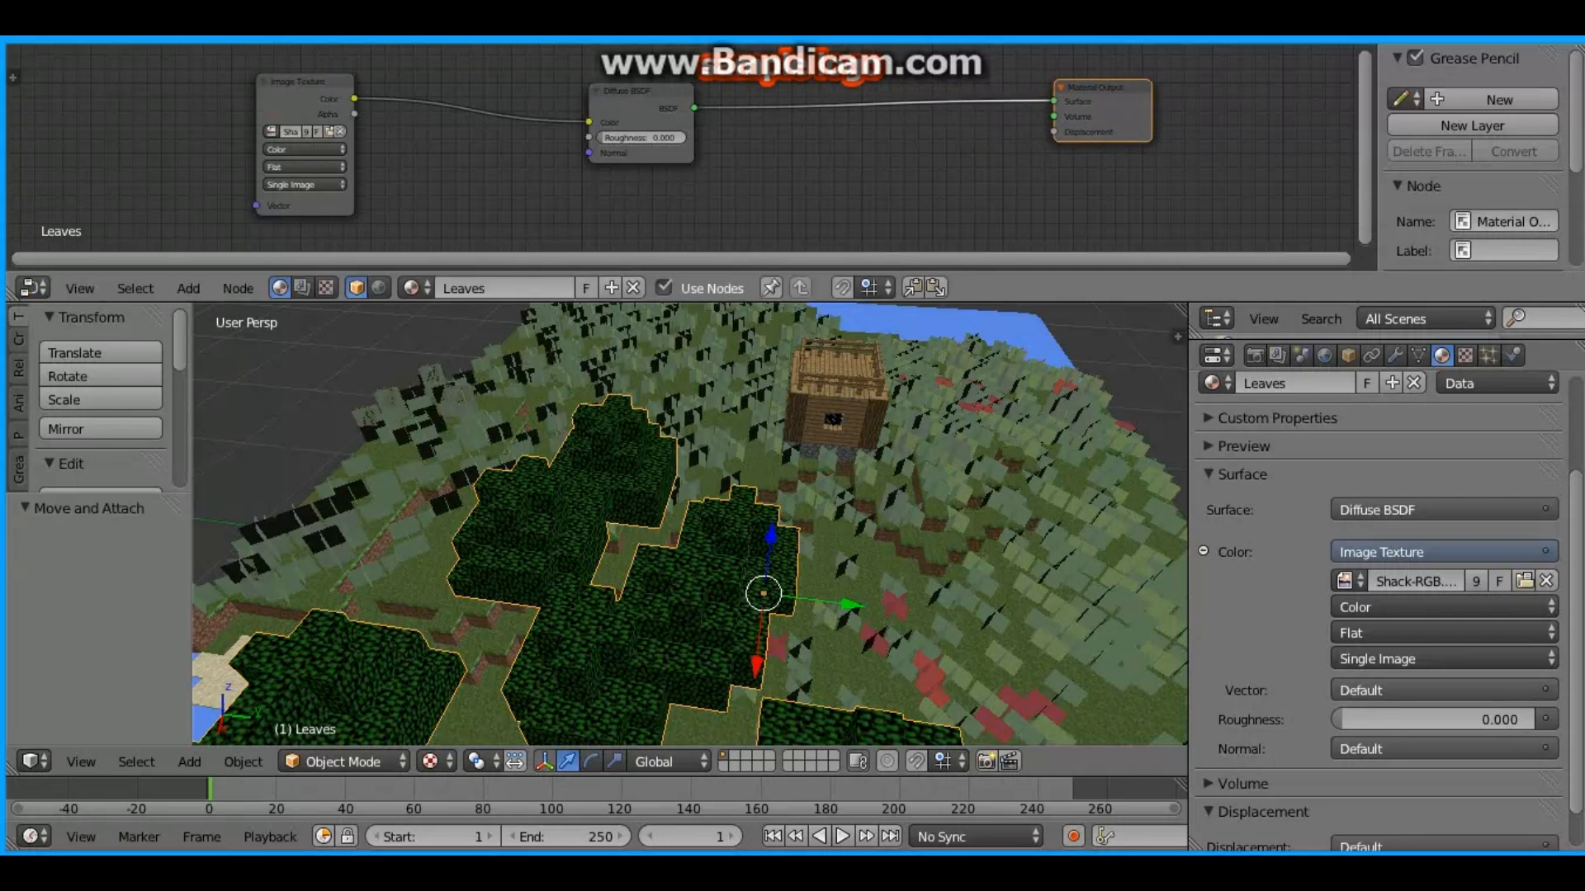
{"action": "left_click_drag", "start_coordinate": [627, 91], "coordinate": [581, 91]}
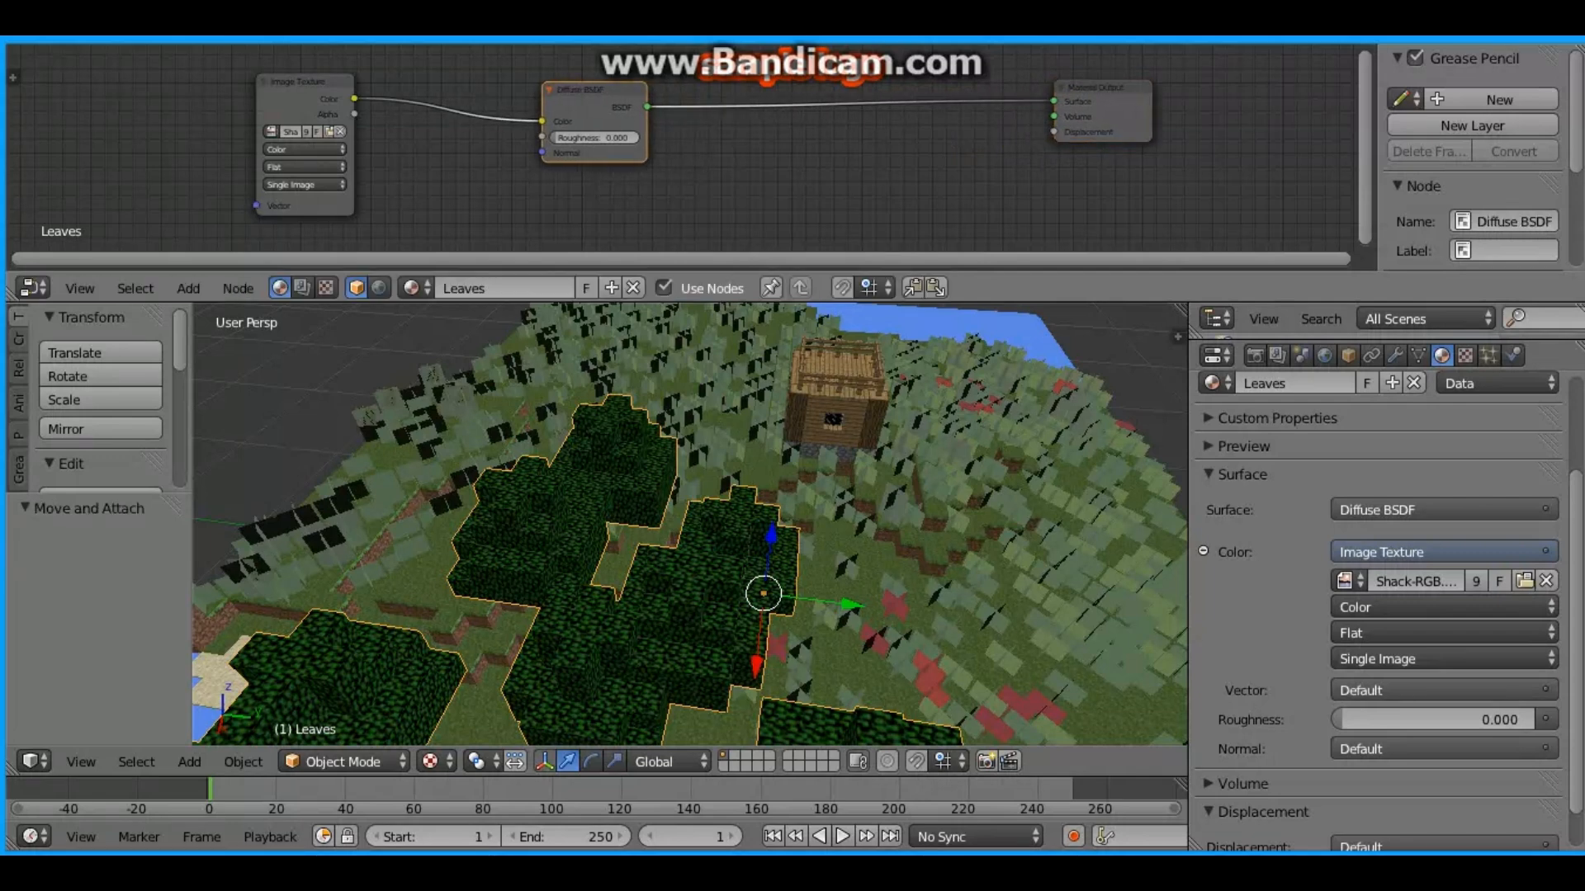
{"action": "scroll", "coordinate": [619, 124], "scroll_direction": "down", "scroll_amount": 2}
Step: Insert a Mix Shader node on the link between the Diffuse BSDF and Material Output nodes
{"action": "key", "text": "shift+a"}
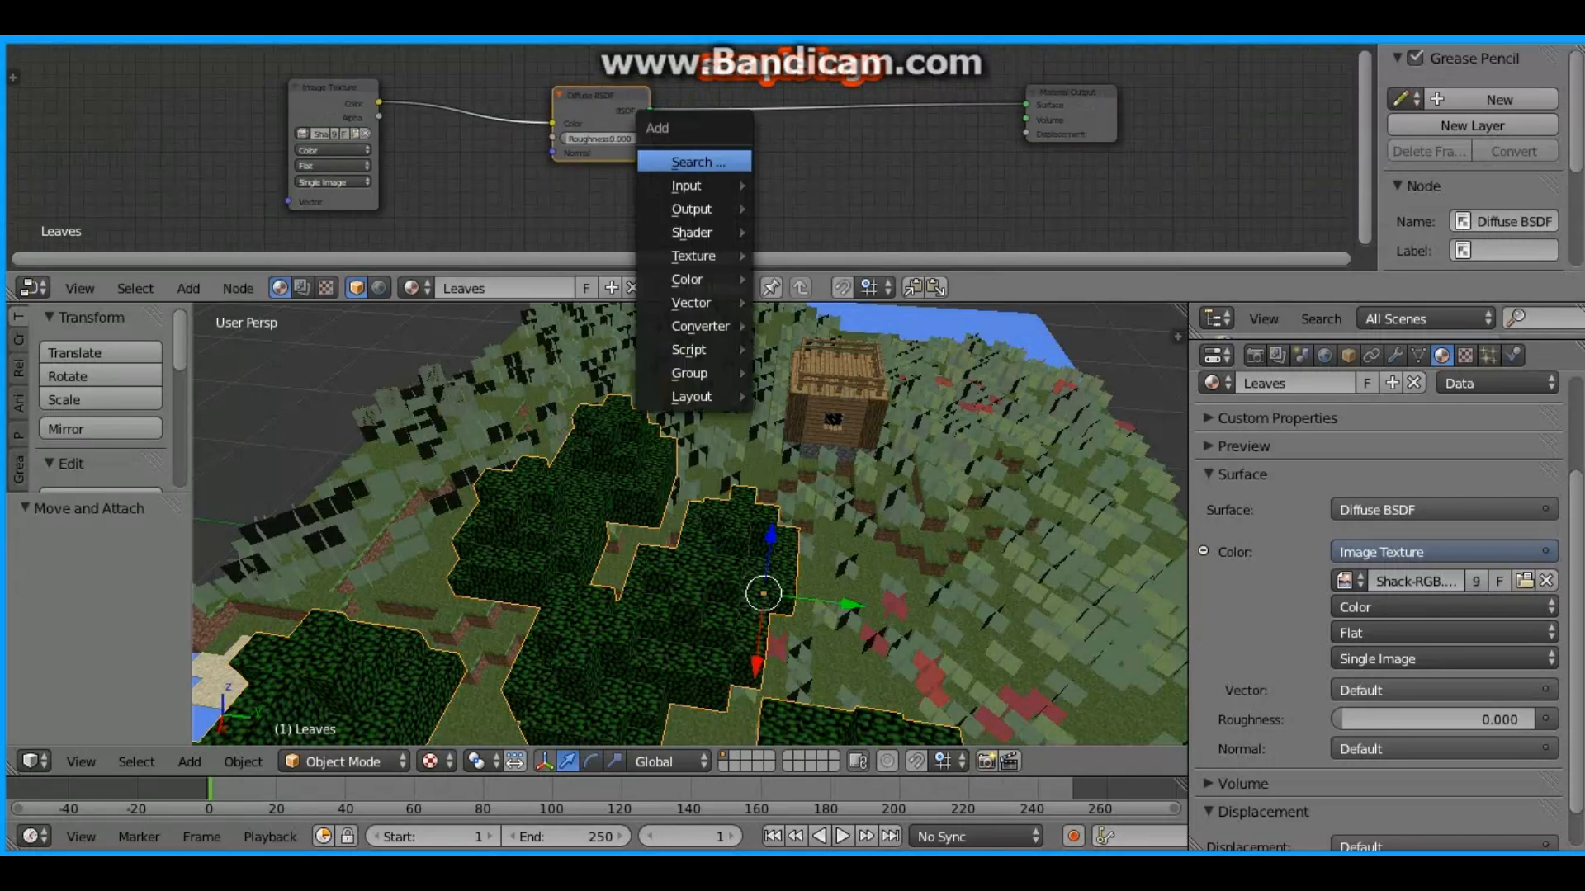
{"action": "mouse_move", "coordinate": [702, 232]}
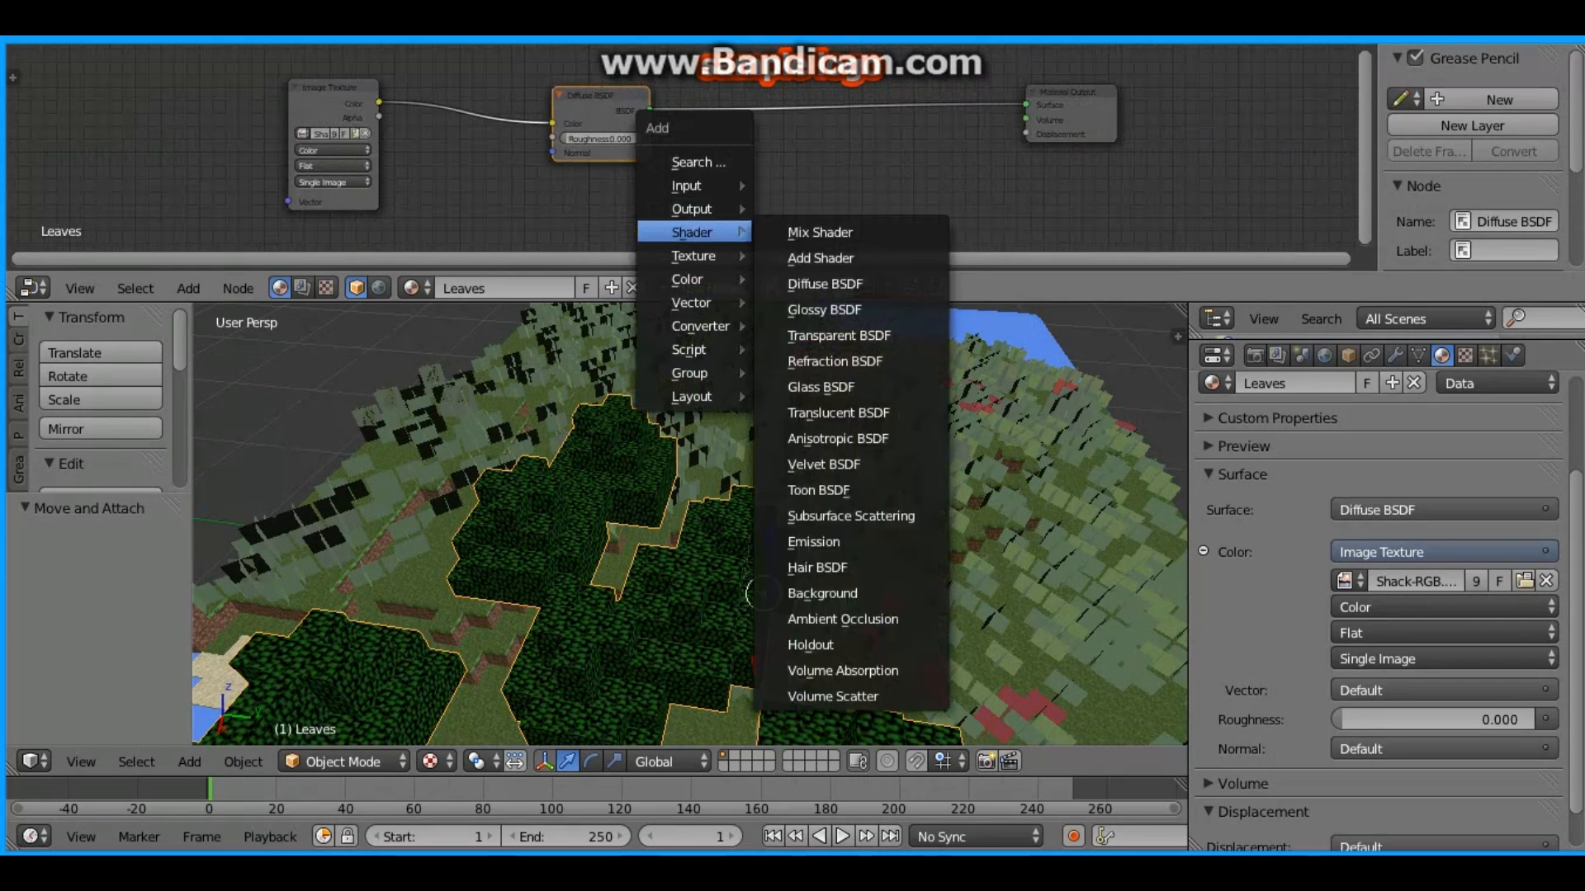
{"action": "left_click", "coordinate": [813, 231]}
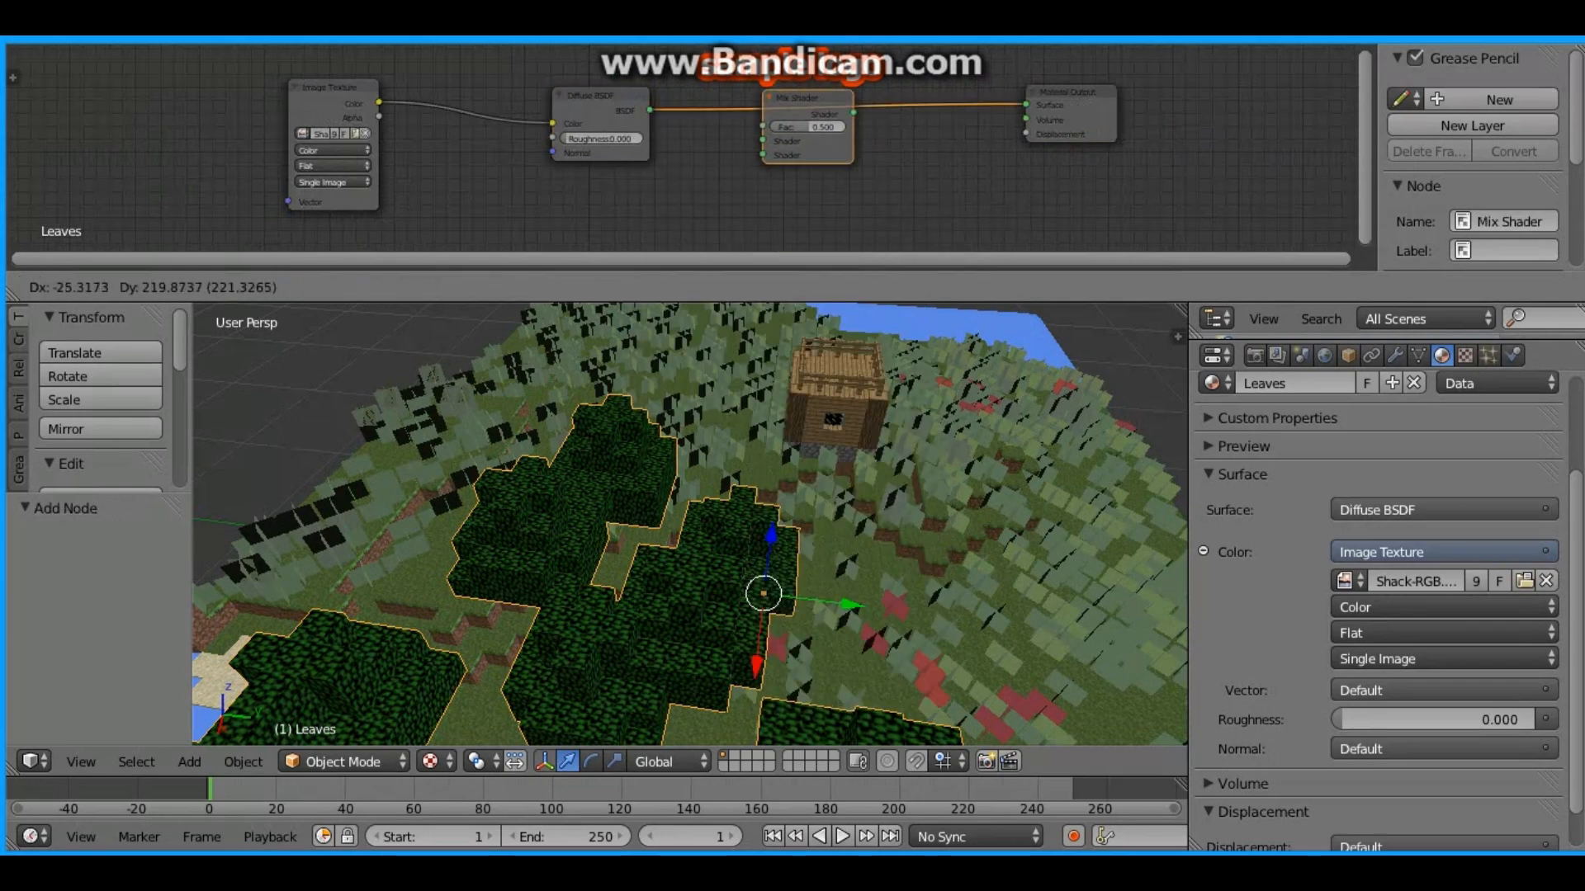
{"action": "left_click", "coordinate": [813, 132]}
Step: Add a Transparent BSDF below the Diffuse BSDF and link it to the Mix Shader's first shader input, with Diffuse BSDF in the second
{"action": "key", "text": "shift+a"}
{"action": "mouse_move", "coordinate": [660, 180]}
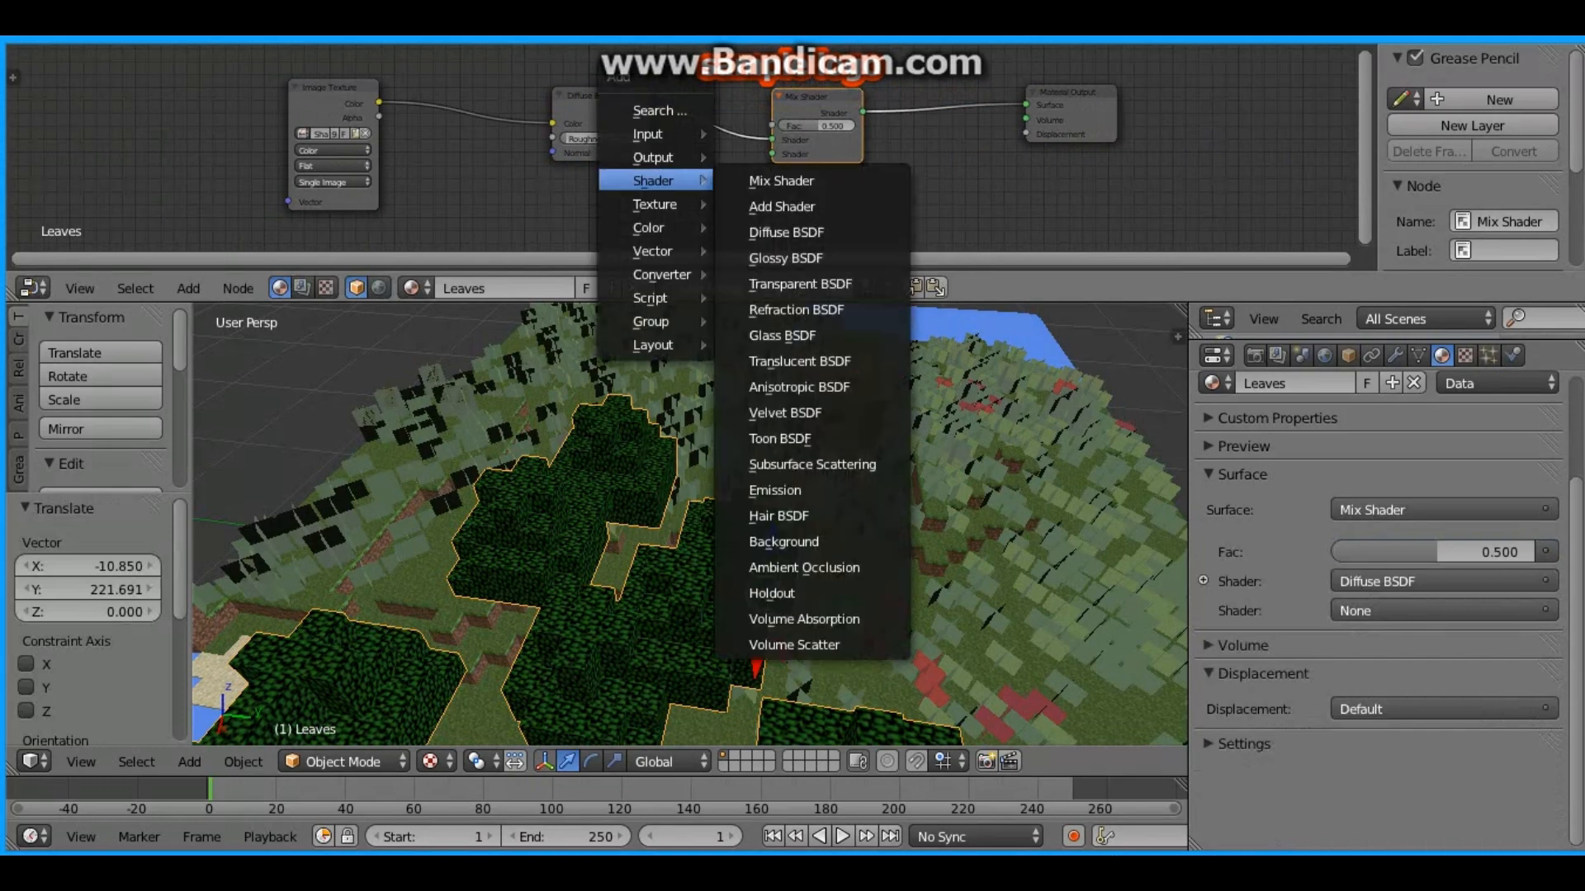
{"action": "left_click", "coordinate": [800, 283]}
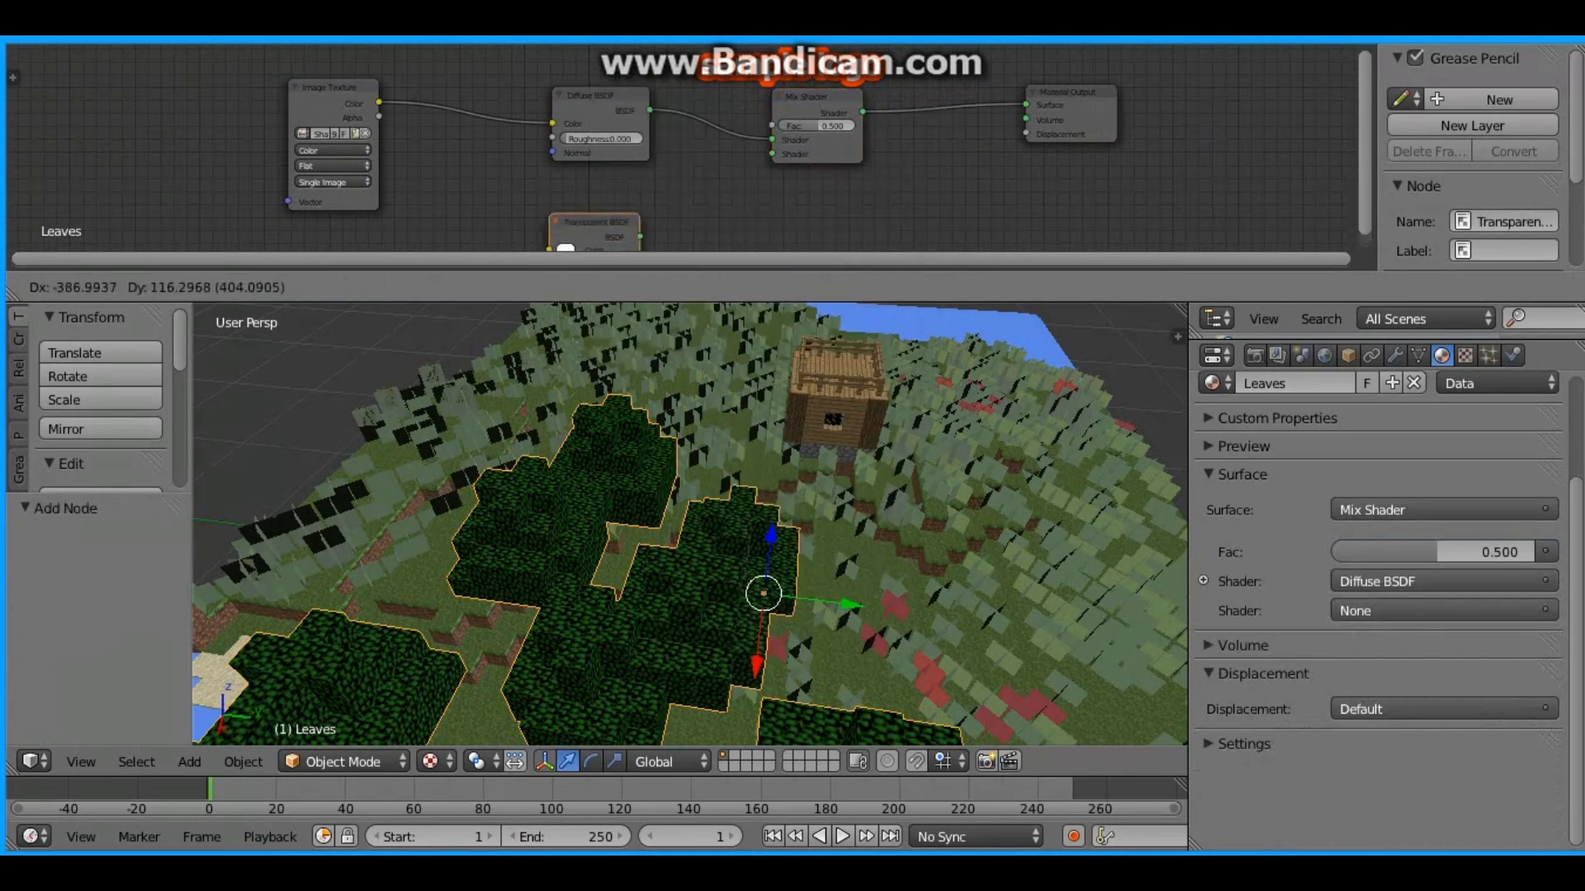
{"action": "left_click", "coordinate": [598, 198]}
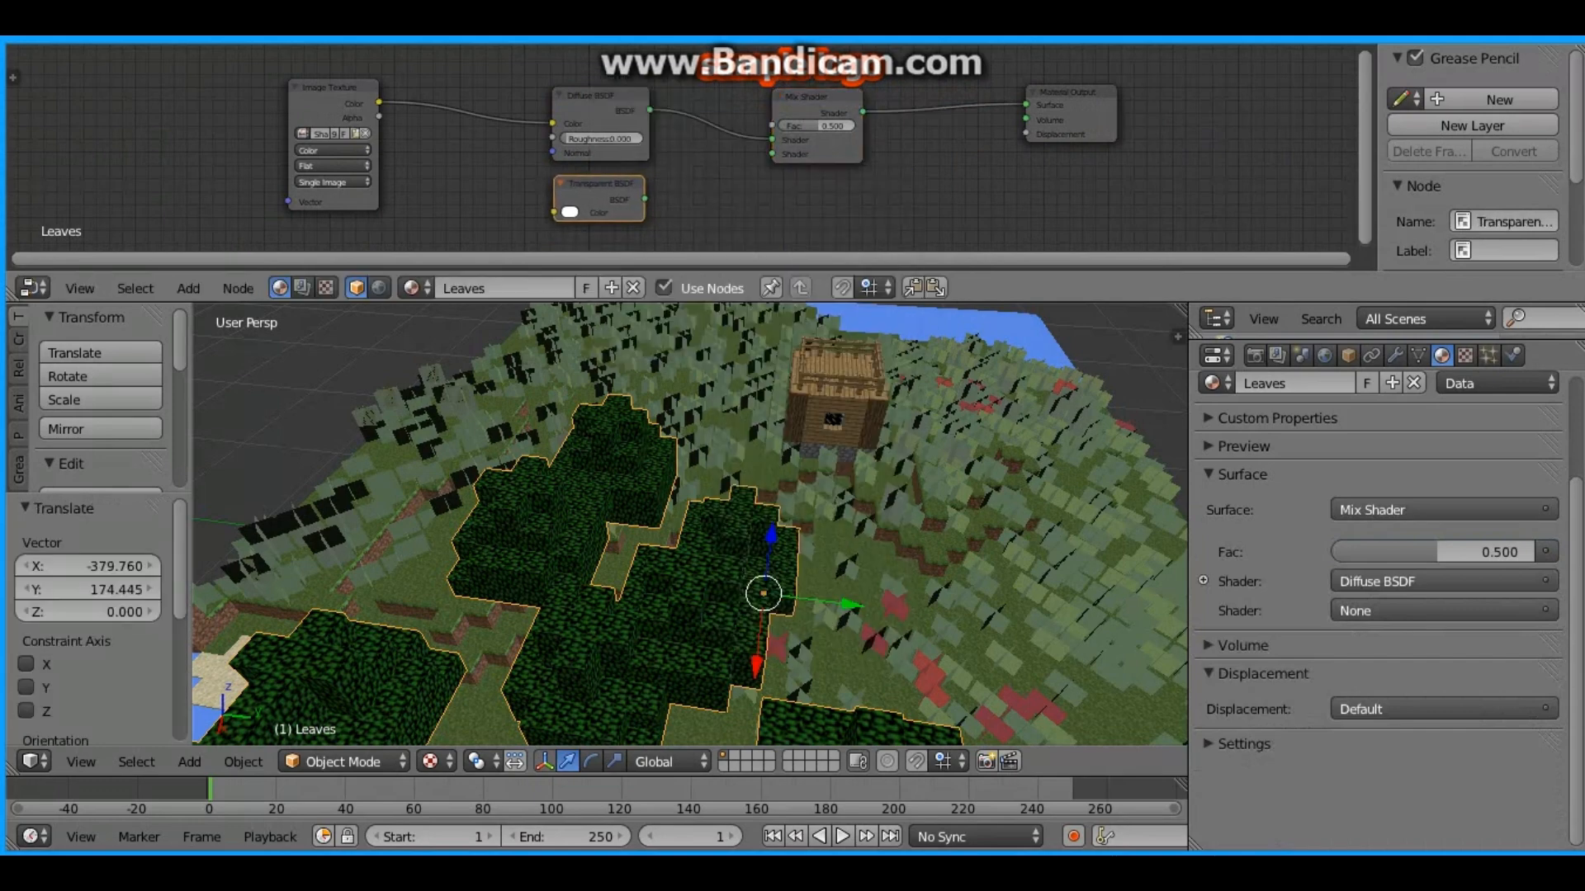
{"action": "mouse_move", "coordinate": [772, 140]}
{"action": "left_mouse_down"}
{"action": "mouse_move", "coordinate": [754, 148]}
{"action": "mouse_move", "coordinate": [773, 154]}
{"action": "mouse_move", "coordinate": [771, 141]}
{"action": "left_mouse_up"}
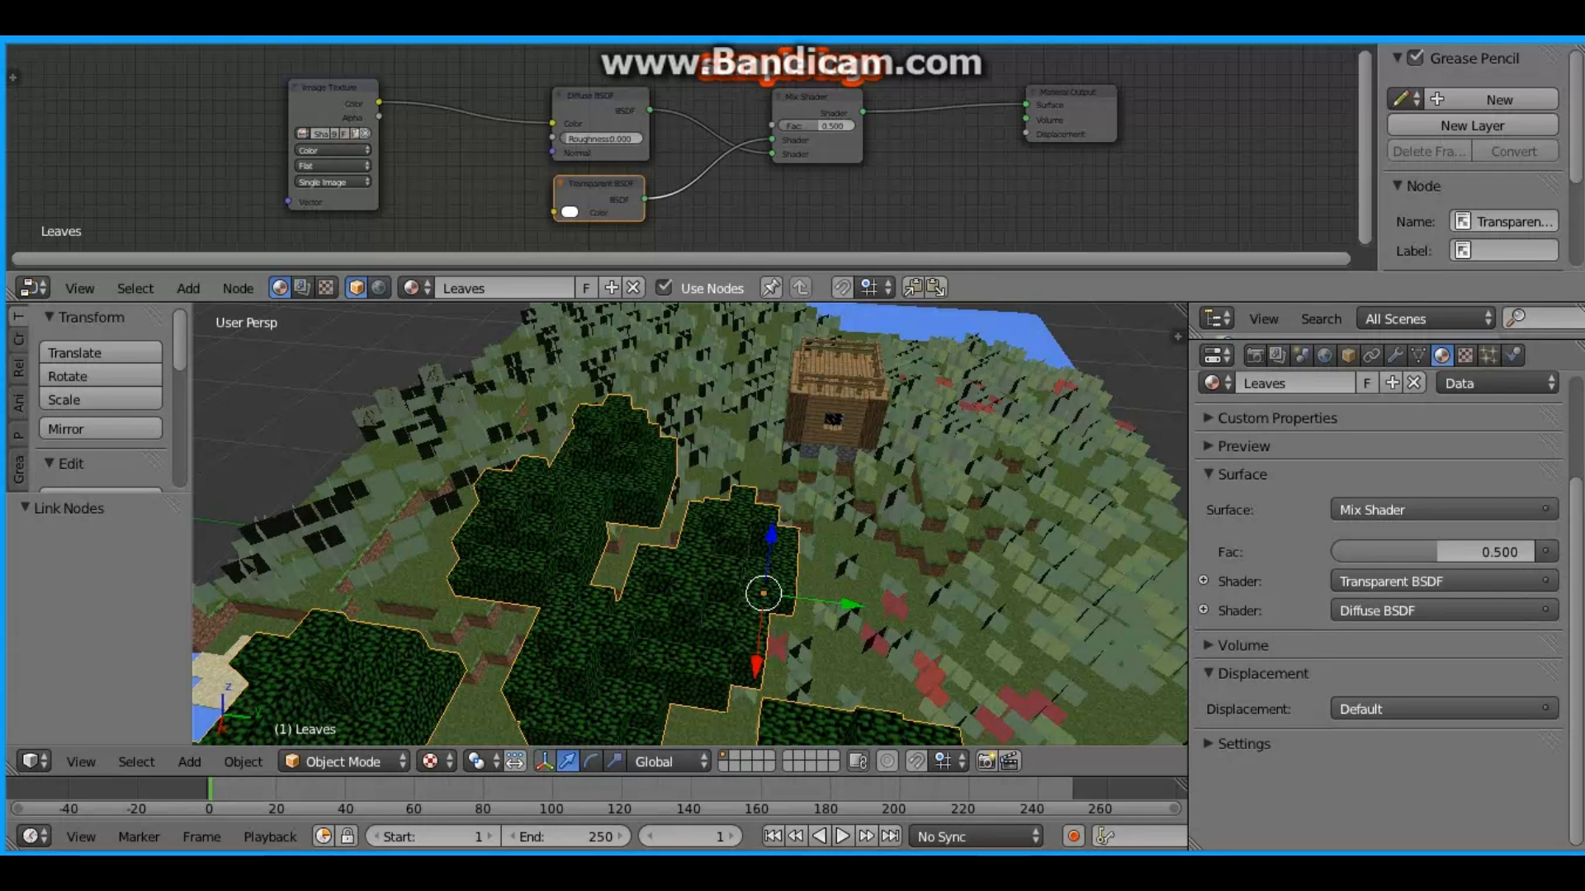
Step: Duplicate the Image Texture node, place the copy above the Diffuse BSDF, and link its Color output to the Mix Shader's Fac input
{"action": "scroll", "coordinate": [640, 206], "scroll_direction": "down", "scroll_amount": 5}
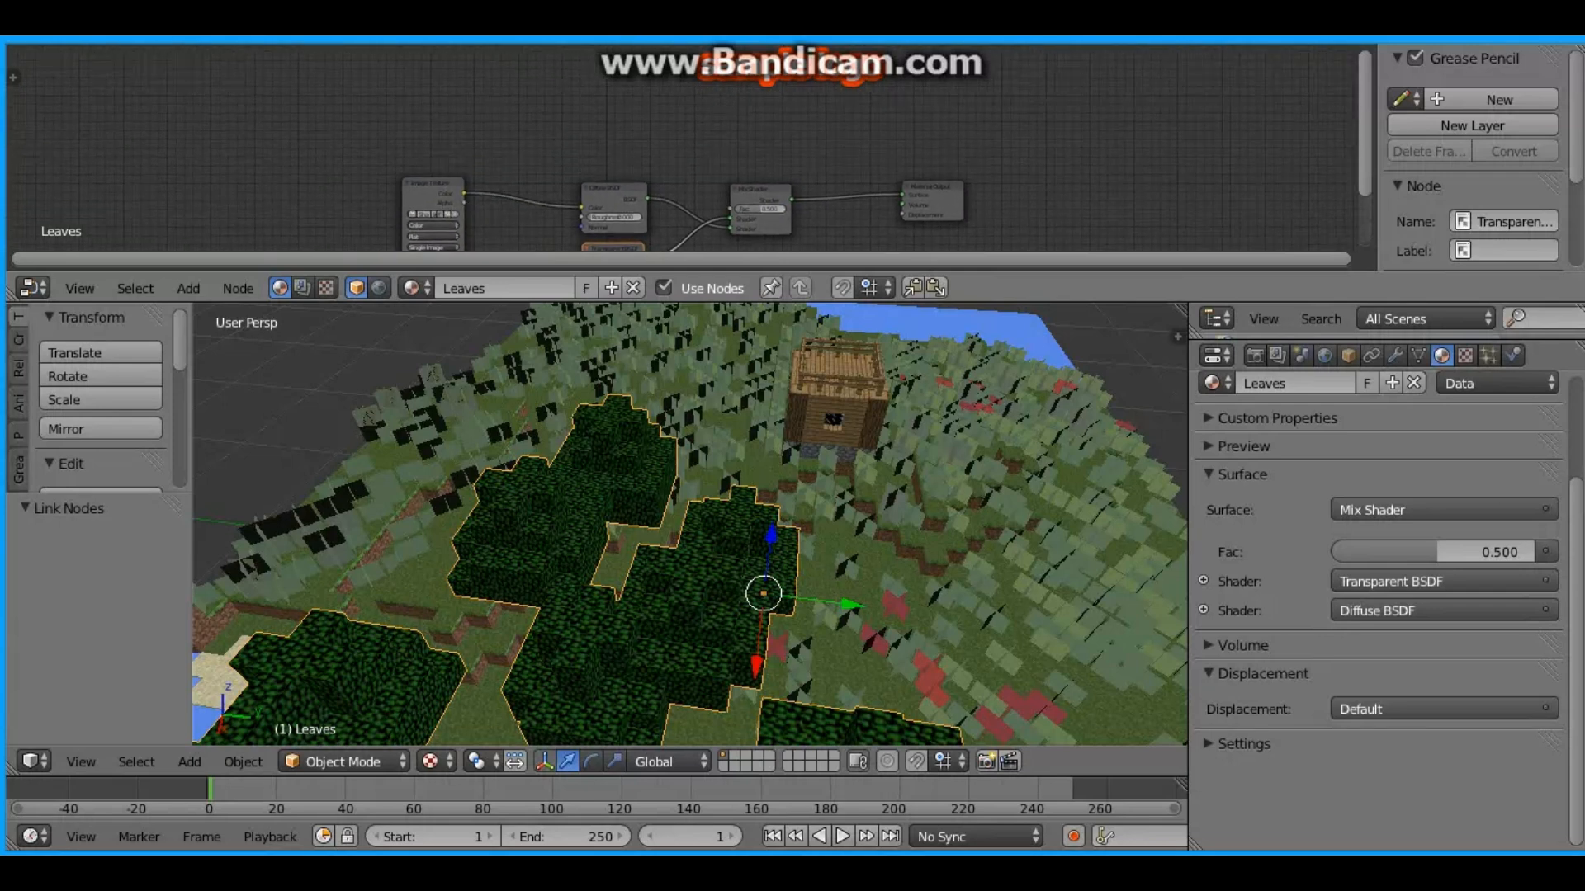
{"action": "left_click", "coordinate": [436, 195]}
{"action": "key", "text": "shift+d"}
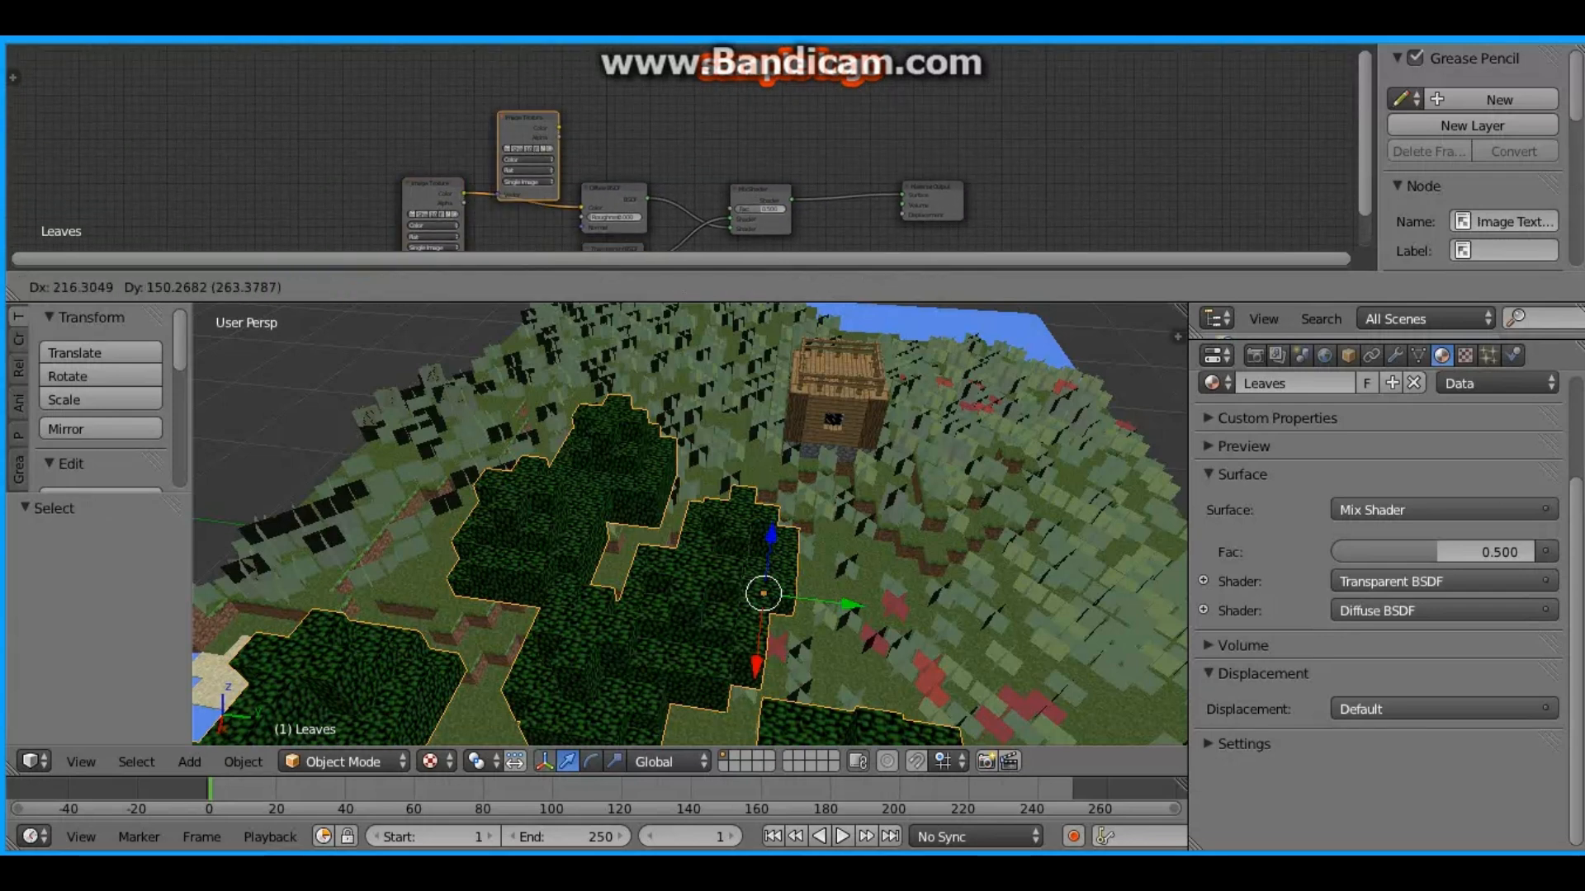
{"action": "left_click", "coordinate": [621, 103]}
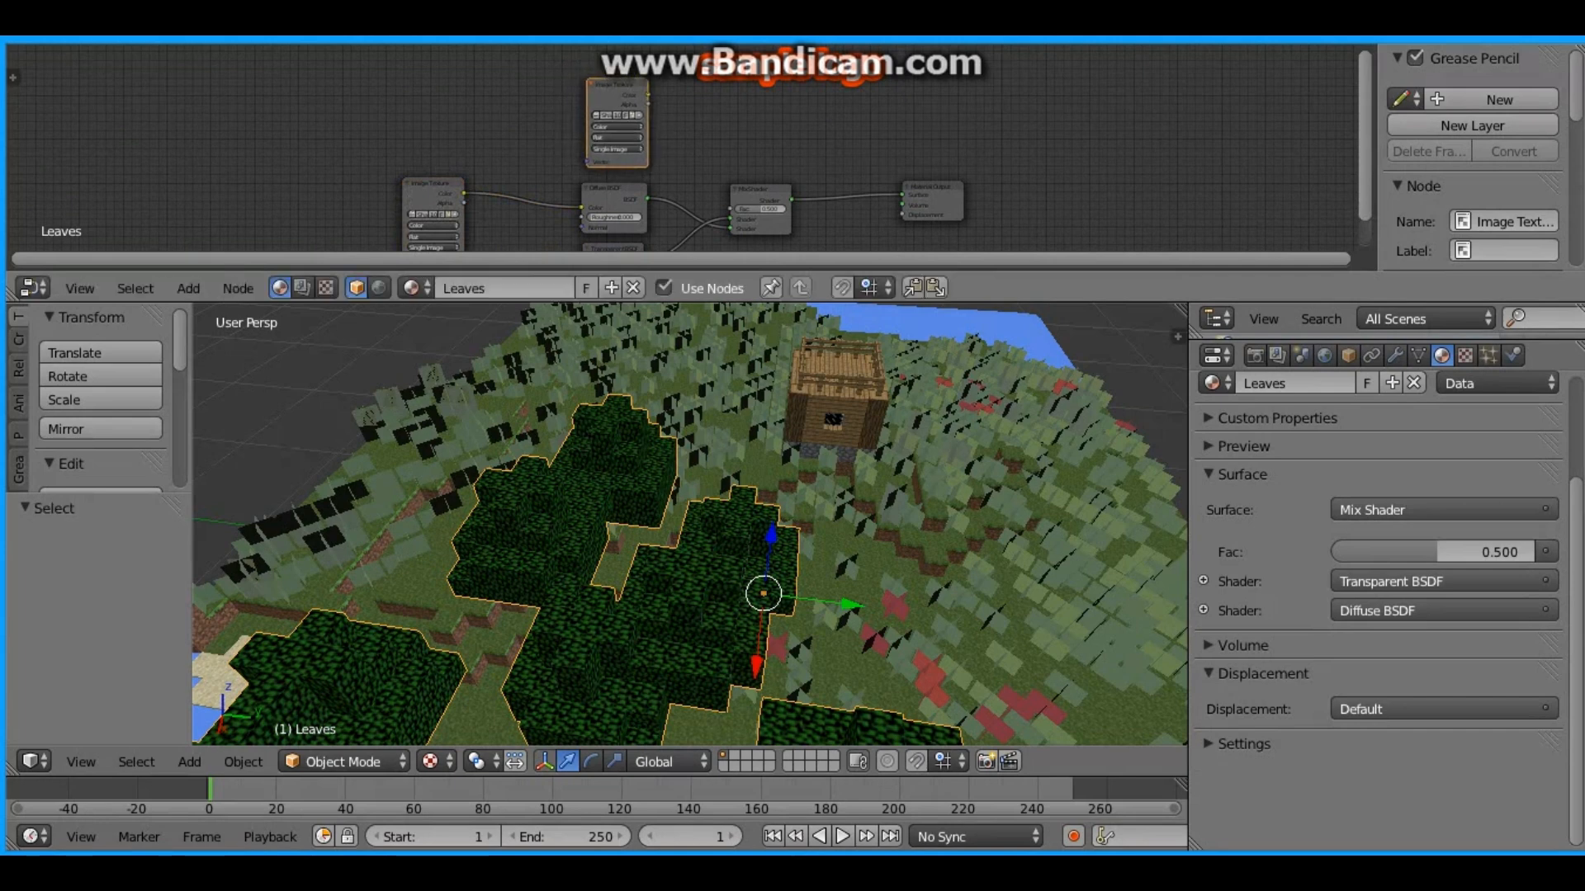
{"action": "left_click_drag", "start_coordinate": [704, 175], "coordinate": [733, 209]}
{"action": "mouse_move", "coordinate": [733, 209]}
{"action": "middle_mouse_down"}
{"action": "mouse_move", "coordinate": [727, 173]}
{"action": "mouse_move", "coordinate": [752, 179]}
{"action": "mouse_move", "coordinate": [739, 187]}
{"action": "middle_mouse_up"}
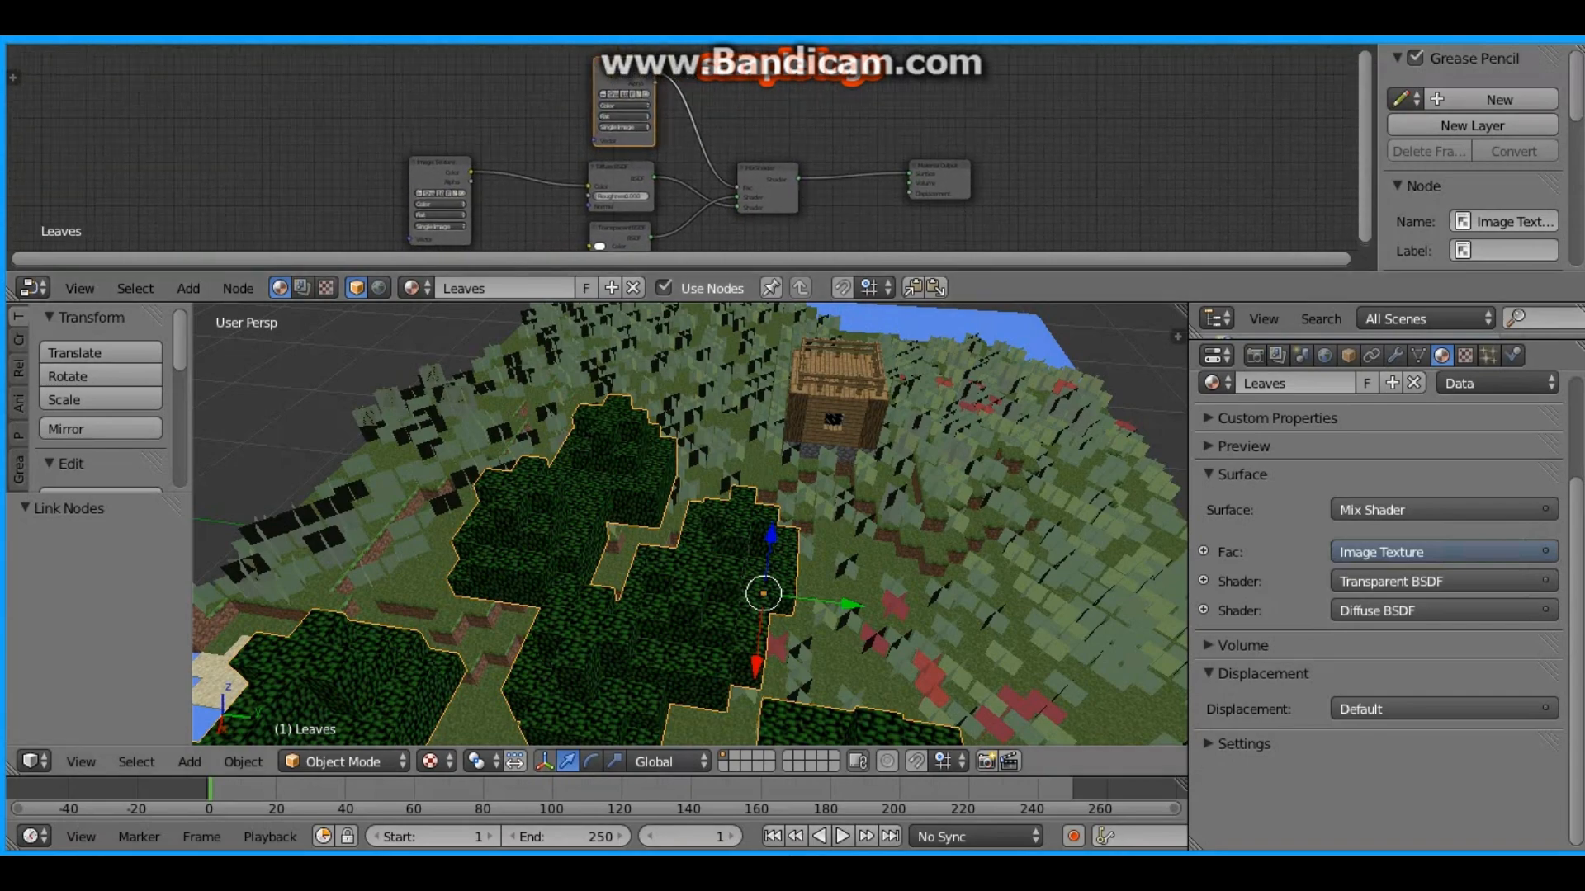
Step: Set the duplicated Image Texture node's image to Shack-Alpha.png.002
{"action": "mouse_move", "coordinate": [742, 503]}
{"action": "middle_mouse_down"}
{"action": "mouse_move", "coordinate": [752, 458]}
{"action": "mouse_move", "coordinate": [697, 524]}
{"action": "mouse_move", "coordinate": [760, 487]}
{"action": "mouse_move", "coordinate": [722, 528]}
{"action": "mouse_move", "coordinate": [752, 495]}
{"action": "mouse_move", "coordinate": [743, 478]}
{"action": "mouse_move", "coordinate": [759, 508]}
{"action": "middle_mouse_up"}
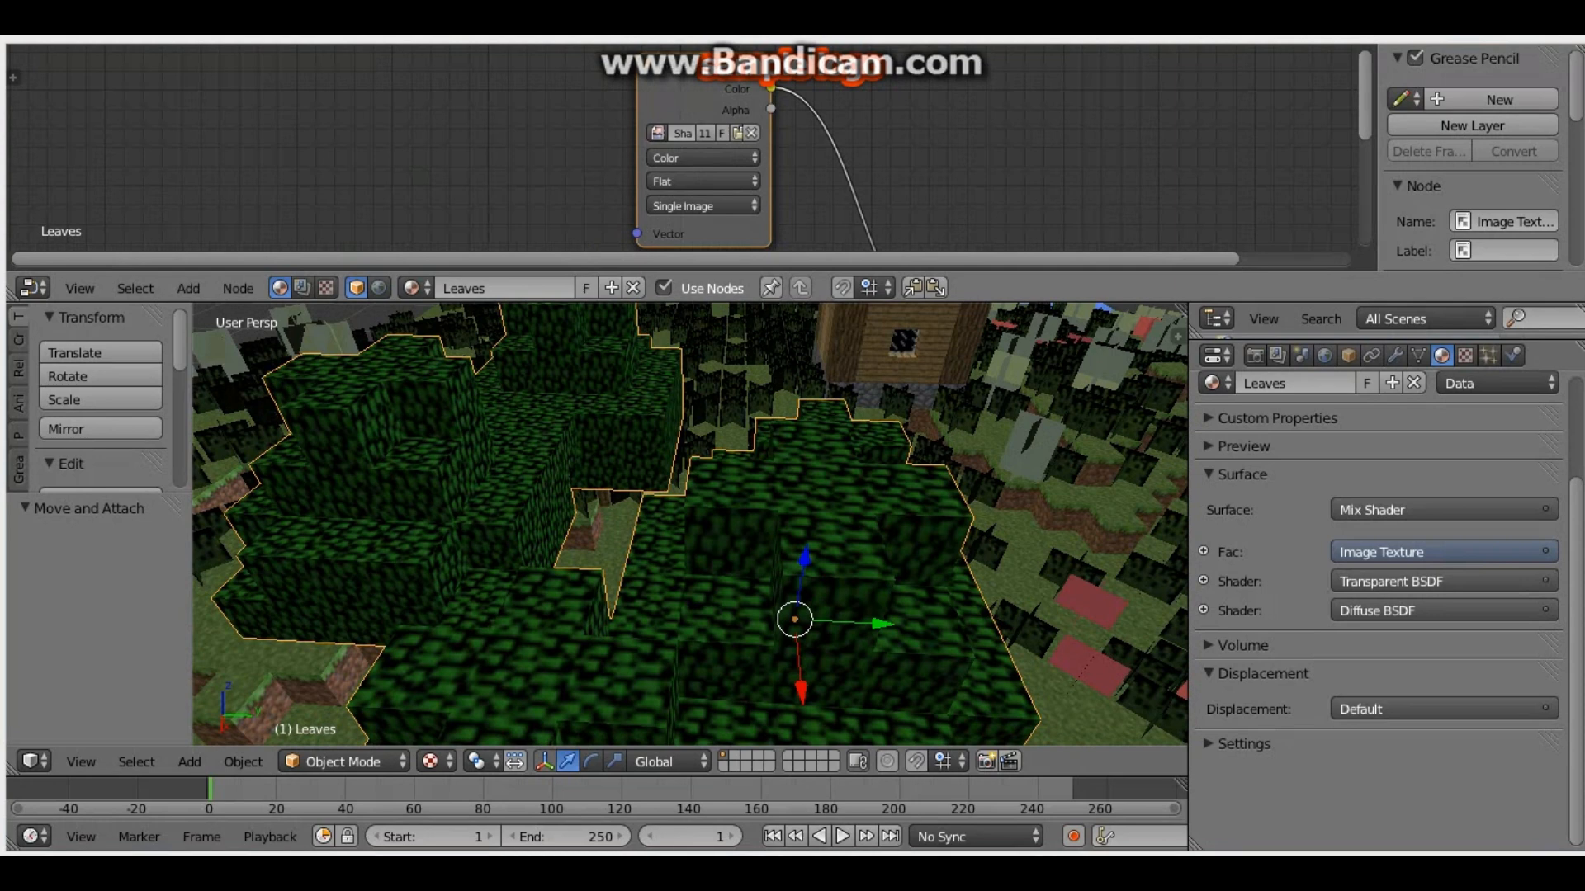
{"action": "left_click", "coordinate": [658, 133]}
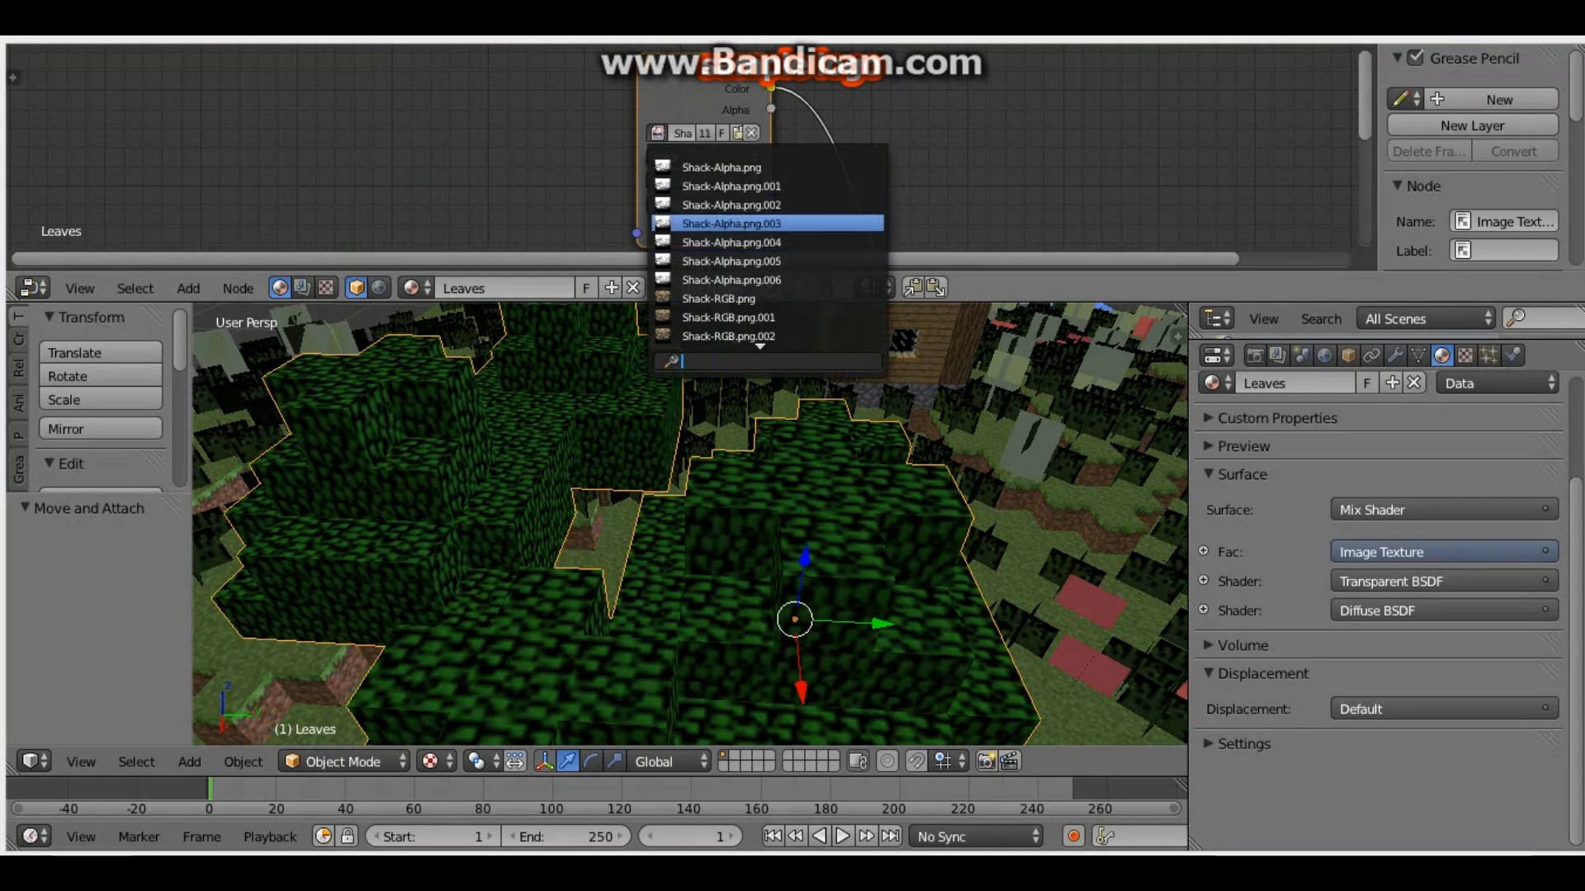
{"action": "left_click", "coordinate": [731, 205]}
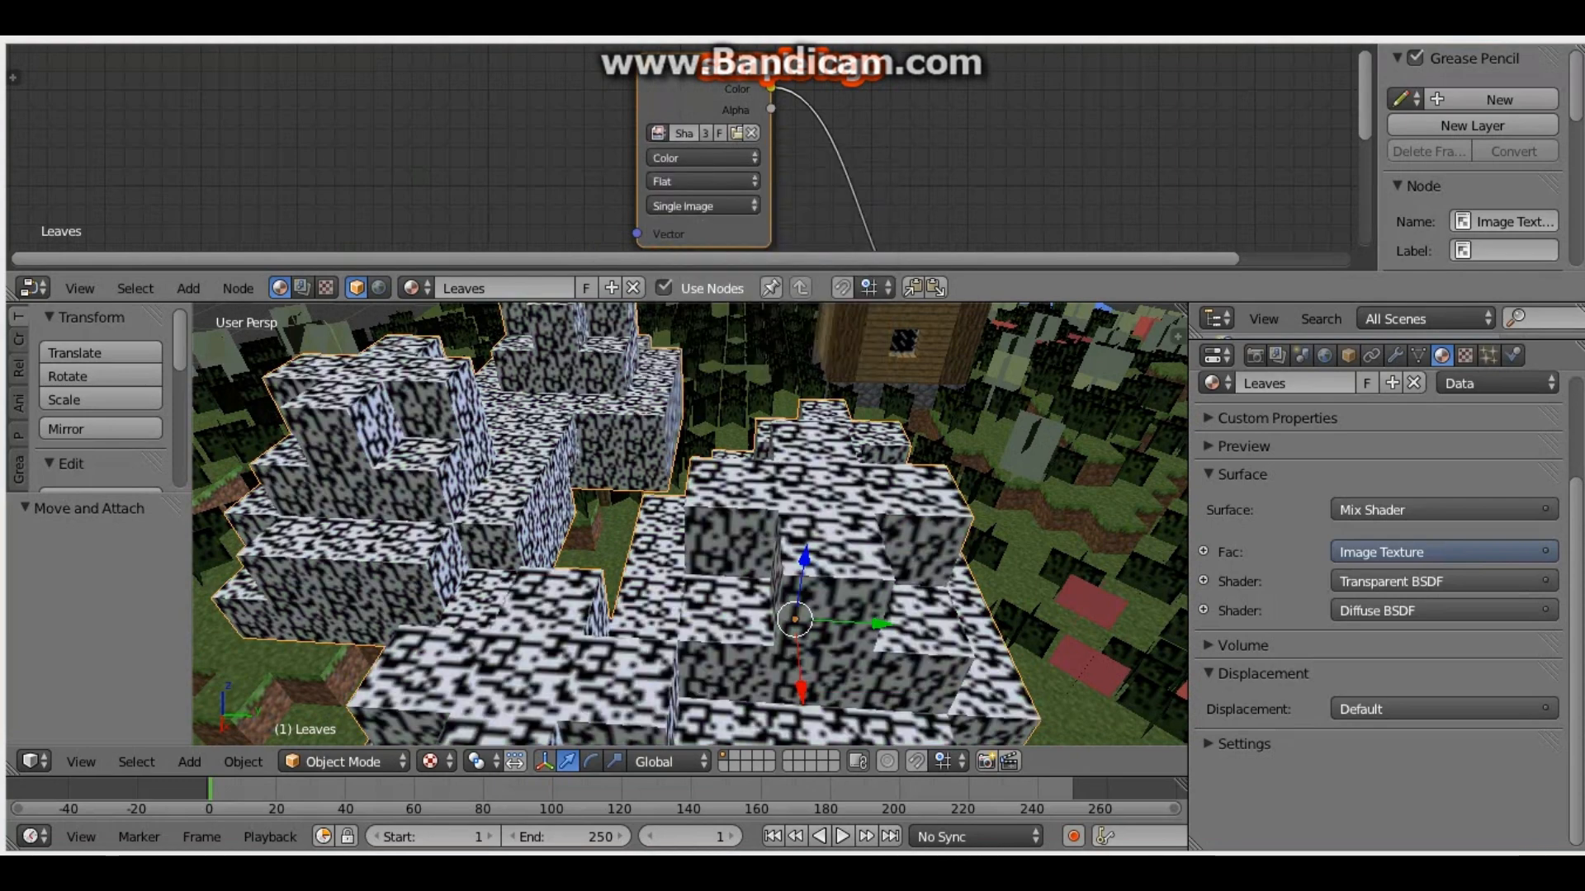
{"action": "mouse_move", "coordinate": [694, 512]}
{"action": "middle_mouse_down"}
{"action": "mouse_move", "coordinate": [731, 462]}
{"action": "mouse_move", "coordinate": [763, 455]}
{"action": "mouse_move", "coordinate": [710, 504]}
{"action": "mouse_move", "coordinate": [764, 549]}
{"action": "mouse_move", "coordinate": [701, 502]}
{"action": "mouse_move", "coordinate": [764, 454]}
{"action": "mouse_move", "coordinate": [731, 499]}
{"action": "mouse_move", "coordinate": [697, 483]}
{"action": "mouse_move", "coordinate": [701, 505]}
{"action": "mouse_move", "coordinate": [712, 458]}
{"action": "mouse_move", "coordinate": [698, 537]}
{"action": "mouse_move", "coordinate": [710, 512]}
{"action": "middle_mouse_up"}
{"action": "scroll", "coordinate": [712, 510], "scroll_direction": "down", "scroll_amount": 3}
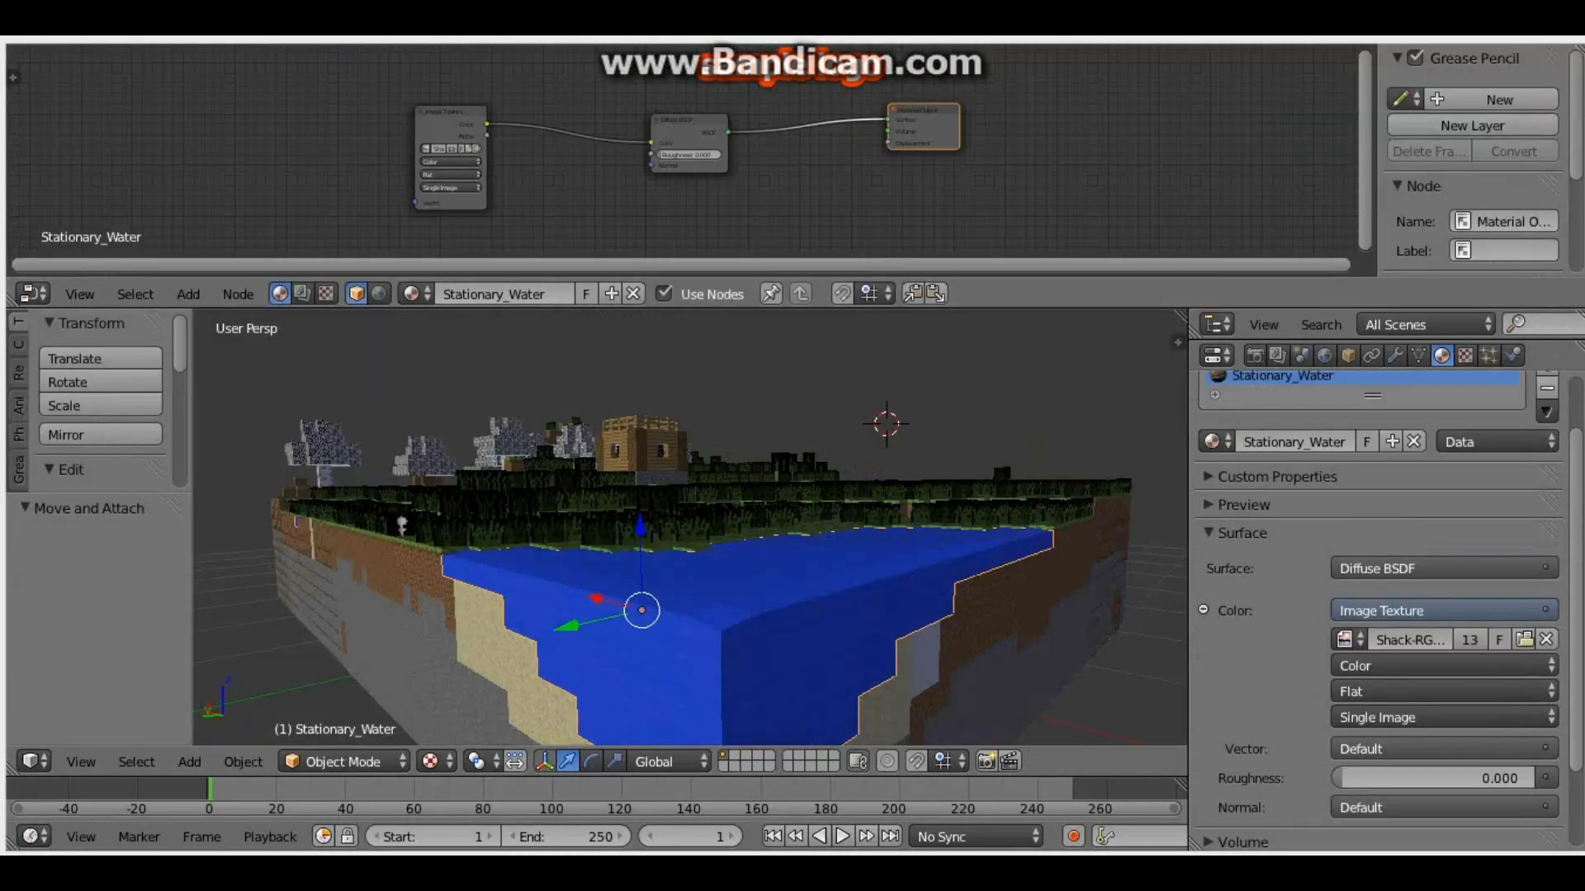
{"action": "mouse_move", "coordinate": [693, 528]}
{"action": "middle_mouse_down"}
{"action": "mouse_move", "coordinate": [652, 530]}
{"action": "mouse_move", "coordinate": [690, 499]}
{"action": "mouse_move", "coordinate": [731, 528]}
{"action": "mouse_move", "coordinate": [687, 533]}
{"action": "mouse_move", "coordinate": [705, 533]}
{"action": "middle_mouse_up"}
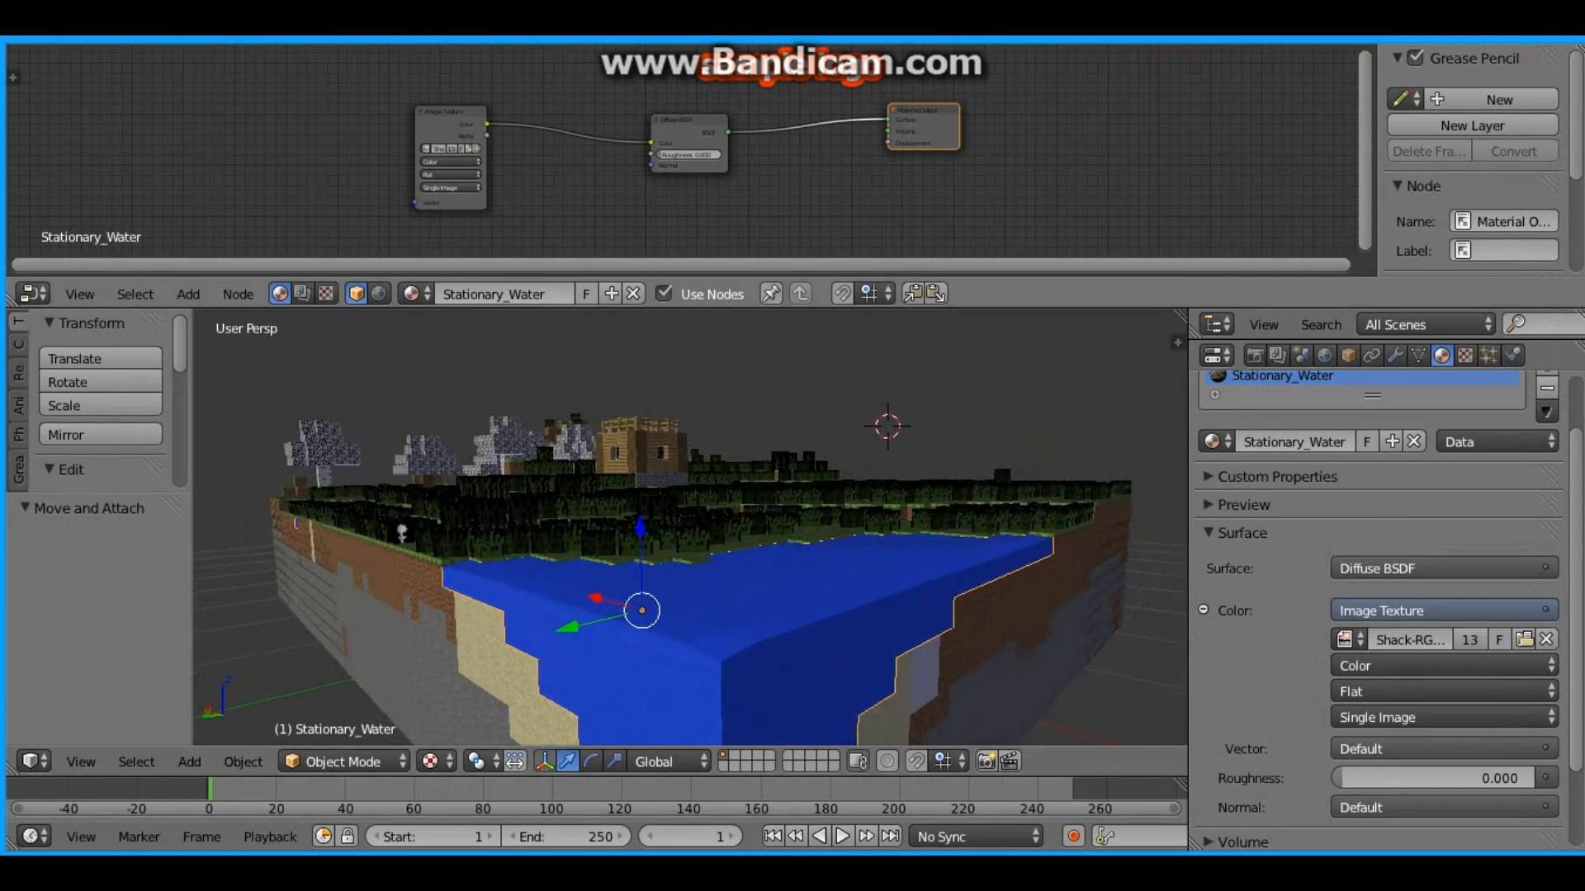
Step: Insert a Mix Shader node on the link between the Diffuse BSDF and Material Output nodes of the Stationary_Water material
{"action": "key", "text": "a"}
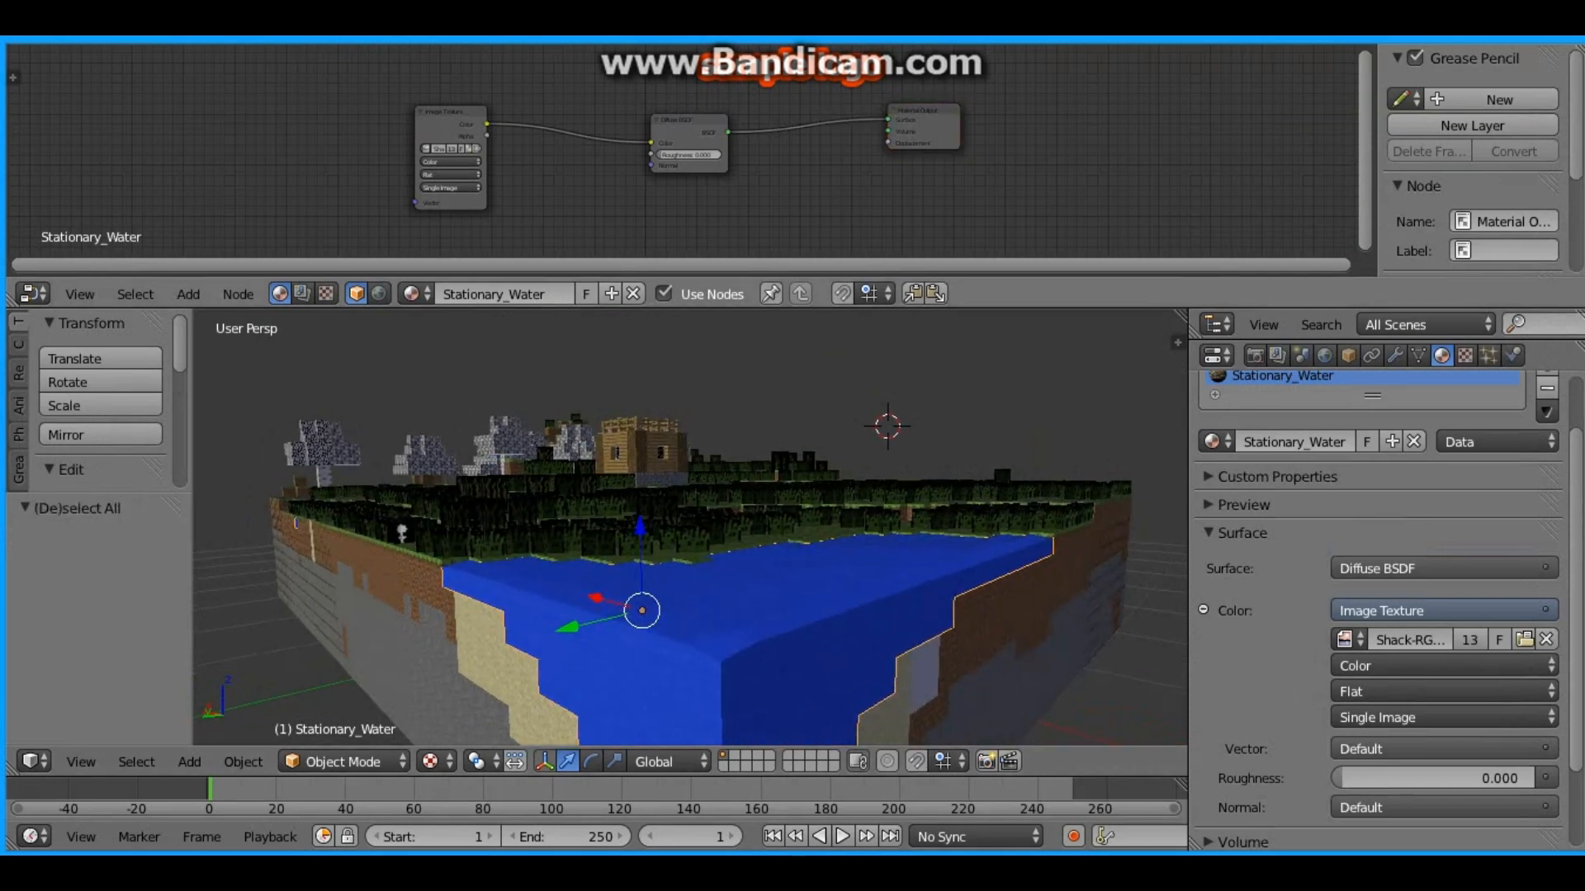
{"action": "key", "text": "shift+a"}
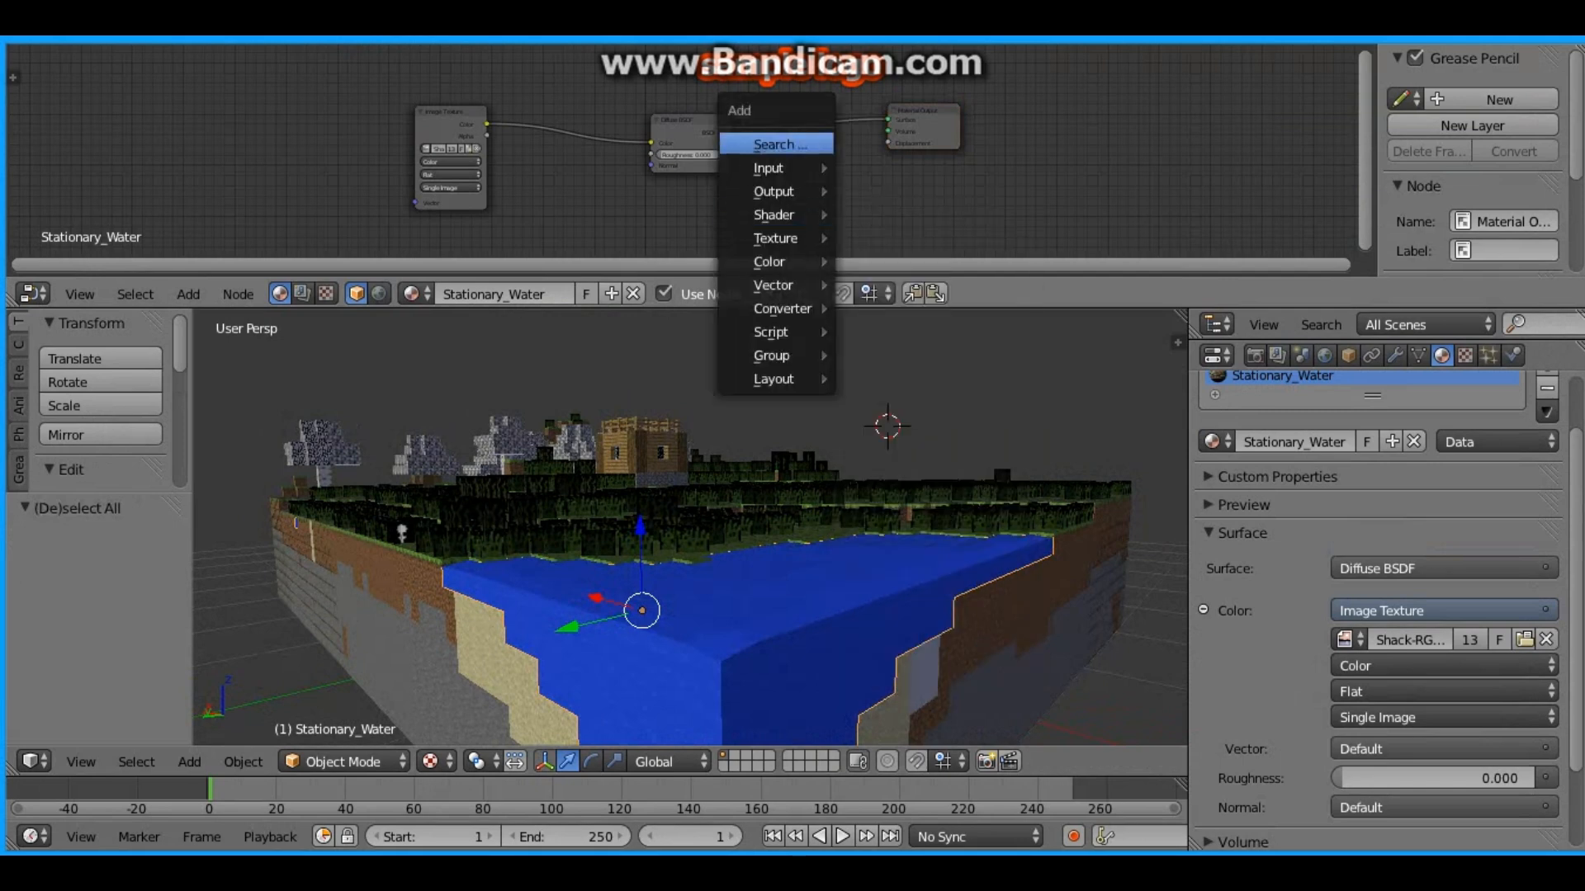
{"action": "mouse_move", "coordinate": [768, 167]}
{"action": "mouse_move", "coordinate": [774, 215]}
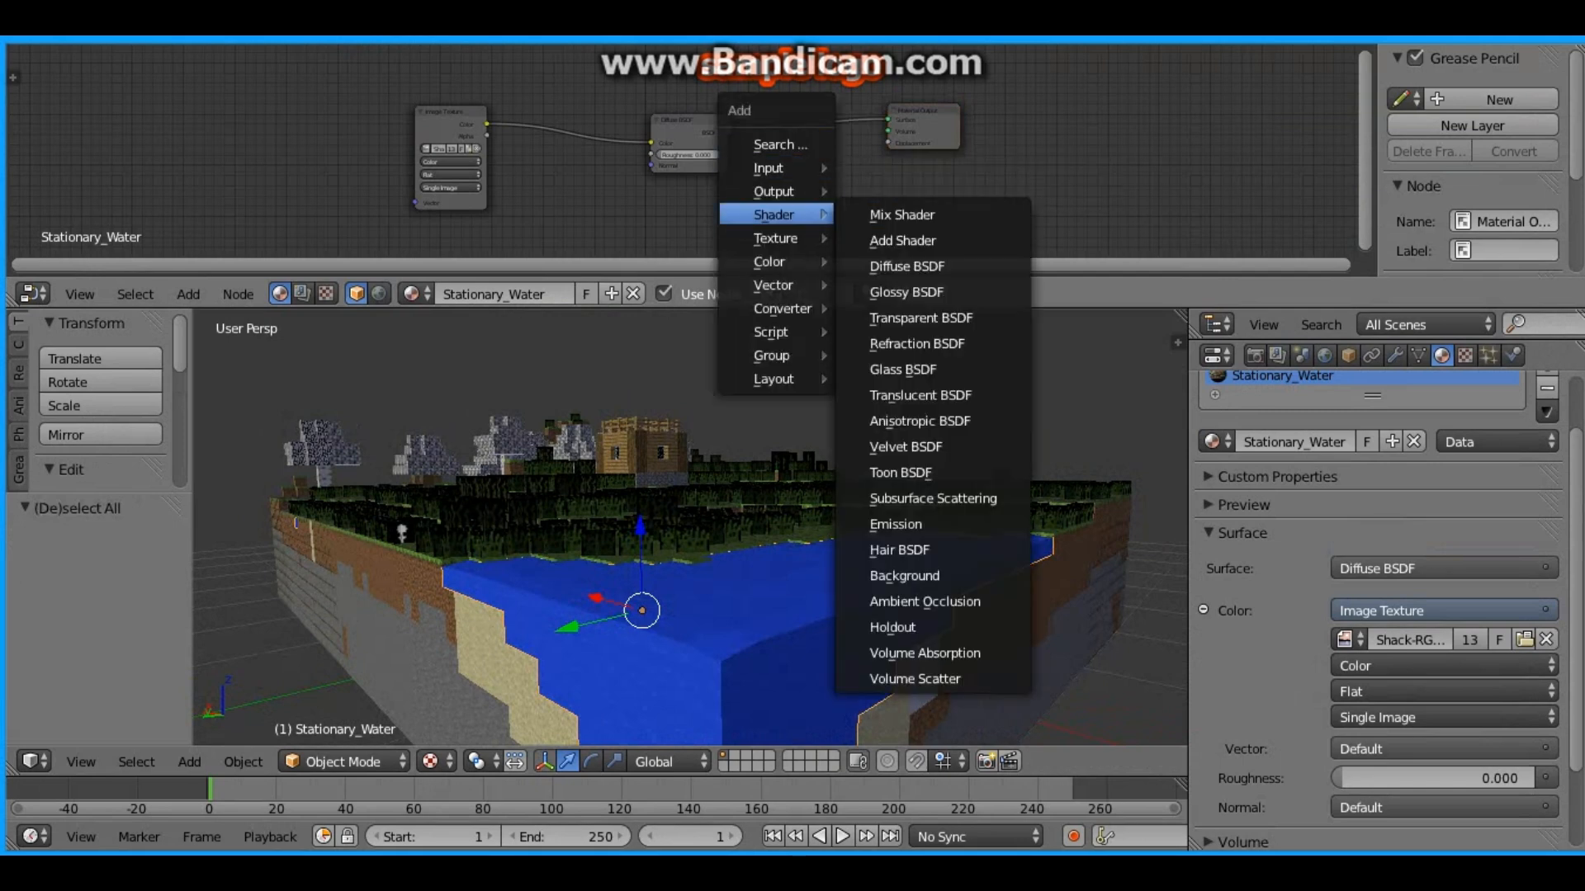
{"action": "left_click", "coordinate": [900, 212]}
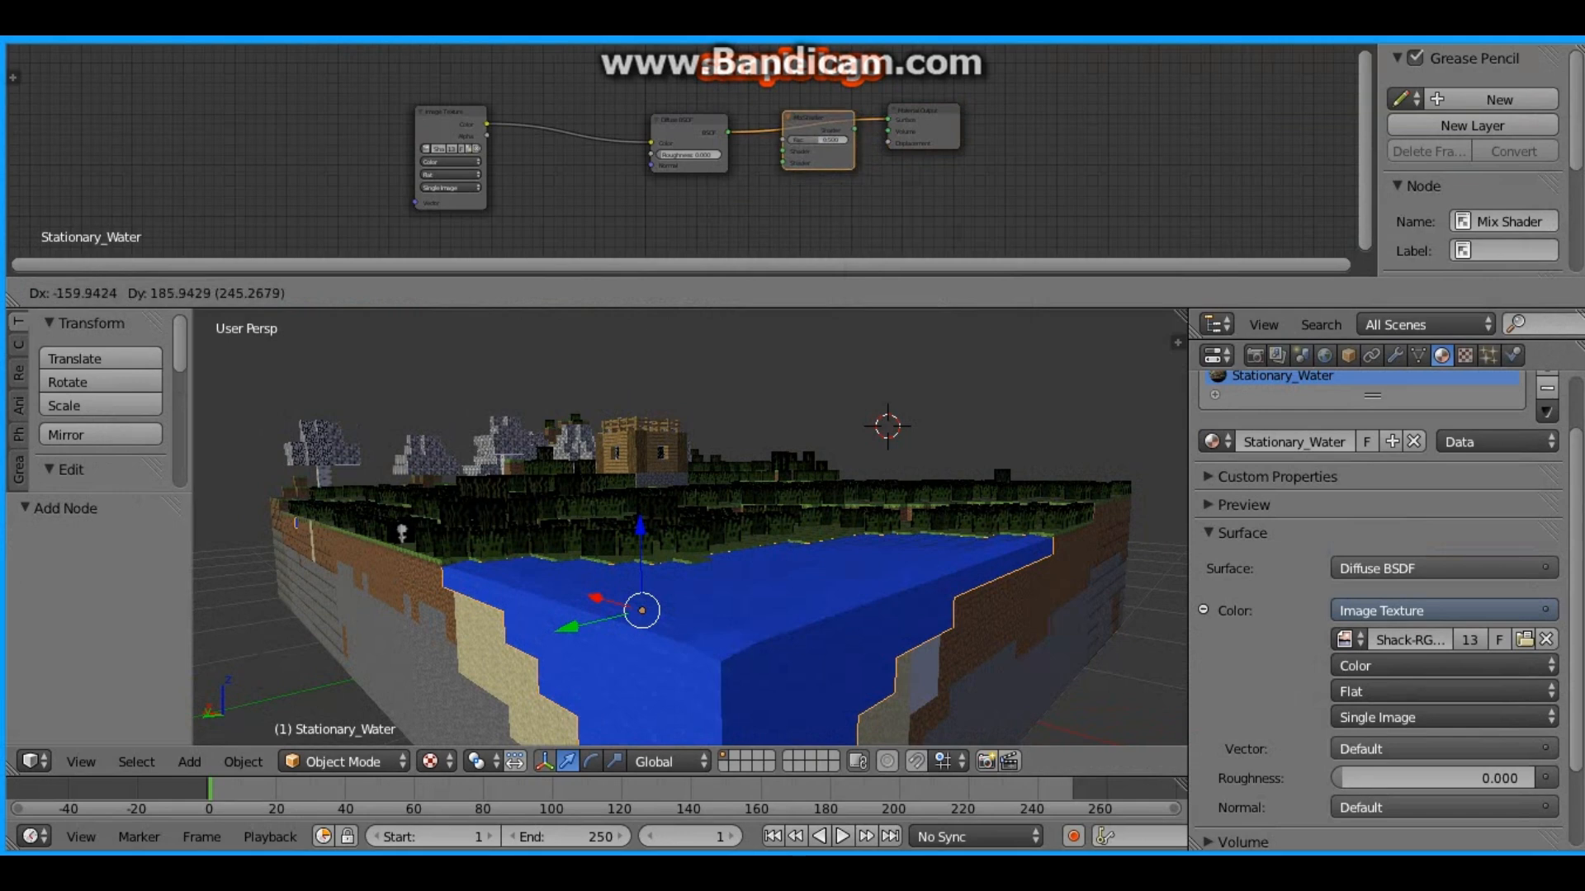
{"action": "left_click", "coordinate": [809, 140]}
Step: Add a Glossy BSDF below the Diffuse BSDF and link it to the Mix Shader's second shader input
{"action": "key", "text": "shift+a"}
{"action": "mouse_move", "coordinate": [619, 225]}
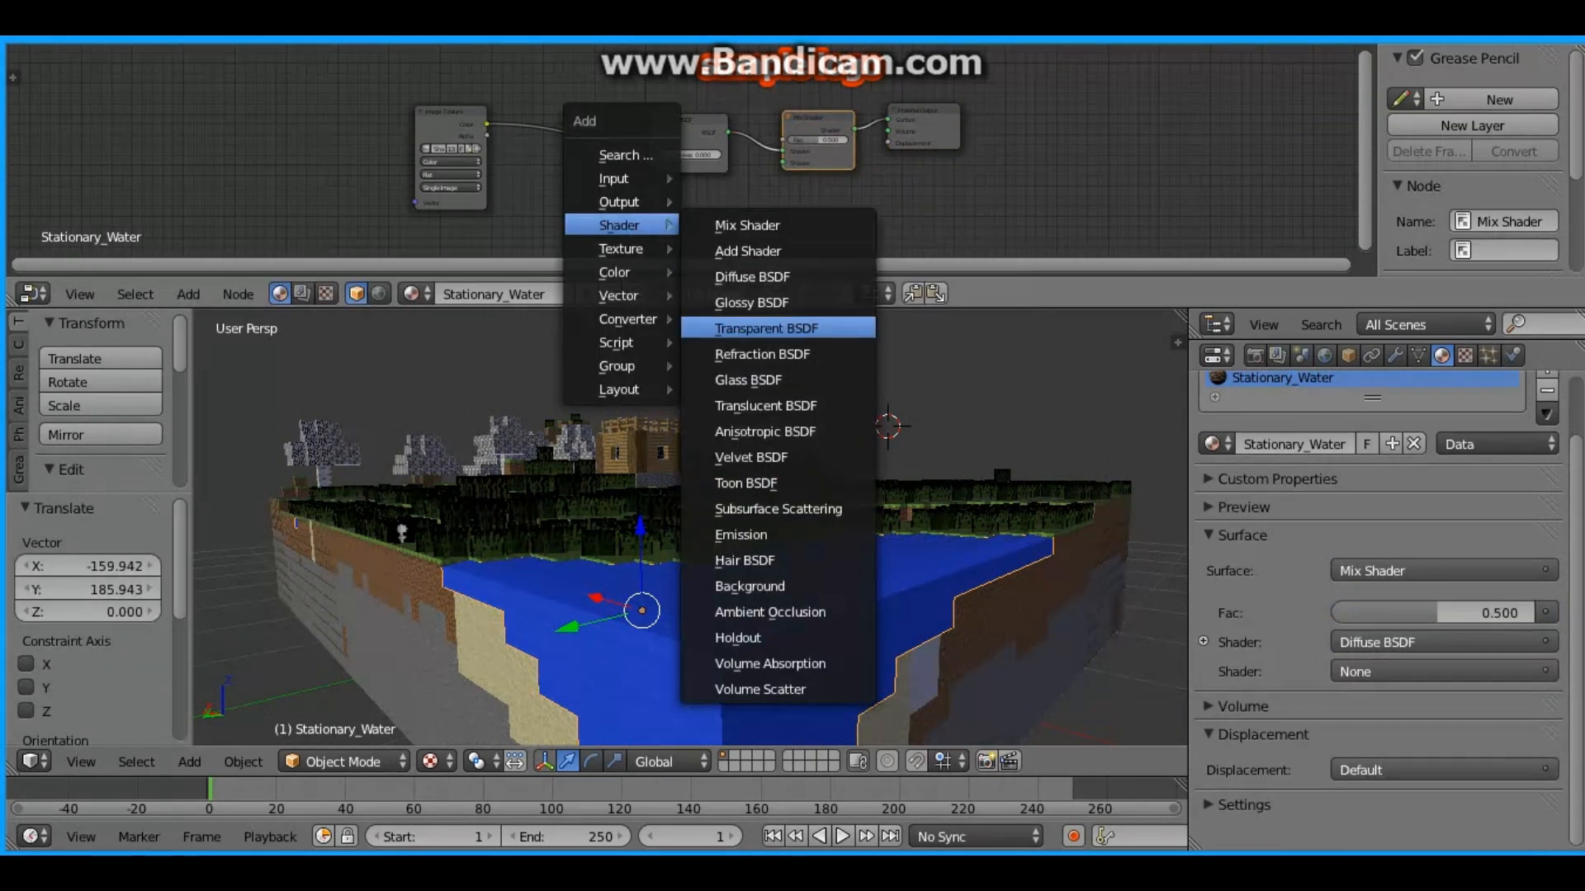
{"action": "left_click", "coordinate": [751, 303]}
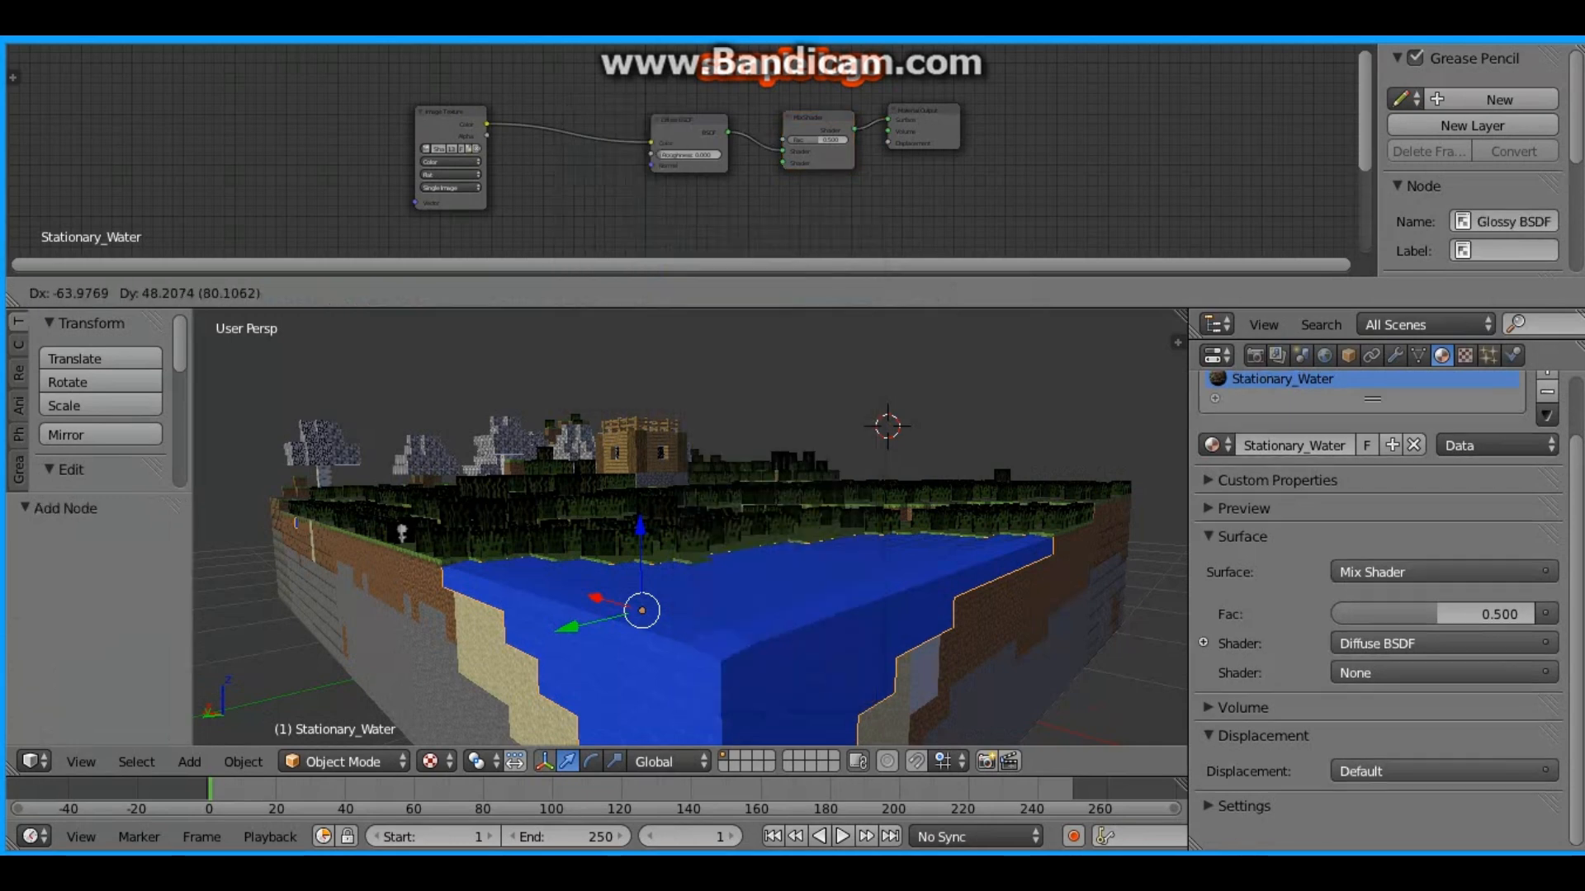
{"action": "left_click", "coordinate": [645, 184]}
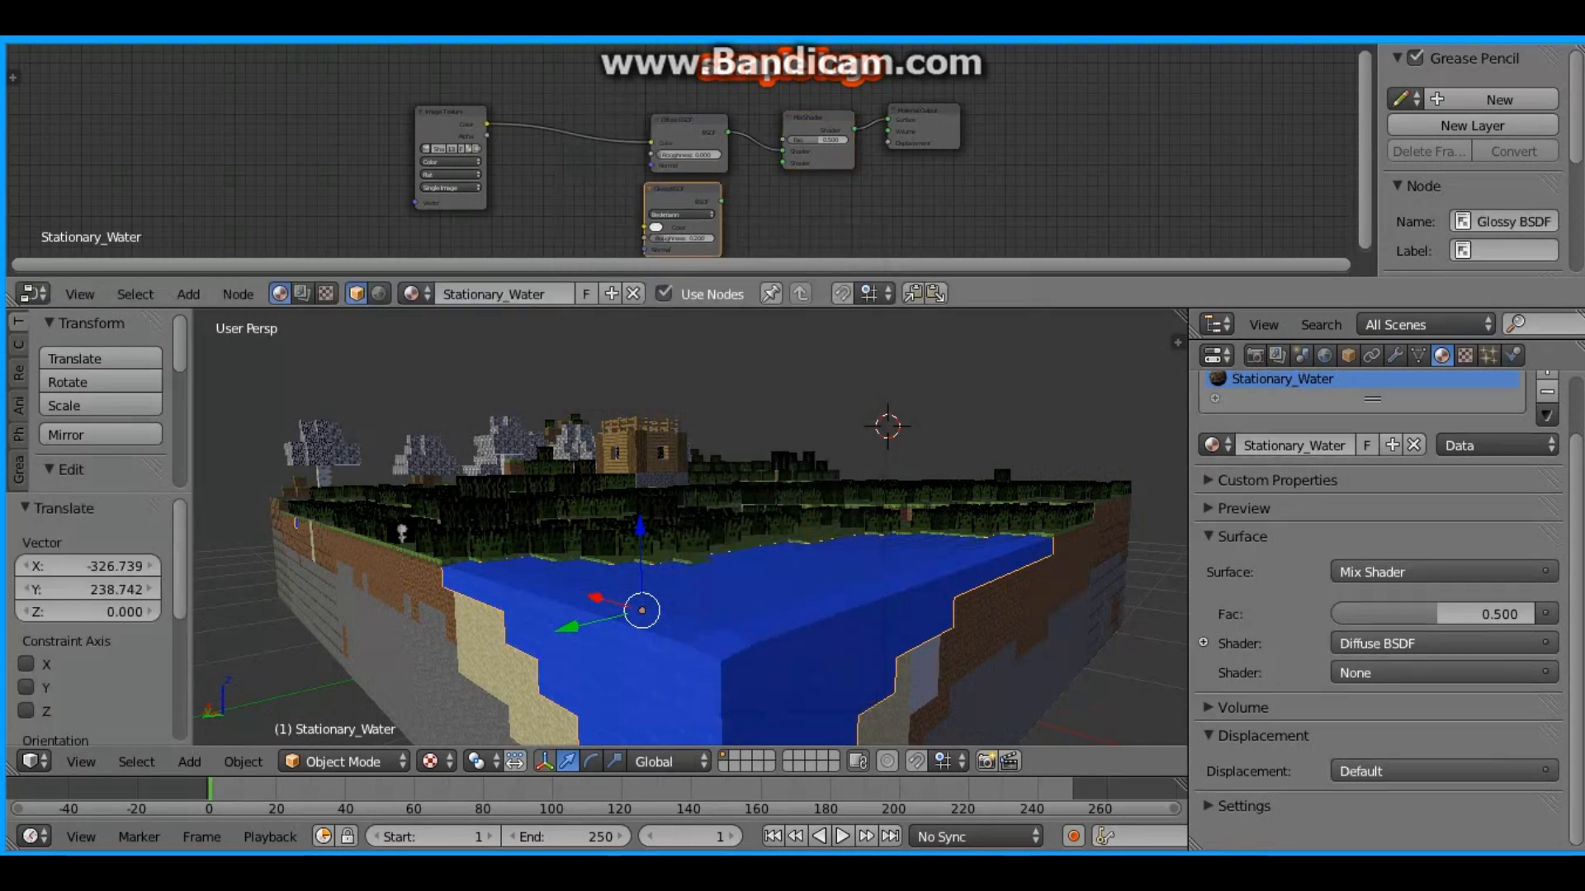
{"action": "left_click_drag", "start_coordinate": [721, 201], "coordinate": [782, 162]}
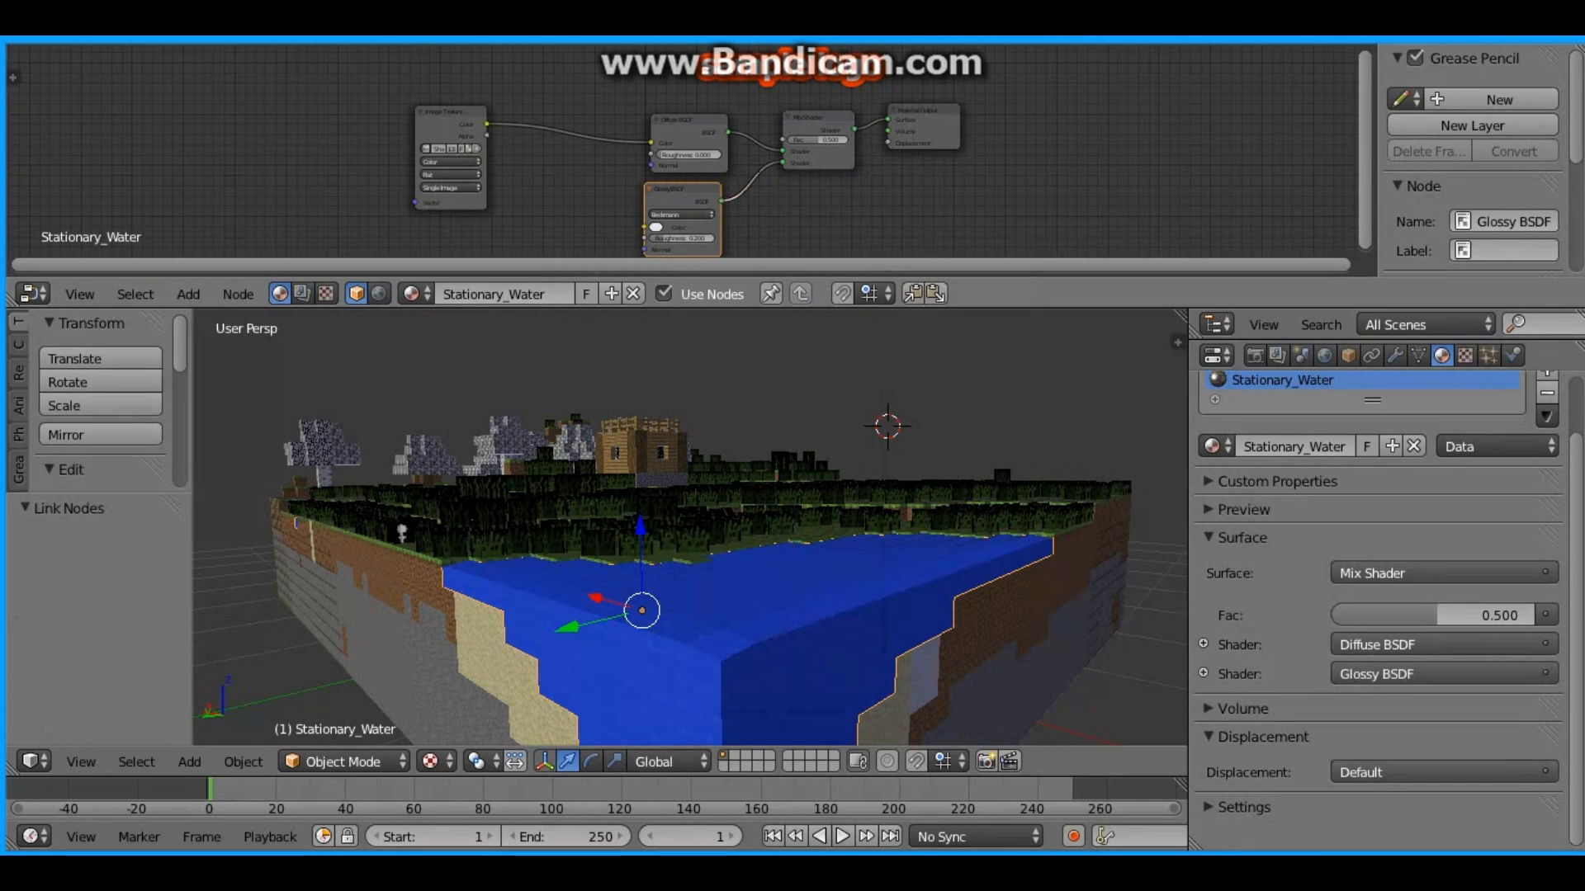
Step: Add a Bump node, feed the Image Texture's Color into its Height, and link its Normal output to the Diffuse and Glossy Normal inputs
{"action": "key", "text": "shift+a"}
{"action": "mouse_move", "coordinate": [515, 249]}
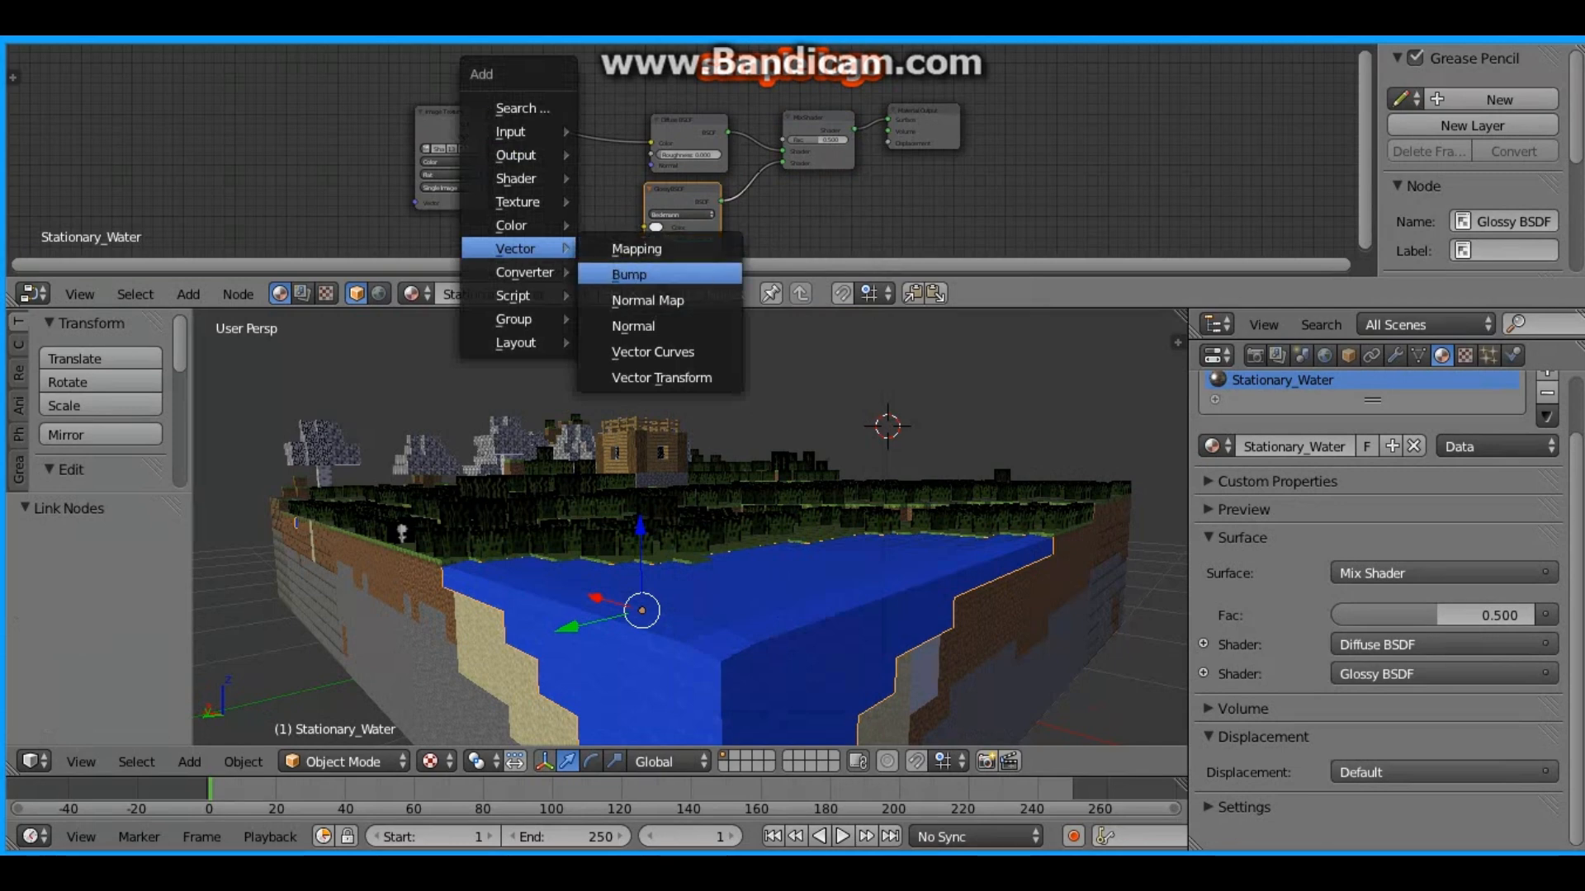
{"action": "left_click", "coordinate": [629, 274]}
{"action": "left_click", "coordinate": [578, 161]}
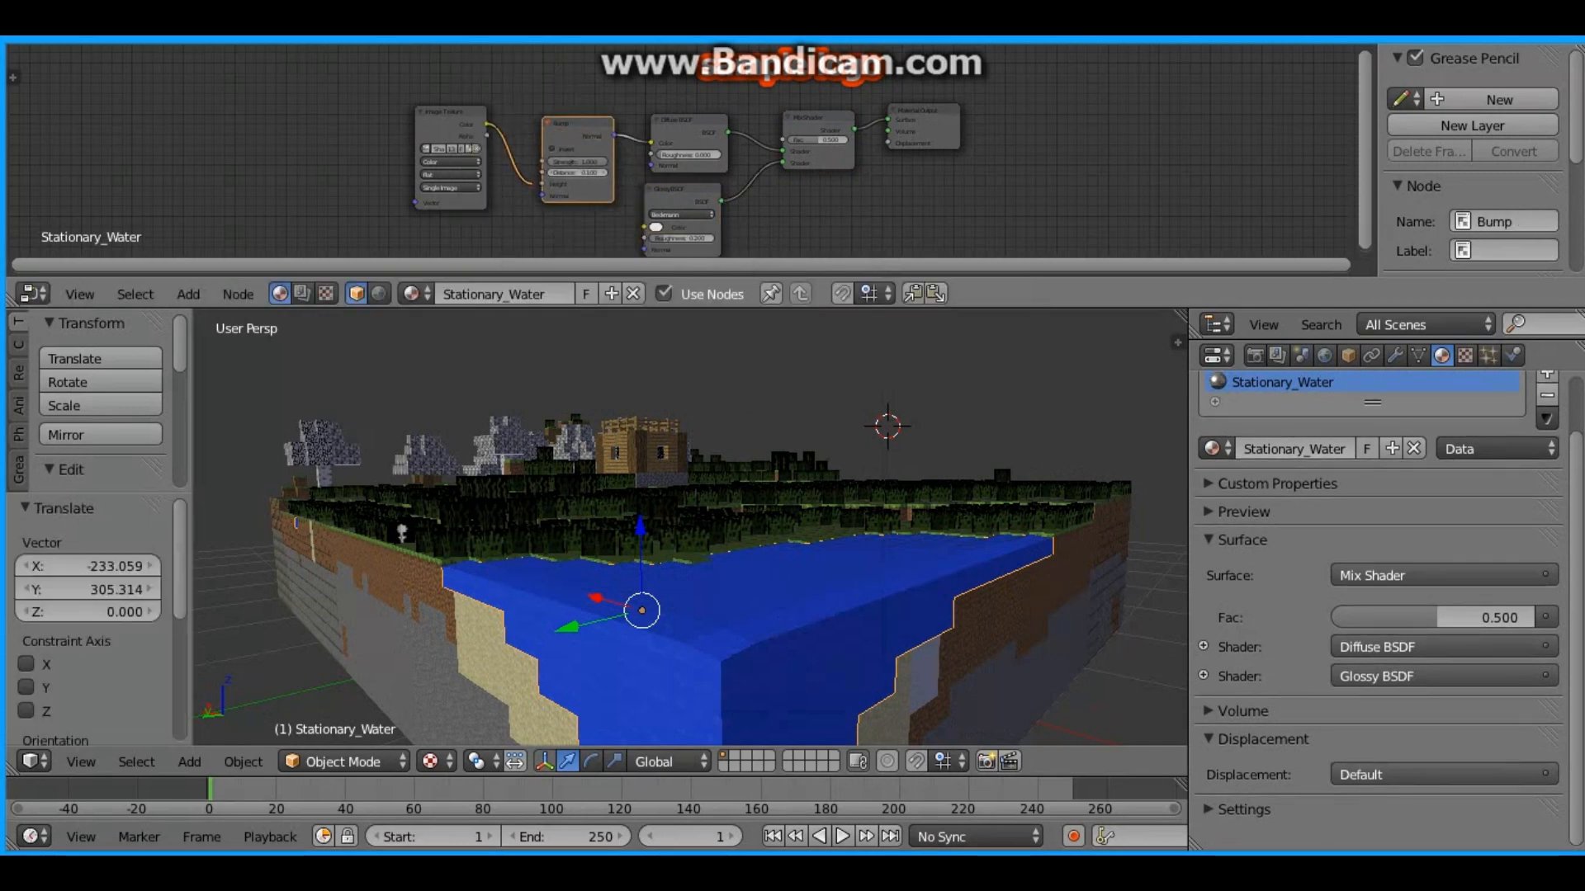
{"action": "left_click_drag", "start_coordinate": [532, 184], "coordinate": [542, 184]}
{"action": "left_click_drag", "start_coordinate": [626, 142], "coordinate": [651, 165]}
{"action": "scroll", "coordinate": [652, 164], "scroll_direction": "up", "scroll_amount": 2}
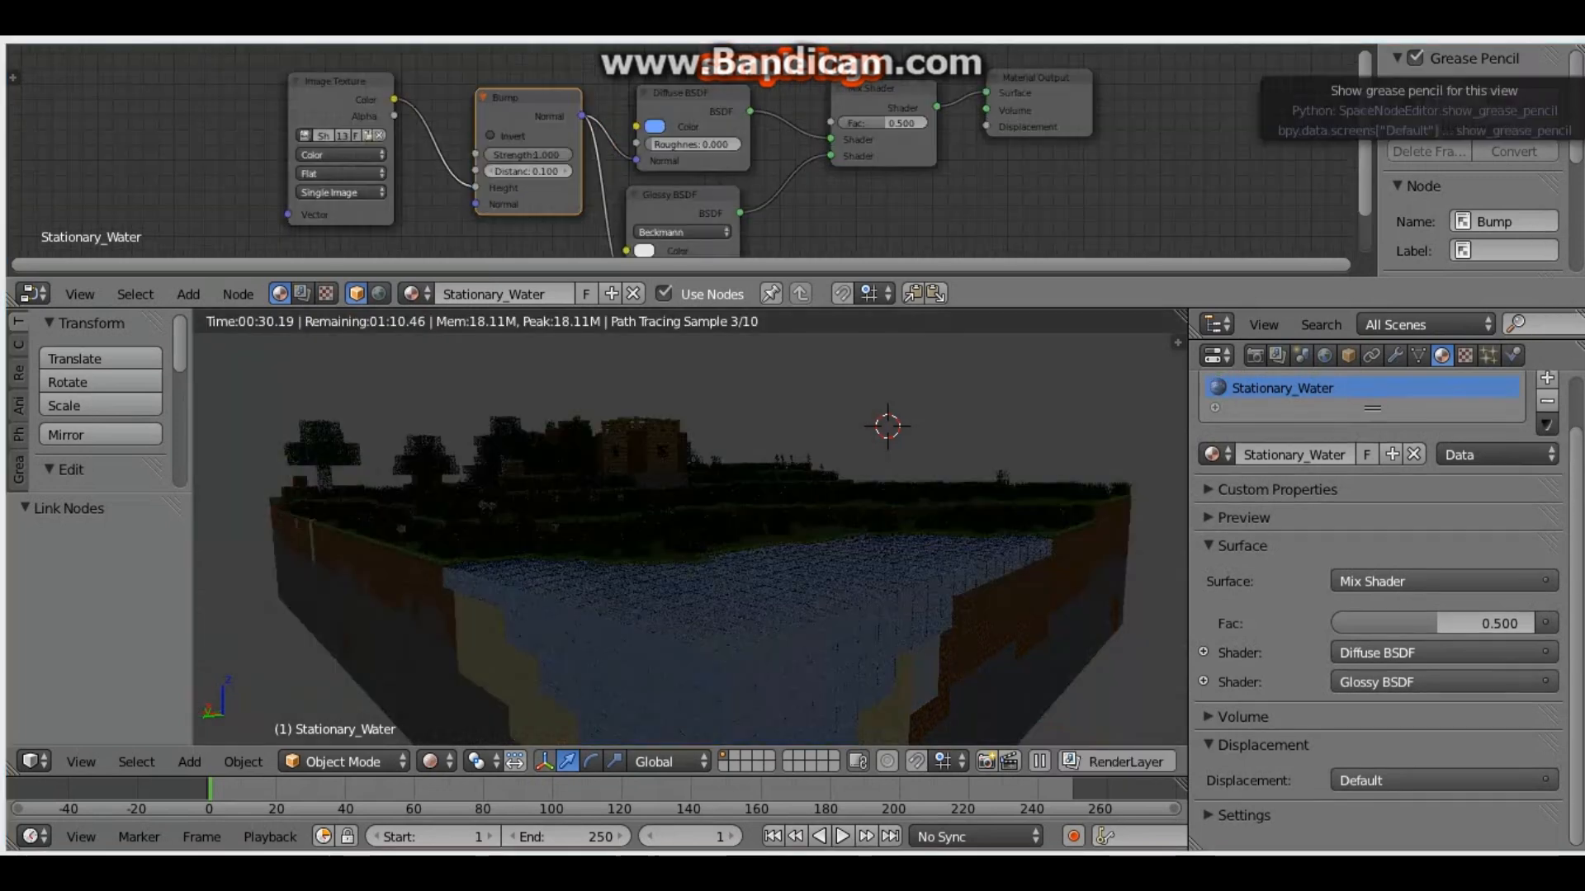
{"action": "left_click", "coordinate": [694, 145]}
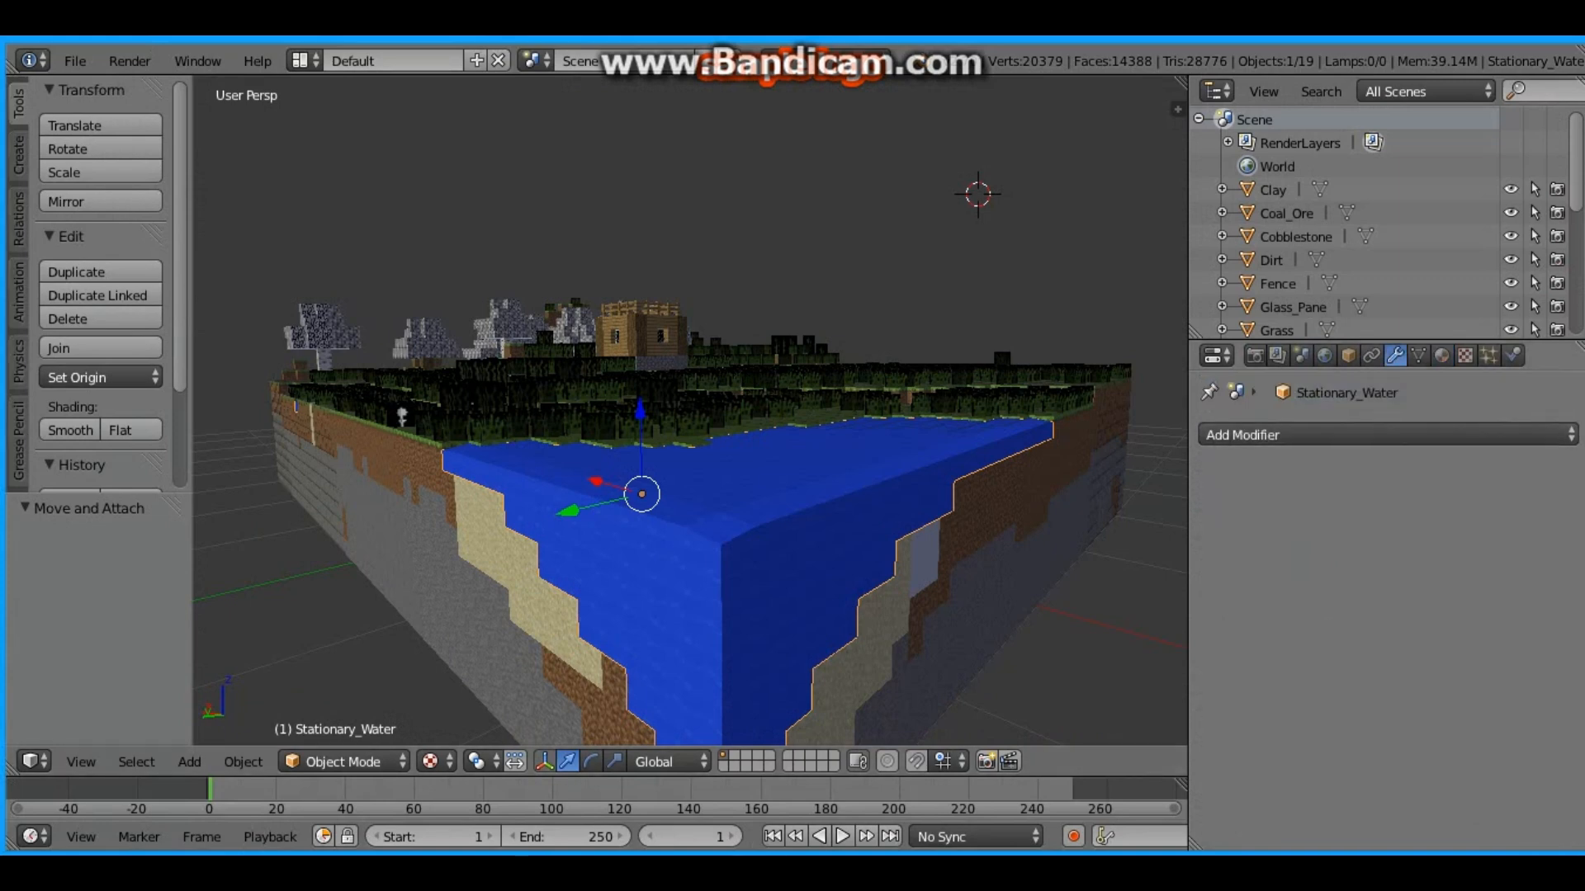
Step: Add a Displace modifier to the Stationary_Water object with Midlevel 1.000 and Strength 0.07
{"action": "left_click", "coordinate": [1386, 435]}
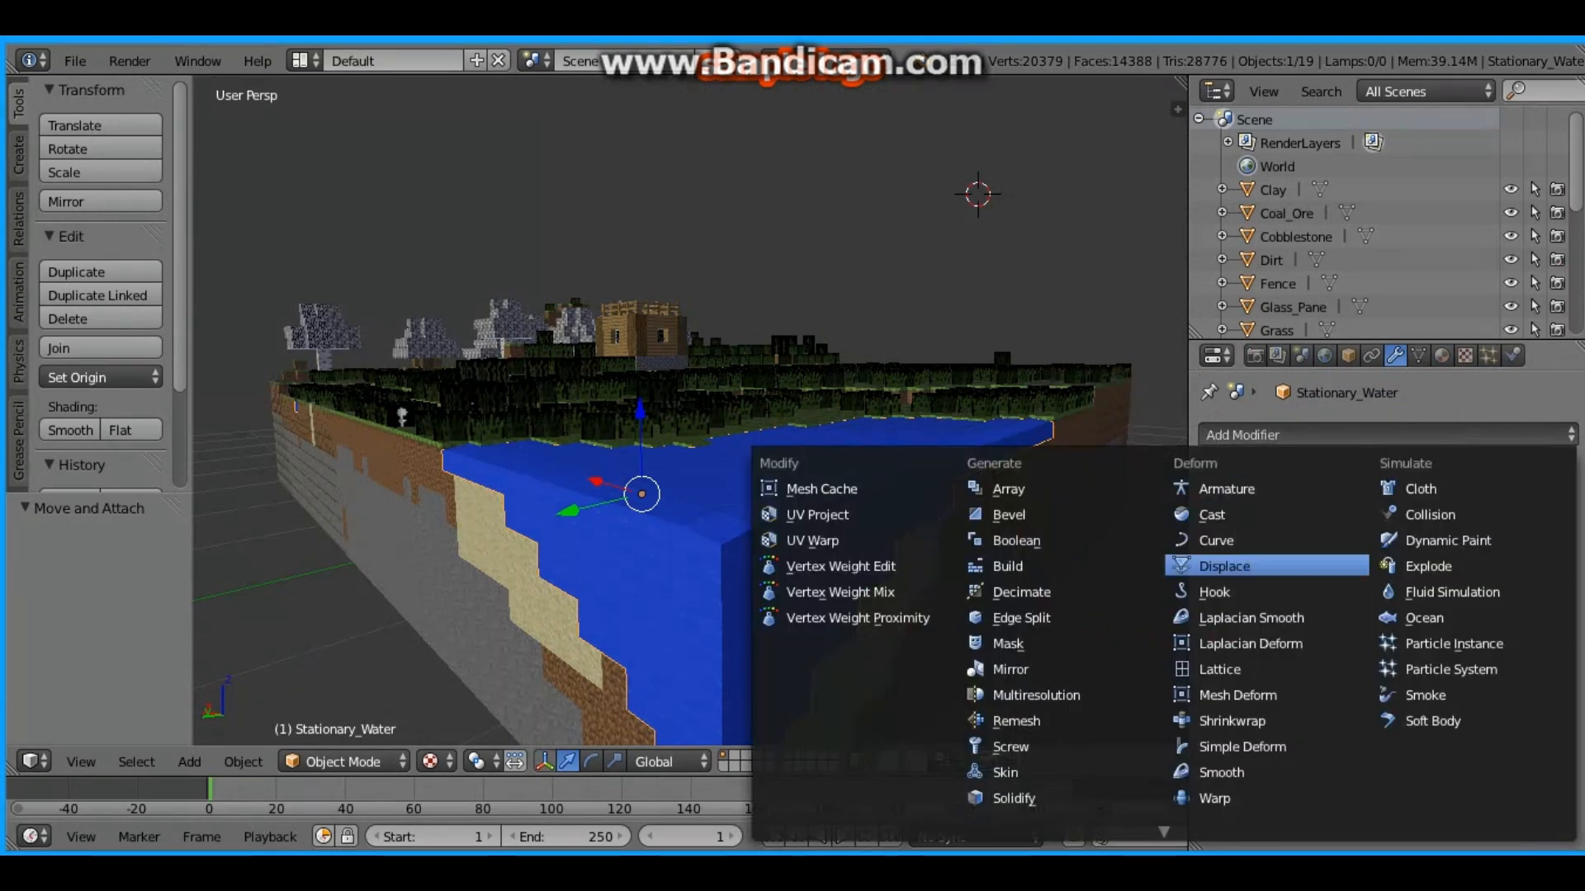
{"action": "left_click", "coordinate": [1225, 566]}
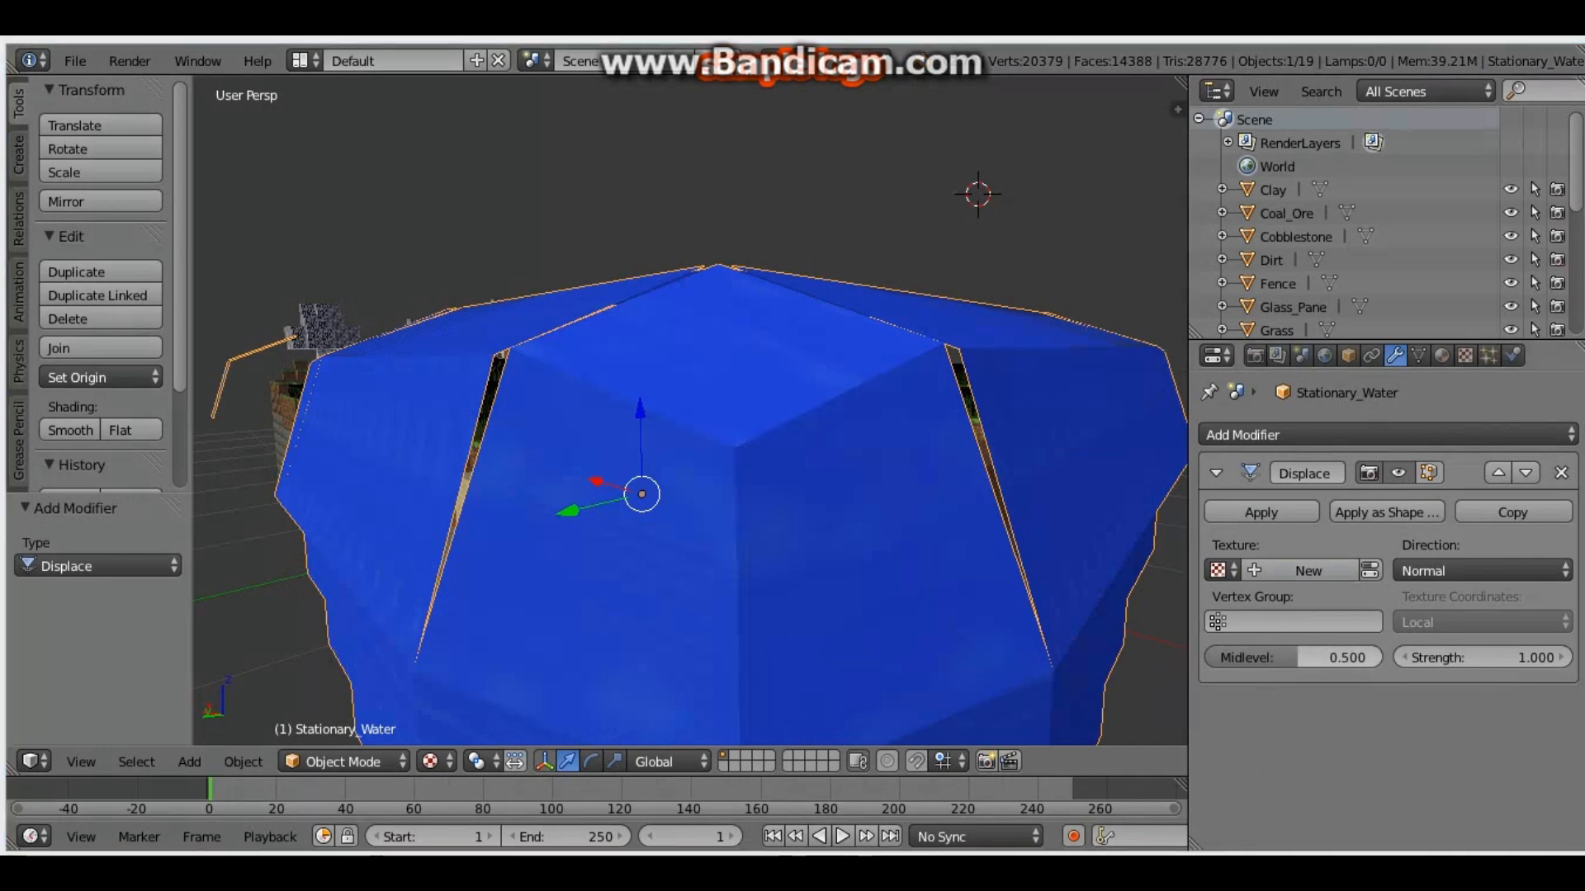
{"action": "left_click_drag", "start_coordinate": [1296, 658], "coordinate": [1387, 658]}
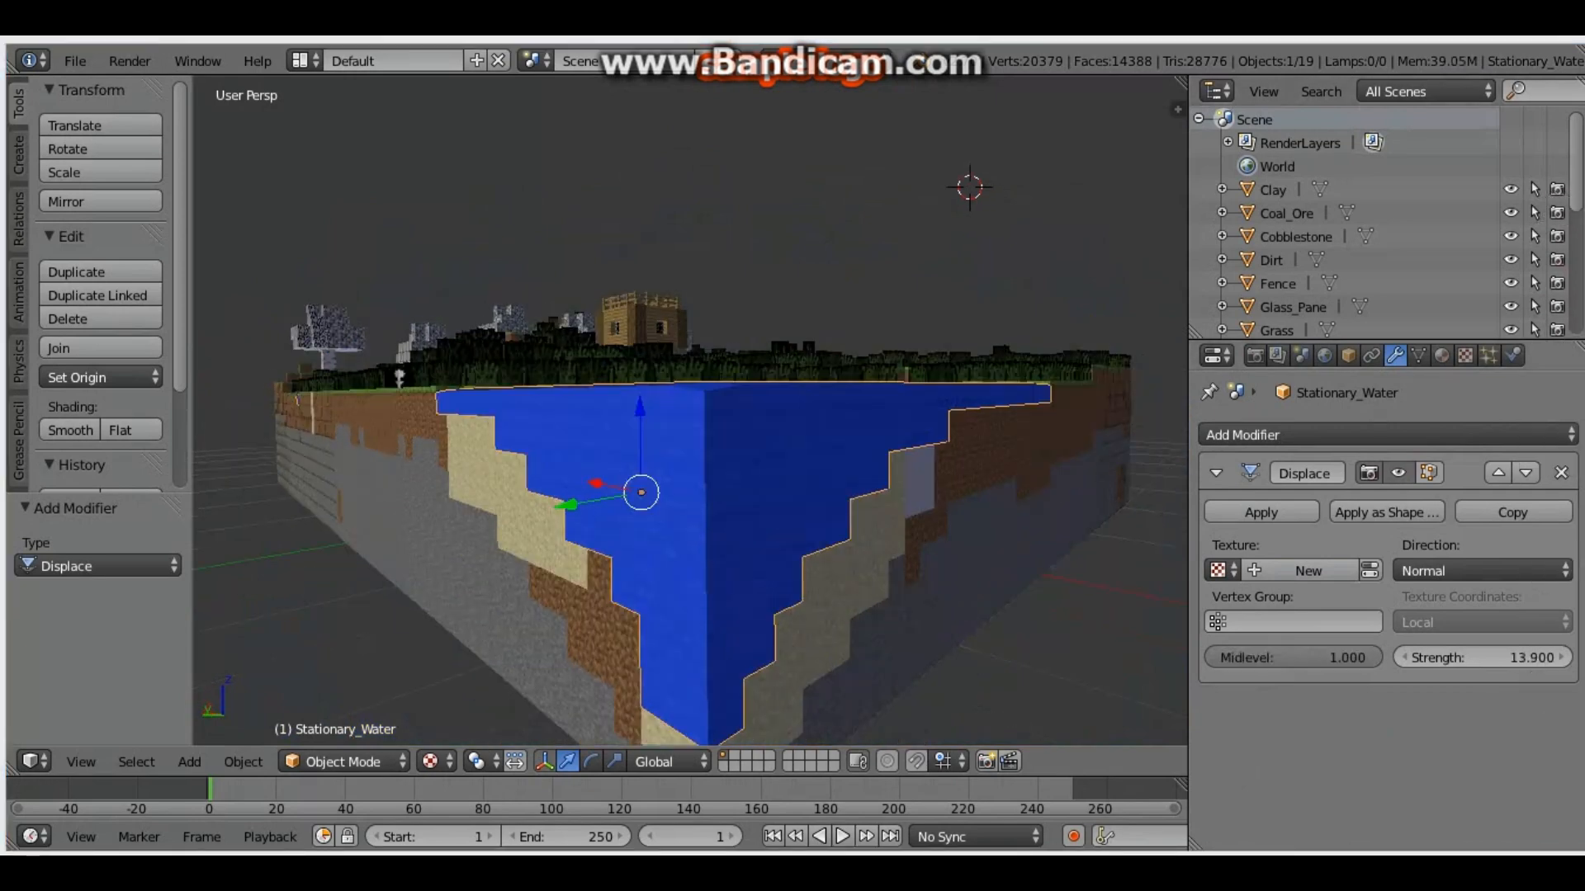
{"action": "left_click", "coordinate": [1481, 658]}
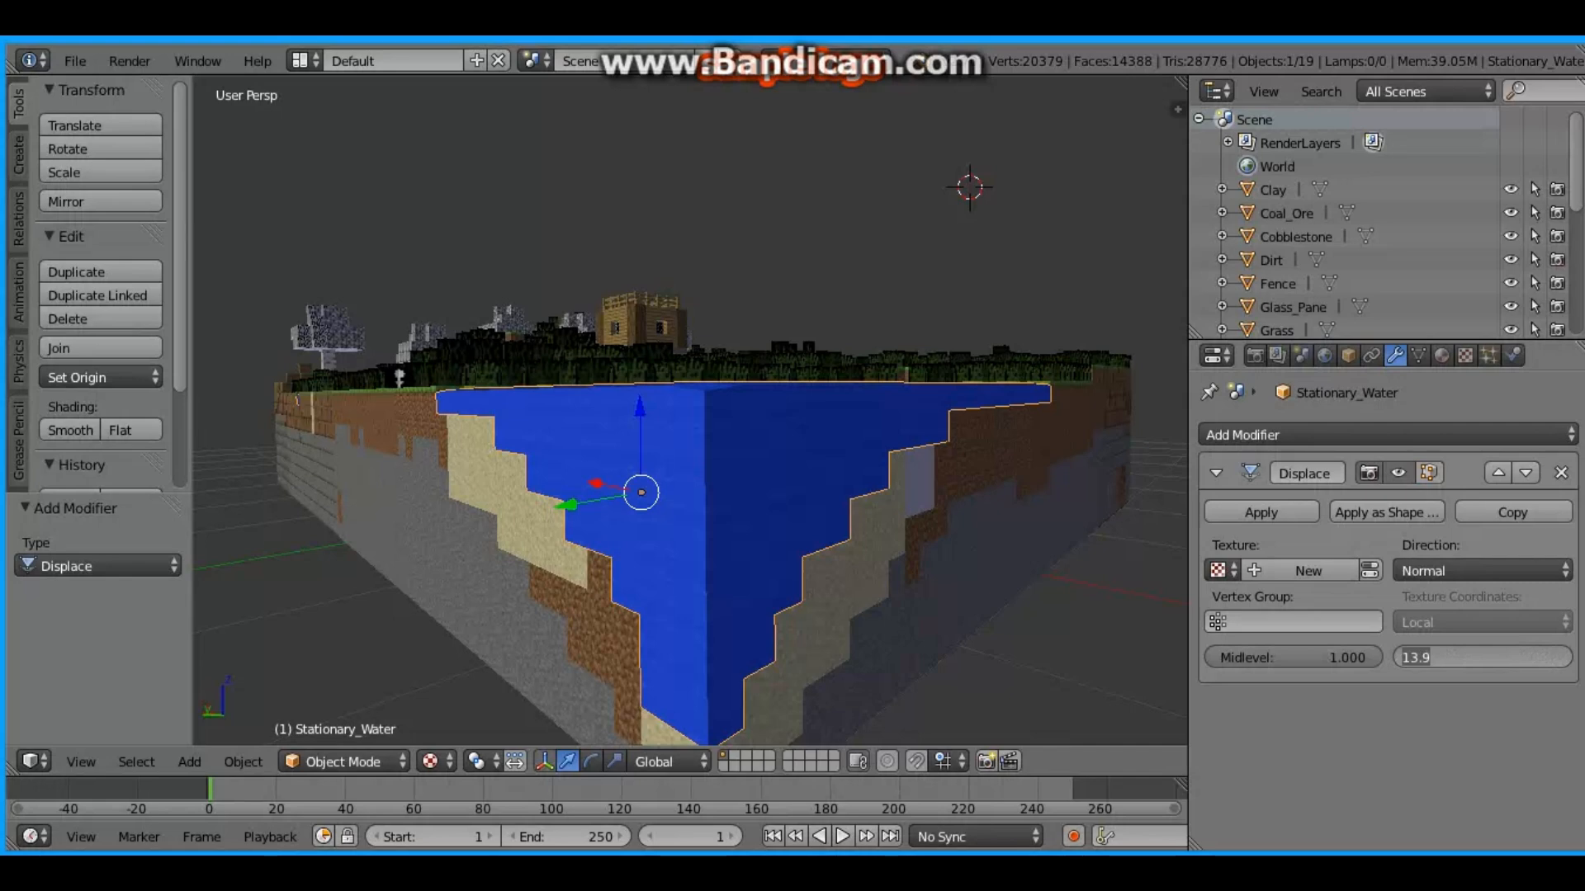
{"action": "key", "text": "BackSpace"}
{"action": "type", "text": "0.07"}
{"action": "key", "text": "Return"}
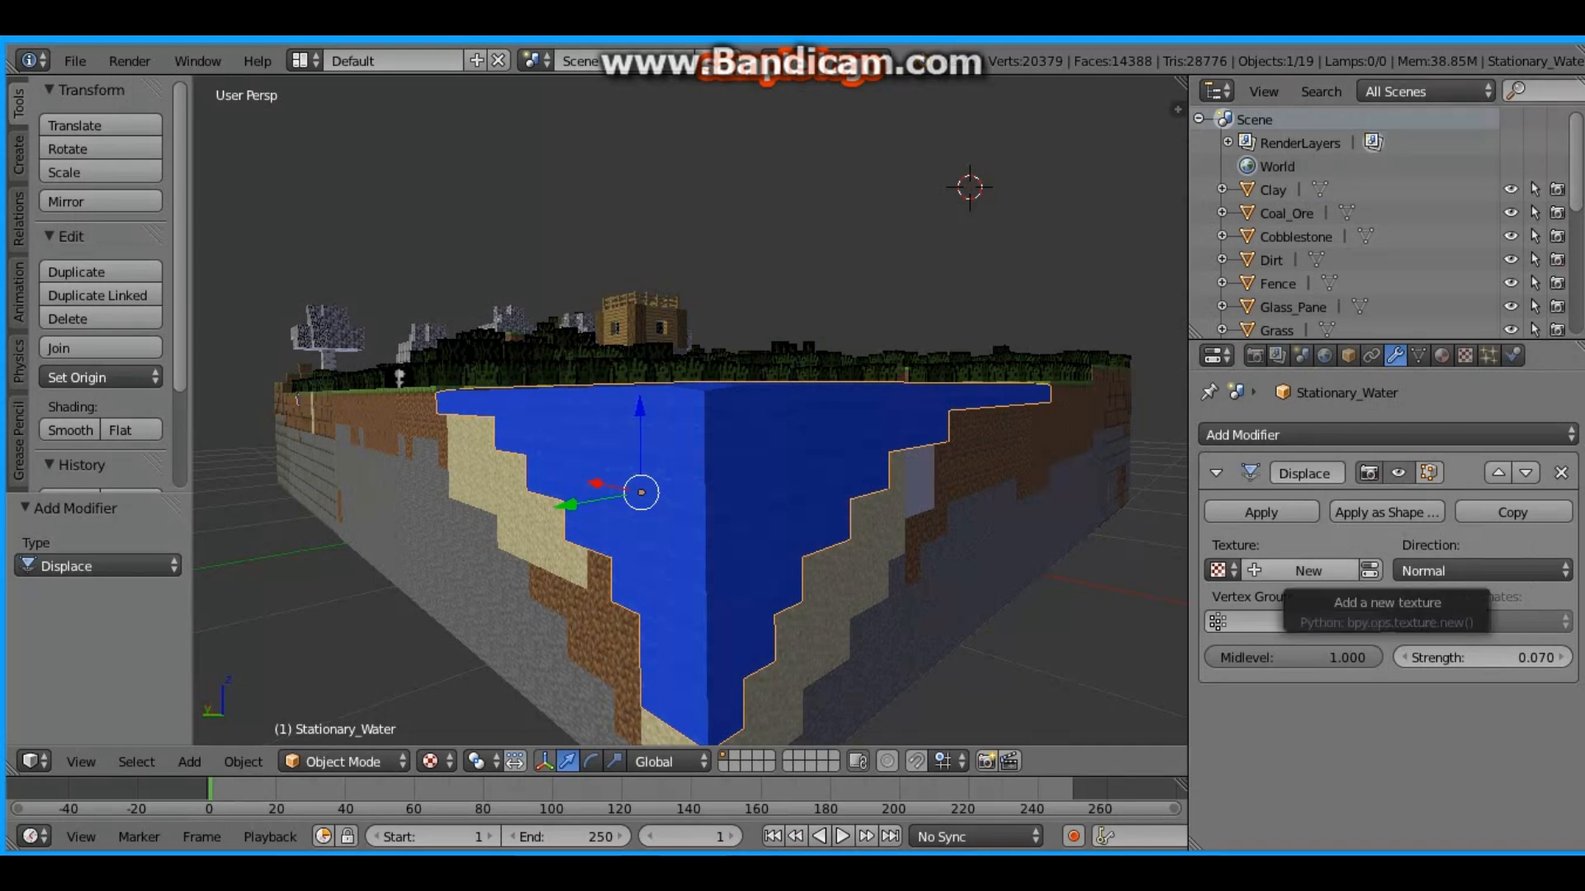
Step: Create a new Clouds texture for the Displace modifier and set its Size to 0.0001 and Depth to 3
{"action": "left_click", "coordinate": [1309, 571]}
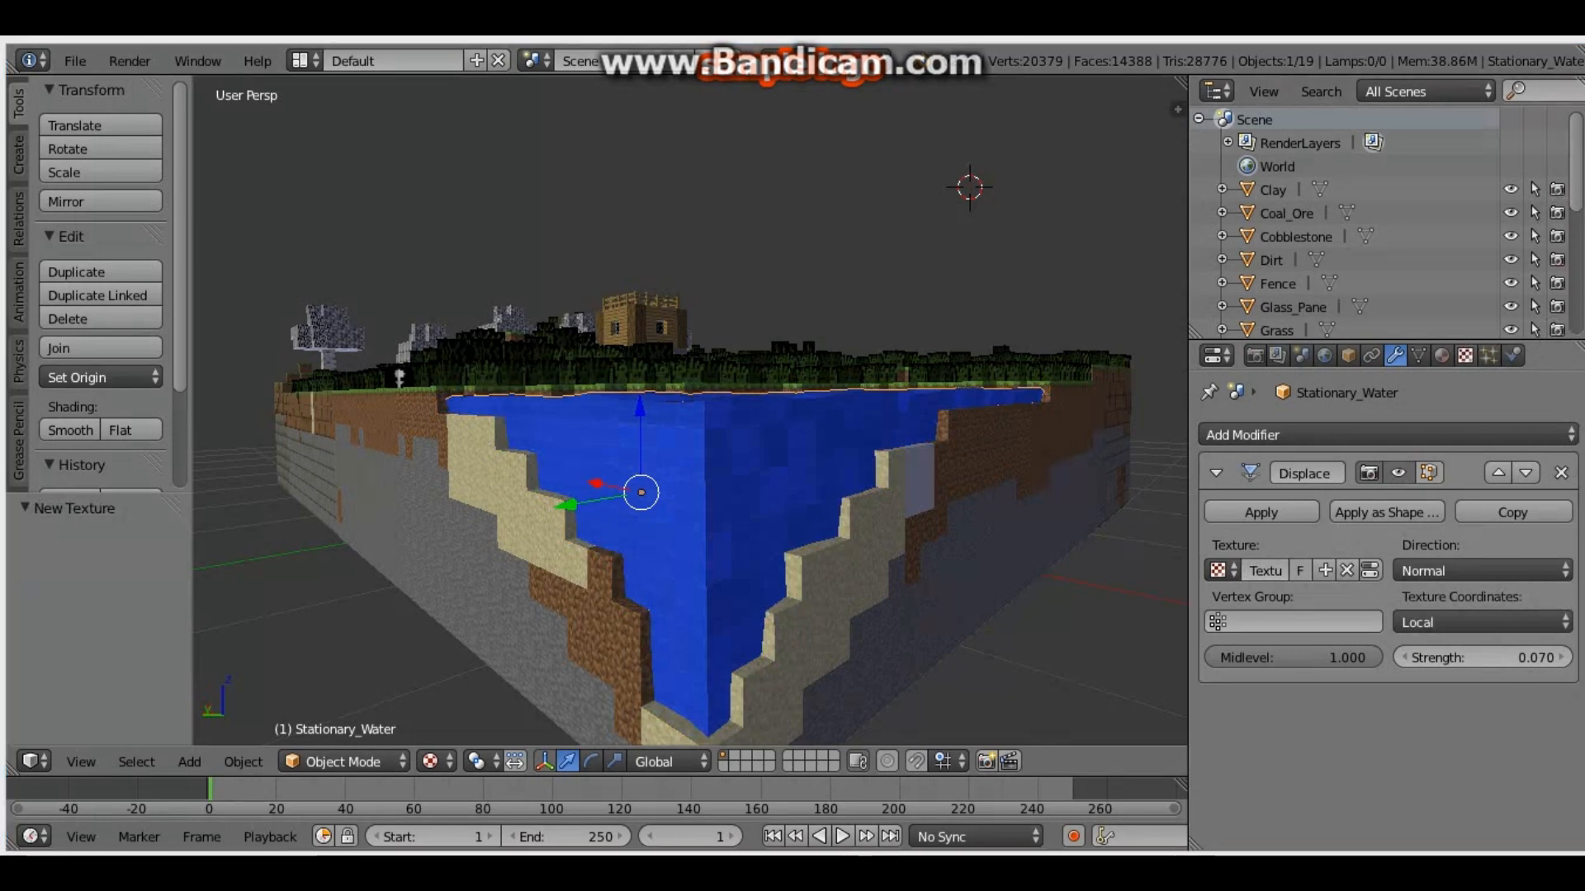
{"action": "left_click", "coordinate": [1465, 355]}
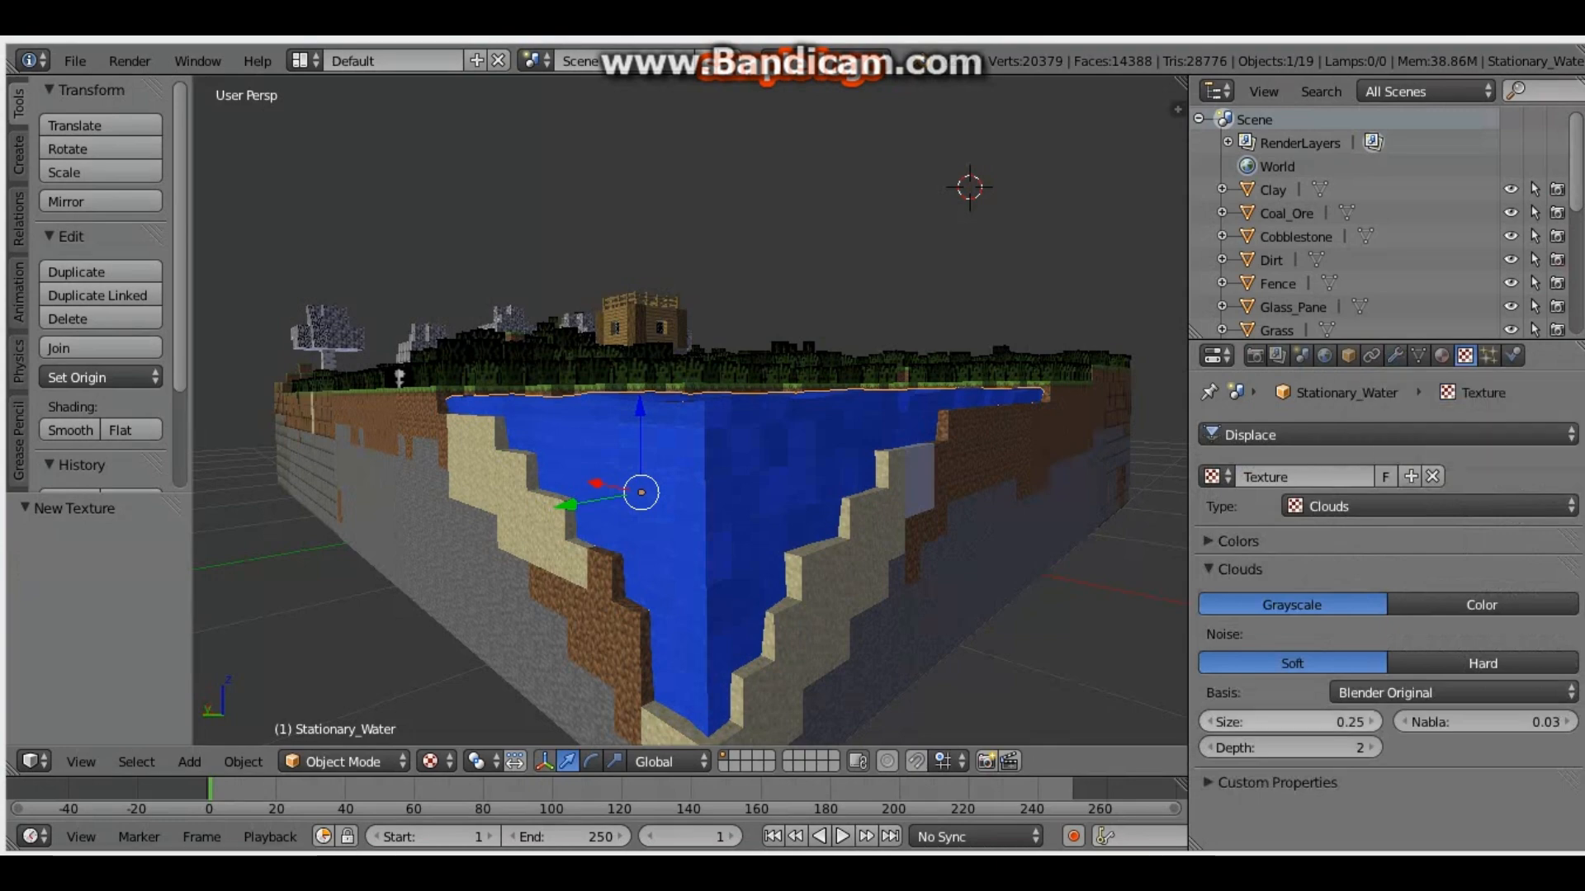
{"action": "mouse_move", "coordinate": [908, 463]}
{"action": "middle_mouse_down"}
{"action": "mouse_move", "coordinate": [911, 524]}
{"action": "mouse_move", "coordinate": [921, 488]}
{"action": "middle_mouse_up"}
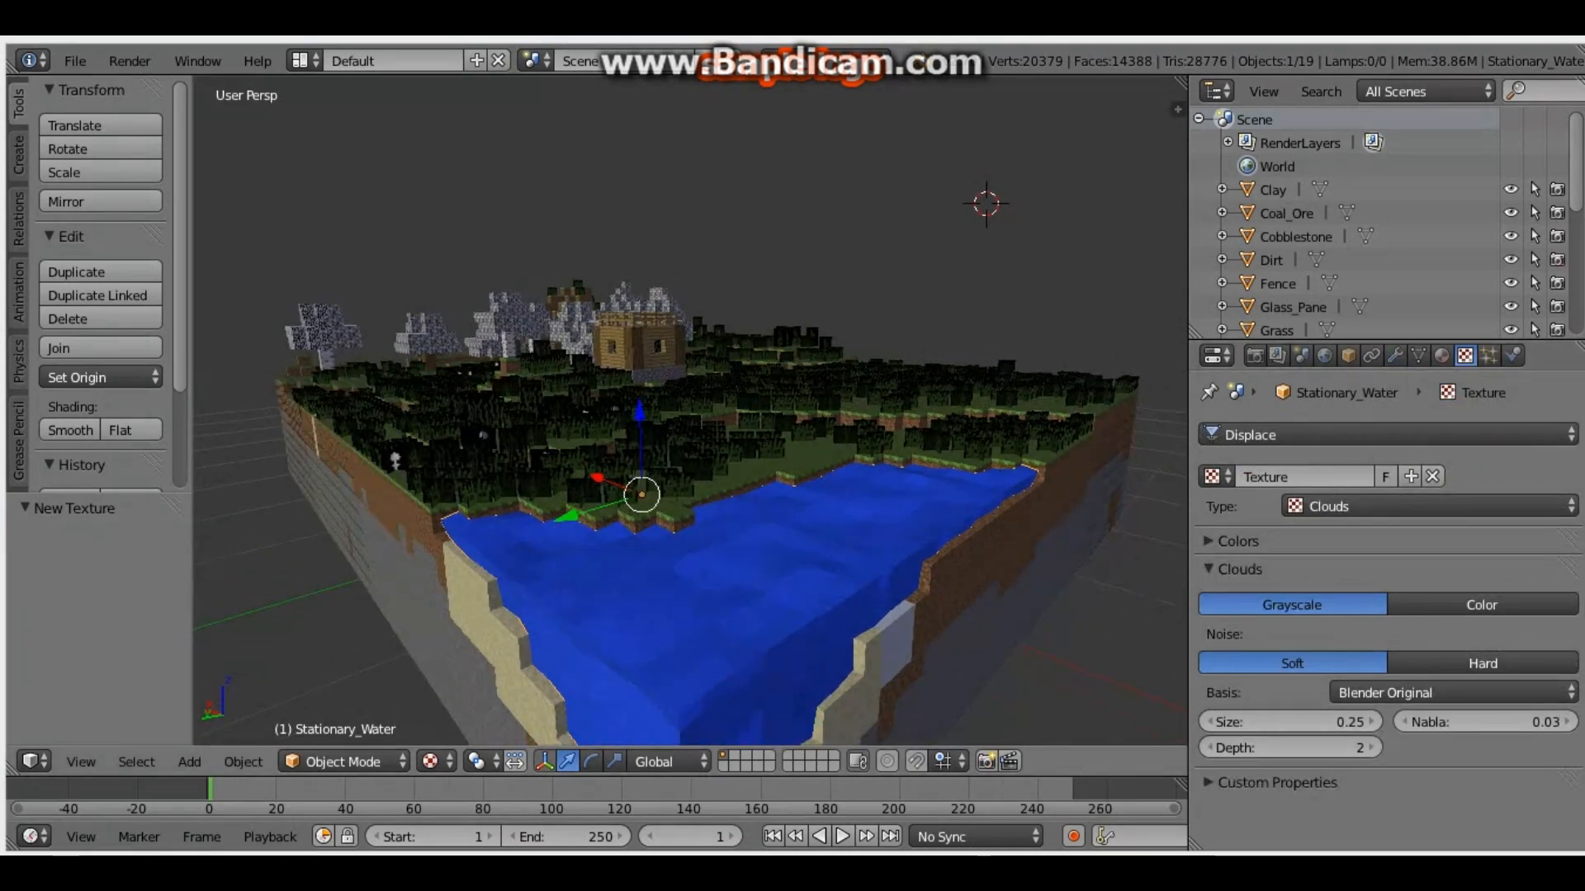
{"action": "left_click", "coordinate": [1292, 722]}
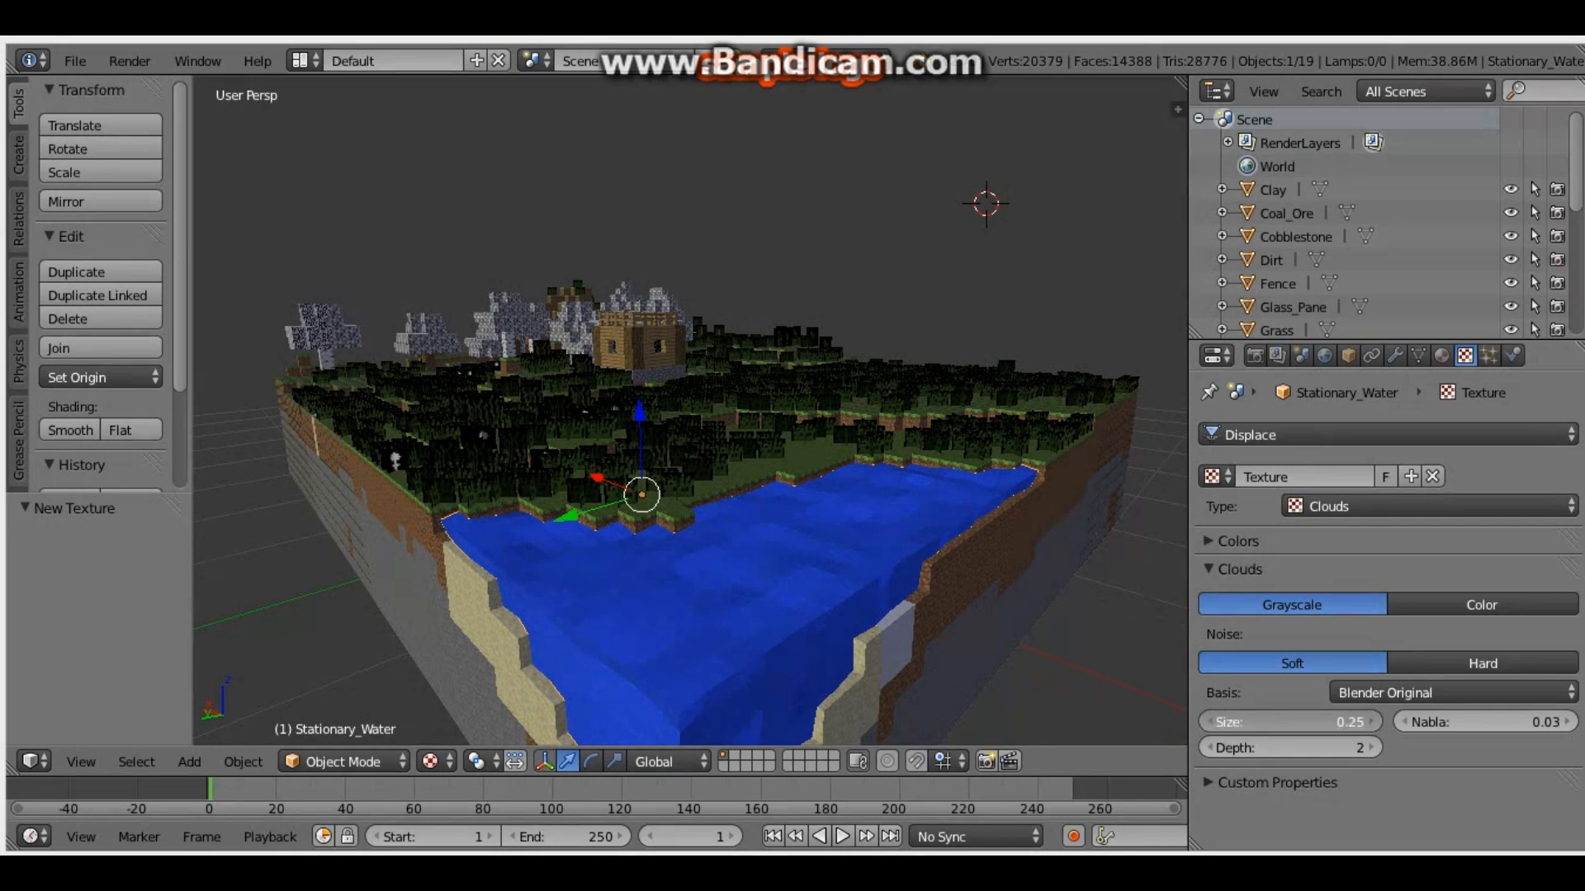
{"action": "mouse_move", "coordinate": [1291, 722]}
{"action": "left_mouse_down"}
{"action": "mouse_move", "coordinate": [1238, 722]}
{"action": "mouse_move", "coordinate": [1321, 722]}
{"action": "mouse_move", "coordinate": [1288, 722]}
{"action": "left_mouse_up"}
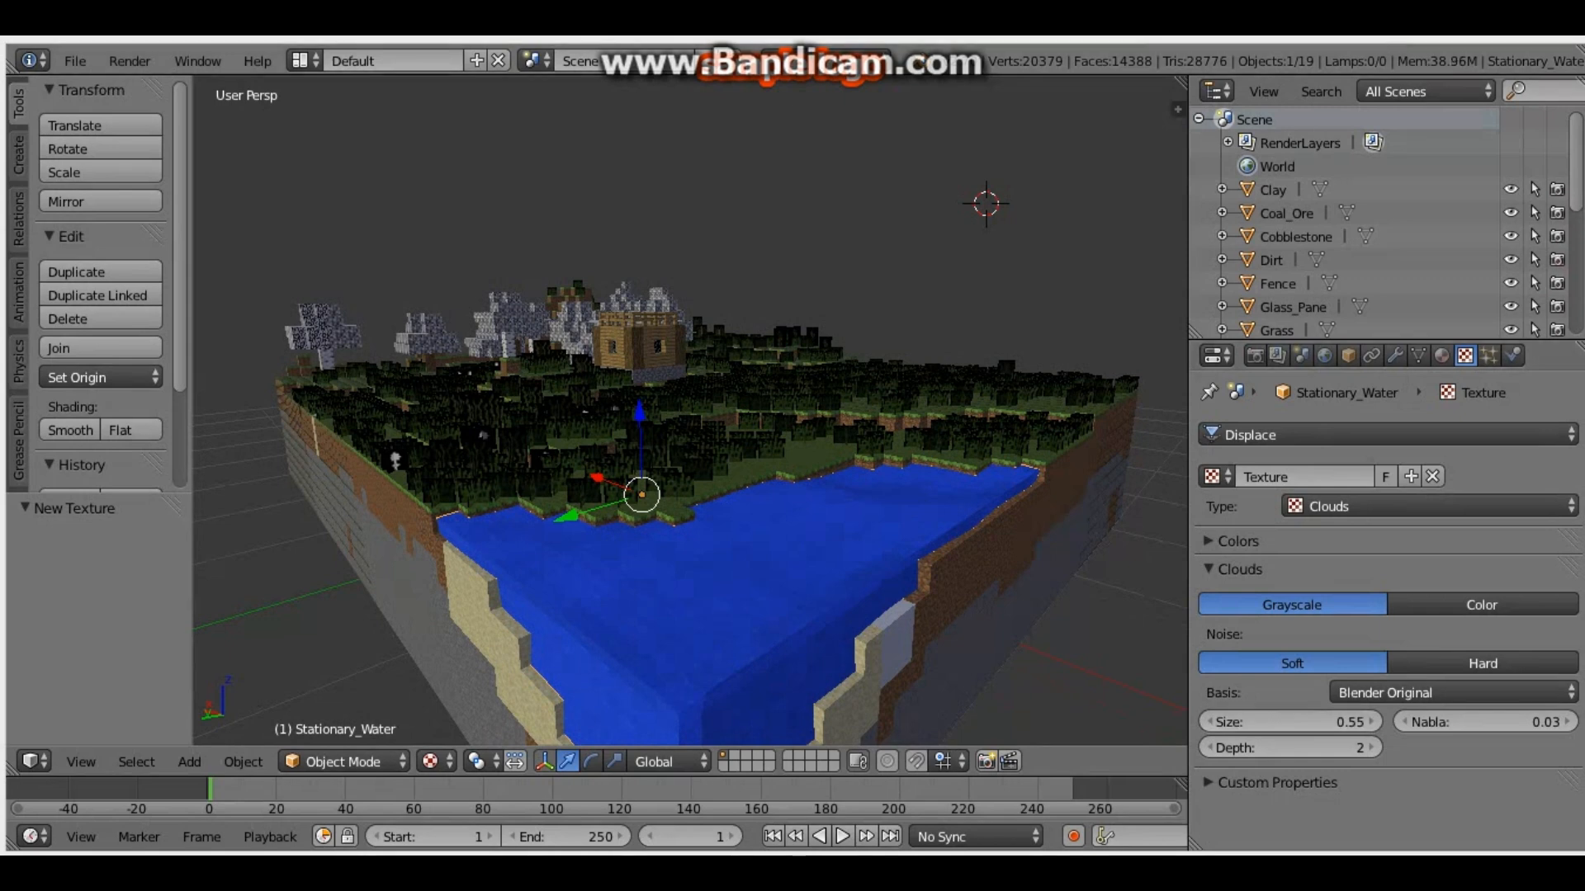
{"action": "mouse_move", "coordinate": [1287, 722]}
{"action": "left_mouse_down"}
{"action": "mouse_move", "coordinate": [1248, 722]}
{"action": "mouse_move", "coordinate": [1366, 722]}
{"action": "mouse_move", "coordinate": [1263, 722]}
{"action": "left_mouse_up"}
{"action": "left_click", "coordinate": [1371, 747]}
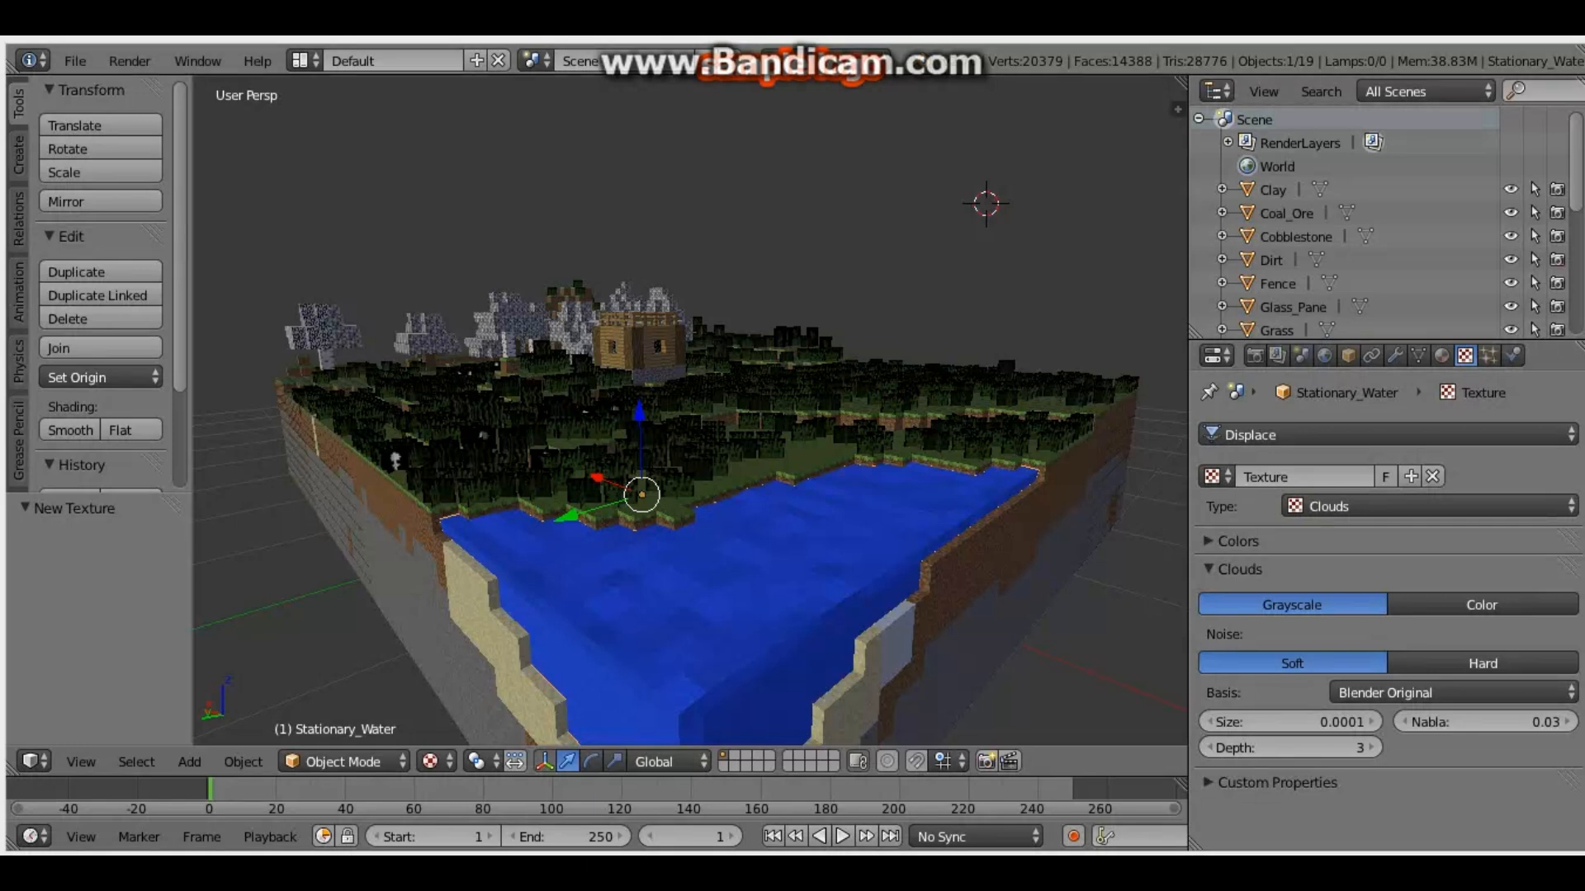
Step: Apply smooth shading to the Stationary_Water object
{"action": "scroll", "coordinate": [101, 284], "scroll_direction": "down", "scroll_amount": 1}
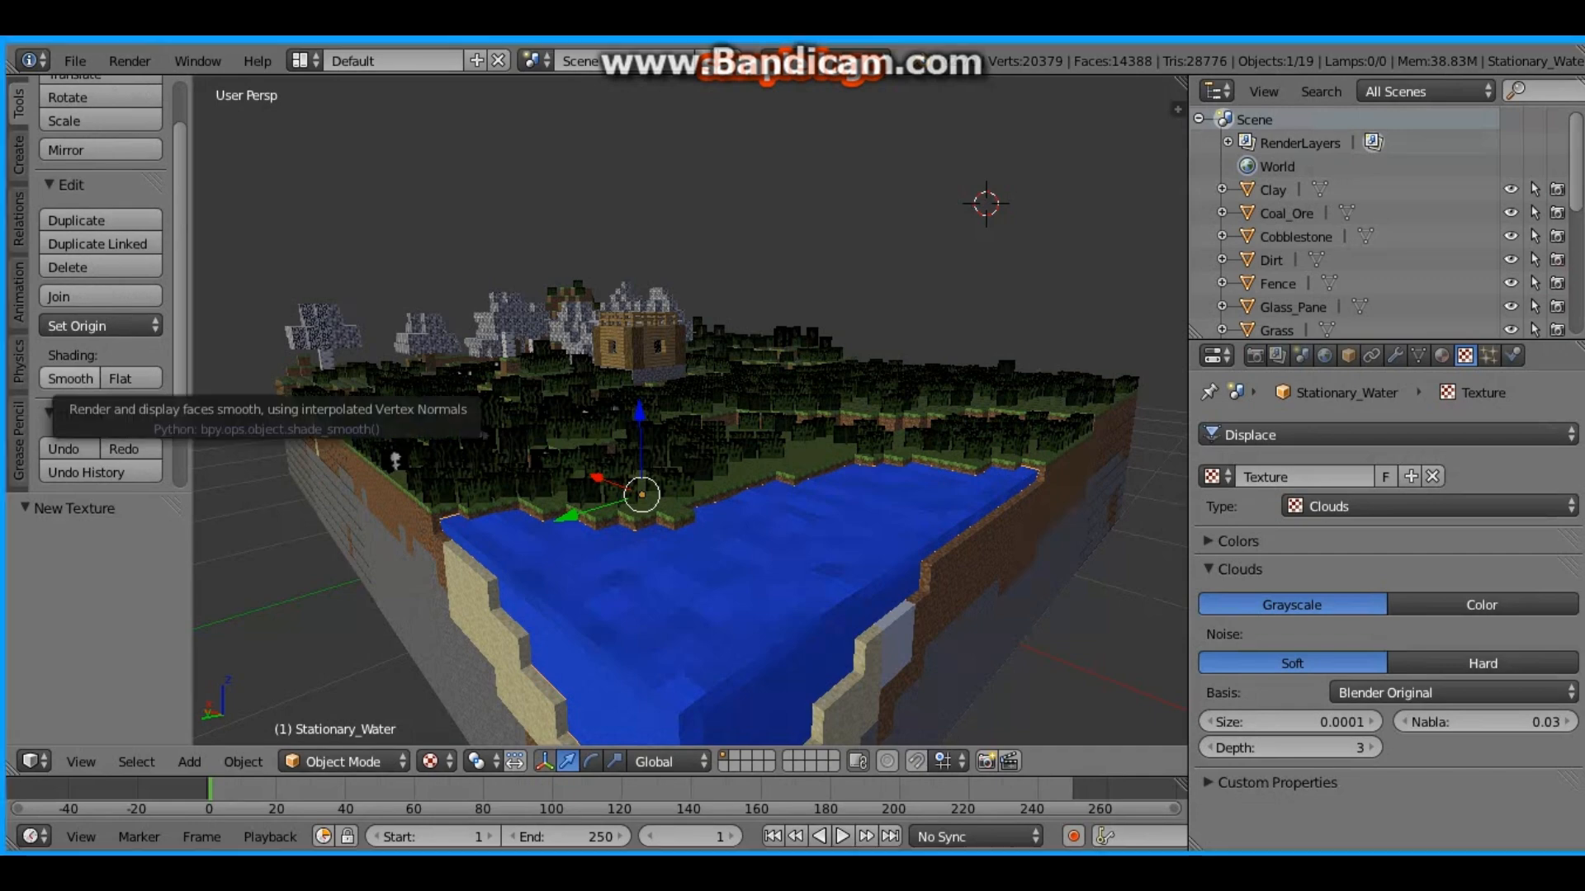
{"action": "left_click", "coordinate": [71, 378]}
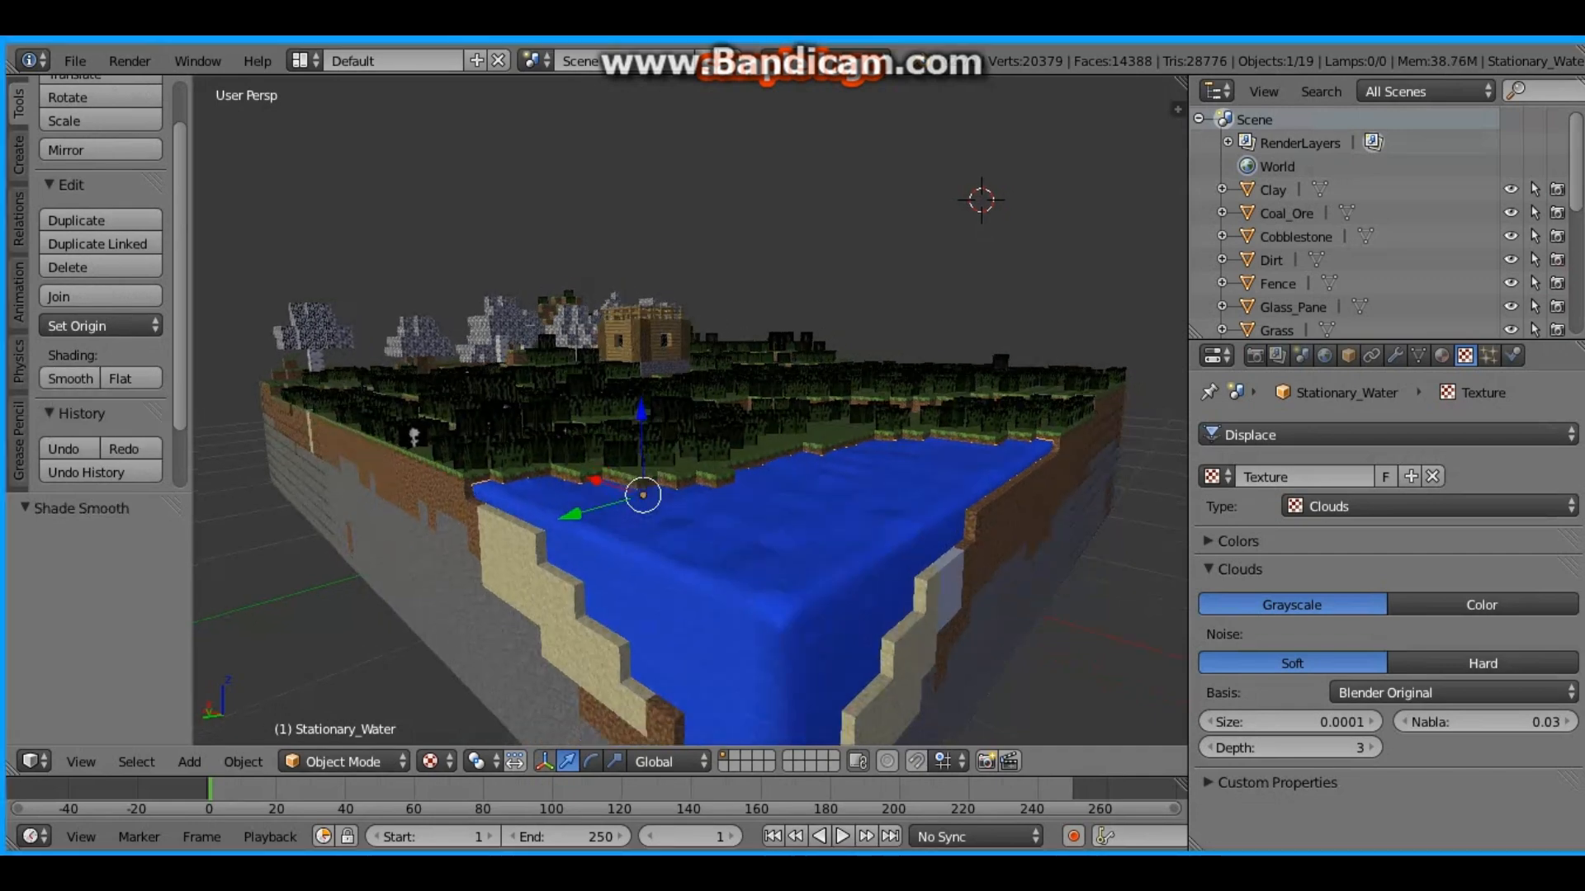
{"action": "mouse_move", "coordinate": [693, 462]}
{"action": "middle_mouse_down"}
{"action": "mouse_move", "coordinate": [680, 429]}
{"action": "mouse_move", "coordinate": [665, 448]}
{"action": "middle_mouse_up"}
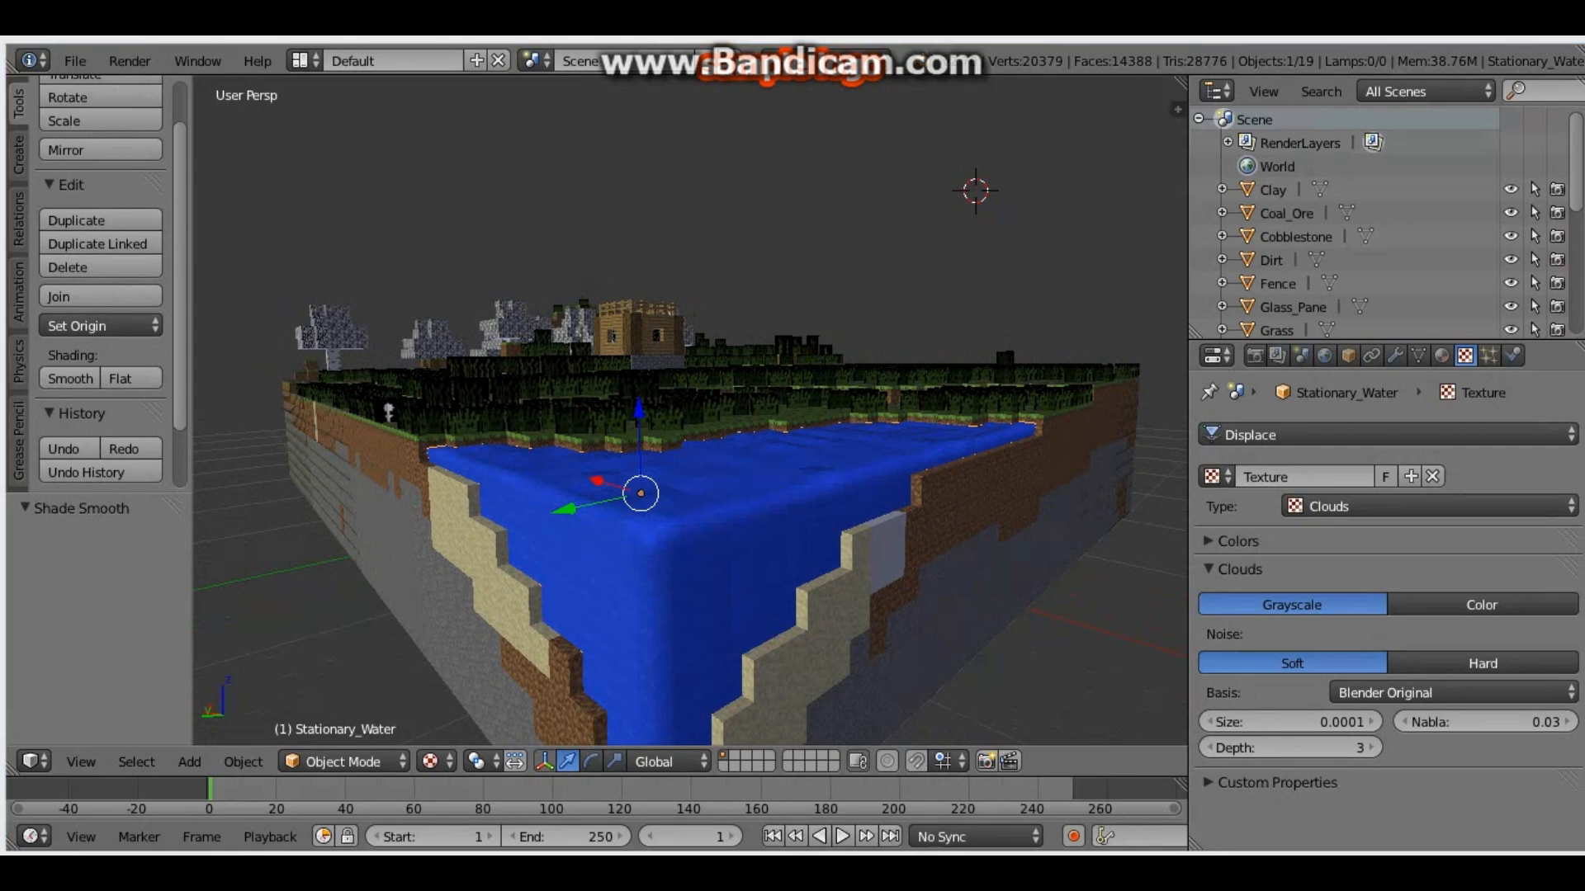
Step: Add a camera to the scene at the 3D cursor
{"action": "scroll", "coordinate": [690, 412], "scroll_direction": "down", "scroll_amount": 5}
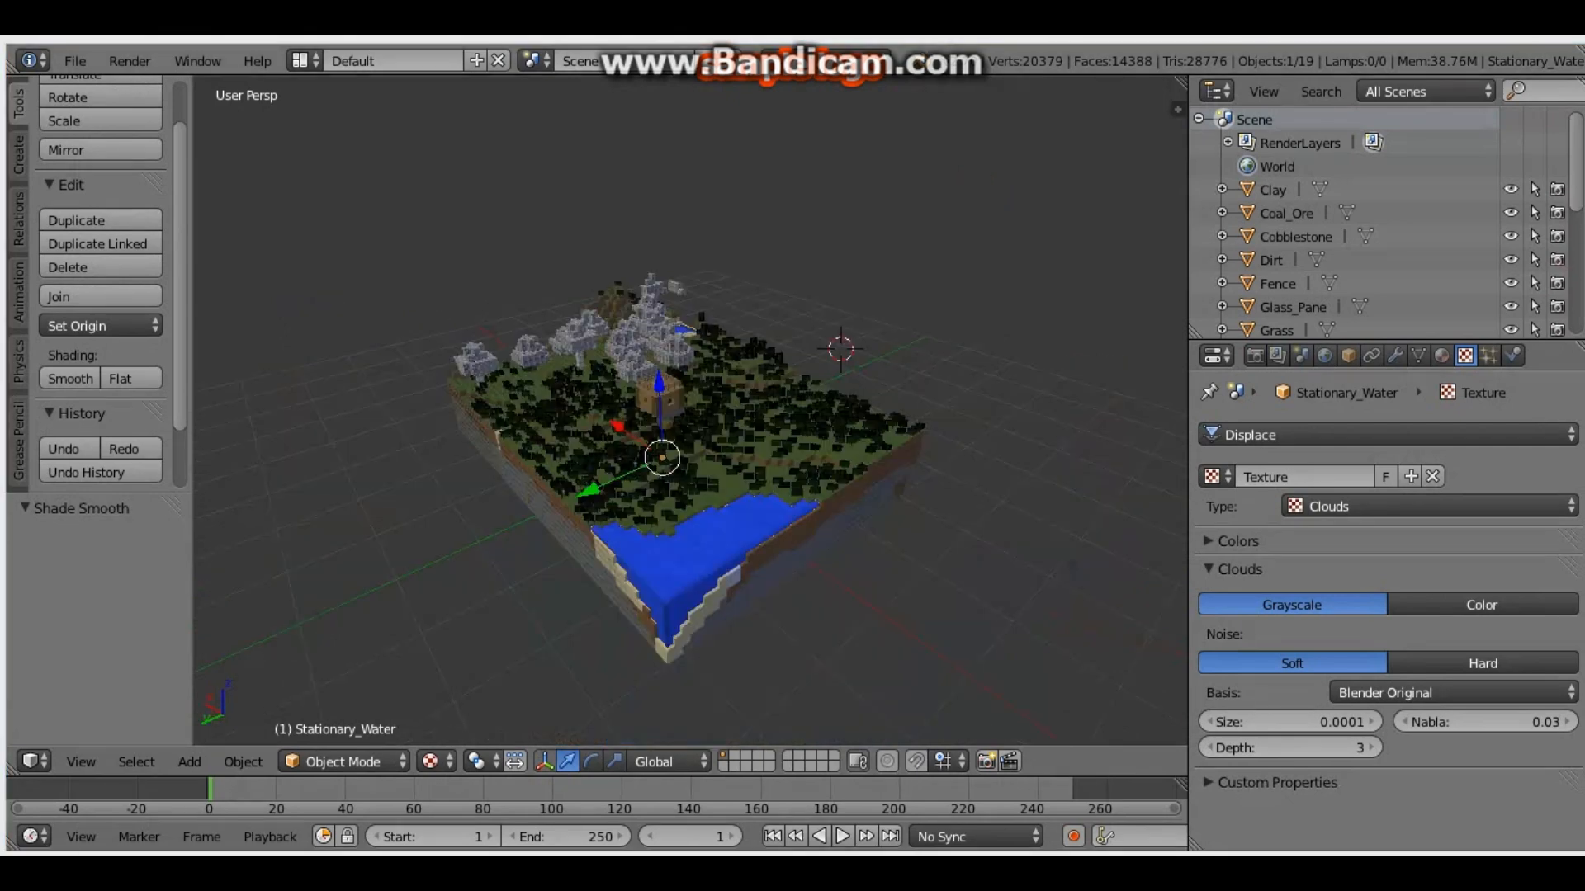
{"action": "middle_click_drag", "start_coordinate": [690, 413], "coordinate": [817, 445]}
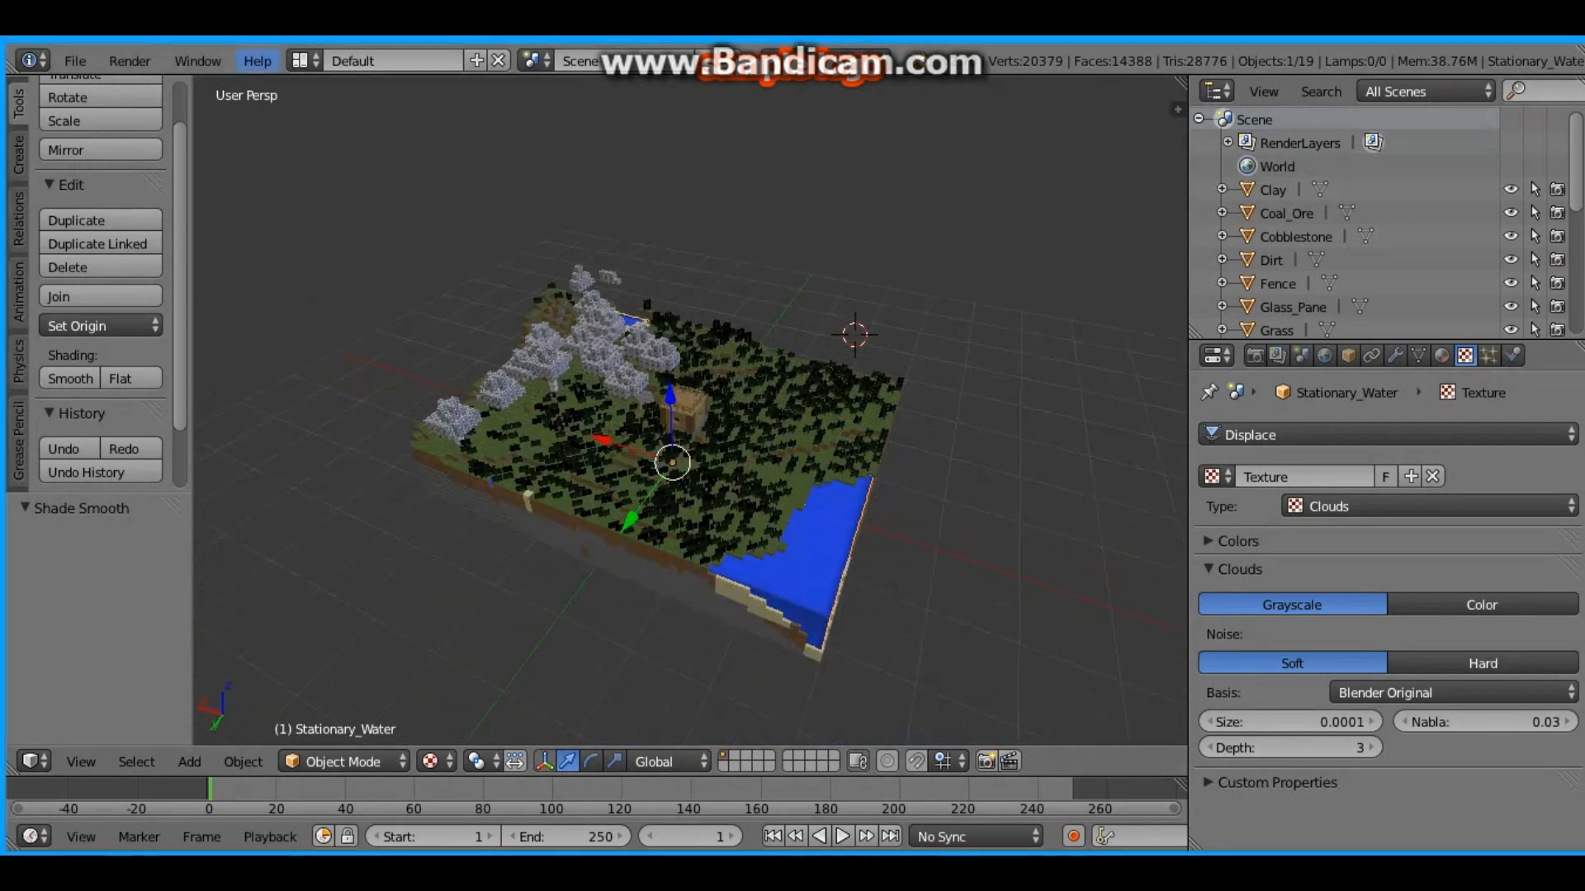
{"action": "left_click", "coordinate": [75, 61]}
{"action": "key", "text": "Escape"}
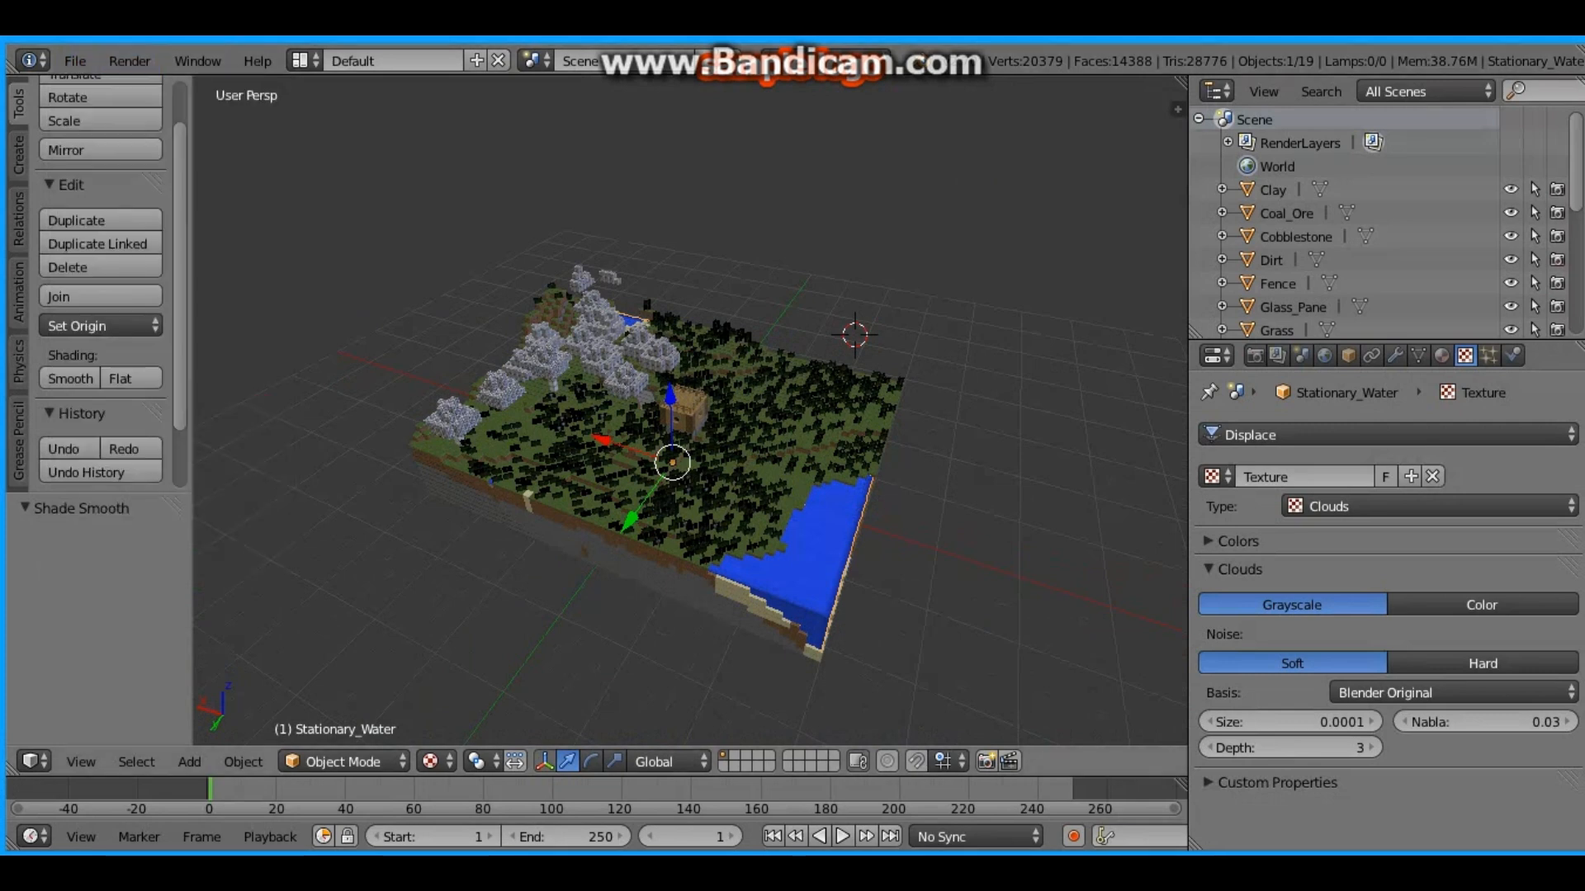
{"action": "key", "text": "shift+a"}
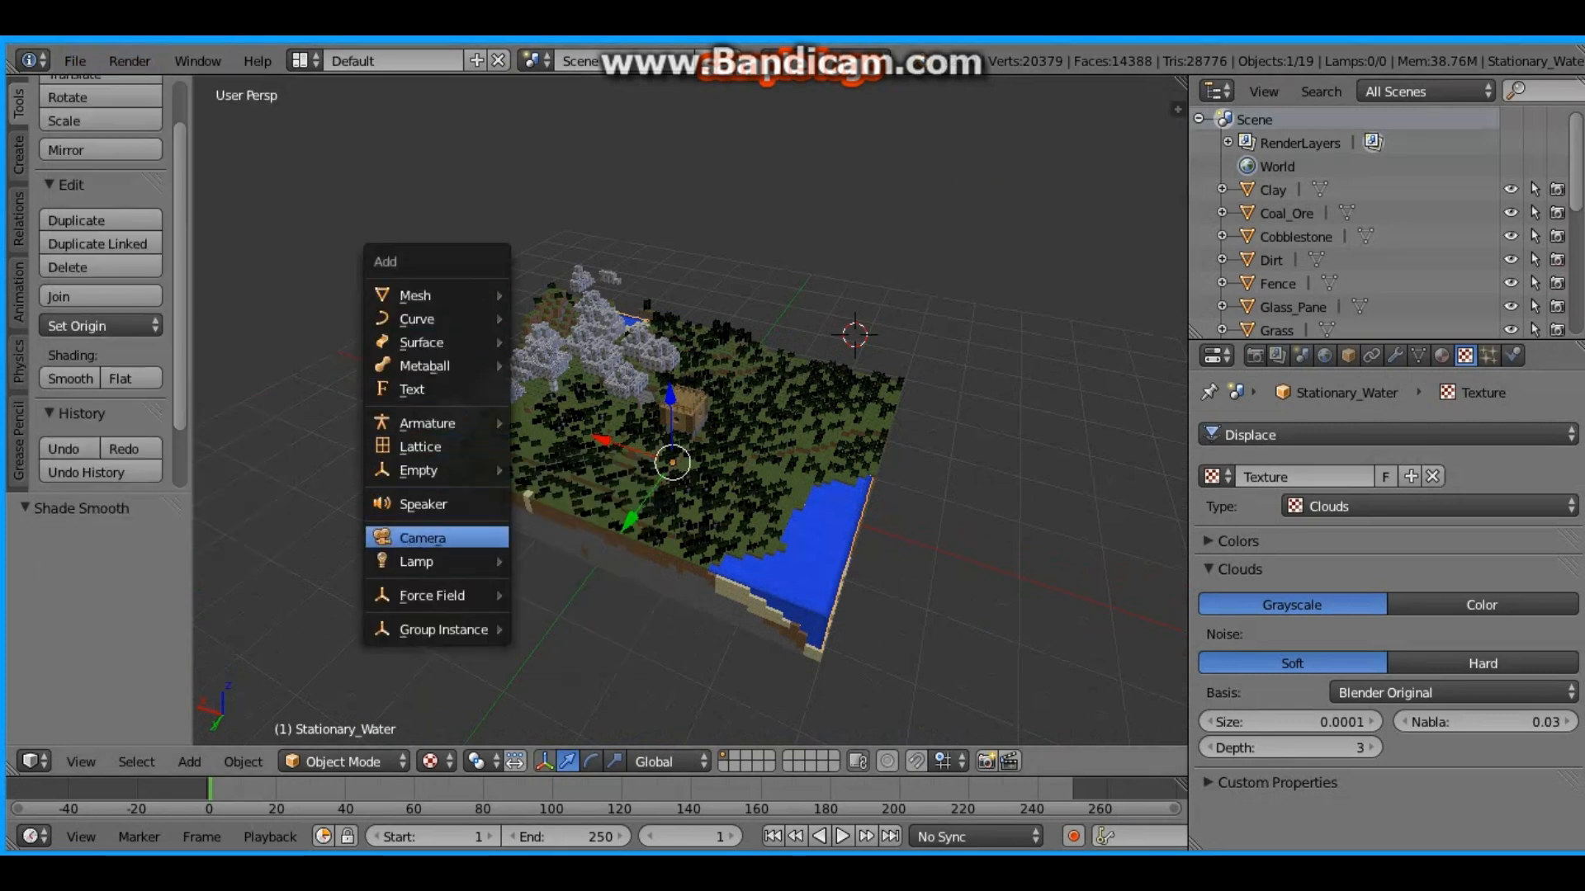
{"action": "left_click", "coordinate": [422, 538]}
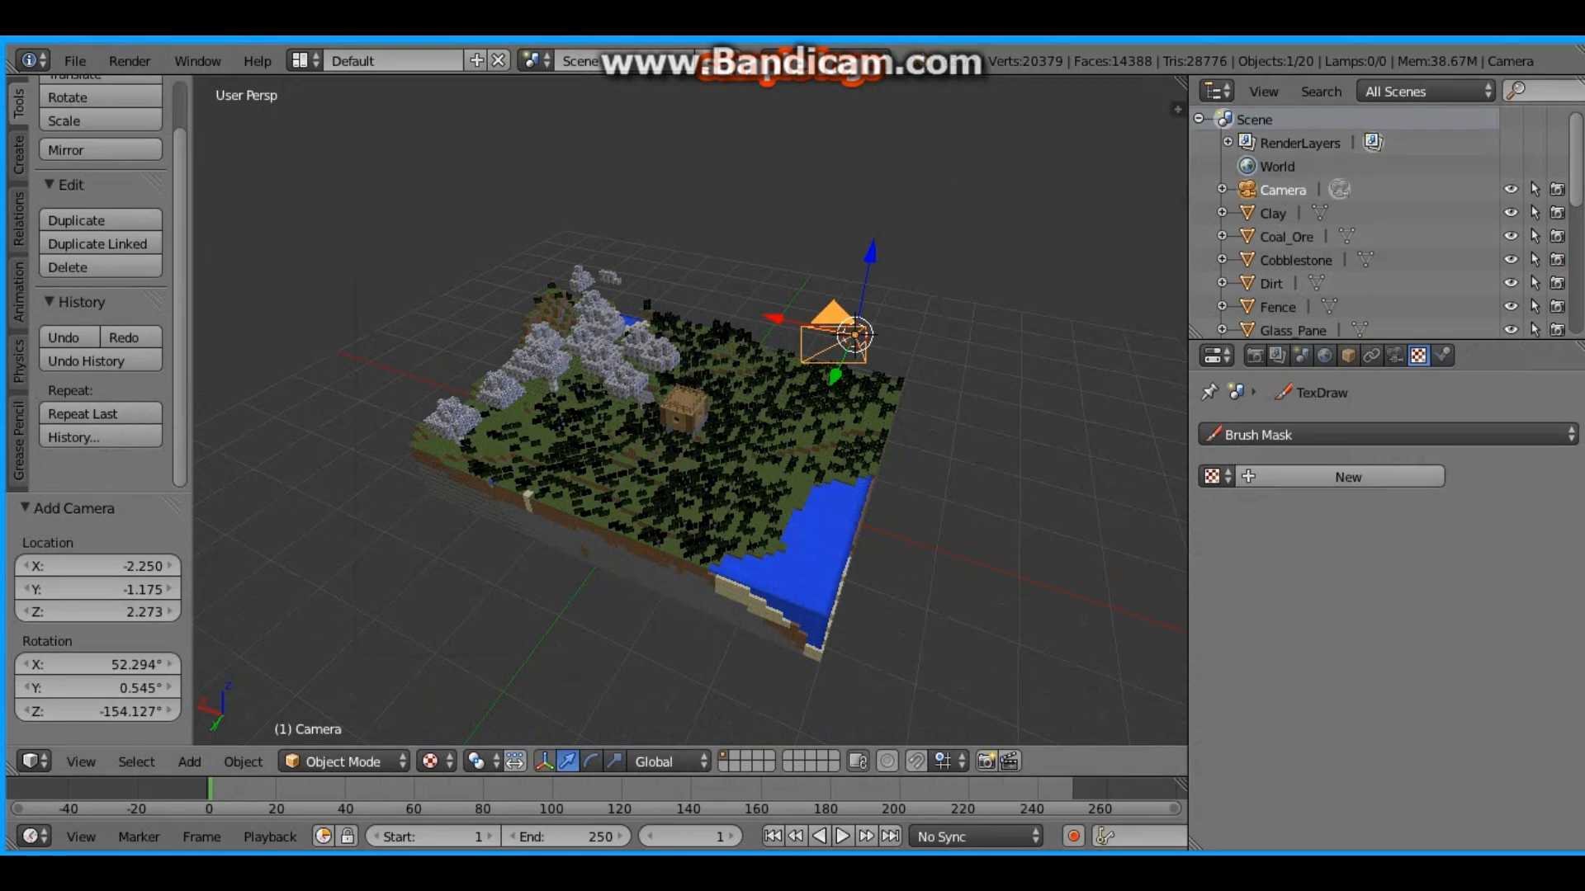
Step: Lock the camera to the view, look through it, and reposition it to frame the wooden house and nearby trees
{"action": "key", "text": "n"}
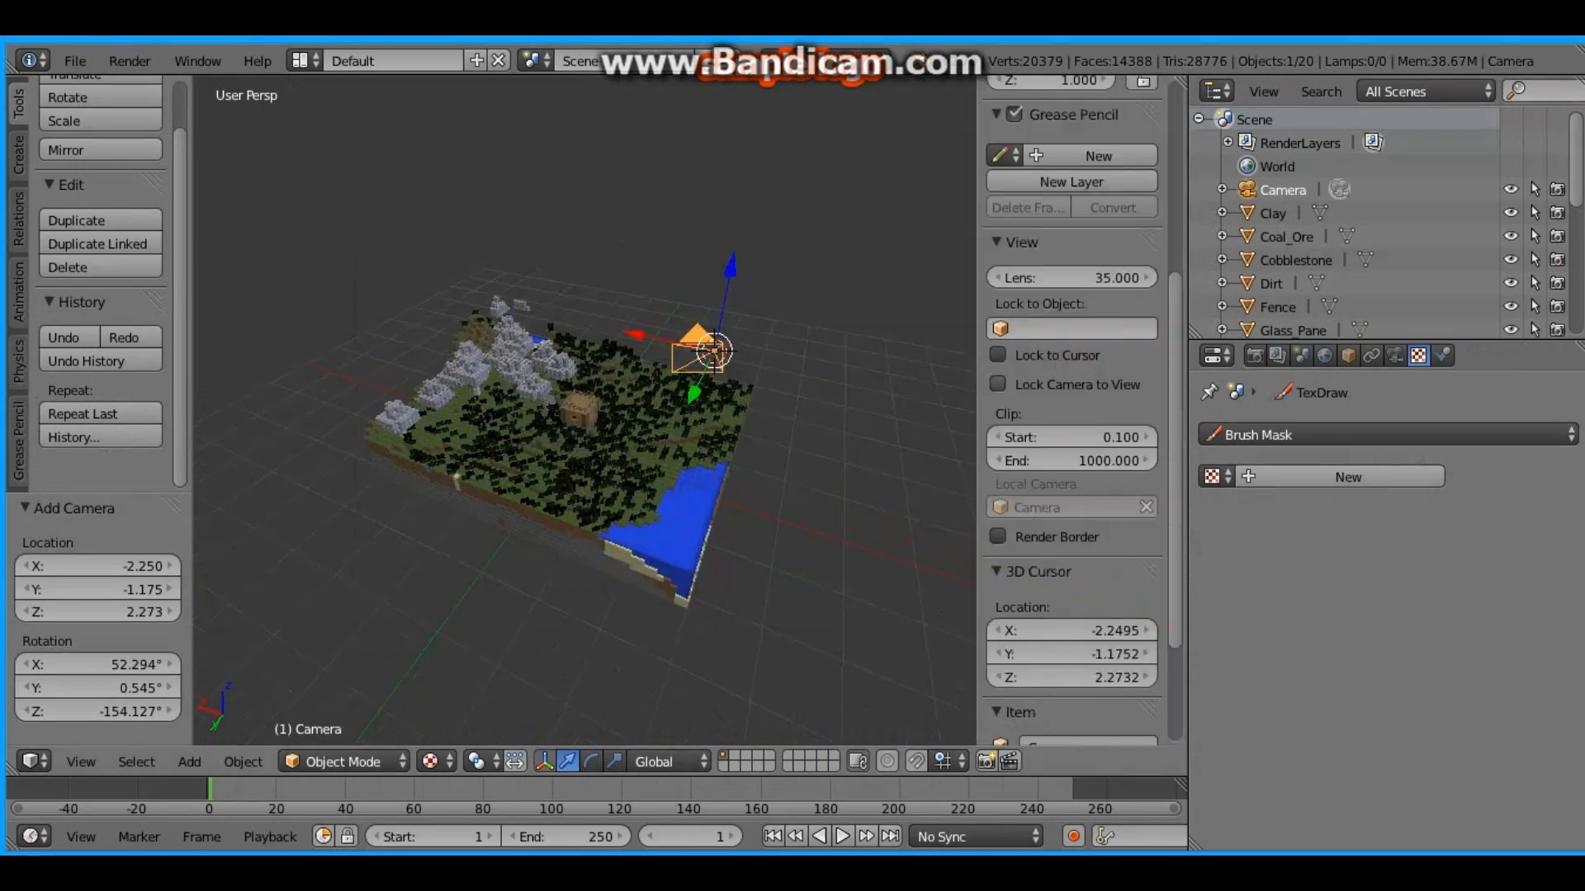
{"action": "left_click", "coordinate": [998, 384]}
{"action": "key", "text": "KP_0"}
{"action": "scroll", "coordinate": [585, 410], "scroll_direction": "down", "scroll_amount": 2}
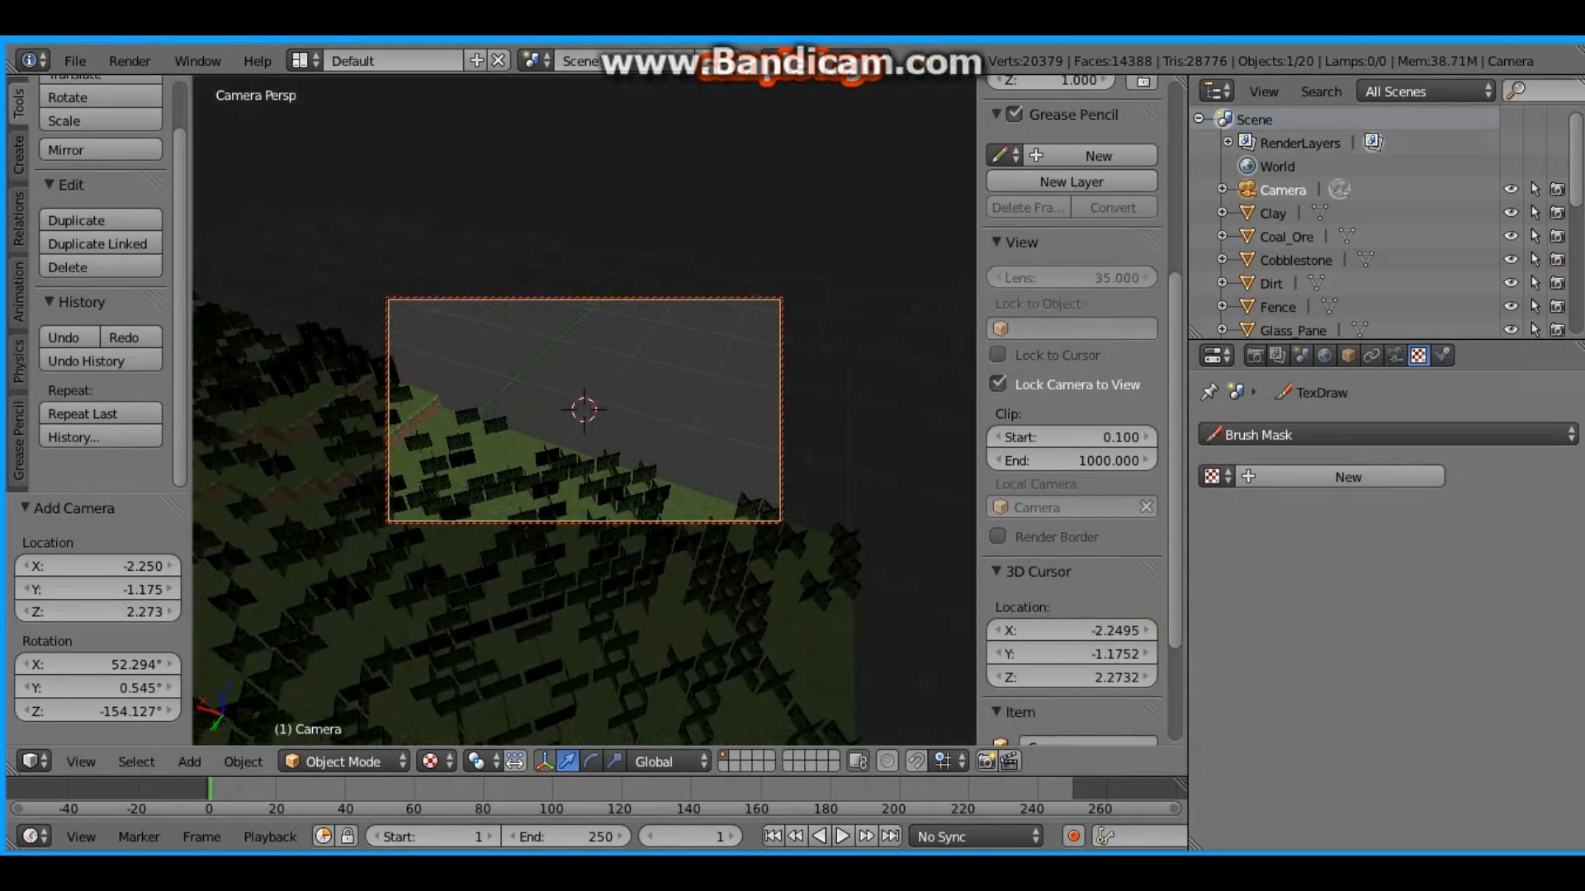
{"action": "scroll", "coordinate": [585, 411], "scroll_direction": "up", "scroll_amount": 2}
{"action": "scroll", "coordinate": [585, 410], "scroll_direction": "down", "scroll_amount": 1}
{"action": "middle_click_drag", "start_coordinate": [584, 410], "coordinate": [474, 334]}
{"action": "middle_click_drag", "start_coordinate": [512, 413], "coordinate": [795, 352], "text": "shift"}
{"action": "middle_click_drag", "start_coordinate": [388, 462], "coordinate": [515, 519]}
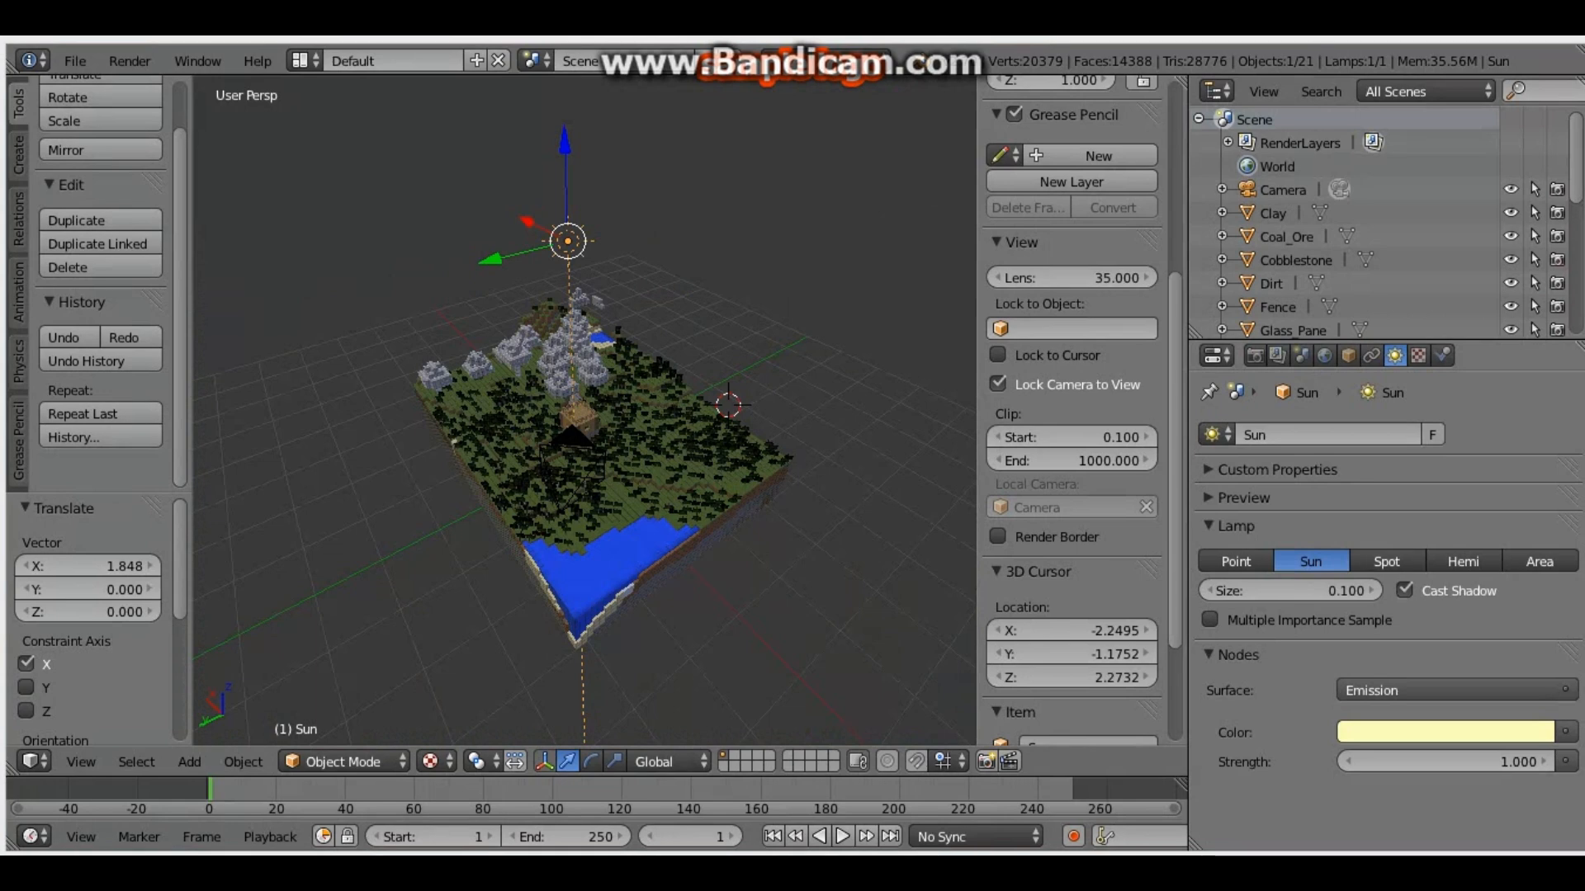
Step: Adjust the sun lamp's emission color and raise its strength
{"action": "left_click", "coordinate": [1446, 732]}
{"action": "left_click_drag", "start_coordinate": [1452, 761], "coordinate": [1568, 761]}
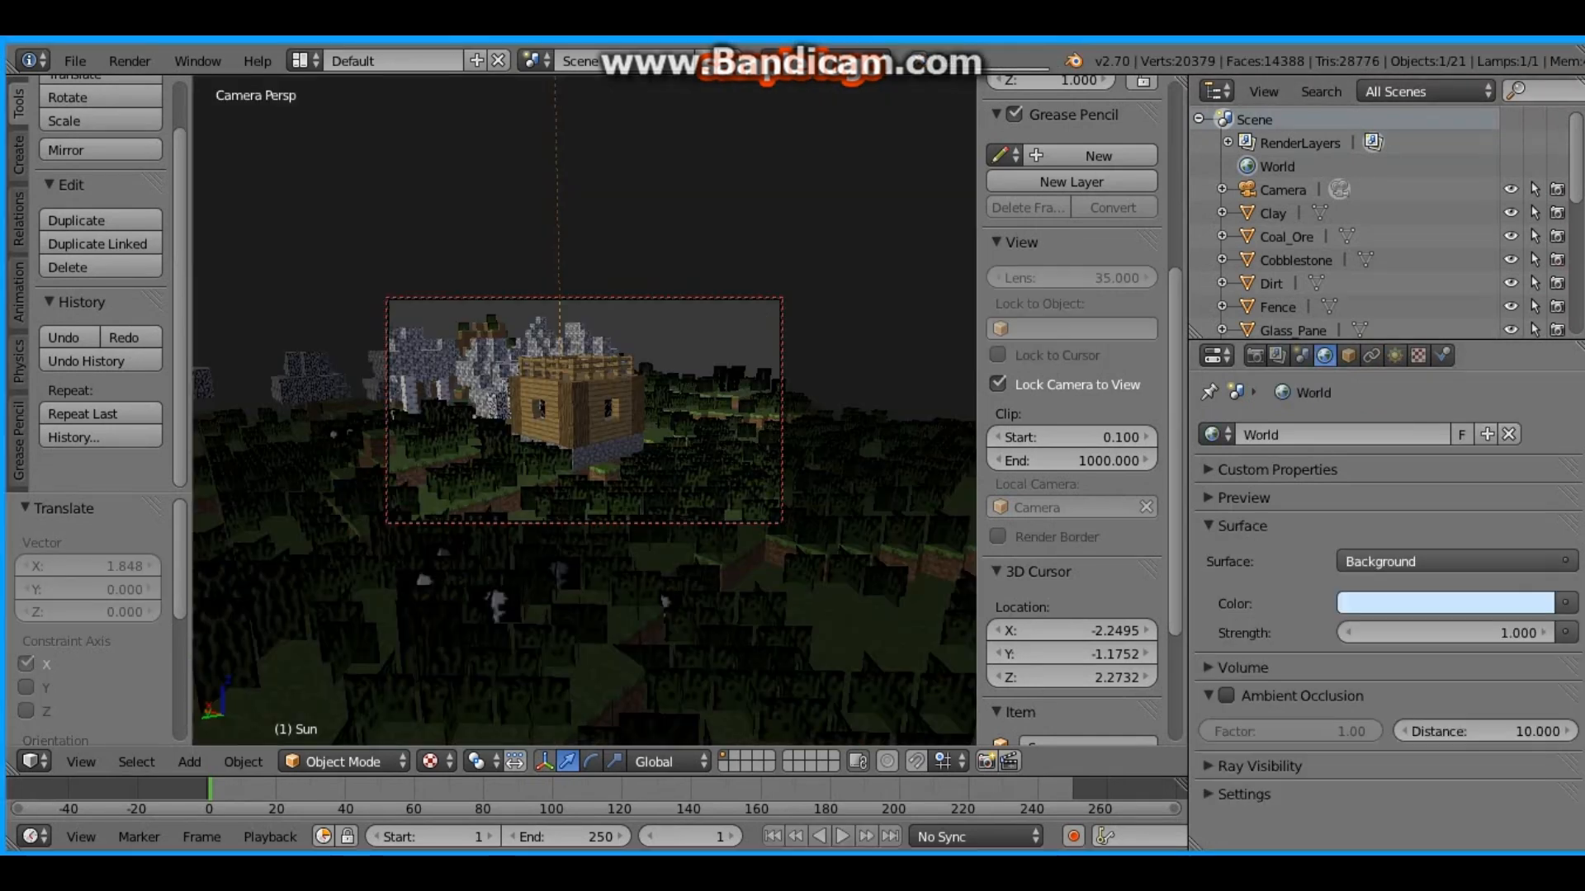
Step: Check the world's light blue background color and render a still image of the house scene through the camera
{"action": "left_click", "coordinate": [1444, 603]}
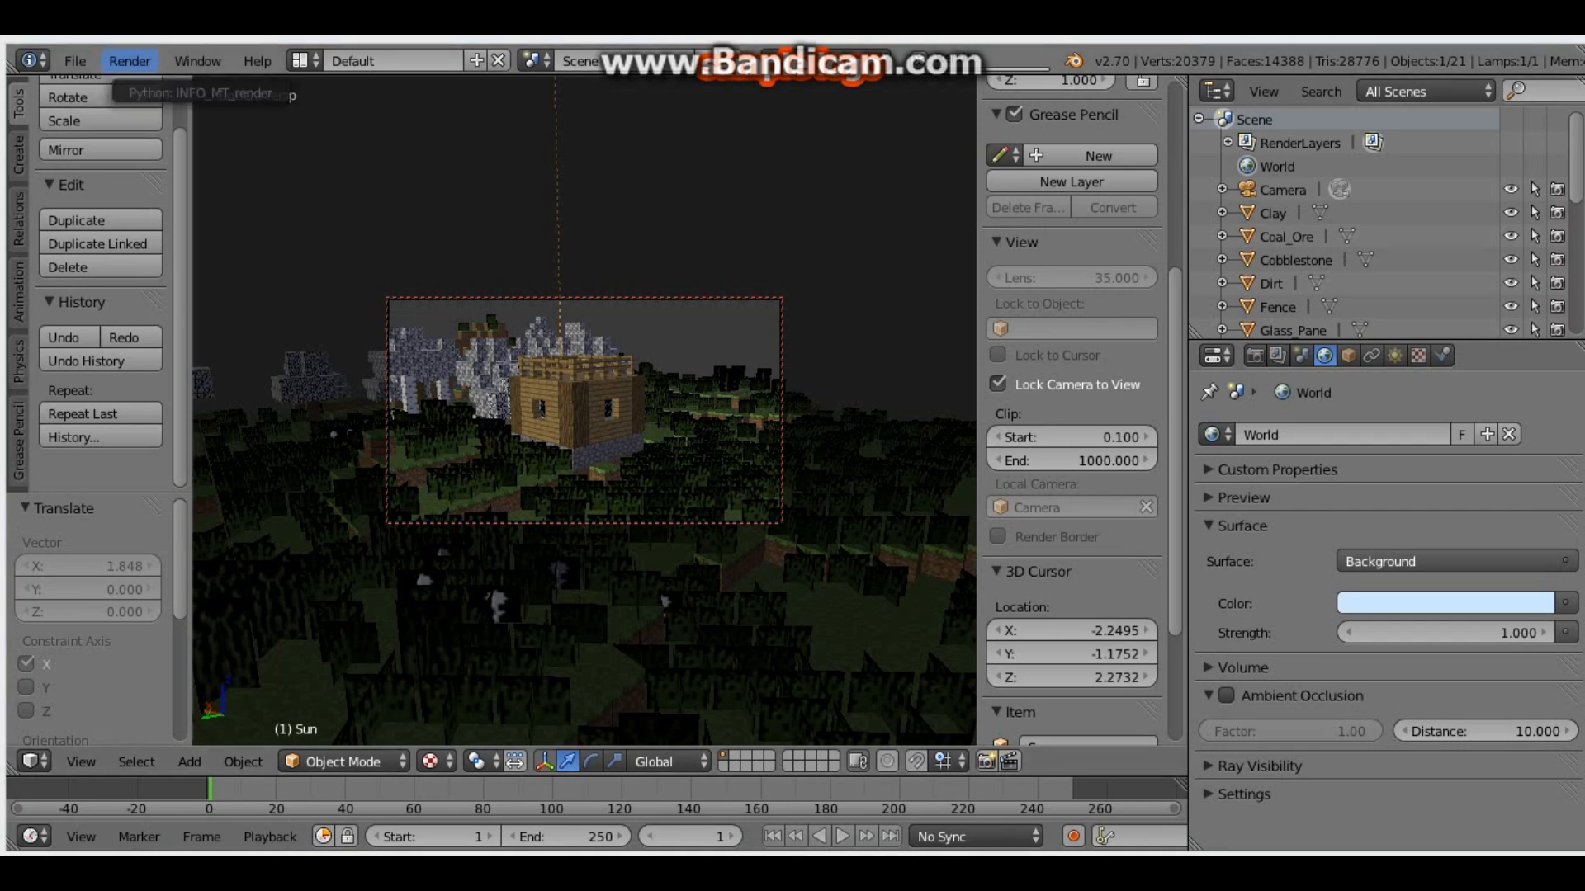
{"action": "left_click", "coordinate": [130, 61]}
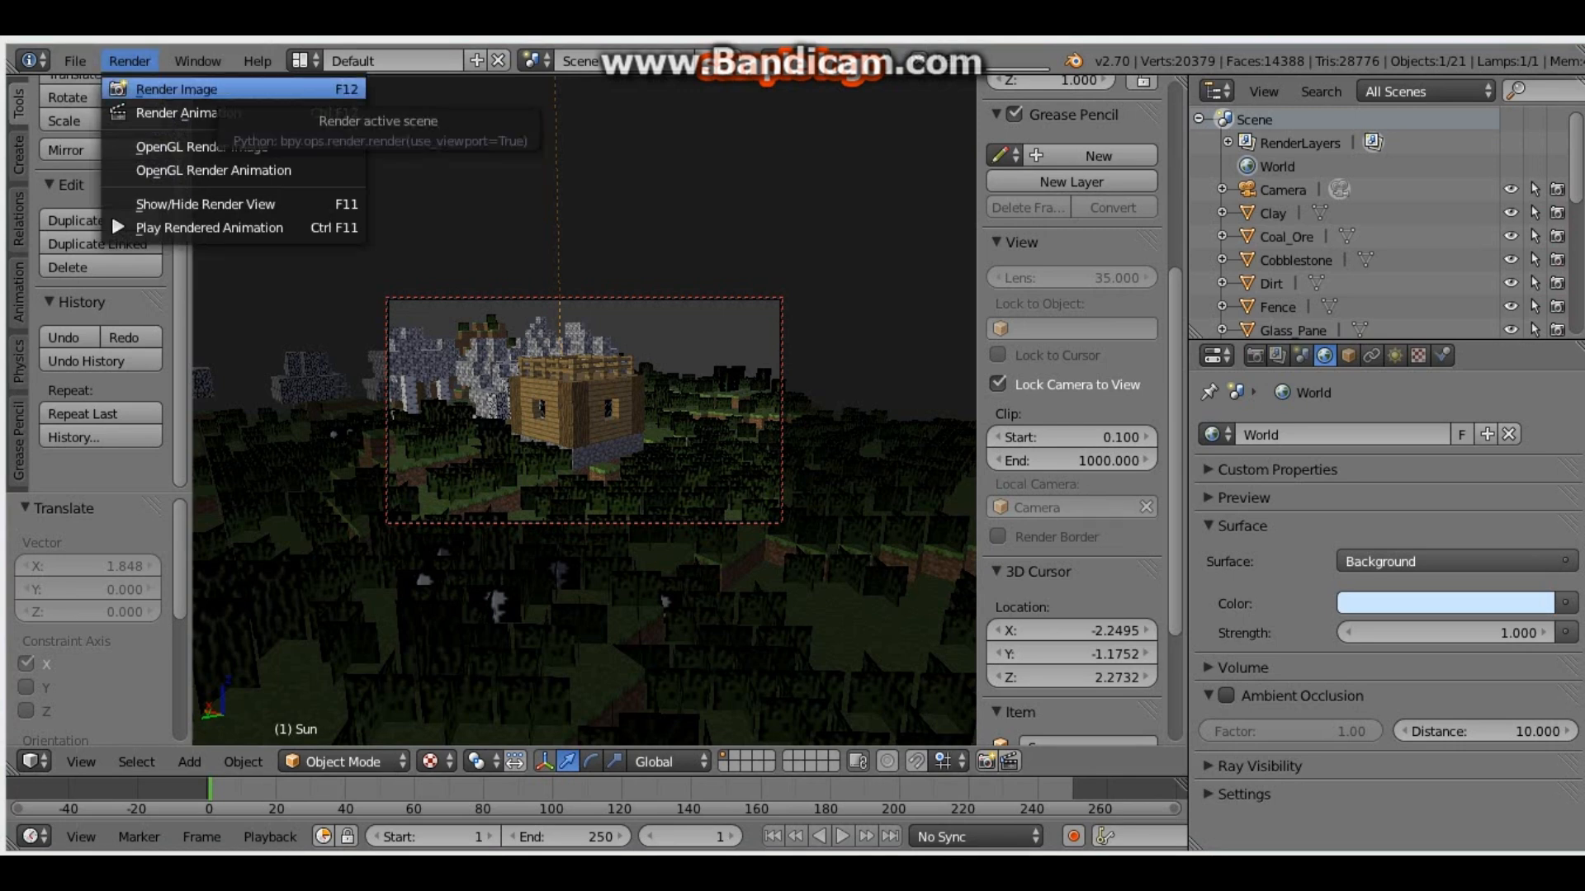
{"action": "left_click", "coordinate": [177, 89]}
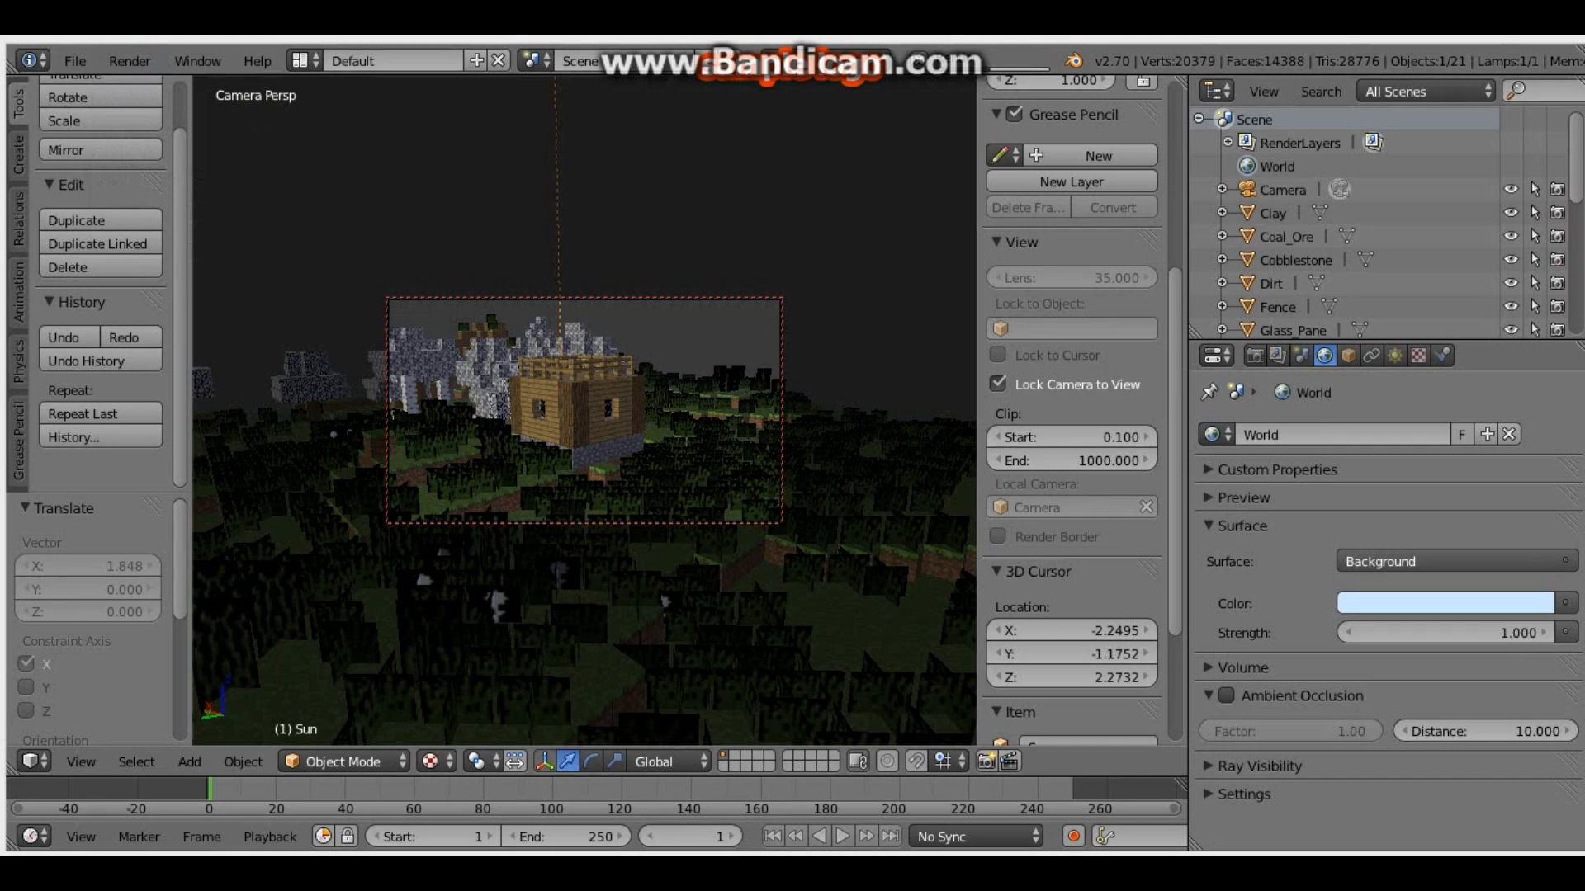
{"action": "key", "text": "F12"}
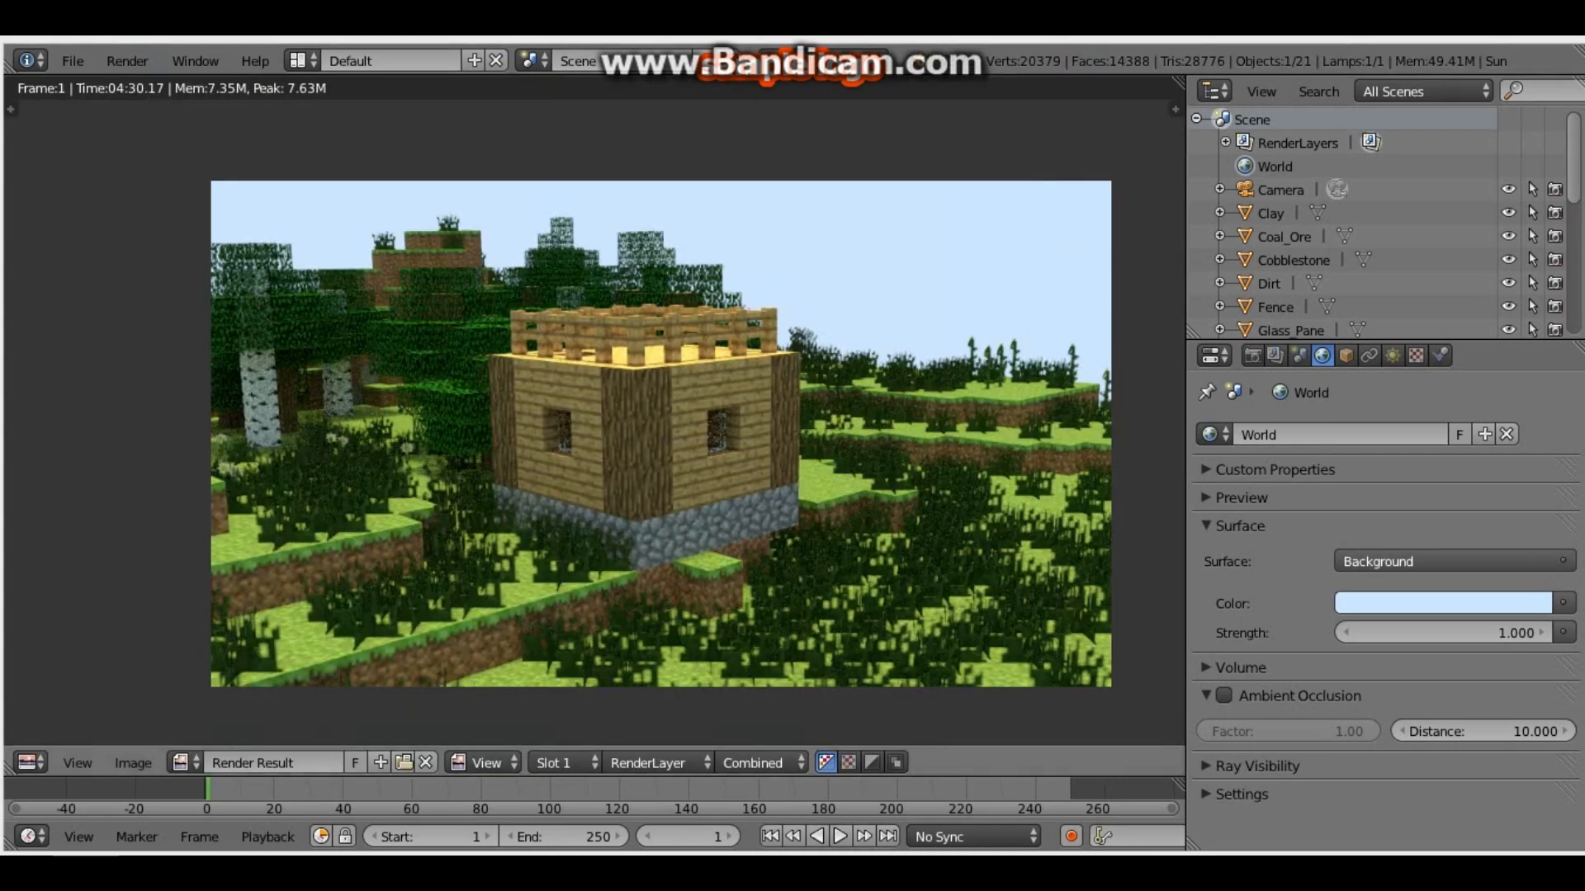
{"action": "left_click", "coordinate": [576, 336]}
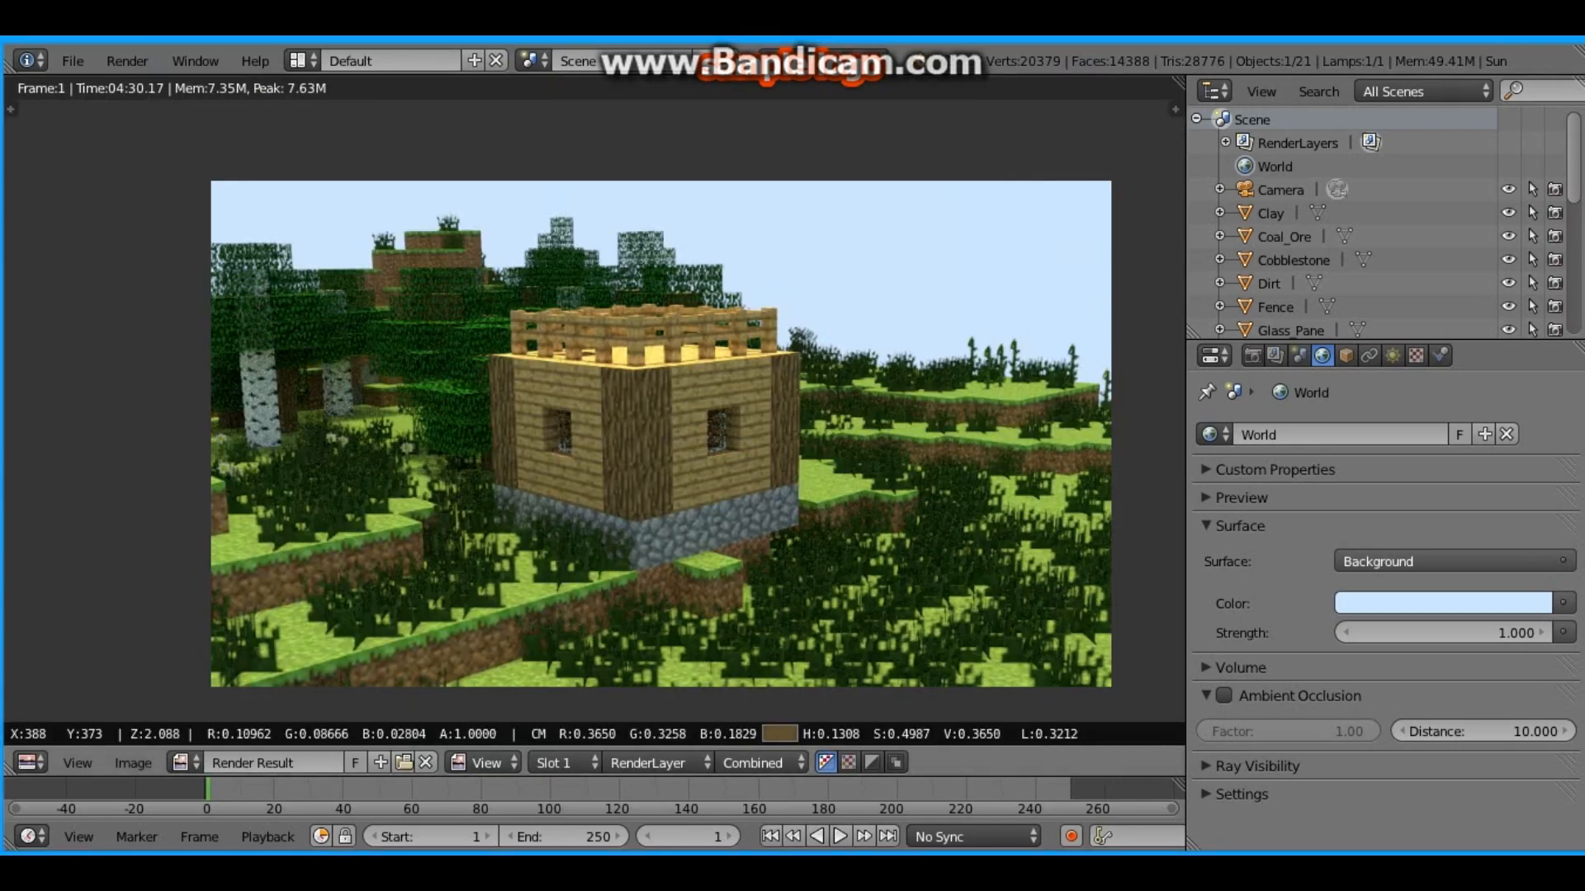
Step: Save the rendered image as Shack.png in the MInecraft Blender folder inside Documents
{"action": "key", "text": "F3"}
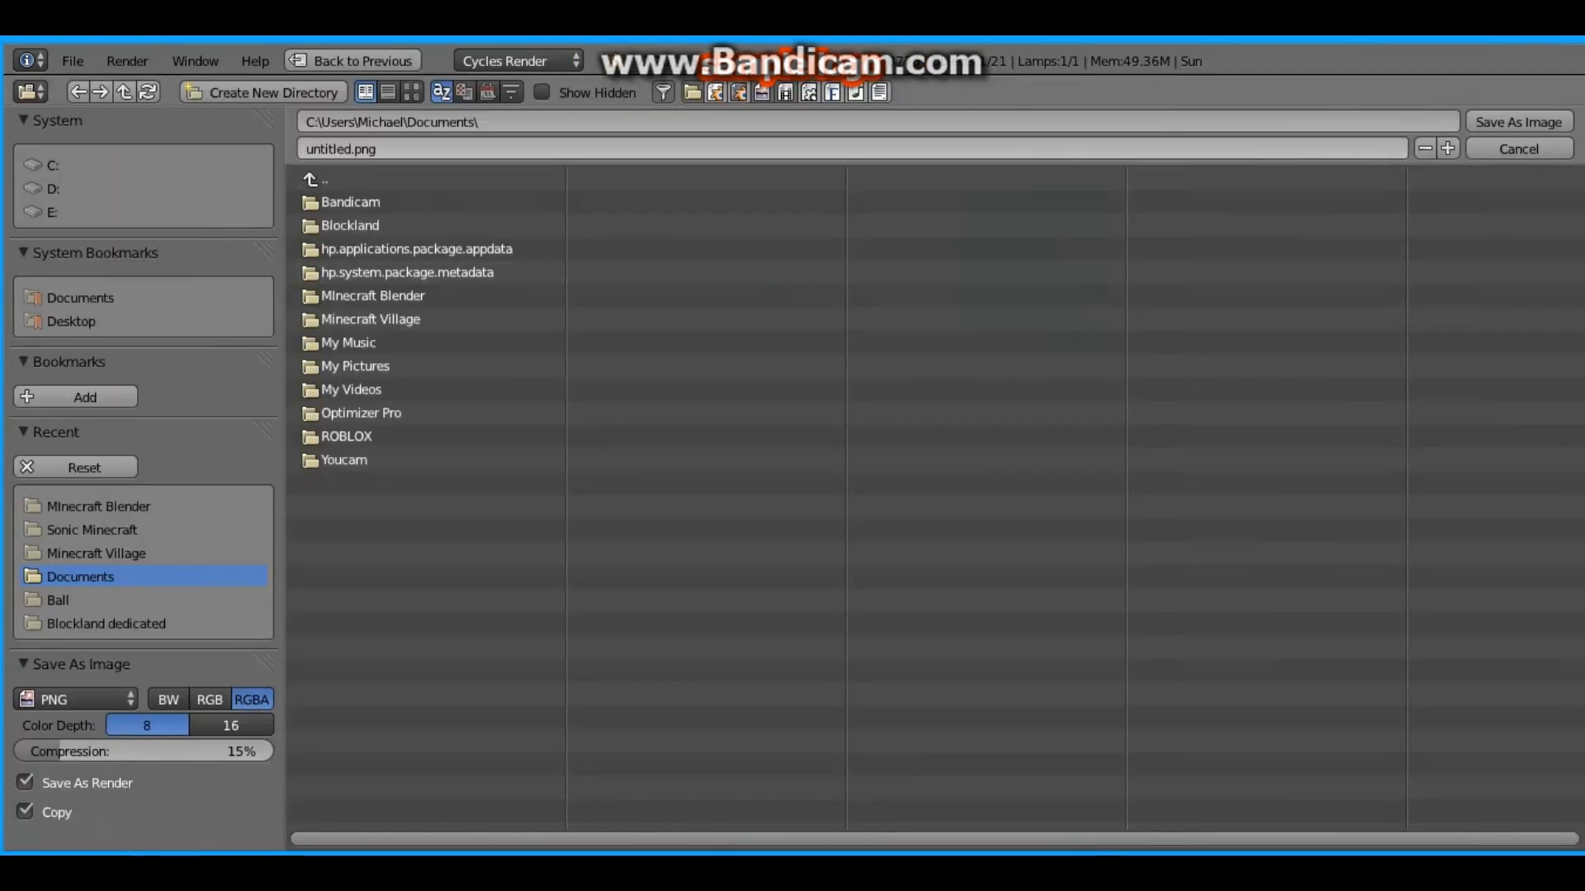
{"action": "left_click", "coordinate": [353, 149]}
{"action": "left_click", "coordinate": [353, 150]}
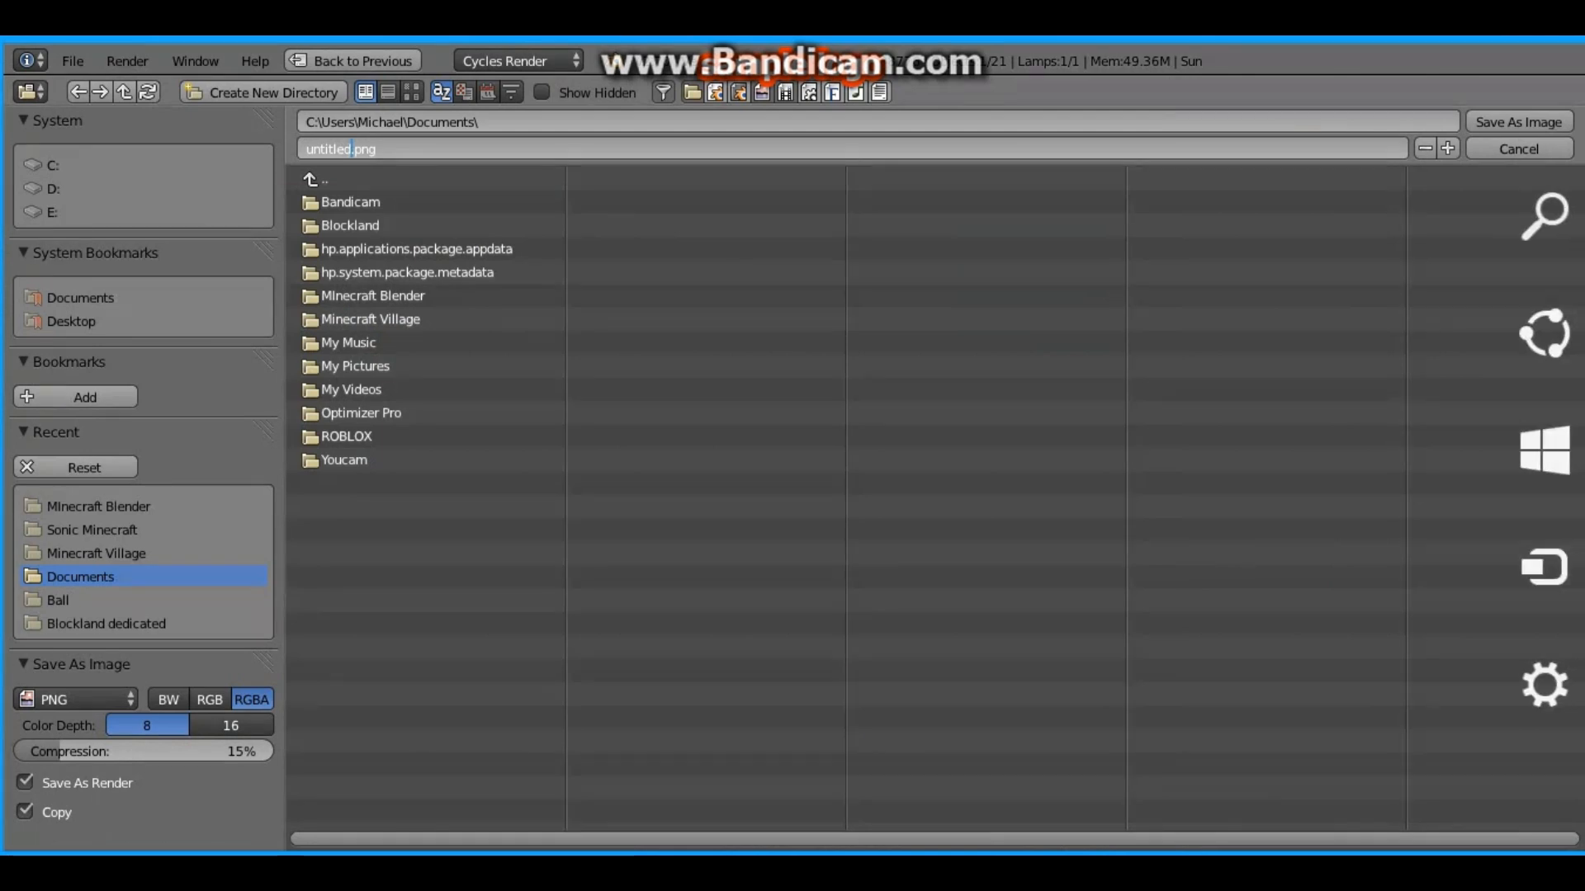
{"action": "key", "text": "BackSpace"}
{"action": "key", "text": "BackSpace"}
{"action": "key", "text": "BackSpace"}
{"action": "key", "text": "BackSpace"}
{"action": "key", "text": "BackSpace"}
{"action": "key", "text": "BackSpace"}
{"action": "key", "text": "BackSpace"}
{"action": "key", "text": "BackSpace"}
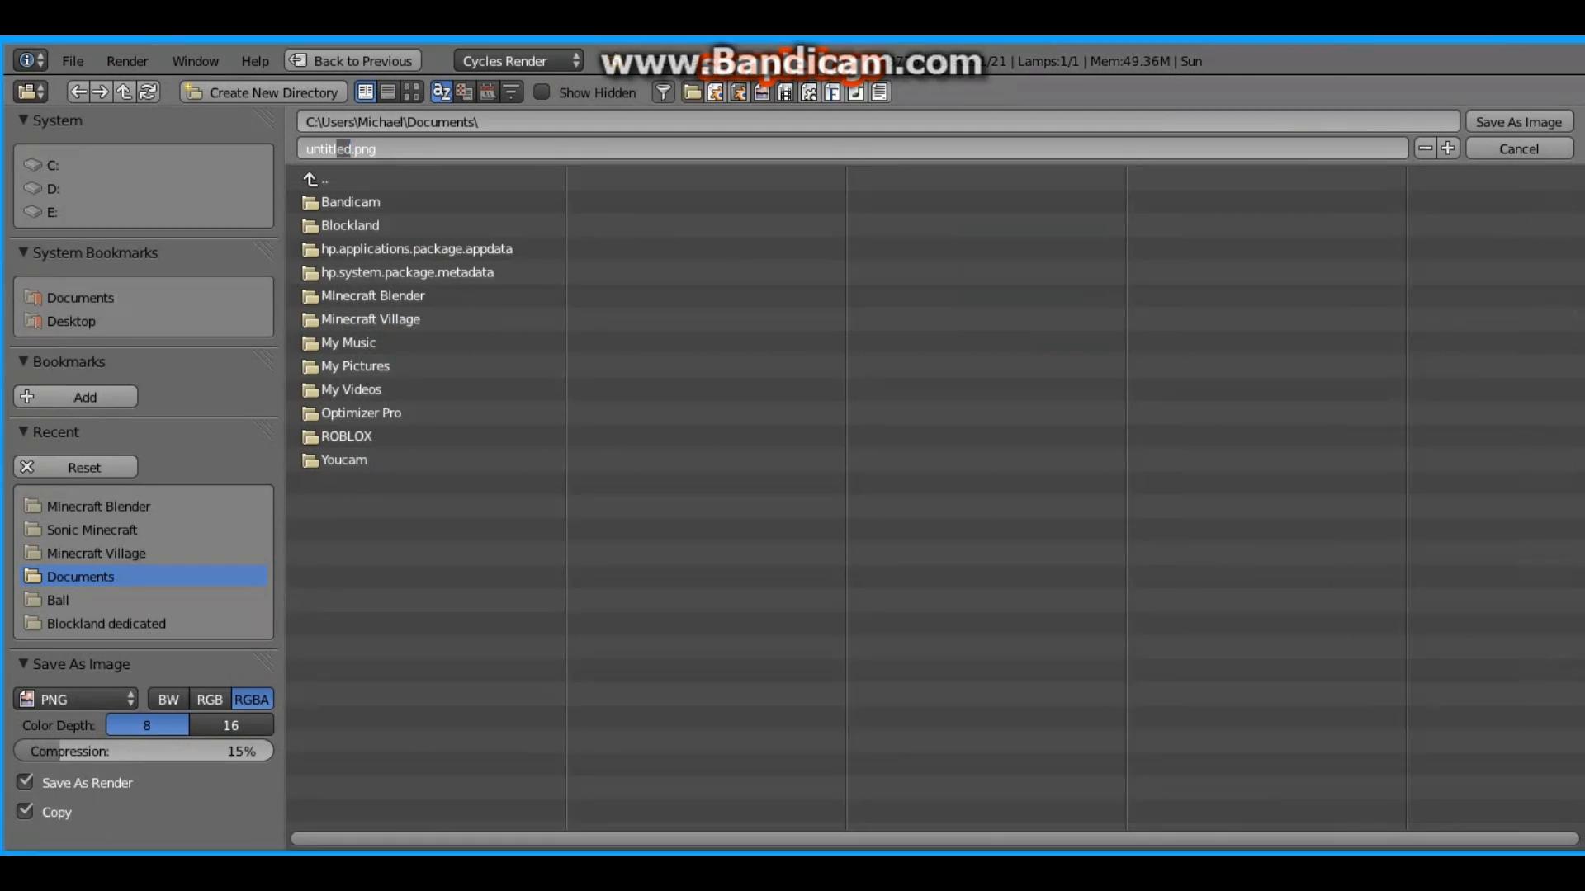
{"action": "type", "text": "Shack"}
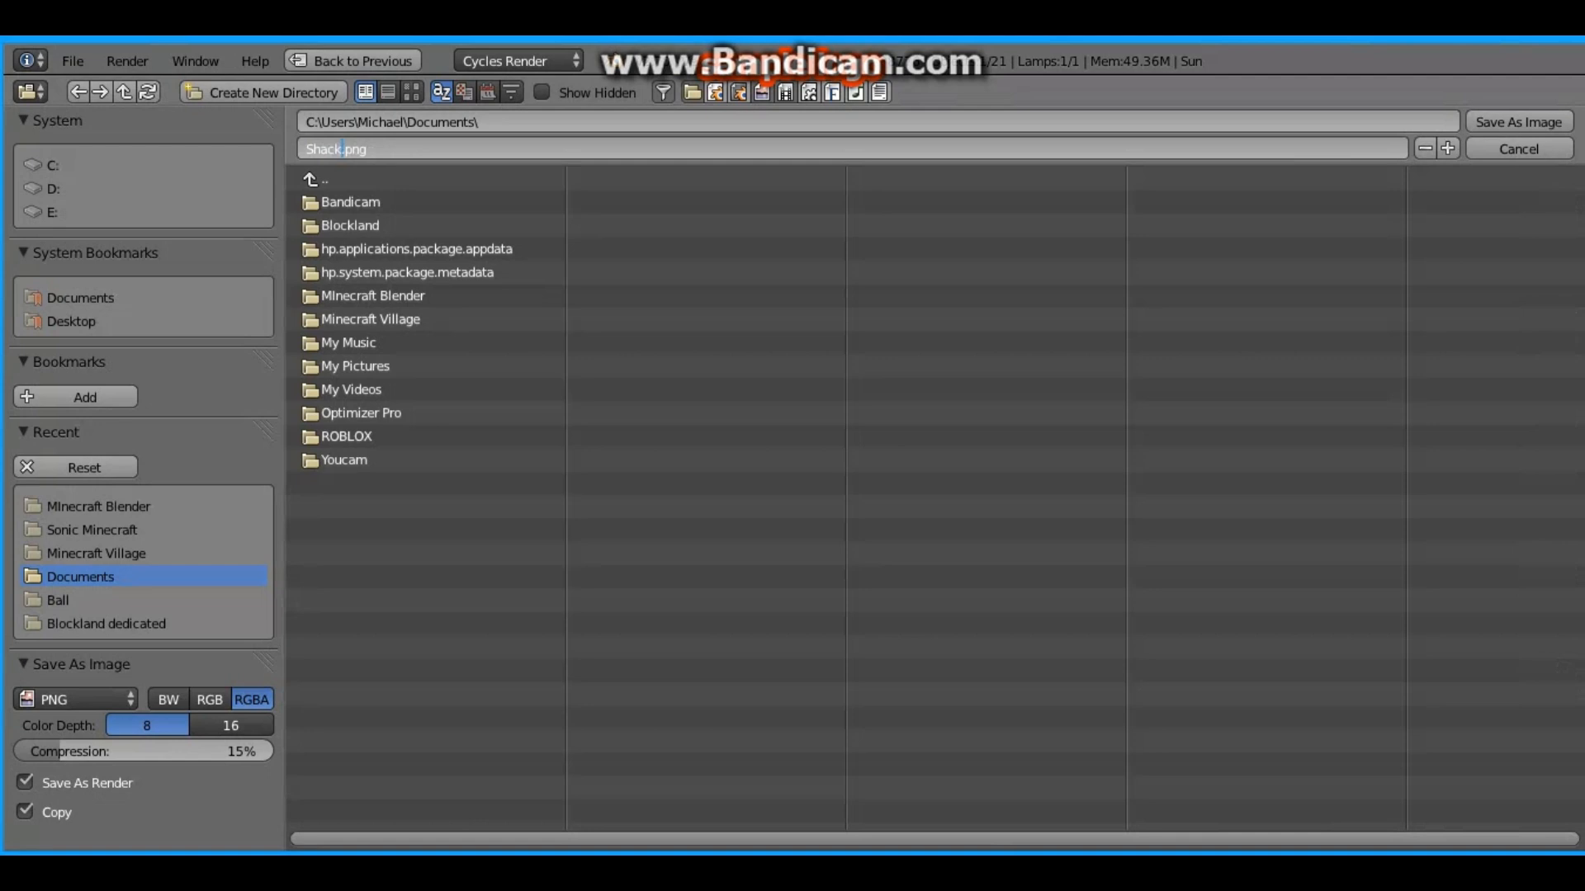
{"action": "left_click", "coordinate": [372, 296]}
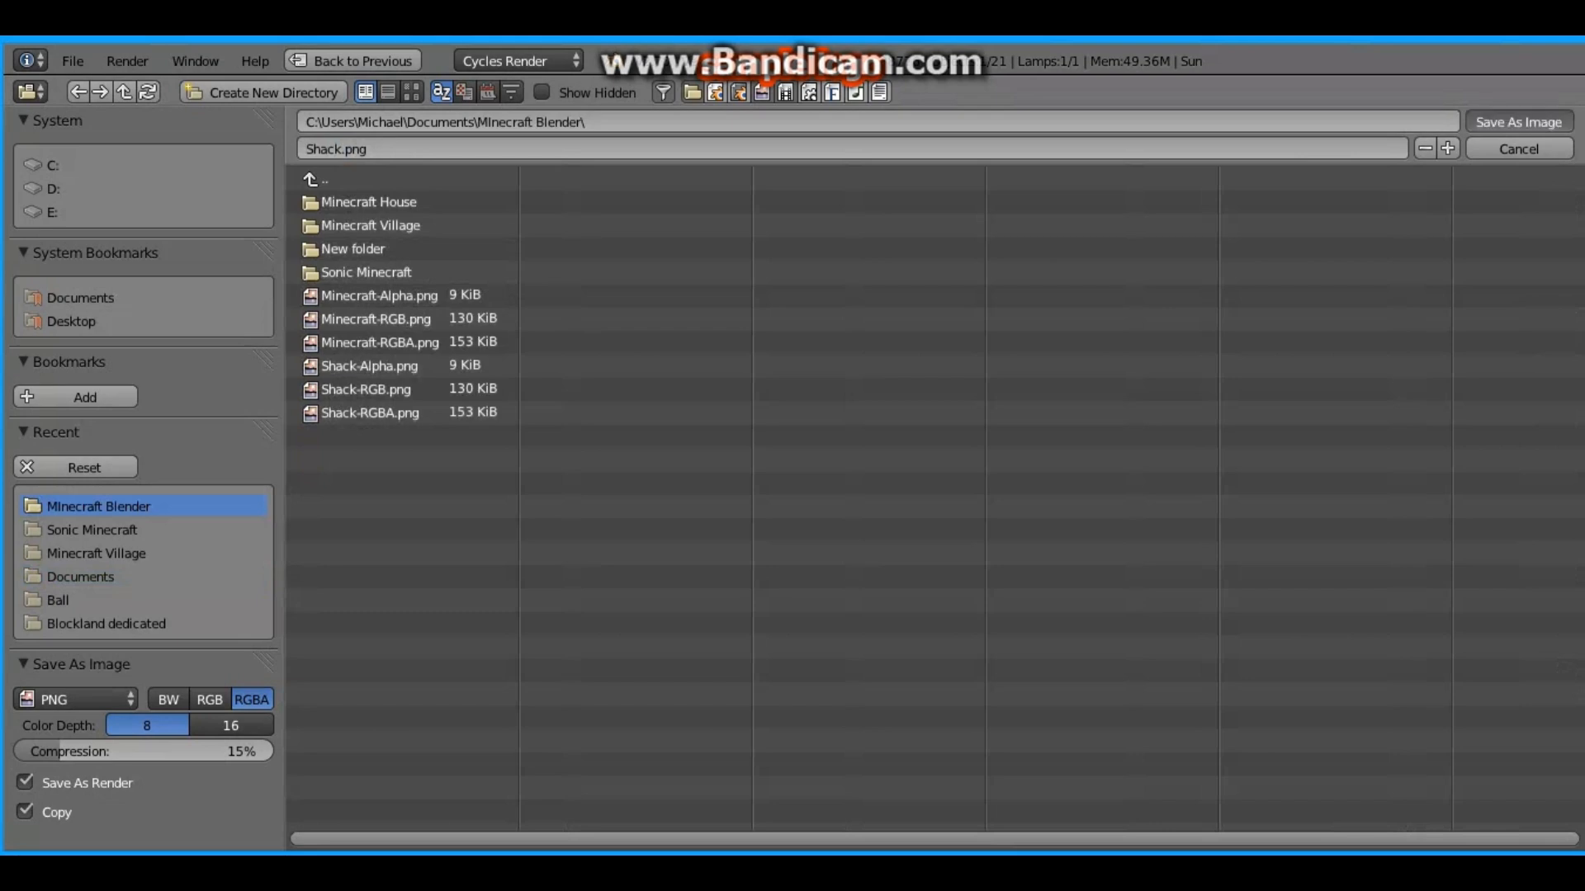
{"action": "left_click", "coordinate": [1519, 122]}
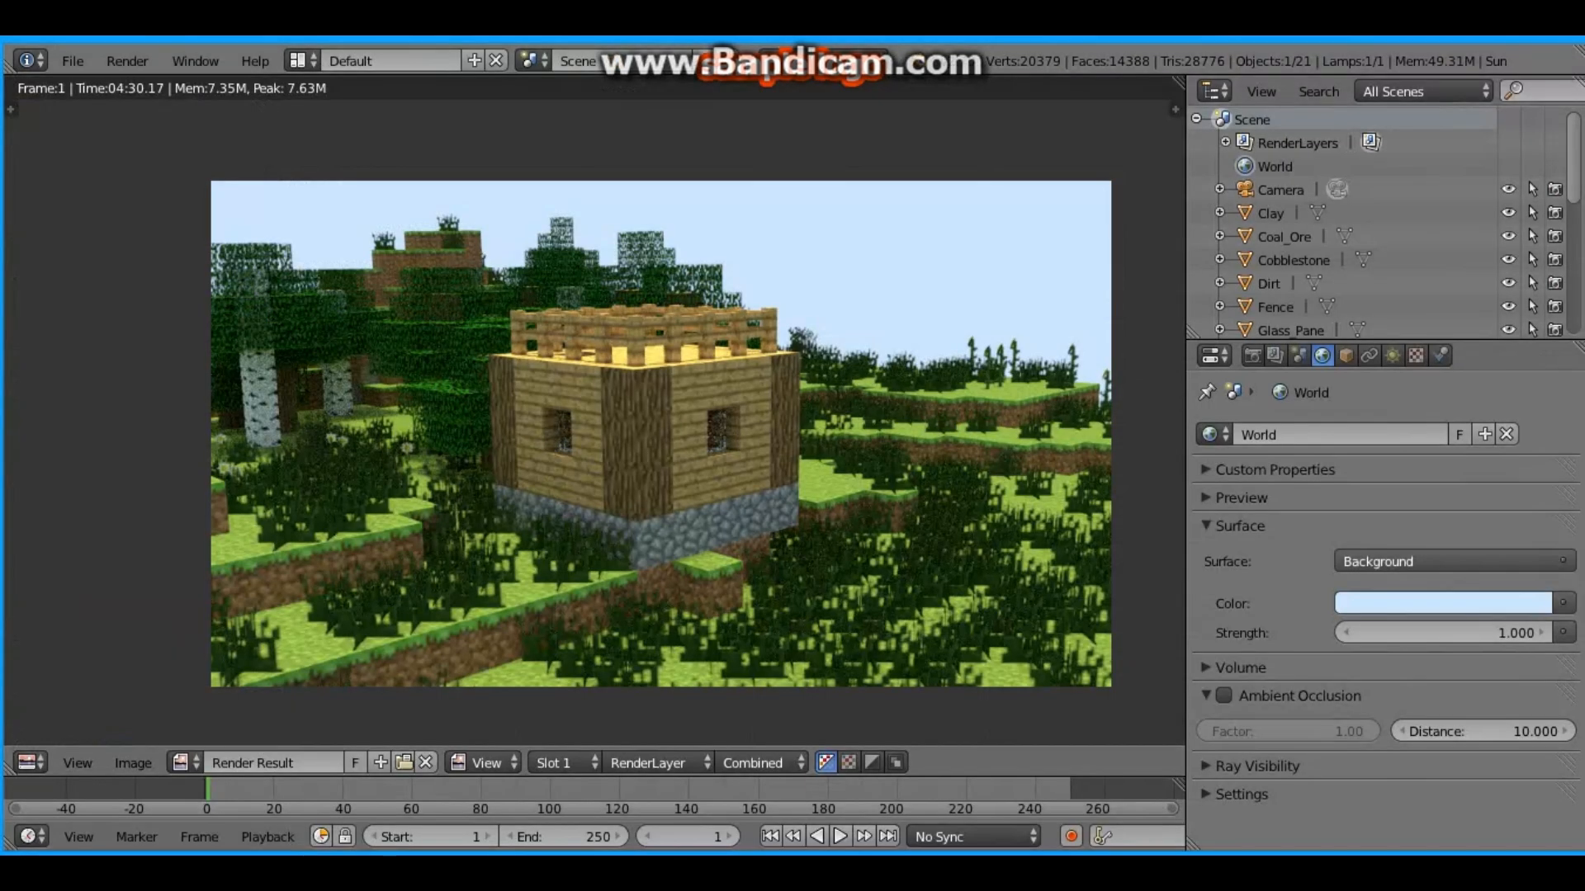